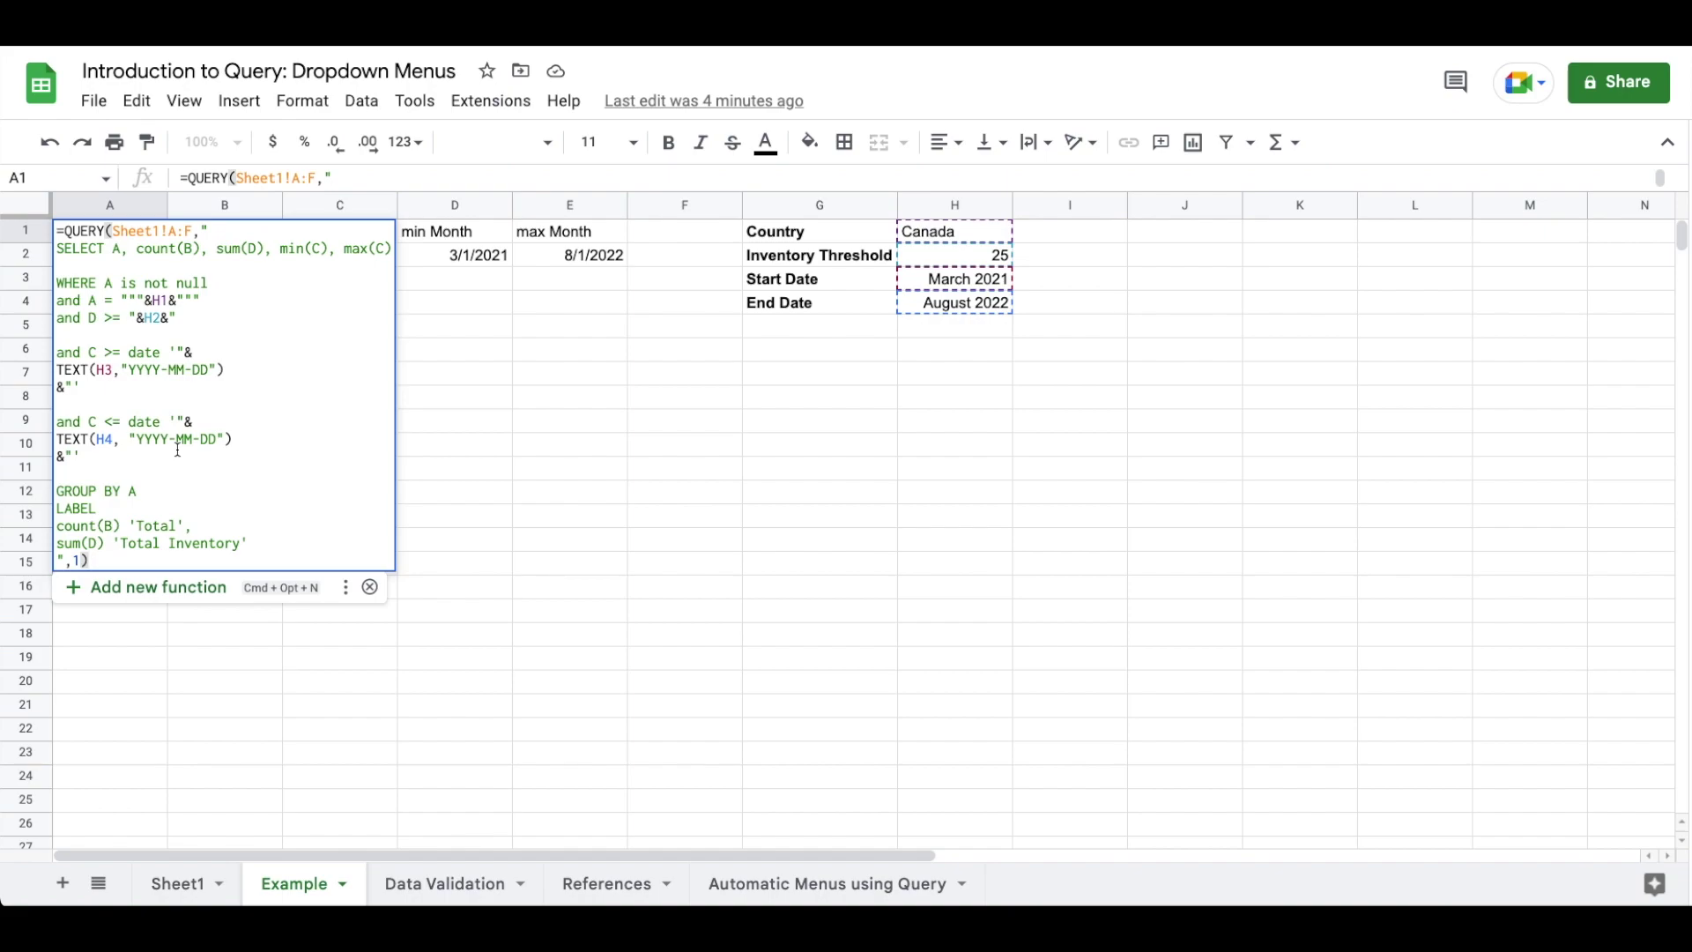
Add a dropdown data validation rule with the items Option 1 and Option 2 to cell A1 of the Data Validation sheet.
{"action": "left_click", "coordinate": [608, 475]}
{"action": "left_click", "coordinate": [414, 885]}
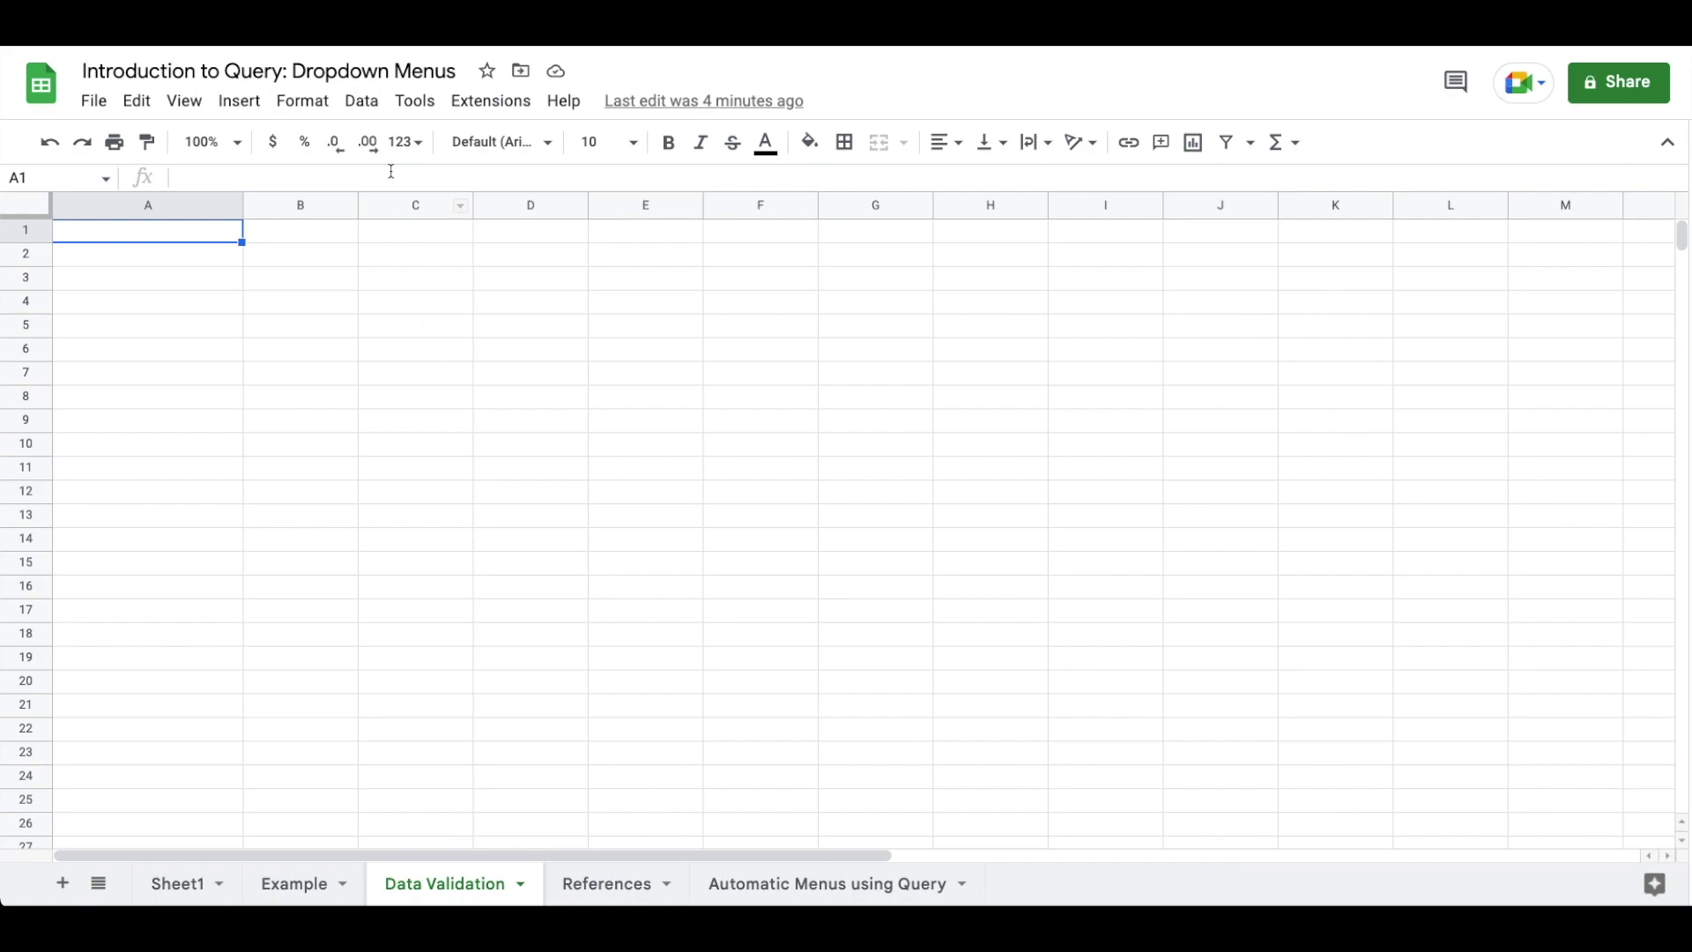
{"action": "left_click", "coordinate": [365, 106]}
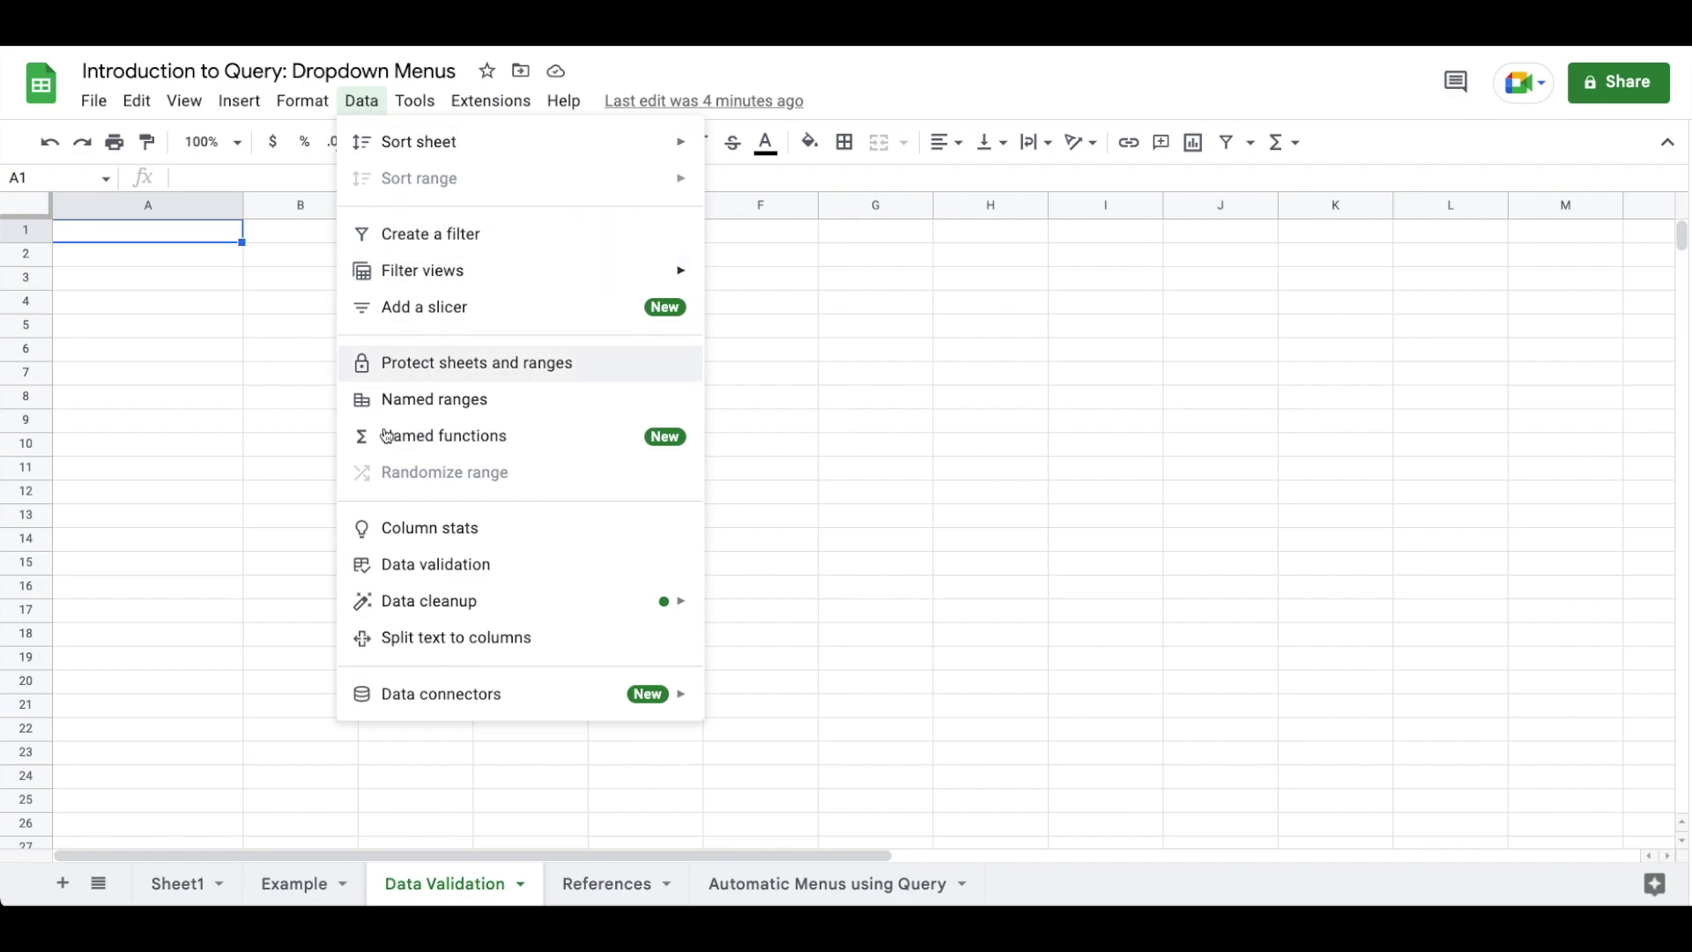
{"action": "left_click", "coordinate": [429, 569]}
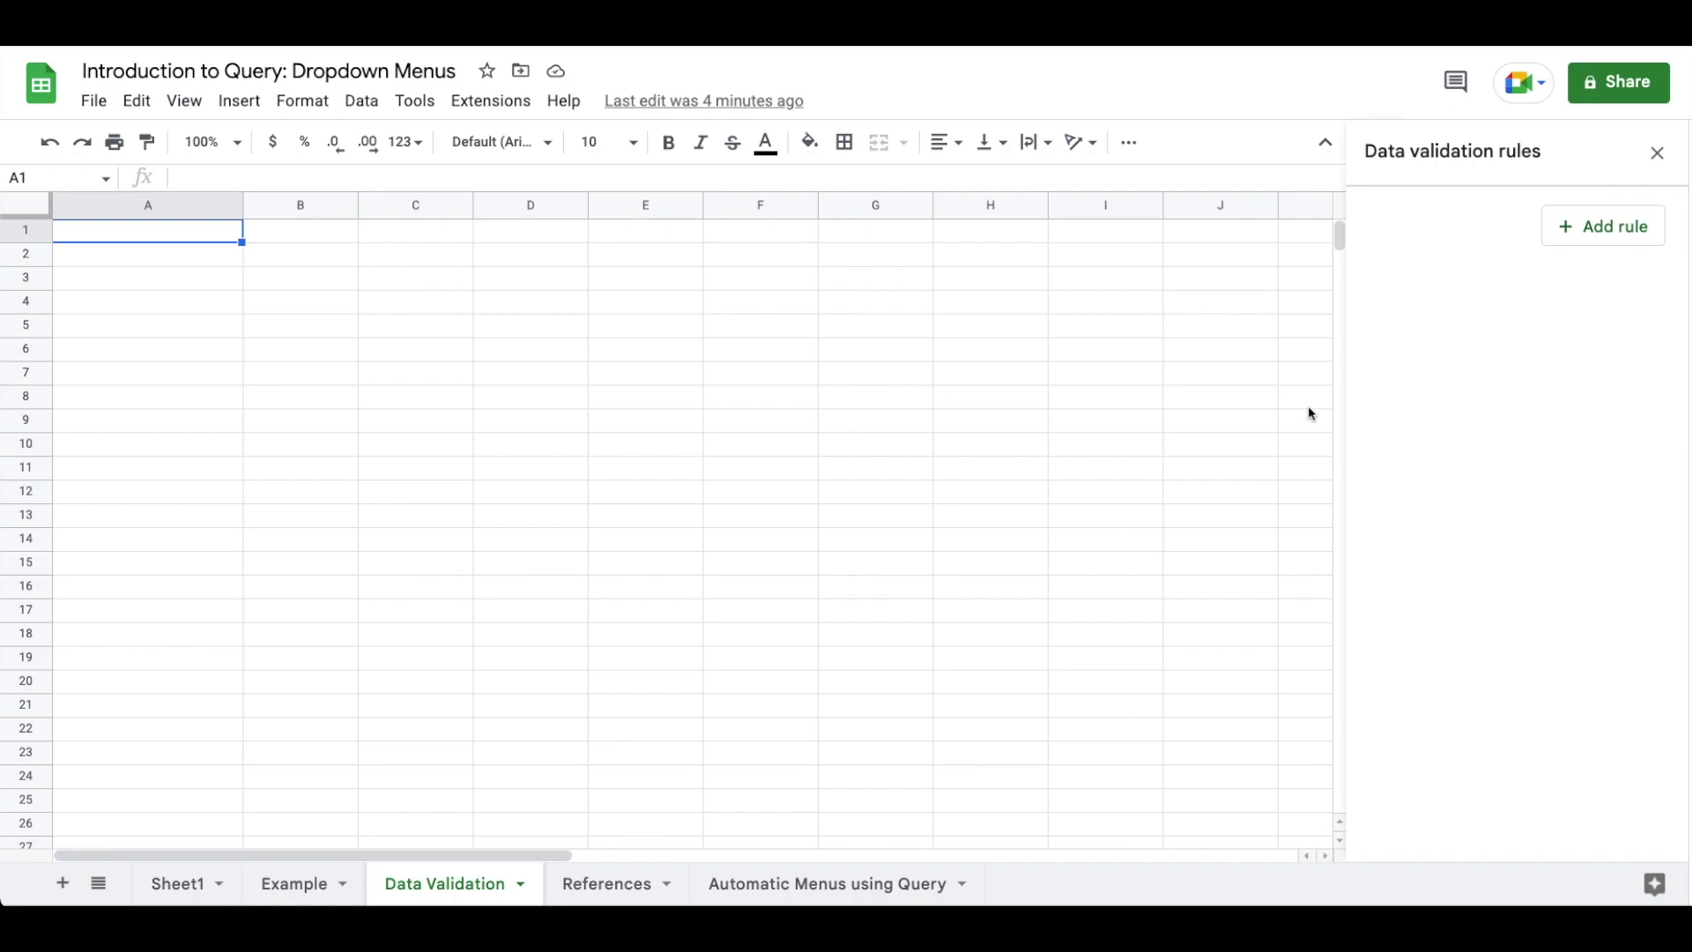
{"action": "left_click", "coordinate": [1584, 232]}
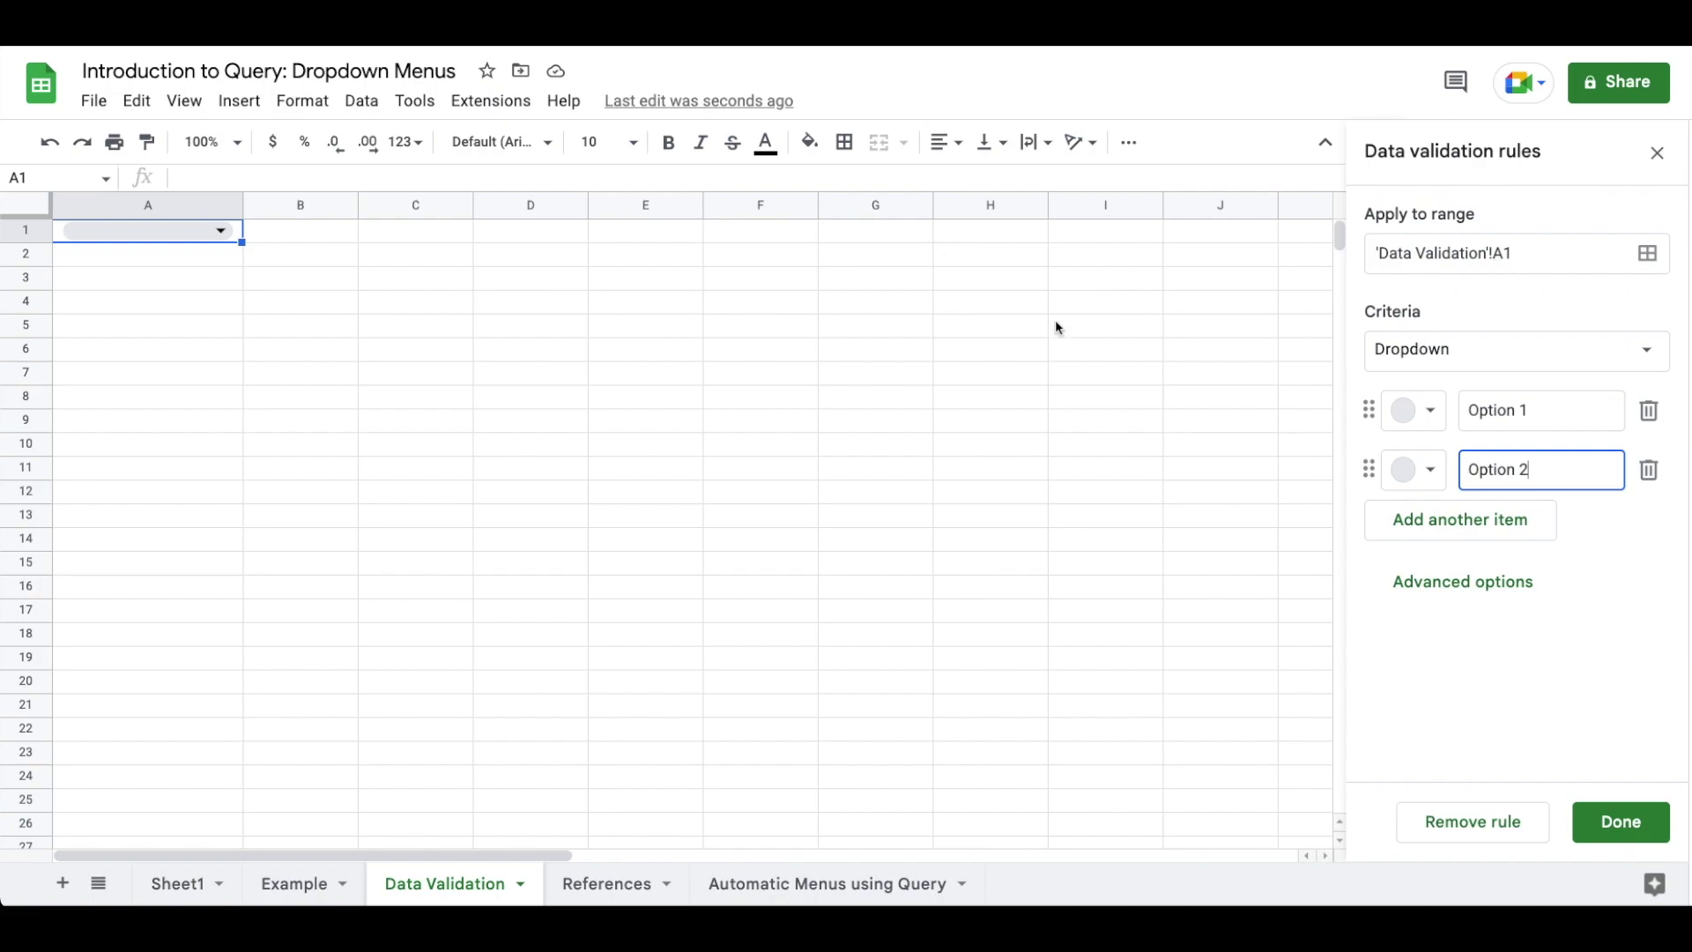
{"action": "left_click", "coordinate": [221, 231]}
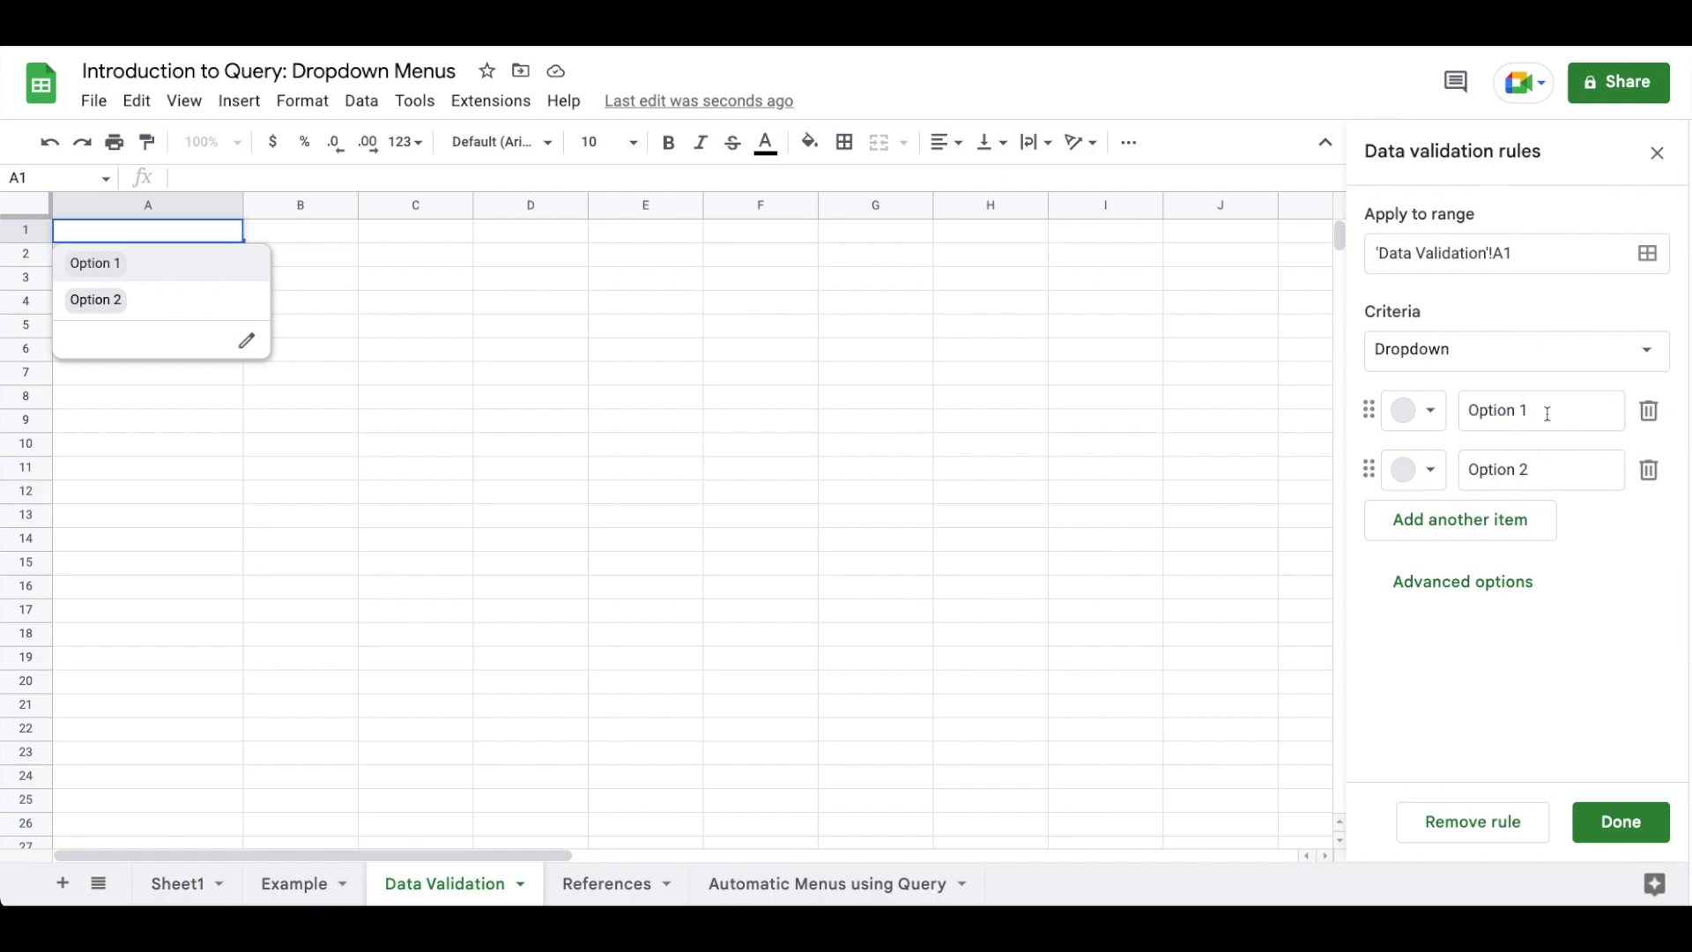
Expand the rule's advanced options and try switching the help text for a selected cell on and back off.
{"action": "left_click", "coordinate": [1452, 594]}
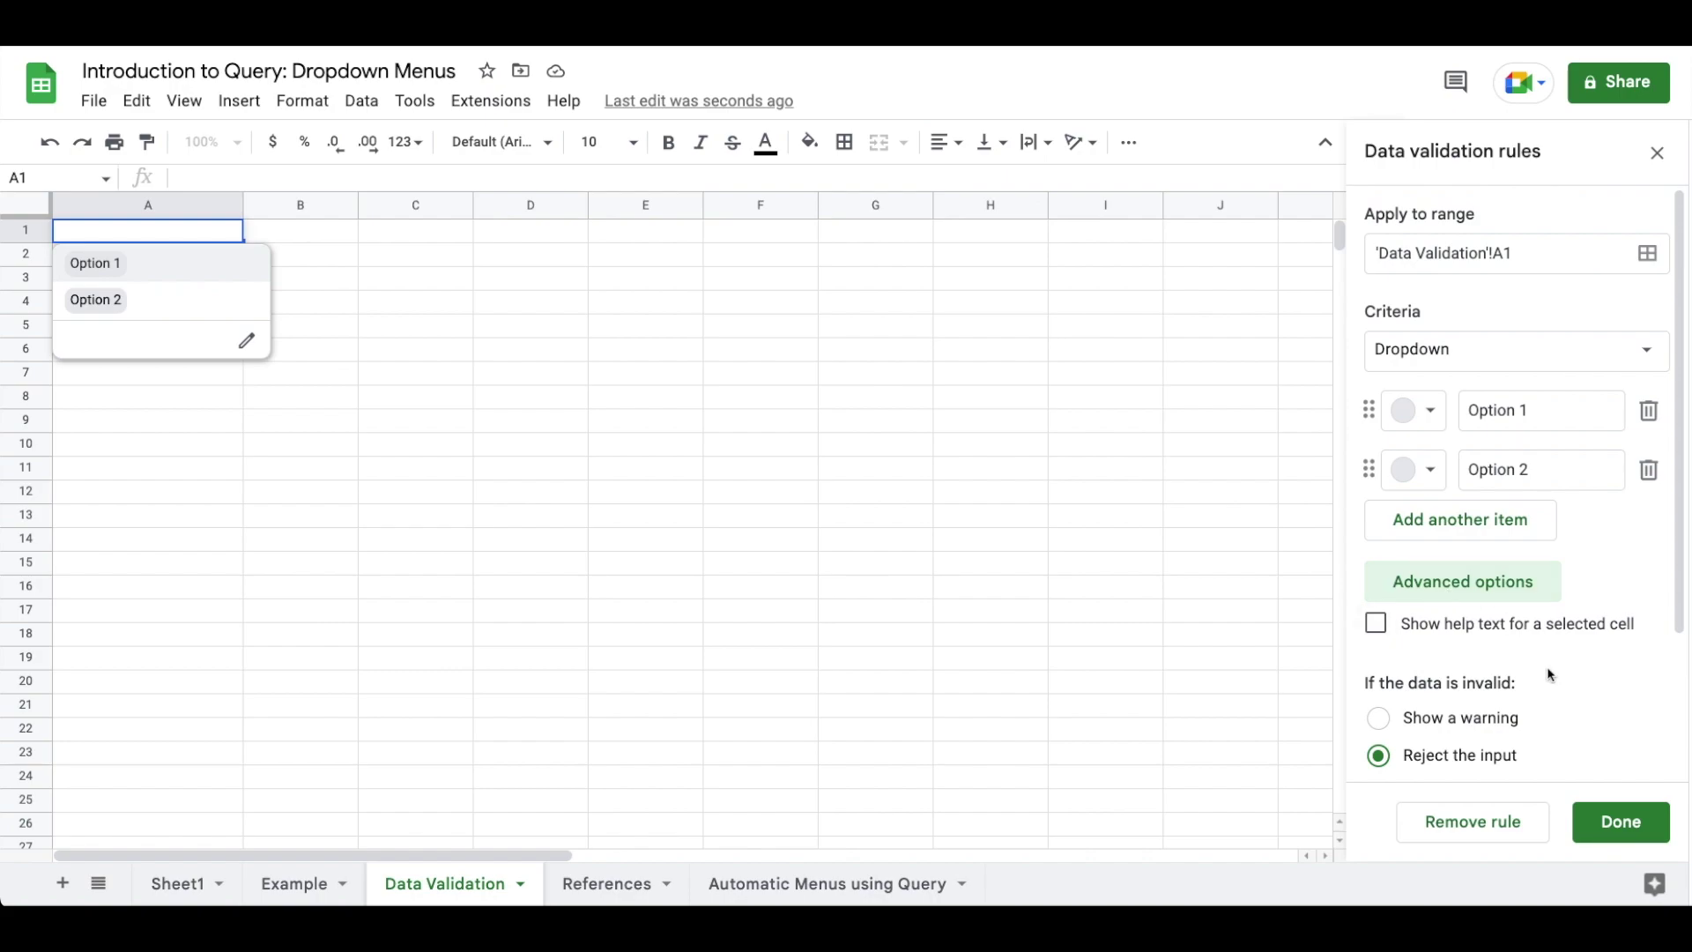
{"action": "left_click", "coordinate": [1531, 629]}
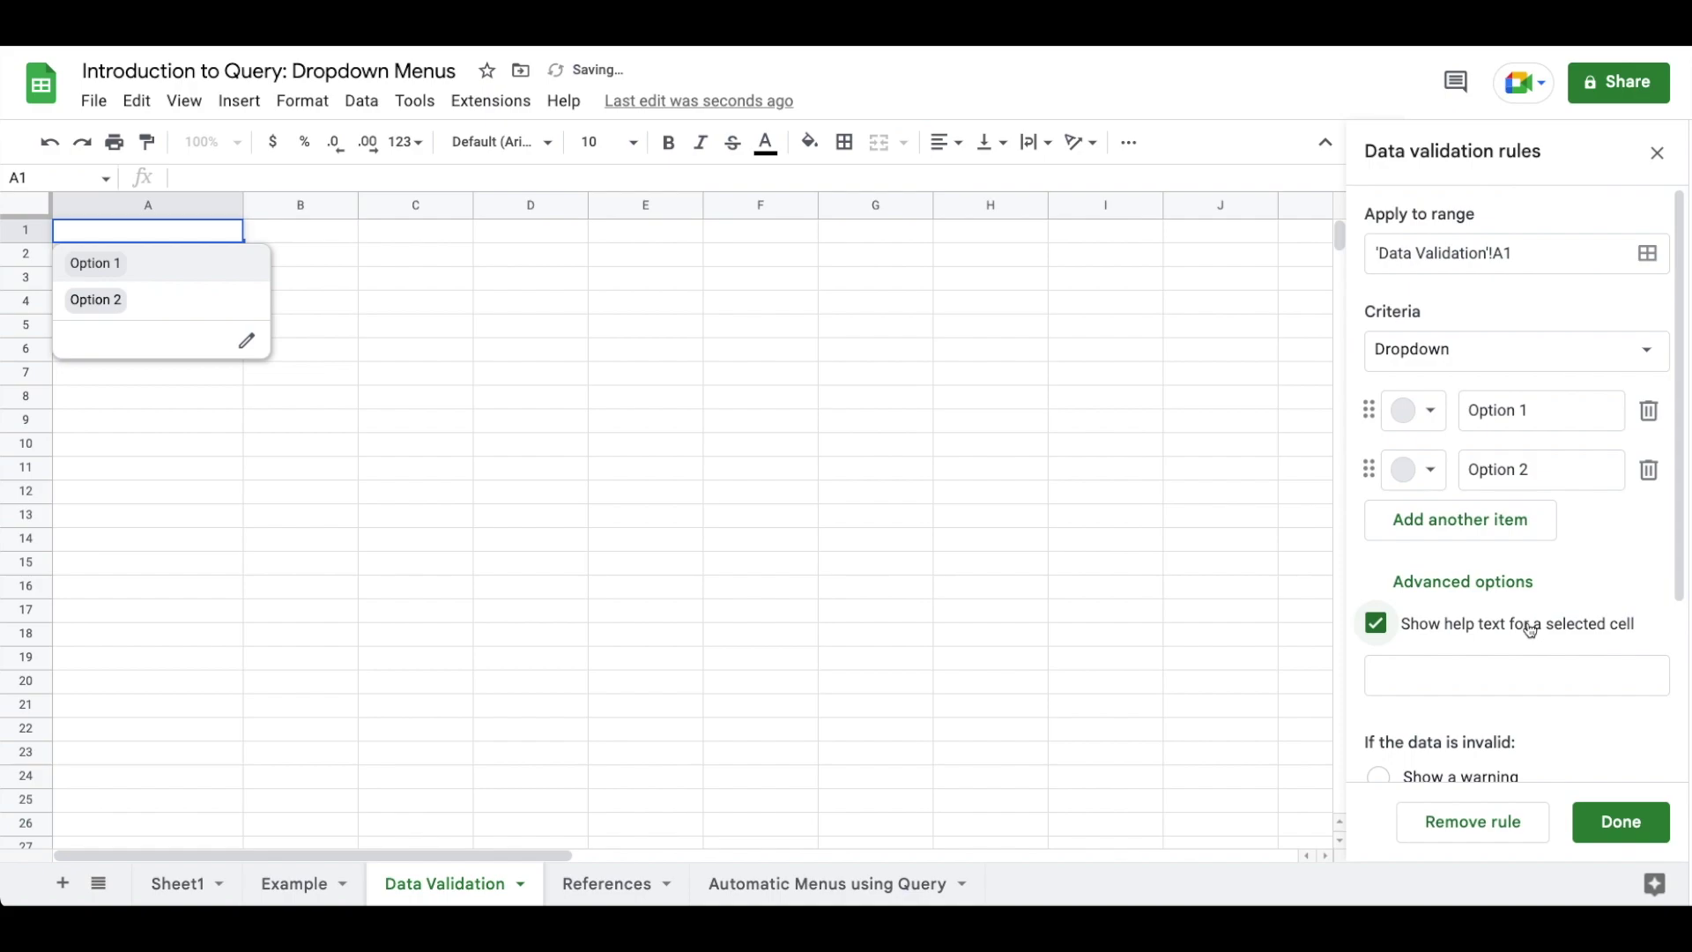
{"action": "left_click", "coordinate": [1531, 629]}
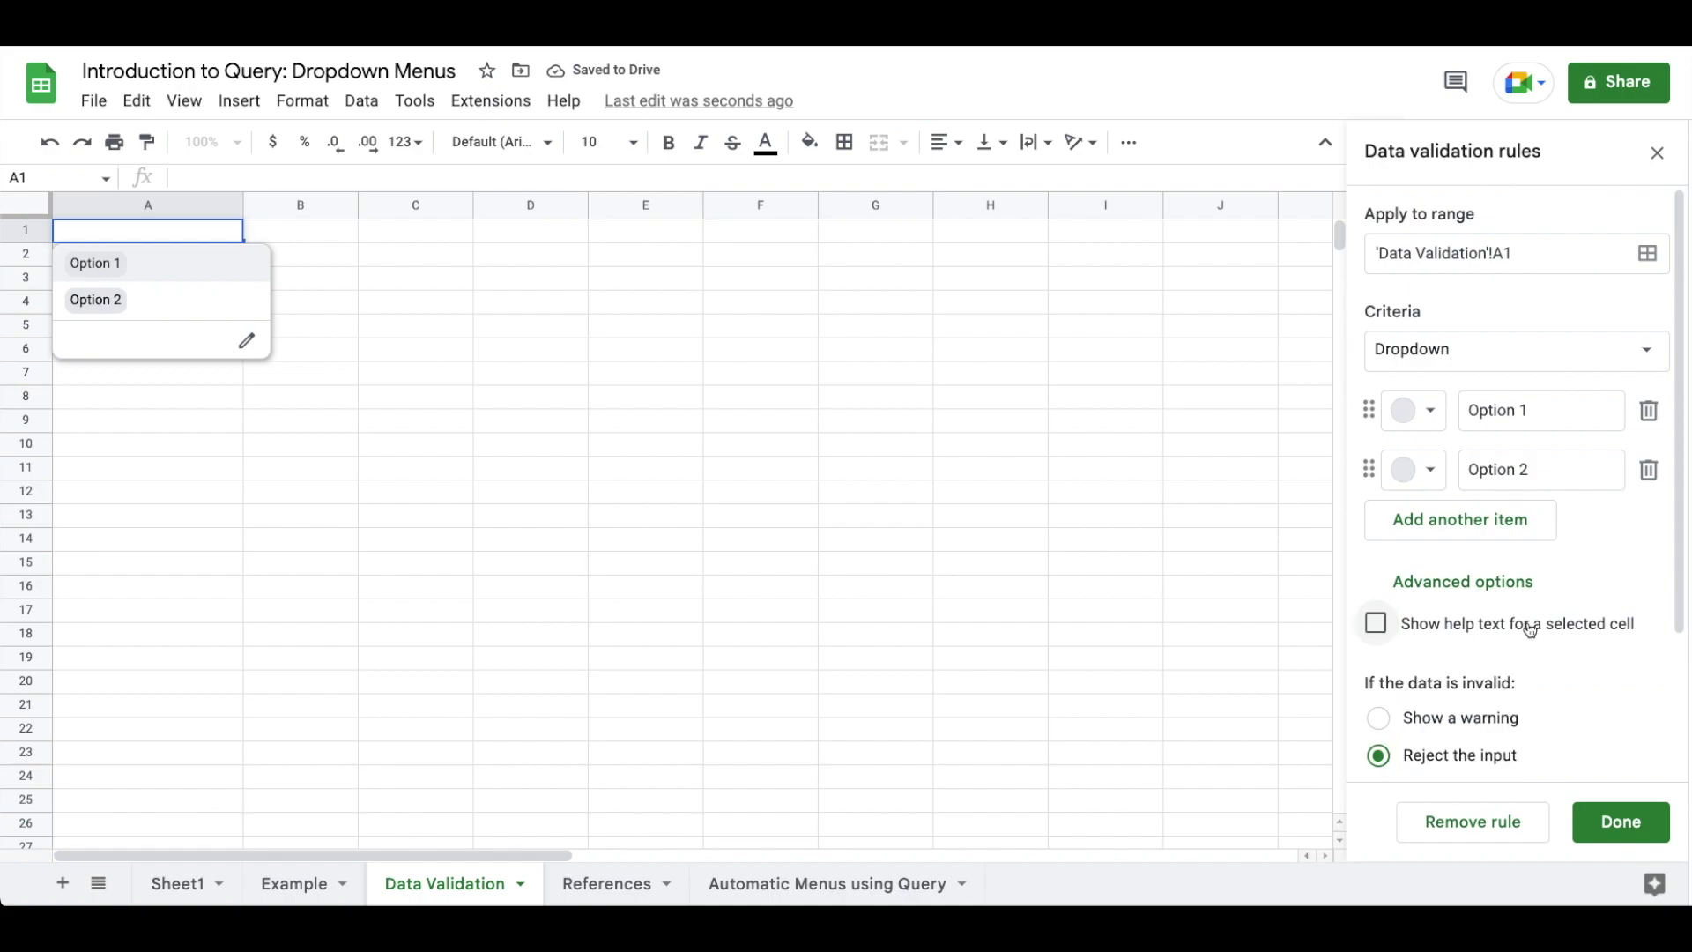
{"action": "scroll", "coordinate": [1531, 630], "scroll_direction": "down", "scroll_amount": 2}
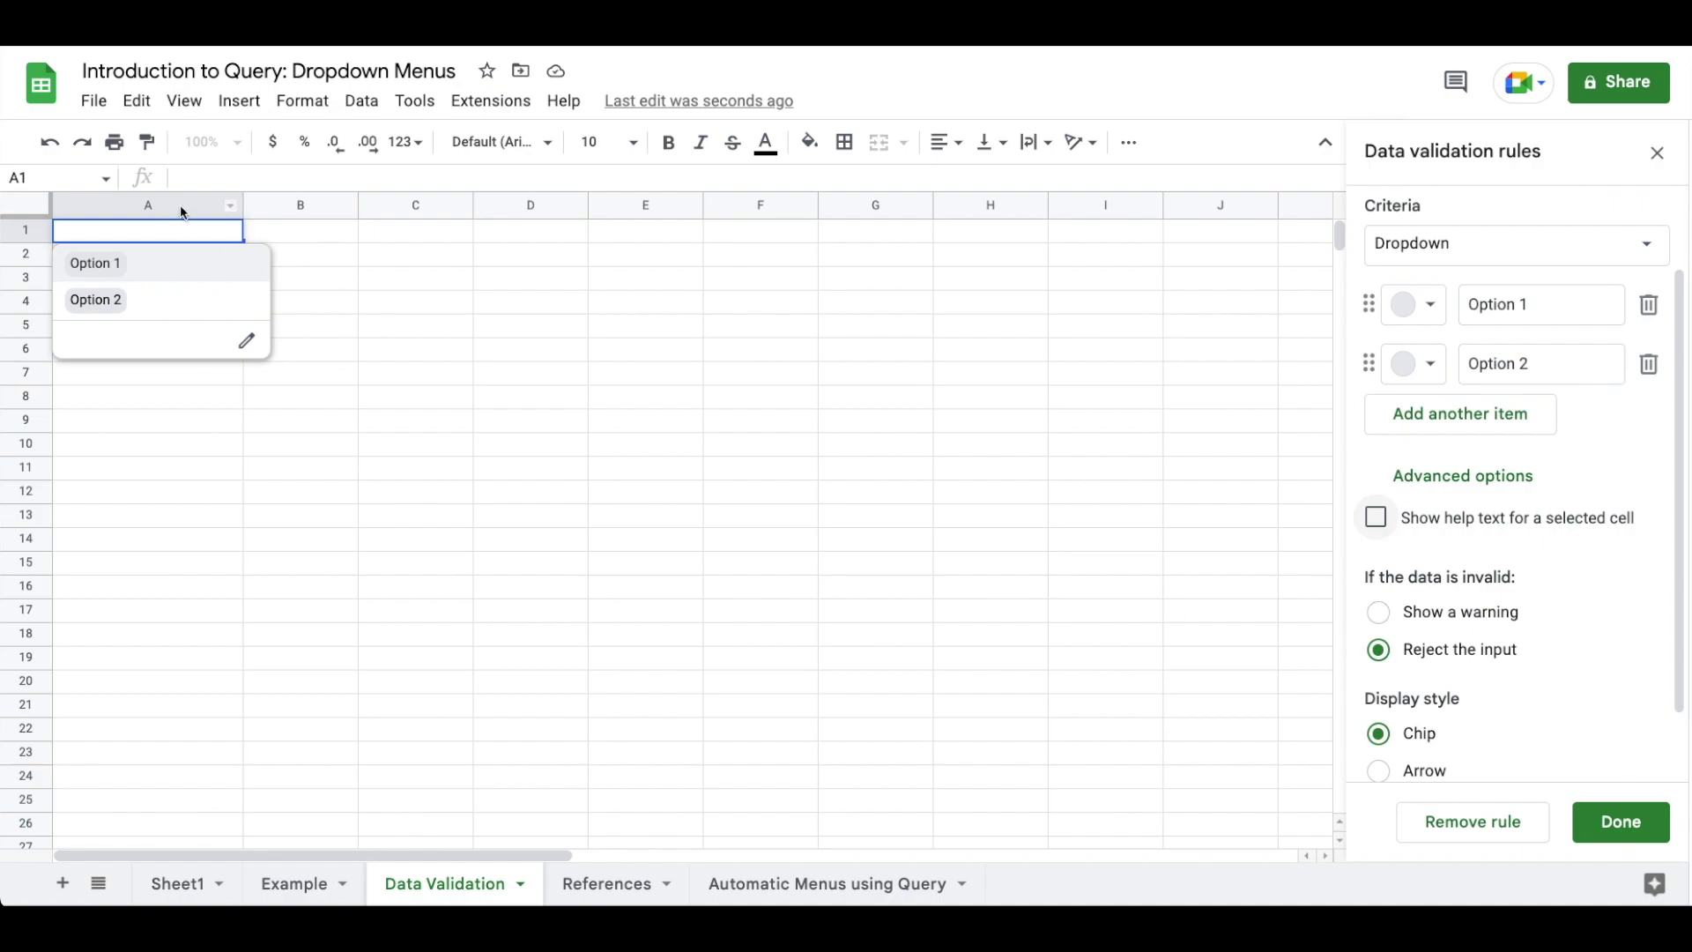
Try to enter a name that is not among the dropdown items in cell A1.
{"action": "key", "text": "Escape"}
{"action": "left_click", "coordinate": [340, 257]}
{"action": "left_click", "coordinate": [188, 241]}
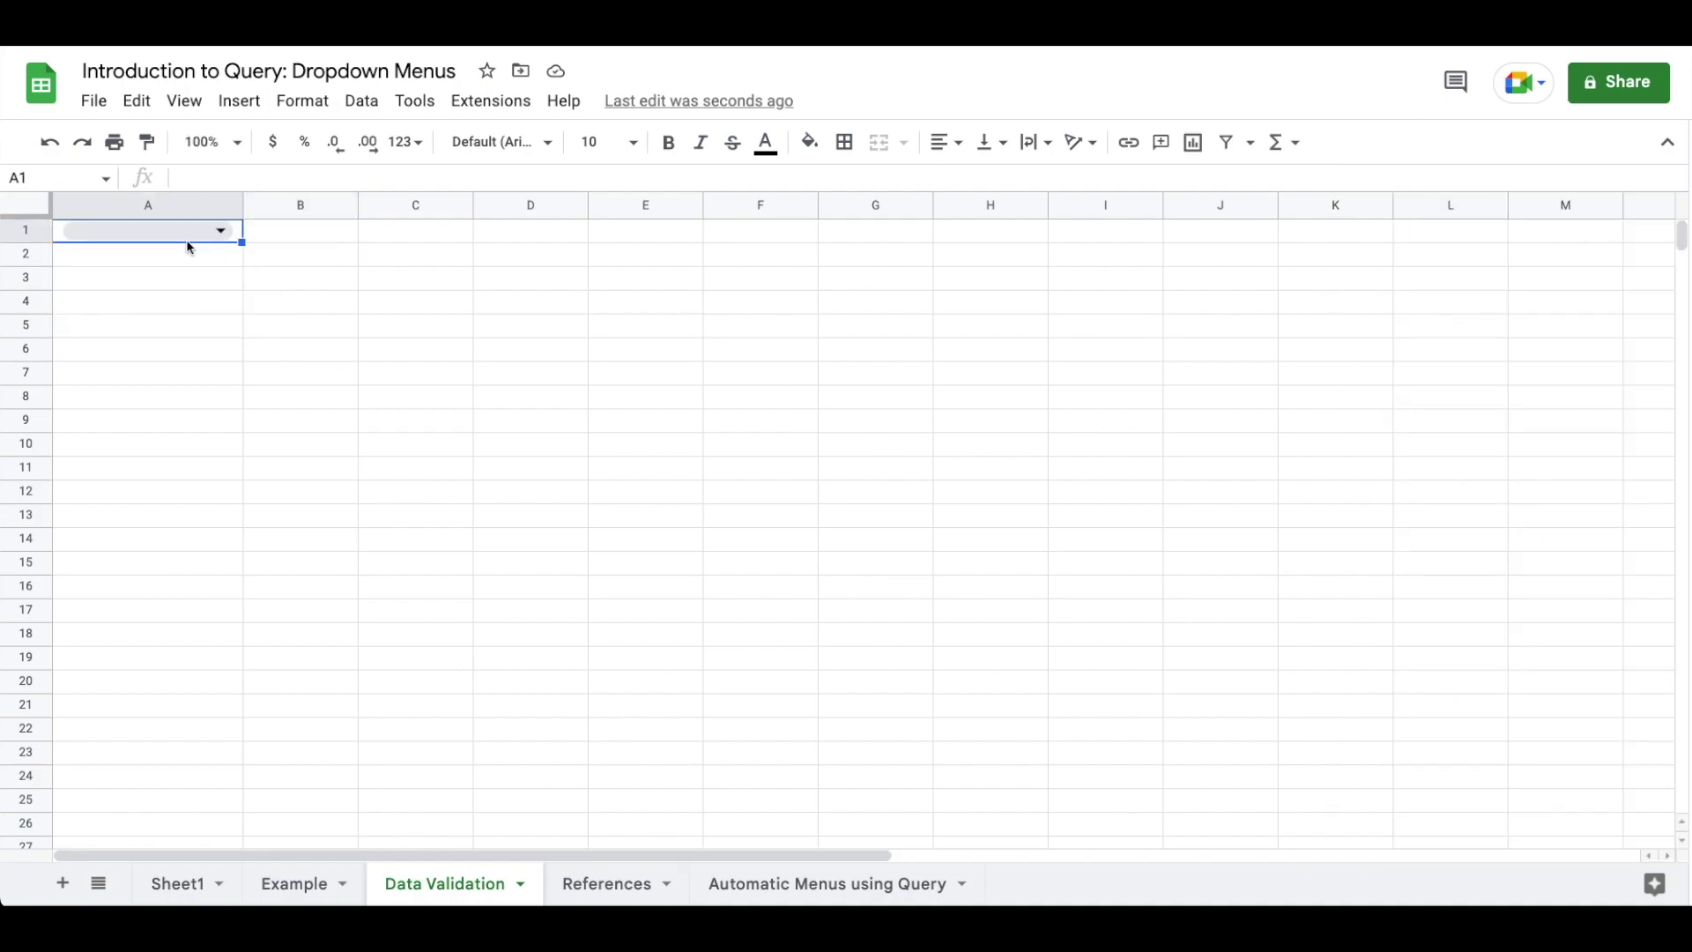
{"action": "type", "text": "Matt"}
{"action": "key", "text": "Return"}
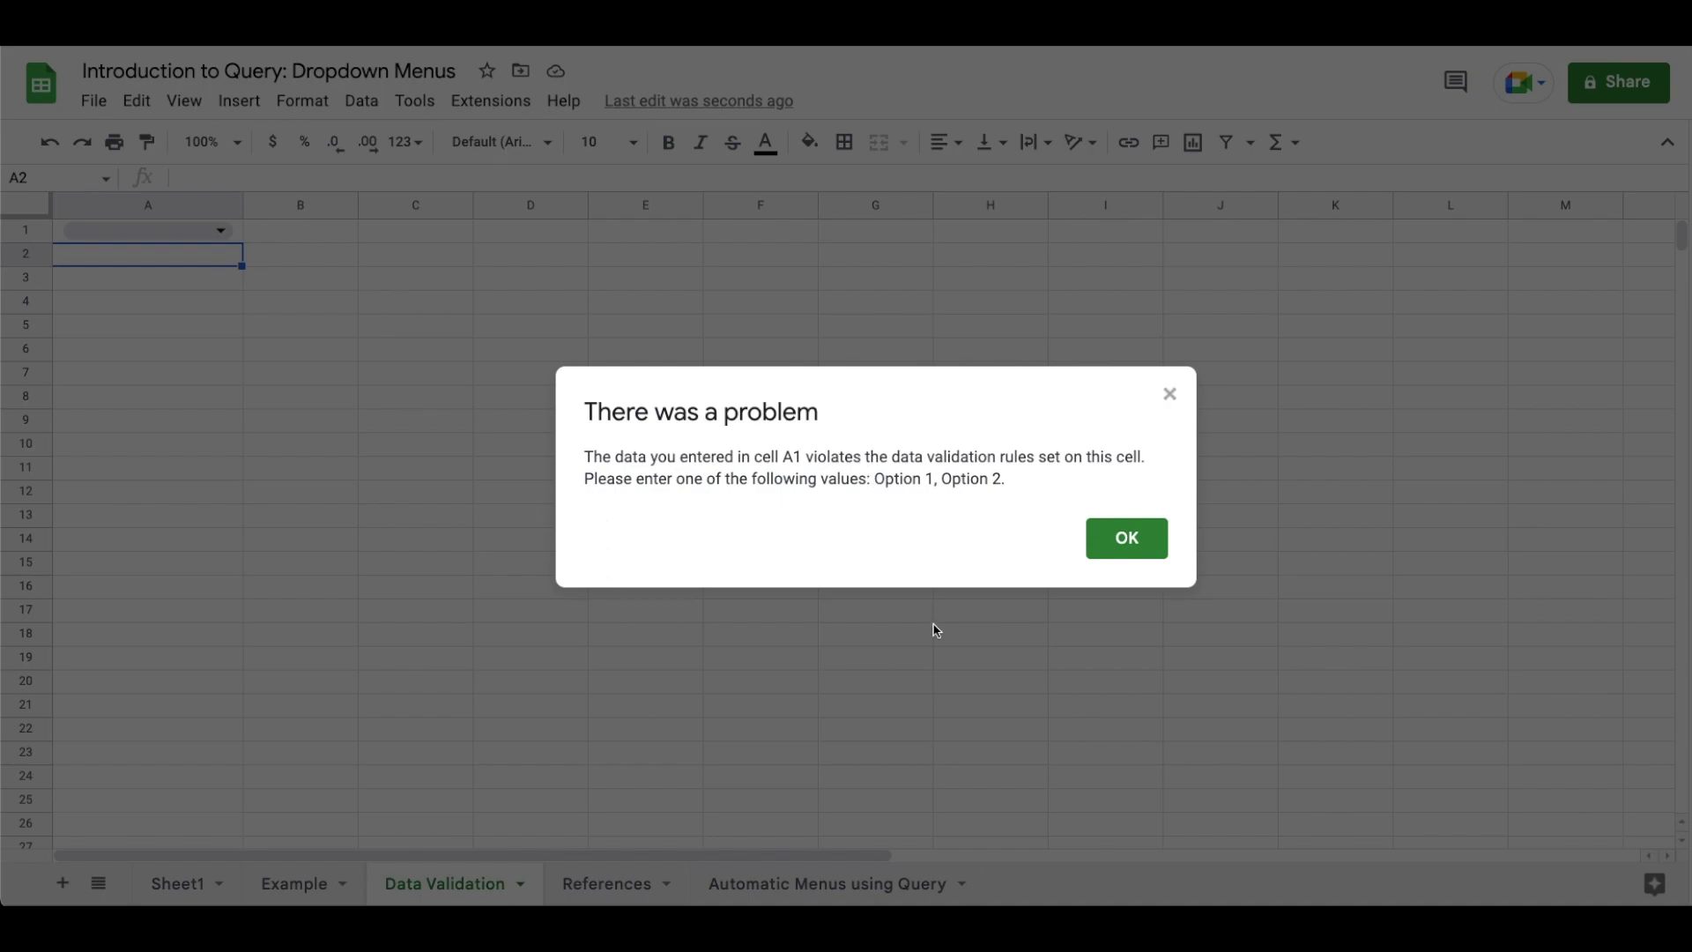
{"action": "left_click", "coordinate": [1126, 551]}
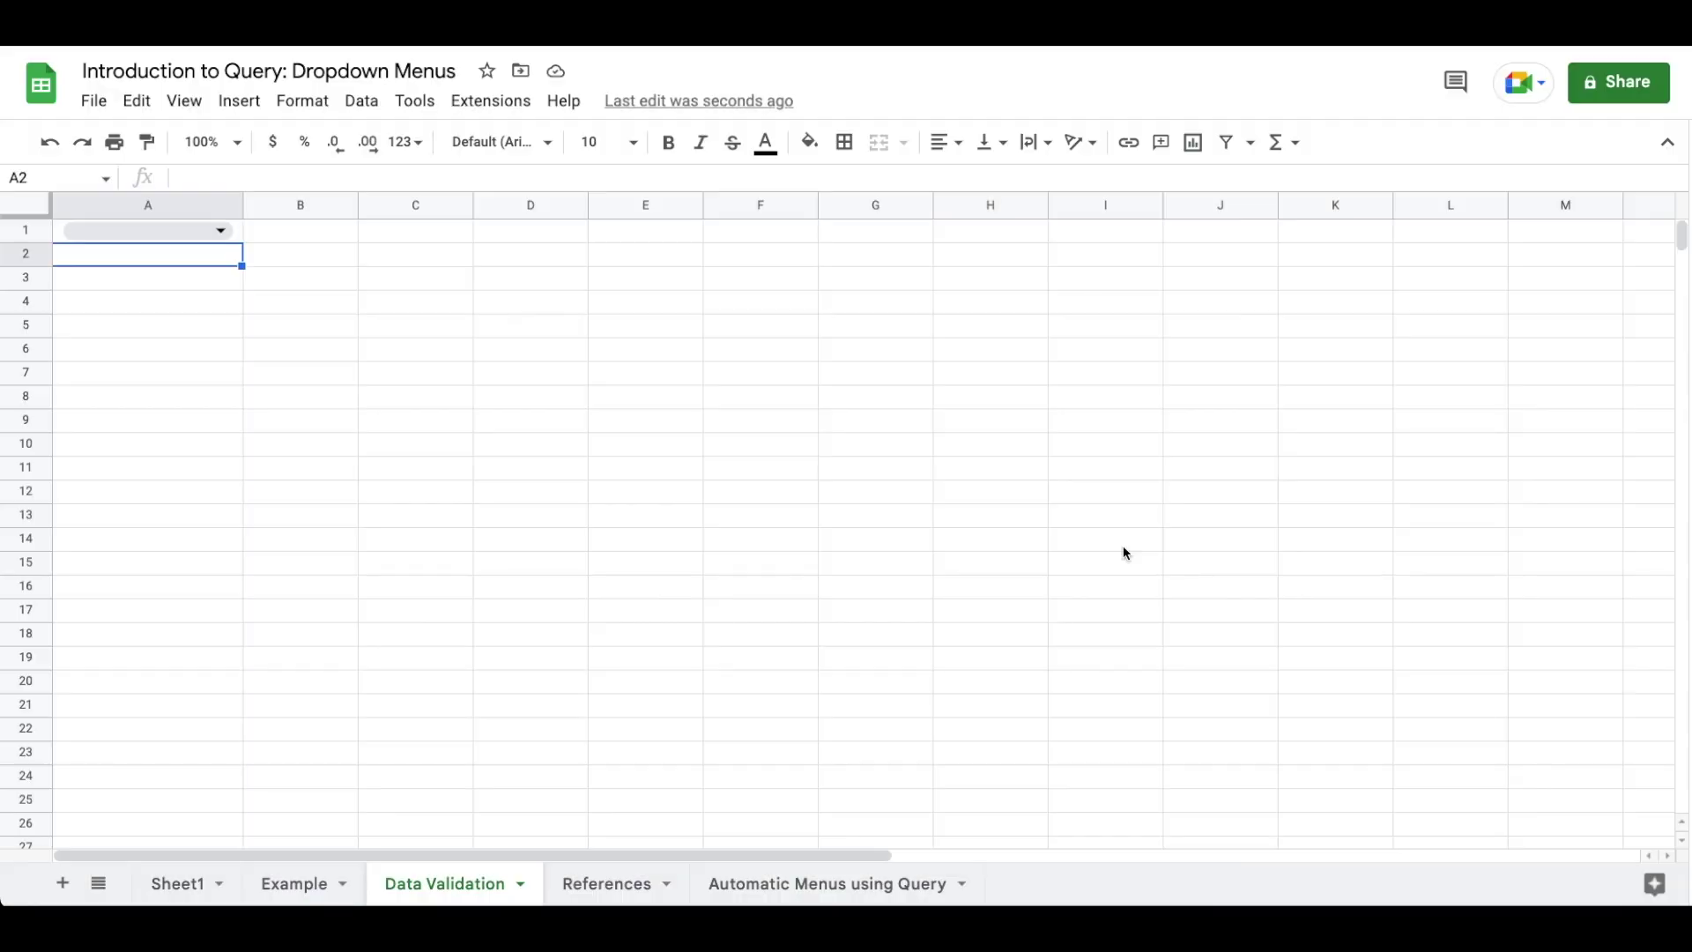
Edit the dropdown rule of cell A1 to show a warning when the data is invalid.
{"action": "left_click", "coordinate": [148, 231]}
{"action": "left_click", "coordinate": [361, 101]}
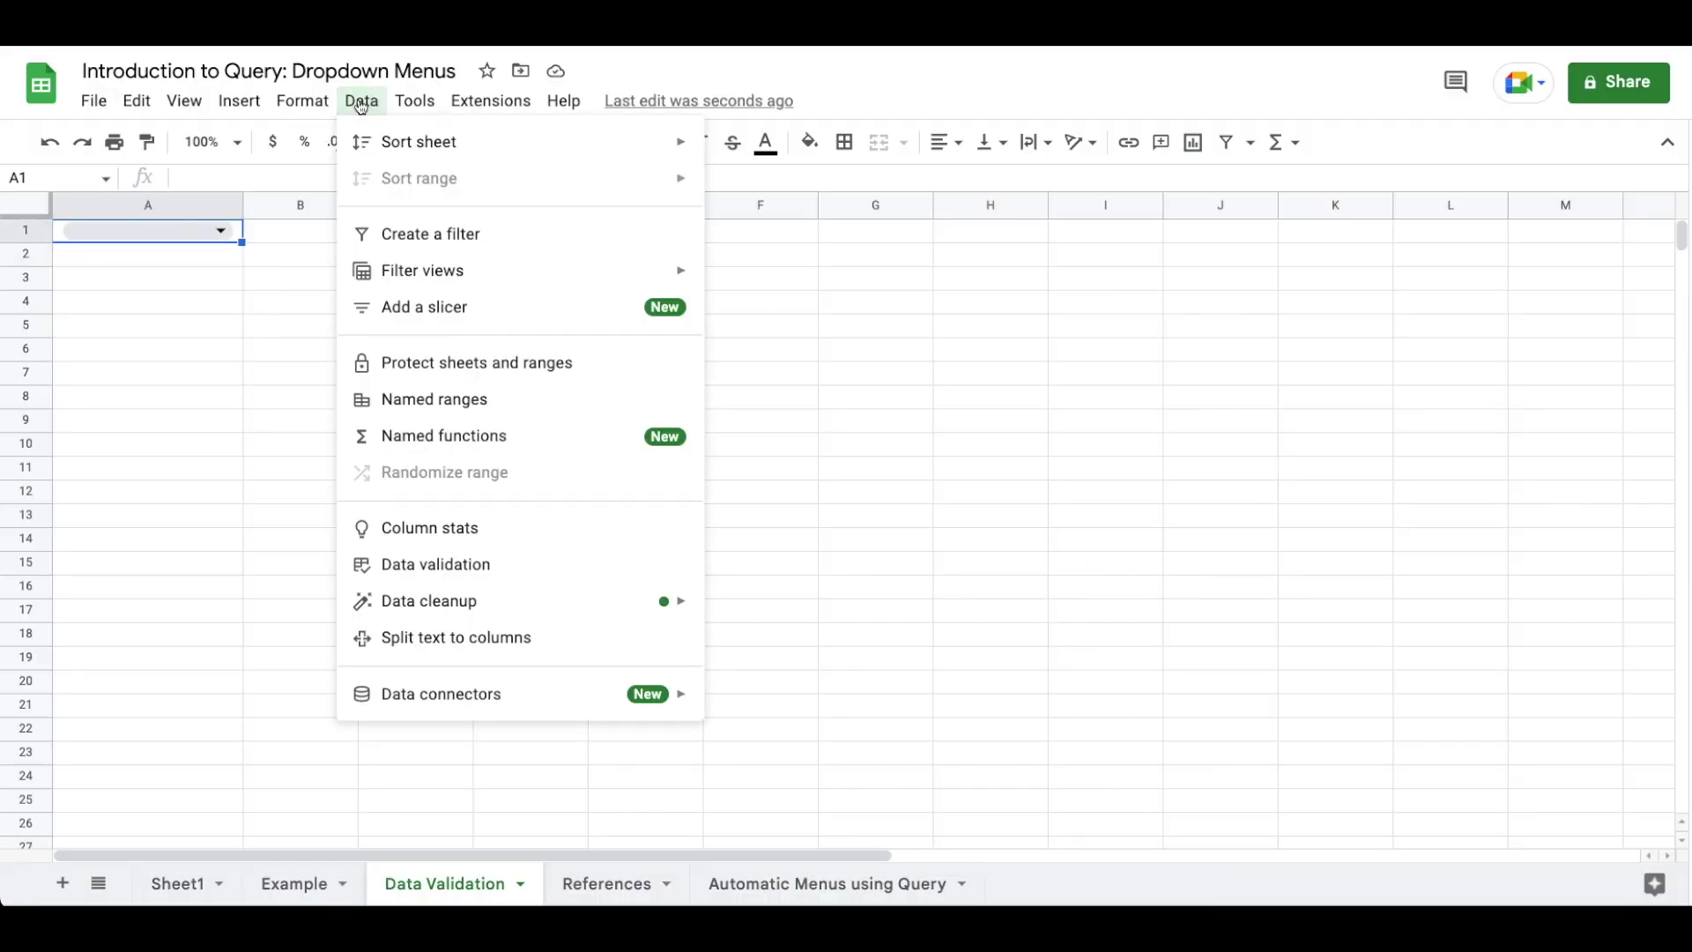
{"action": "left_click", "coordinate": [133, 231]}
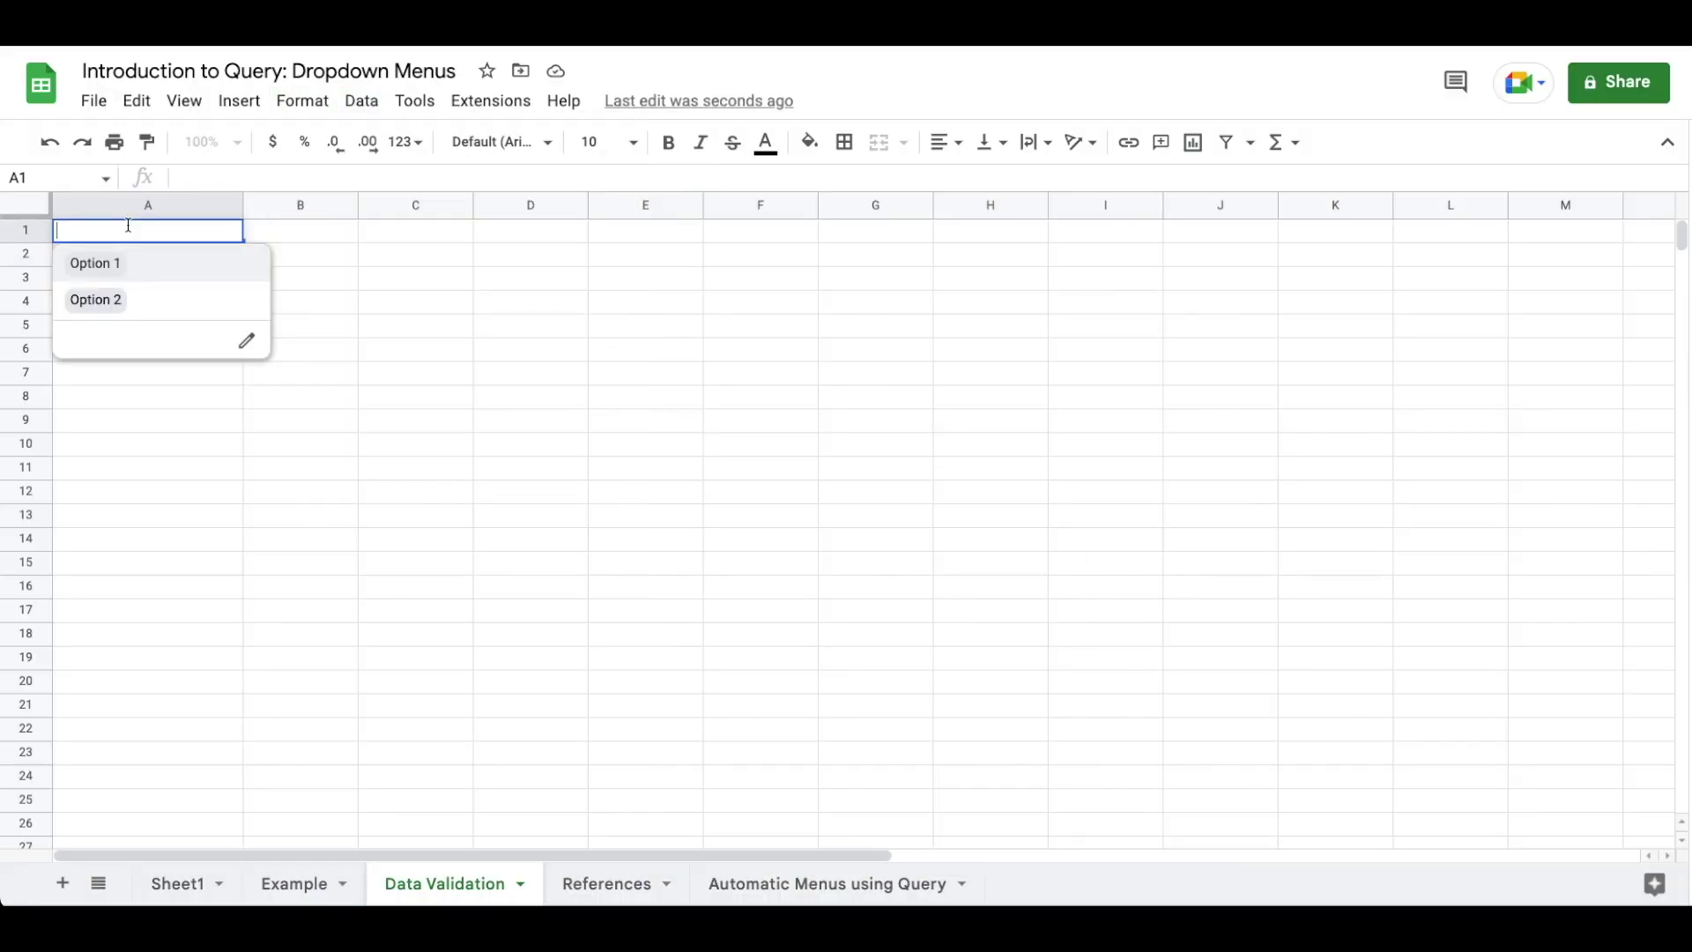
{"action": "left_click", "coordinate": [247, 342]}
{"action": "left_click", "coordinate": [1456, 581]}
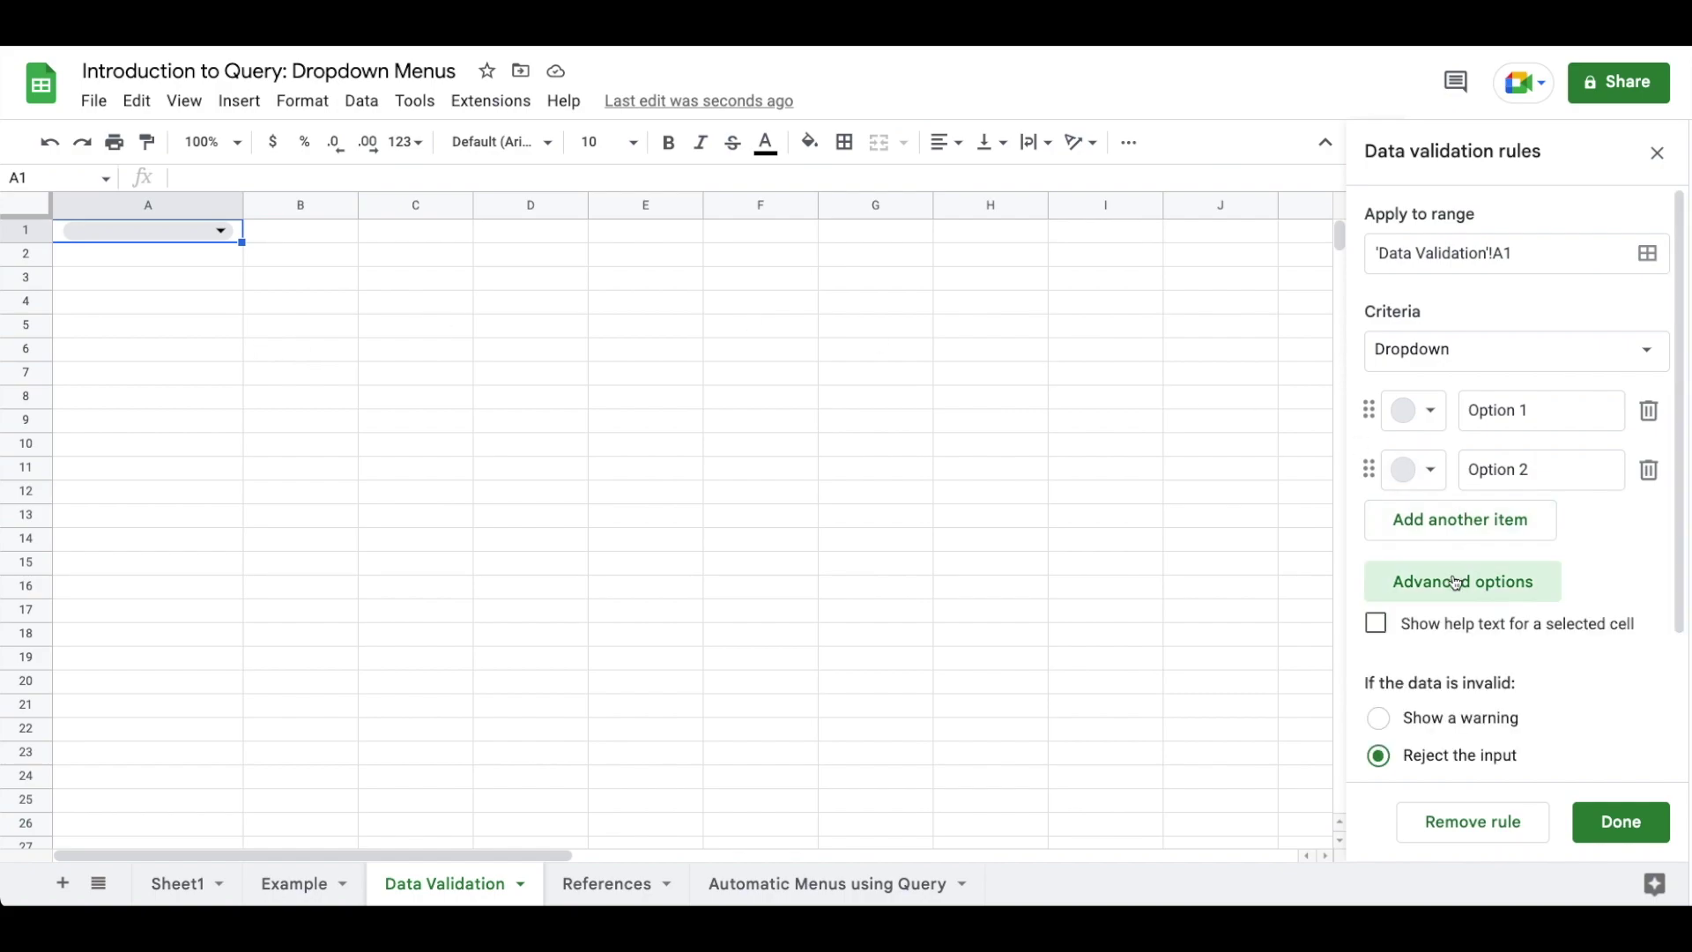
{"action": "left_click", "coordinate": [1431, 721]}
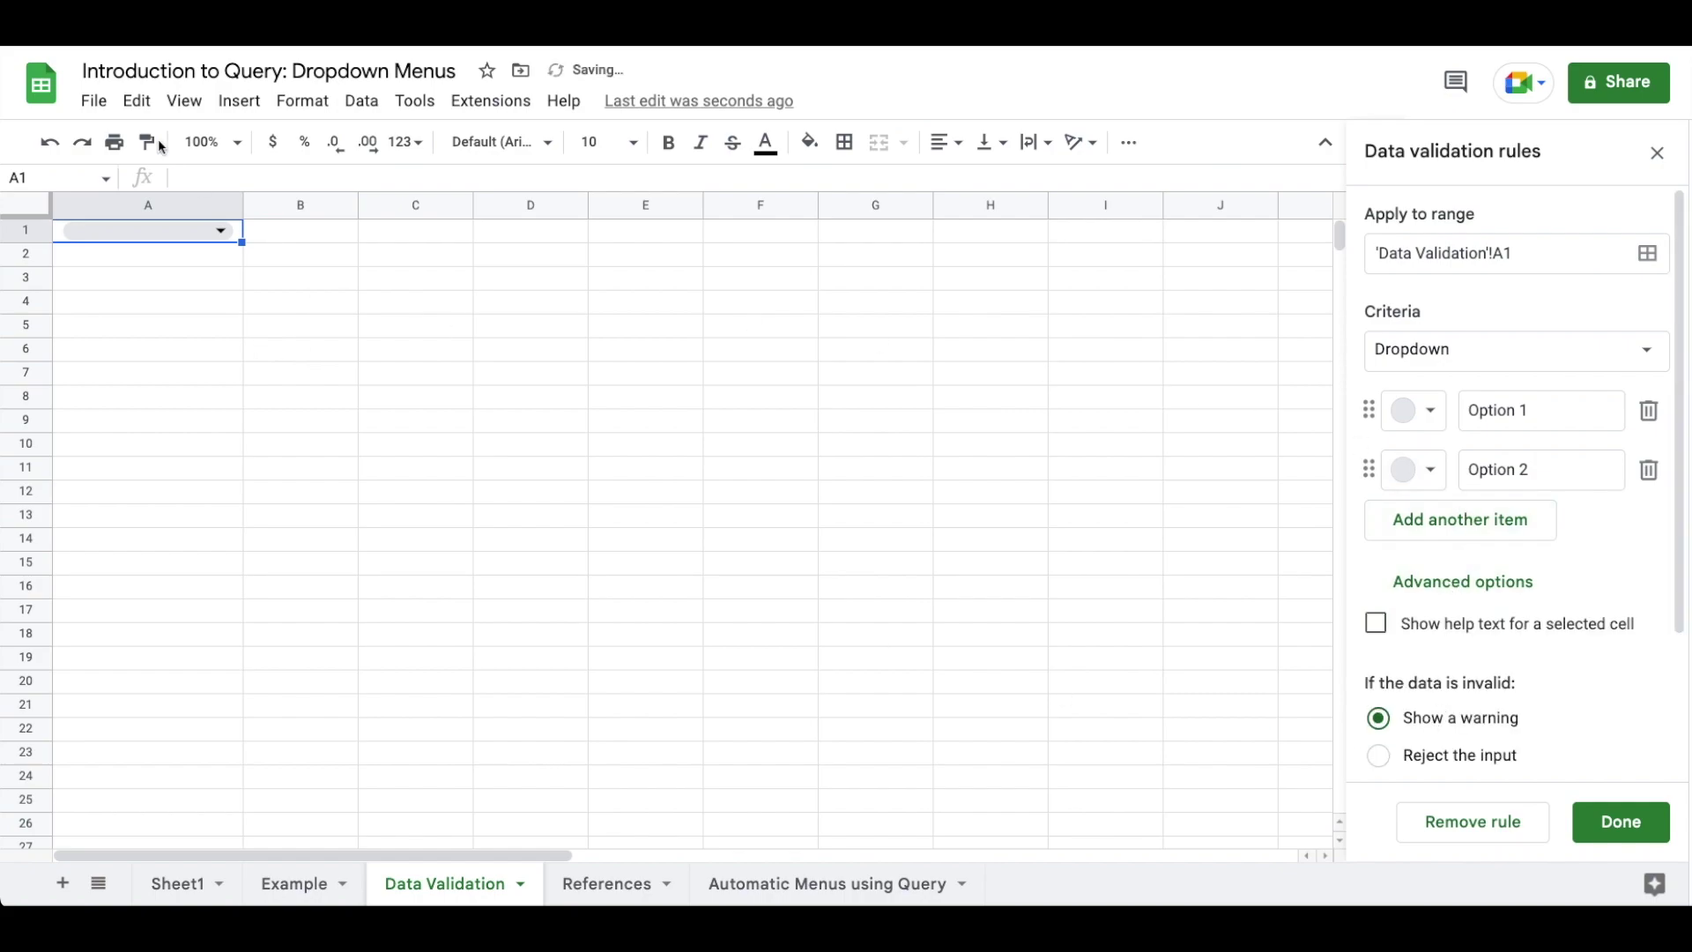
Enter a name outside the dropdown list in cell A1 and inspect the cell's invalid-entry marker.
{"action": "double_click", "coordinate": [167, 232]}
{"action": "type", "text": "Matt"}
{"action": "key", "text": "Return"}
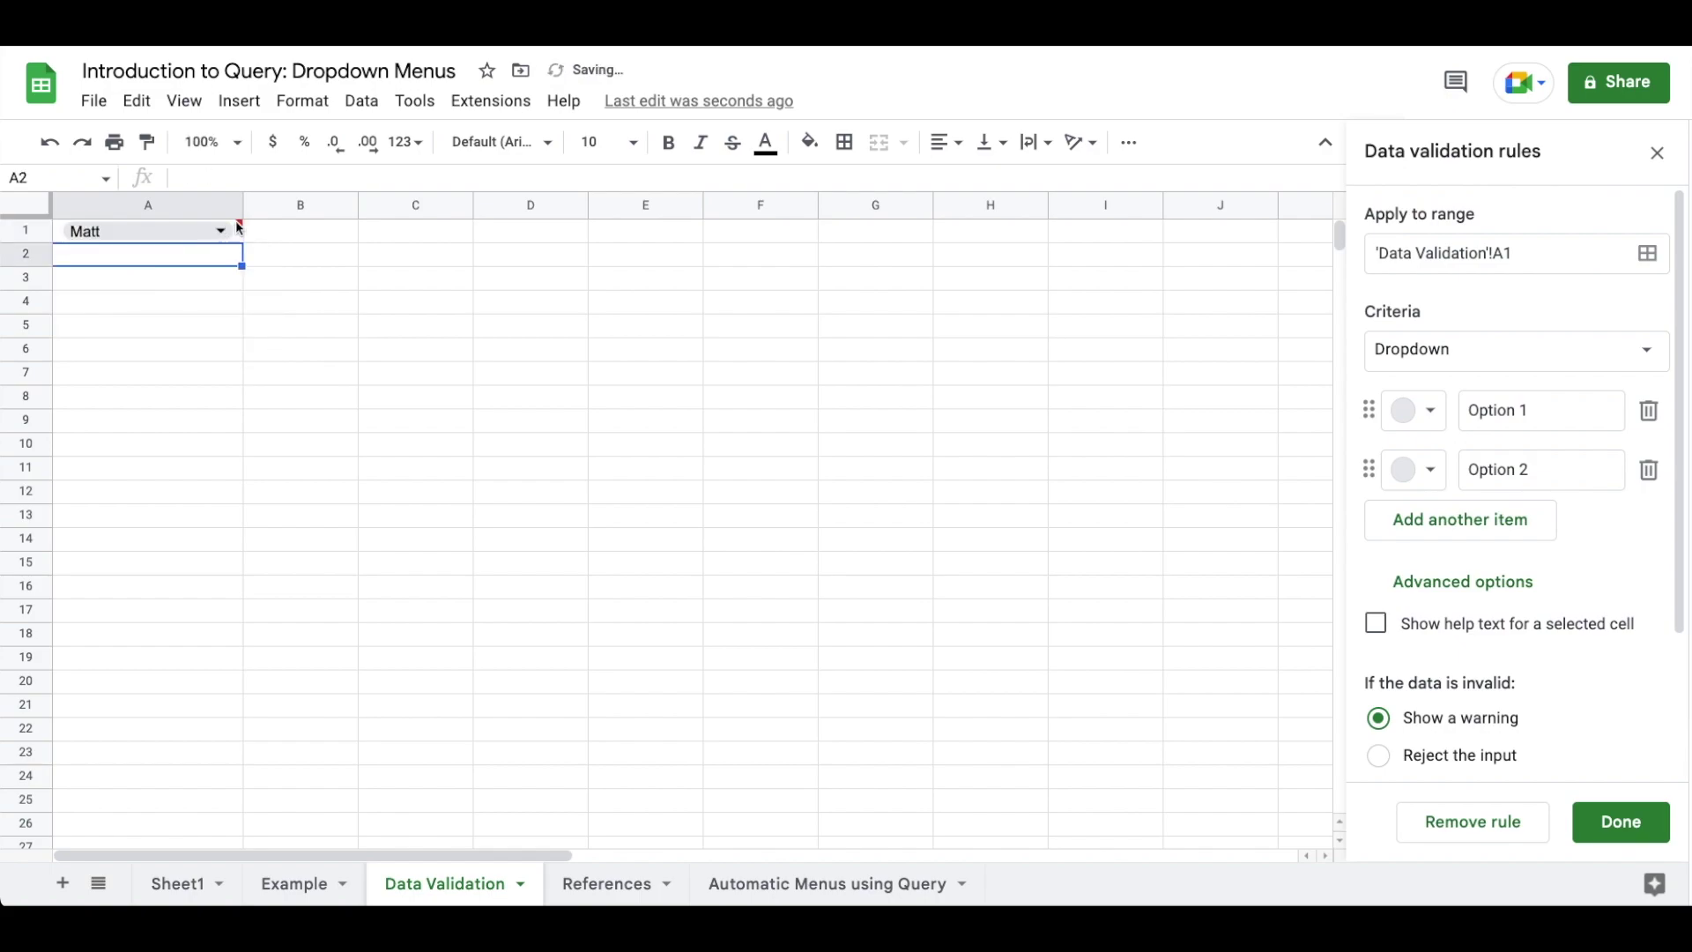
{"action": "mouse_move", "coordinate": [238, 227]}
Try the Arrow and Plain text display styles for the A1 dropdown, ending on Arrow.
{"action": "scroll", "coordinate": [1586, 551], "scroll_direction": "down", "scroll_amount": 3}
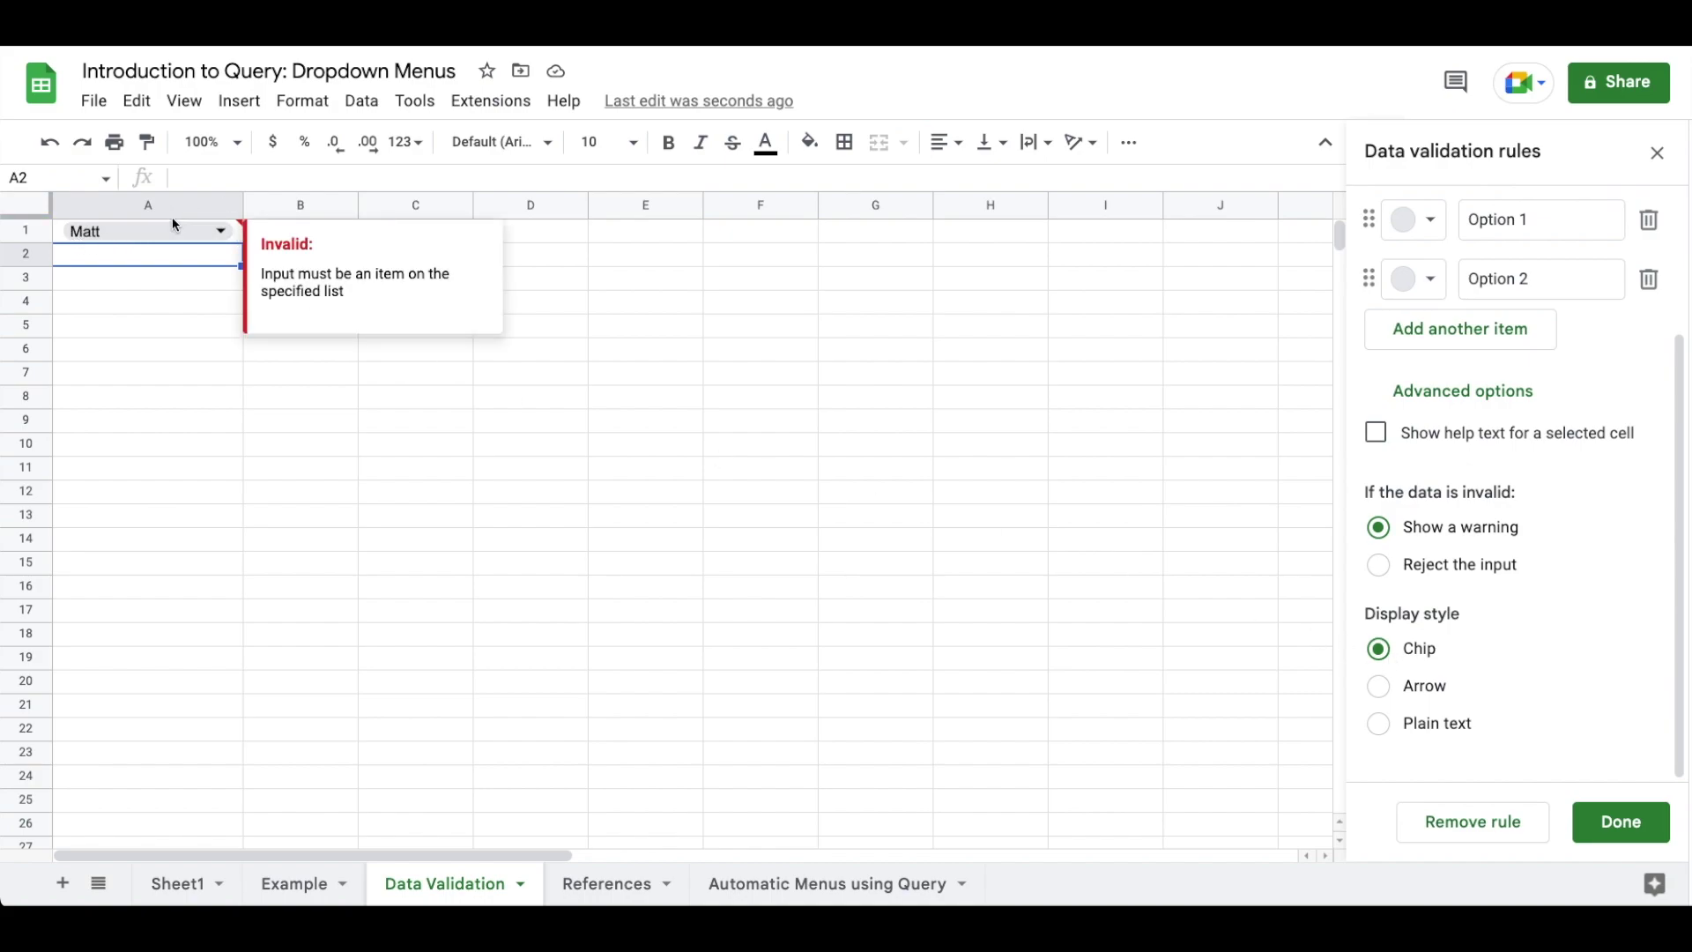
{"action": "left_click", "coordinate": [1407, 689]}
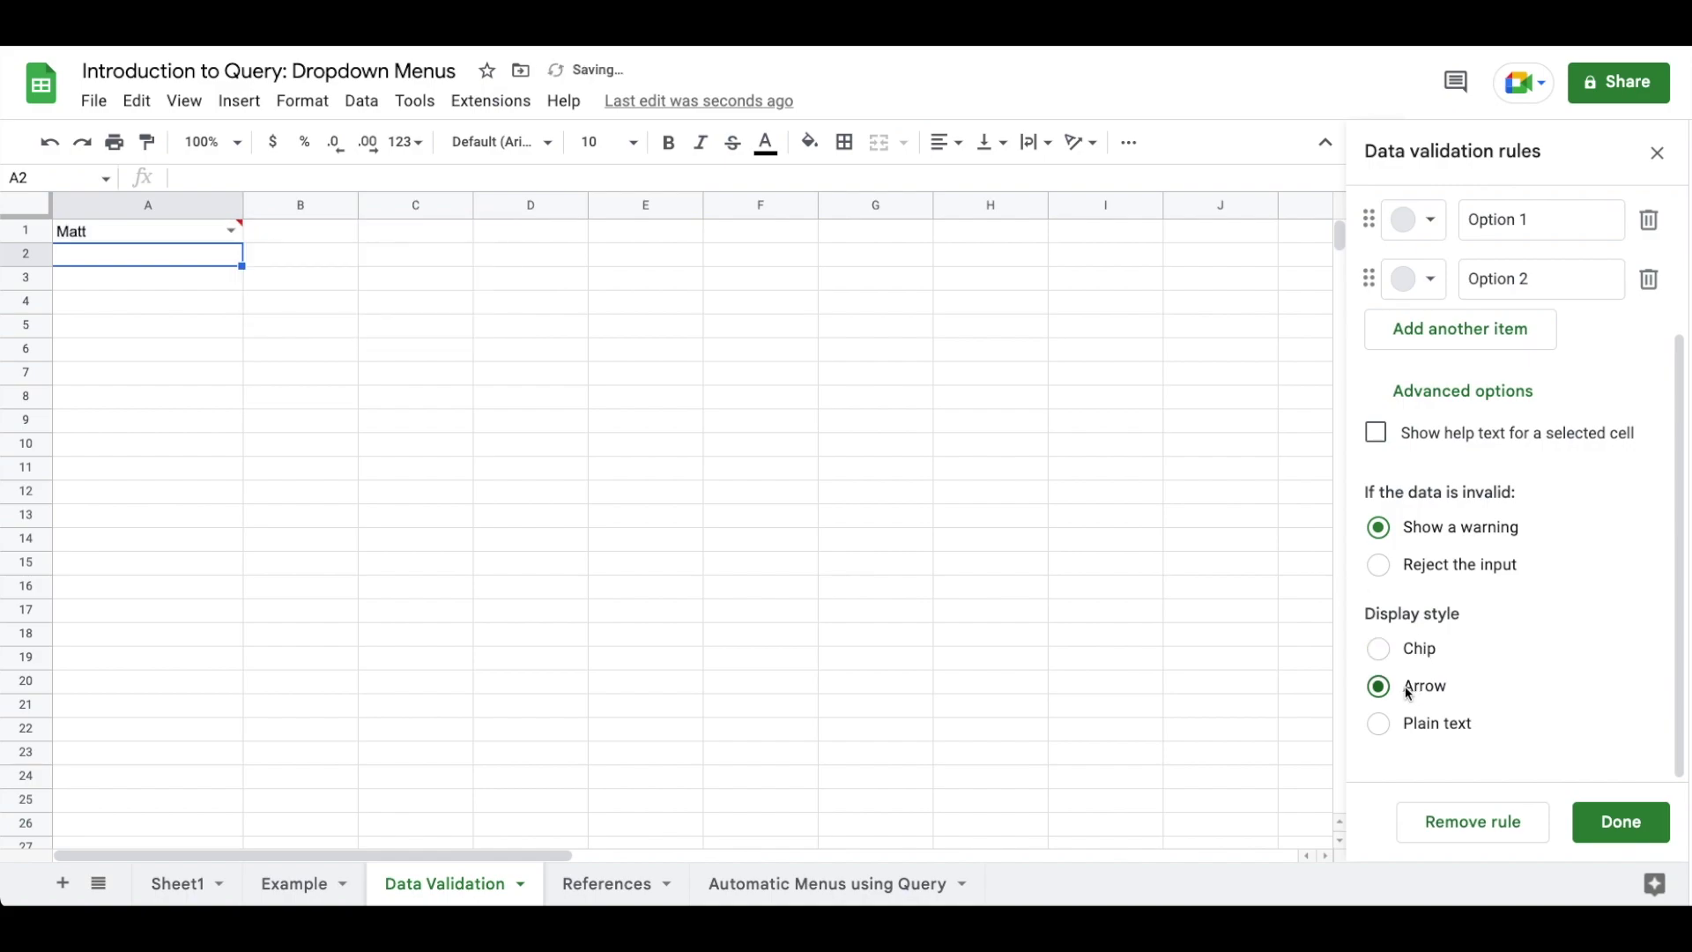
{"action": "left_click", "coordinate": [231, 231]}
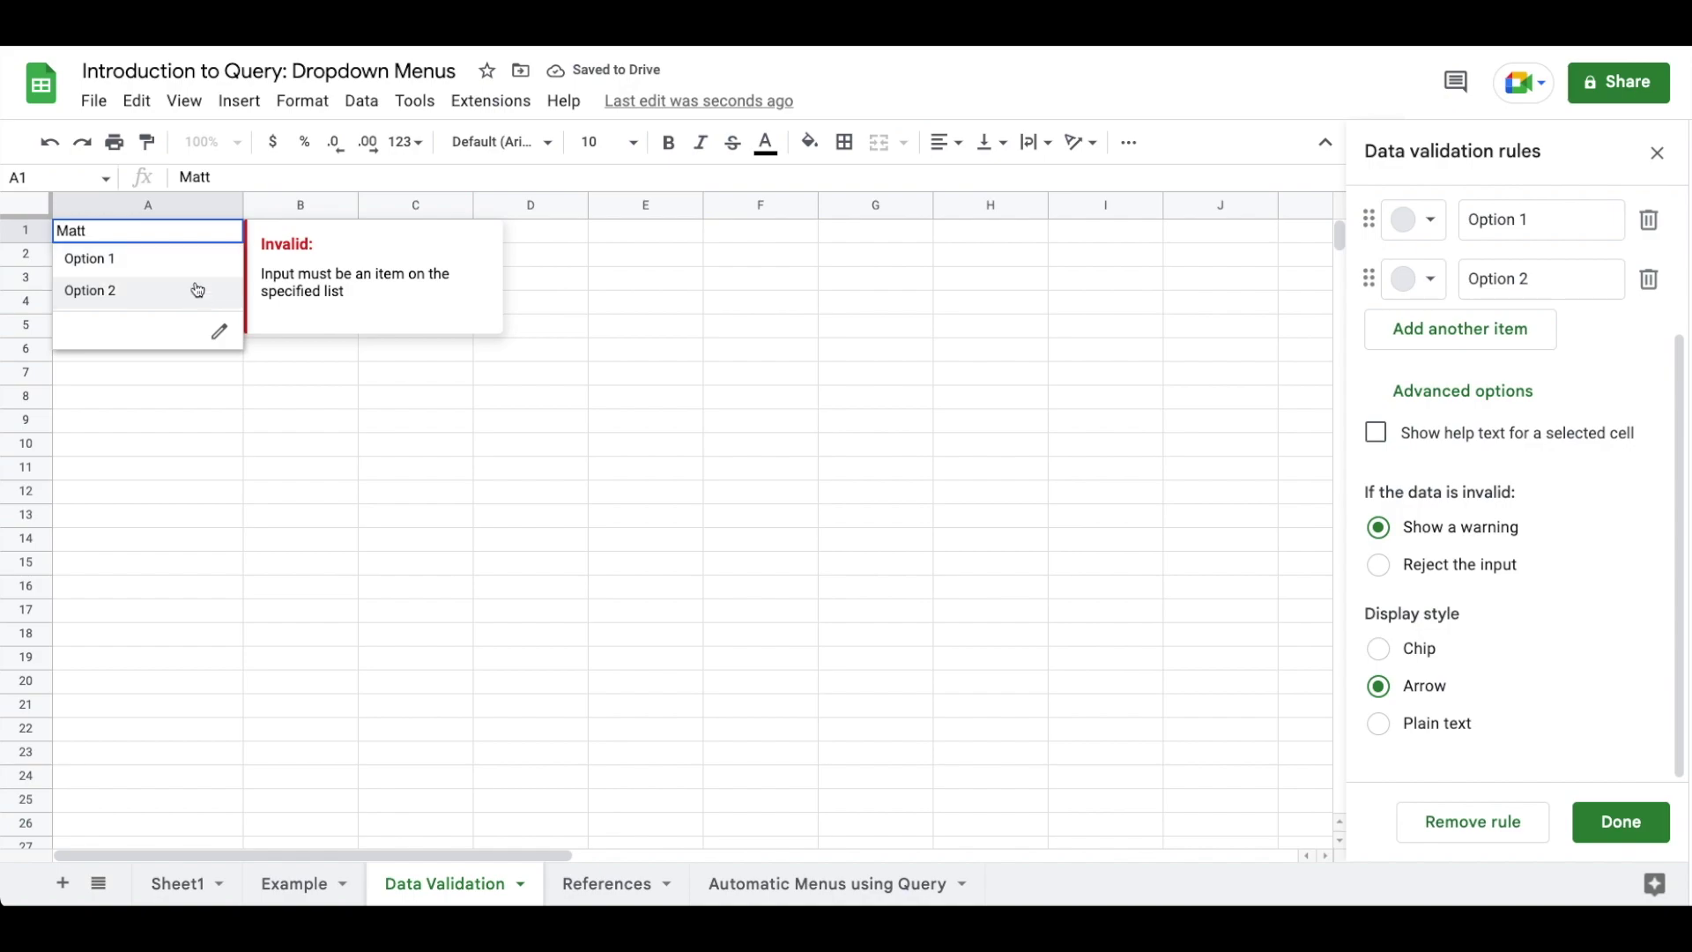
{"action": "left_click", "coordinate": [335, 374]}
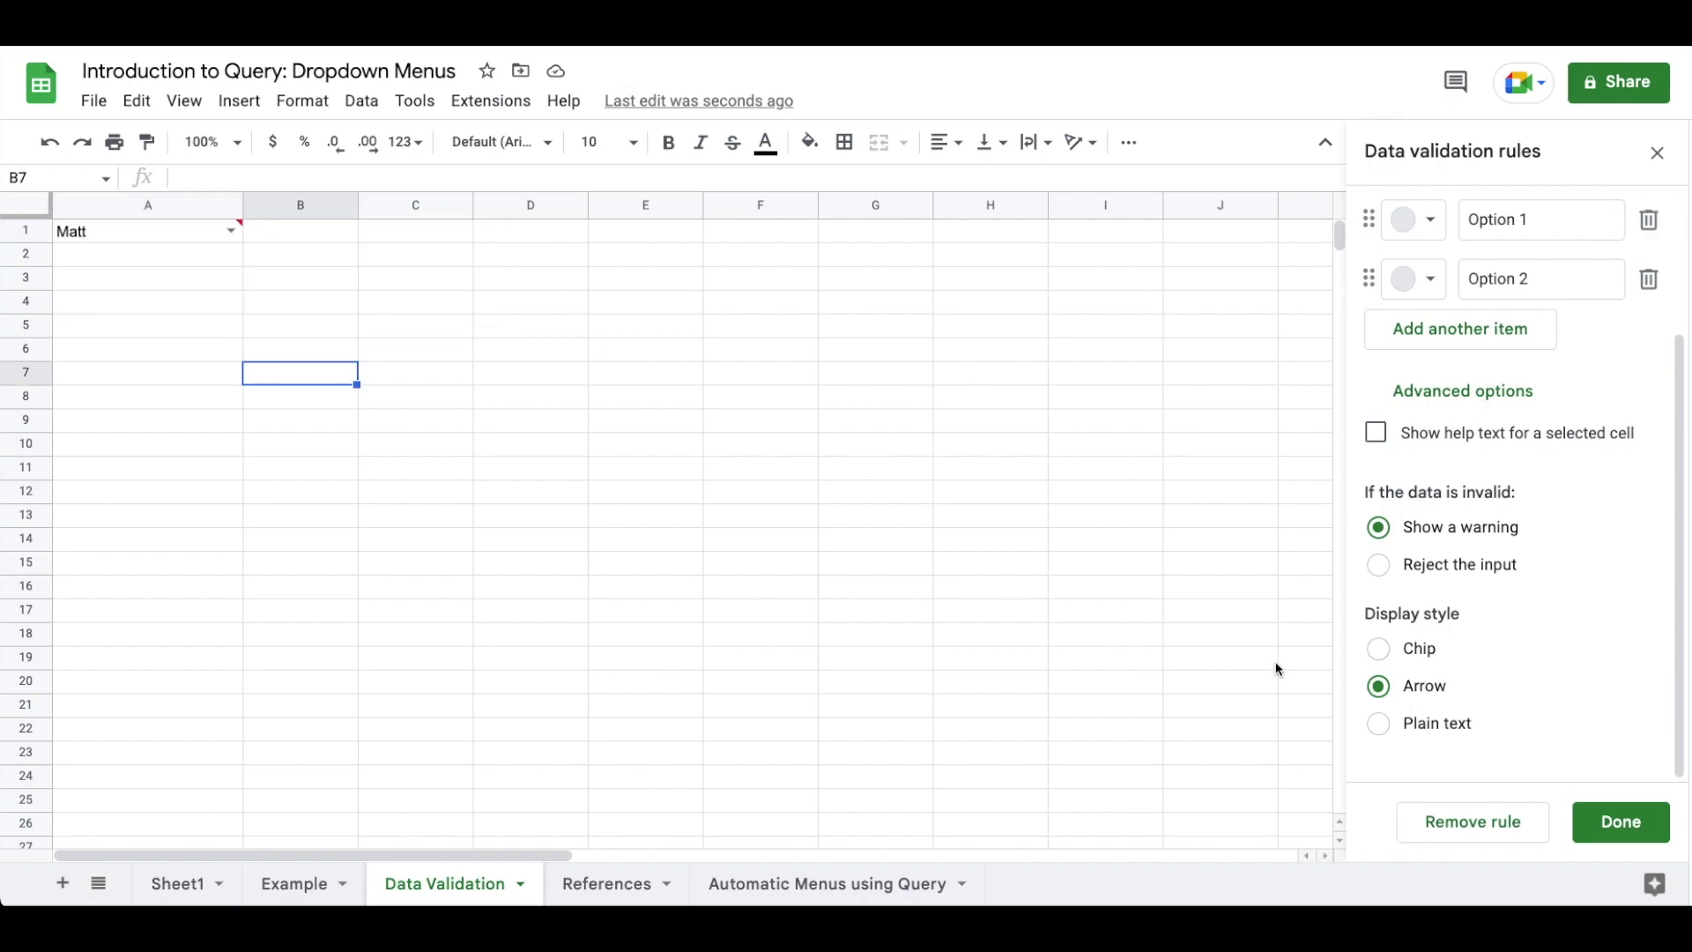
{"action": "left_click", "coordinate": [1433, 726]}
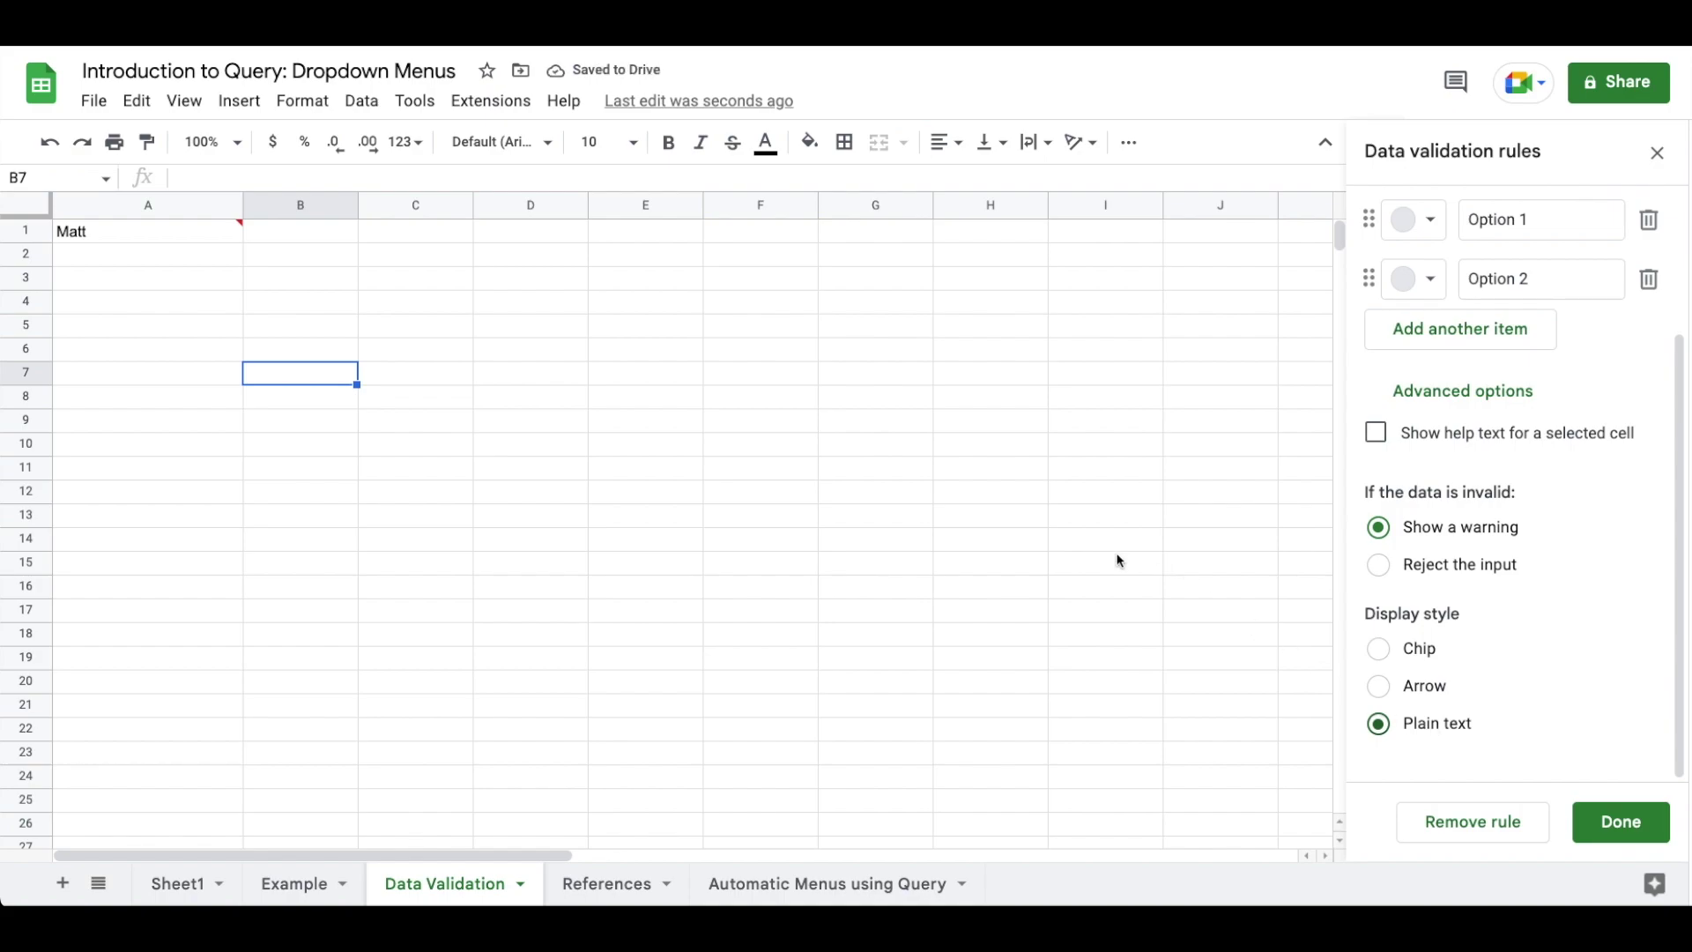
{"action": "left_click", "coordinate": [1433, 691]}
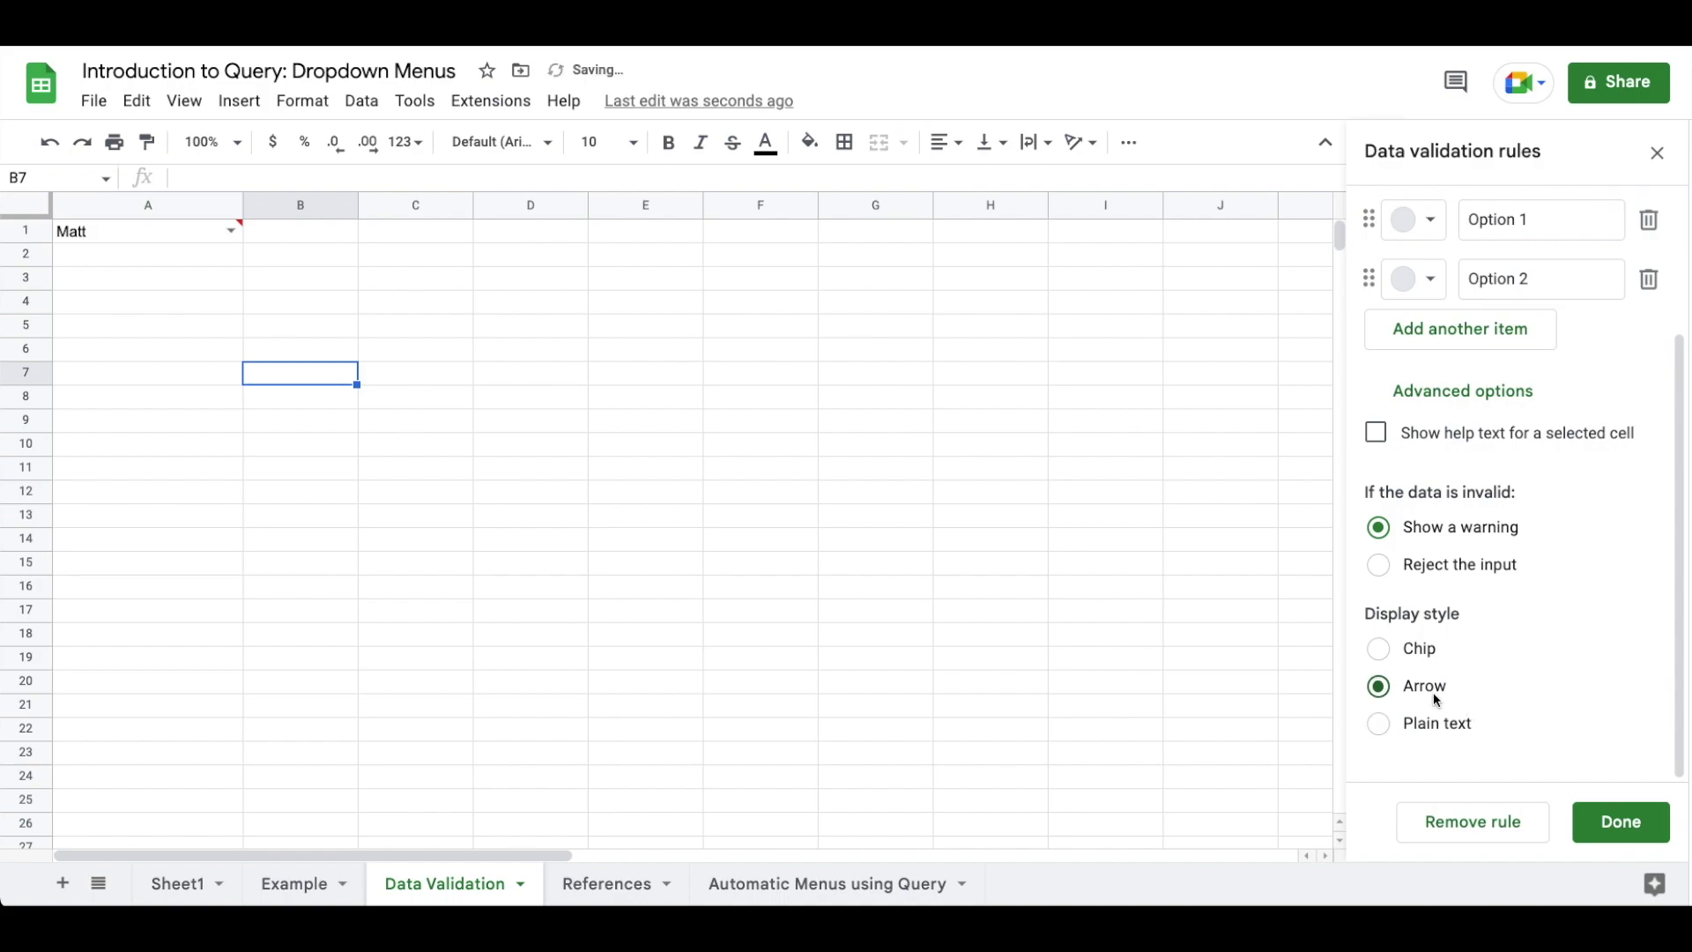
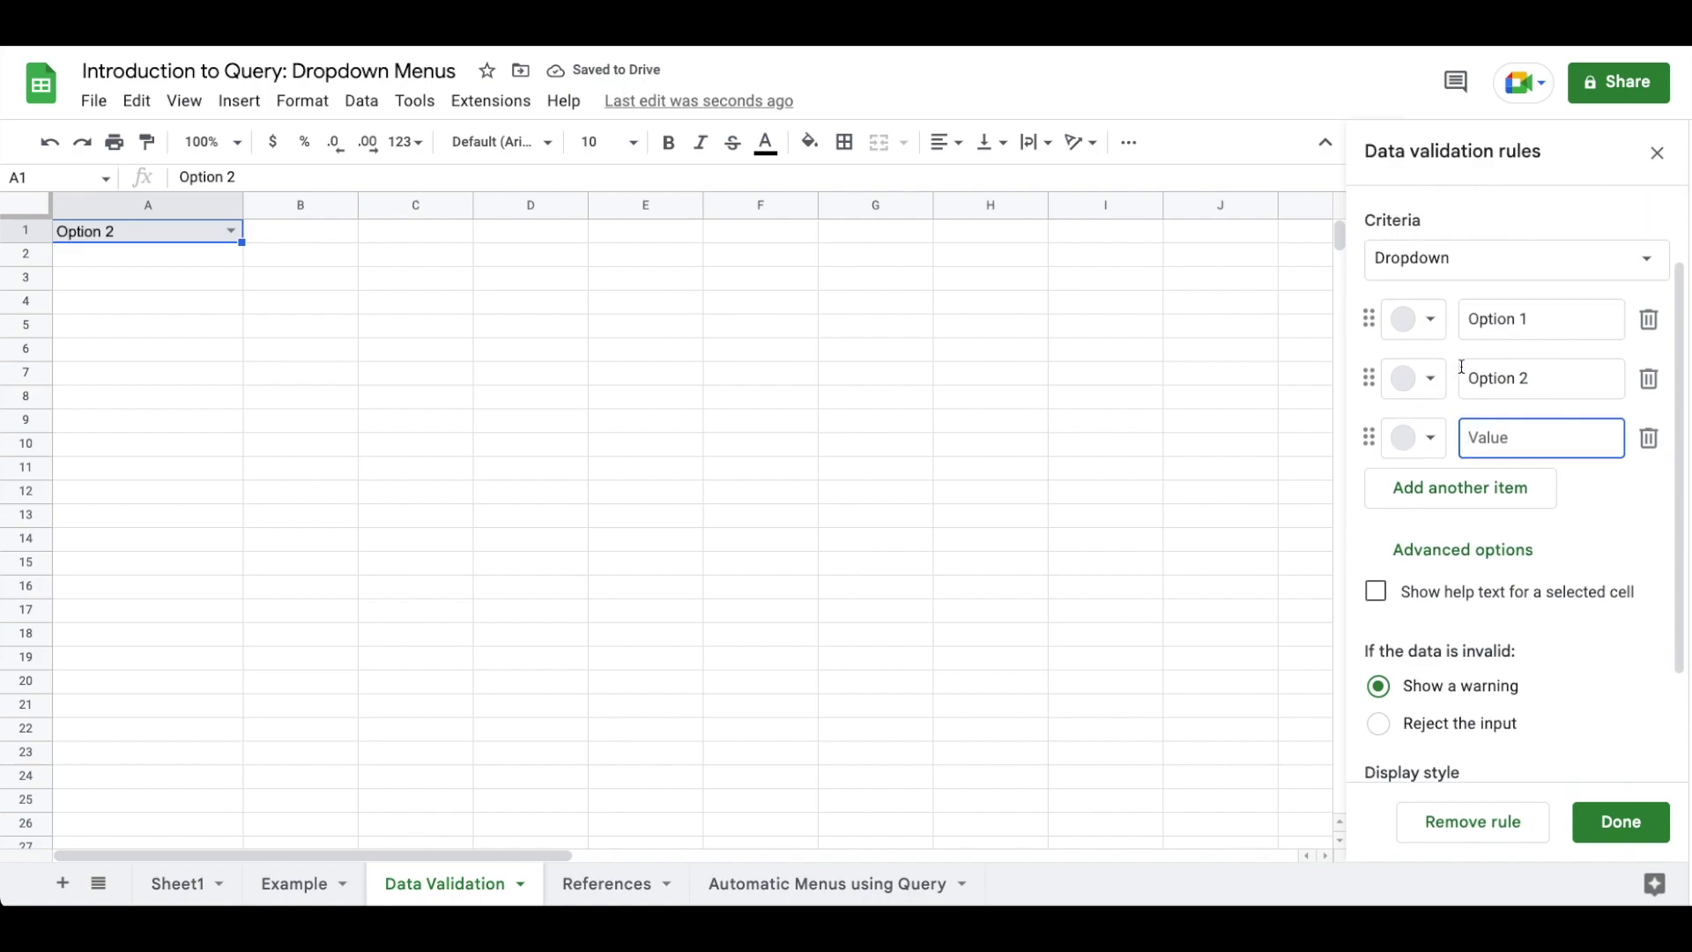
Add Option 3 and Option 4 as further items of the A1 dropdown.
{"action": "type", "text": "Option 3"}
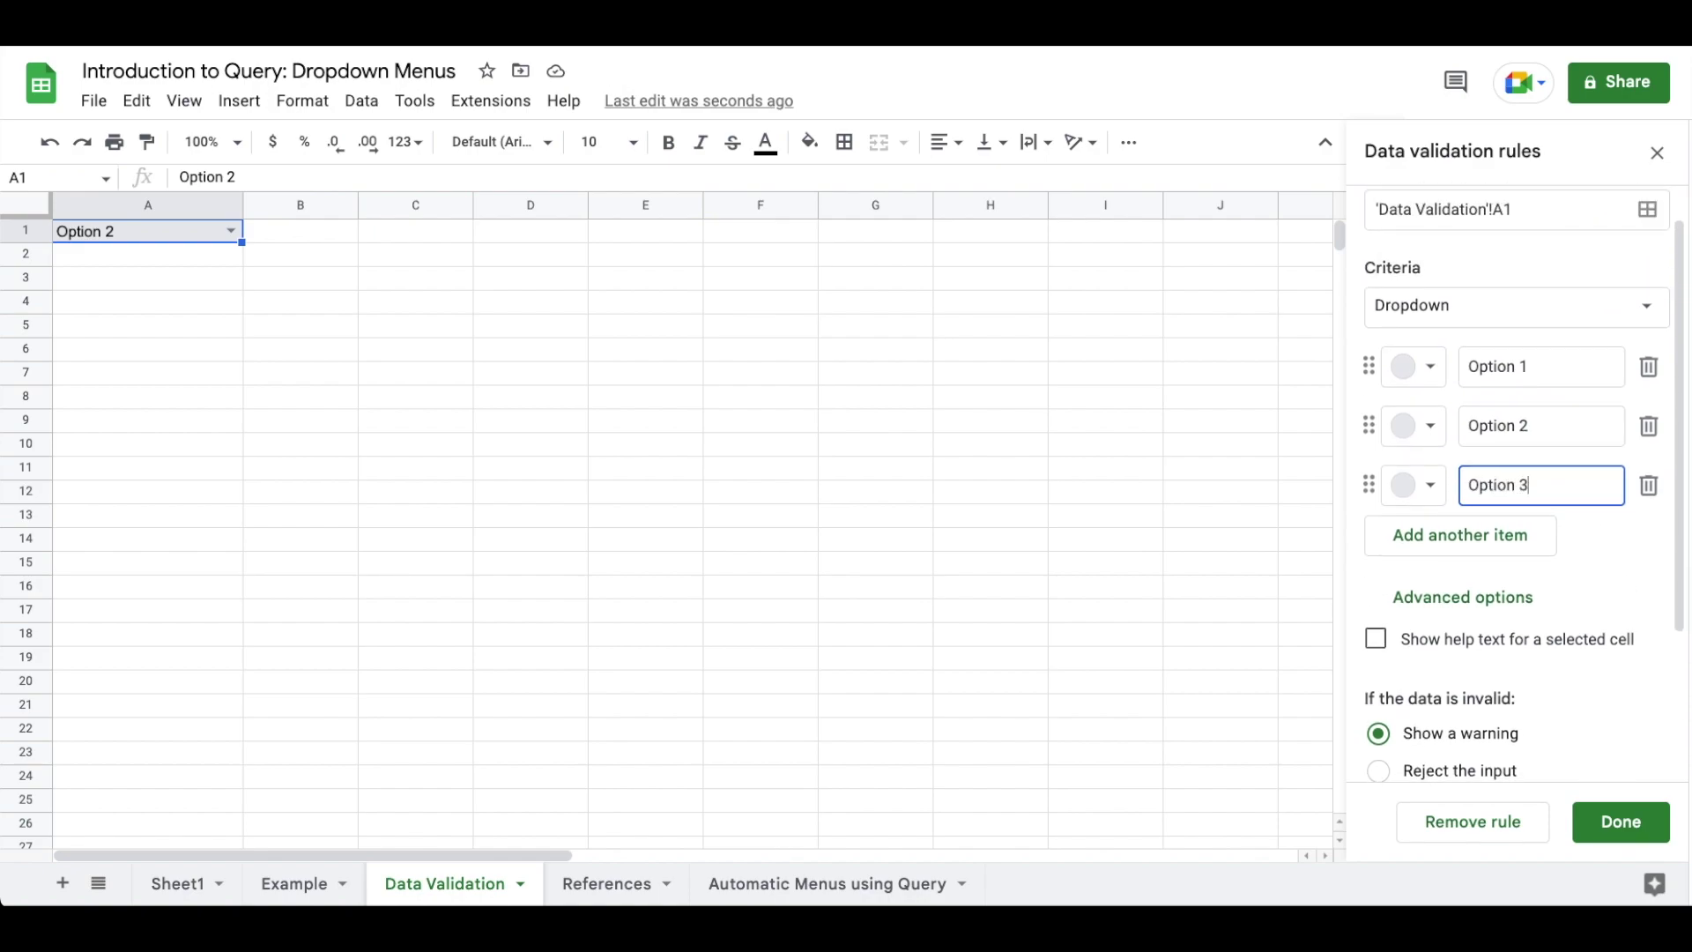
{"action": "key", "text": "Return"}
{"action": "type", "text": "Option 4"}
{"action": "key", "text": "Return"}
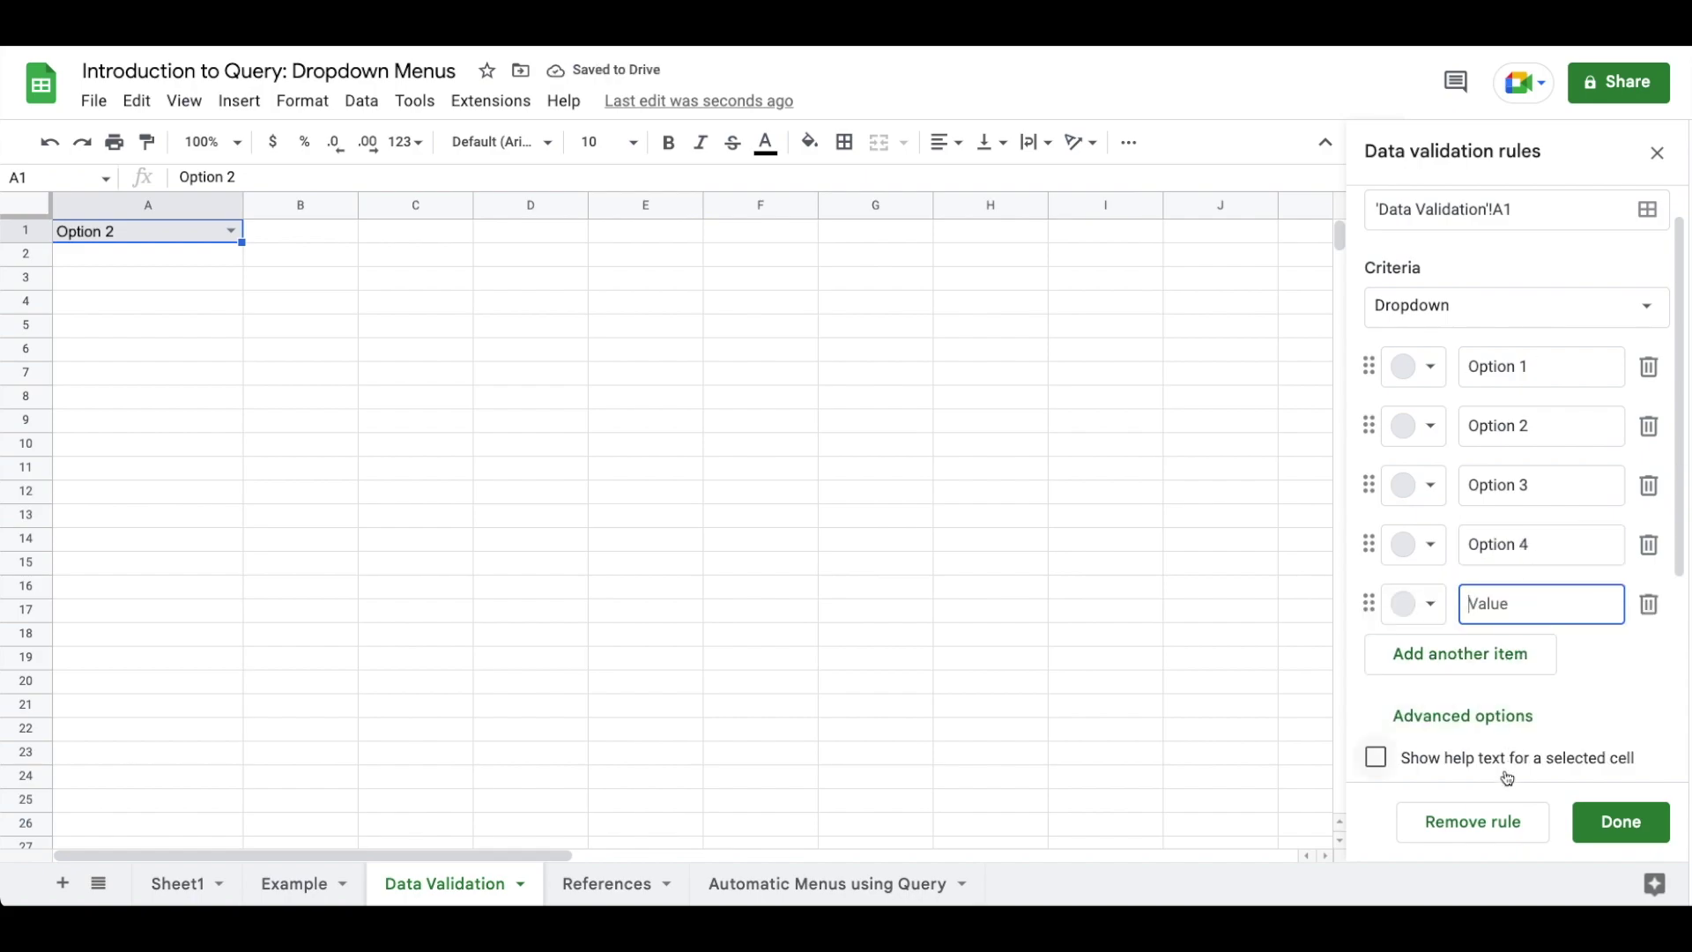
Remove the rule and content of cell A1, and add a new dropdown rule with the Arrow display style.
{"action": "left_click", "coordinate": [1473, 825]}
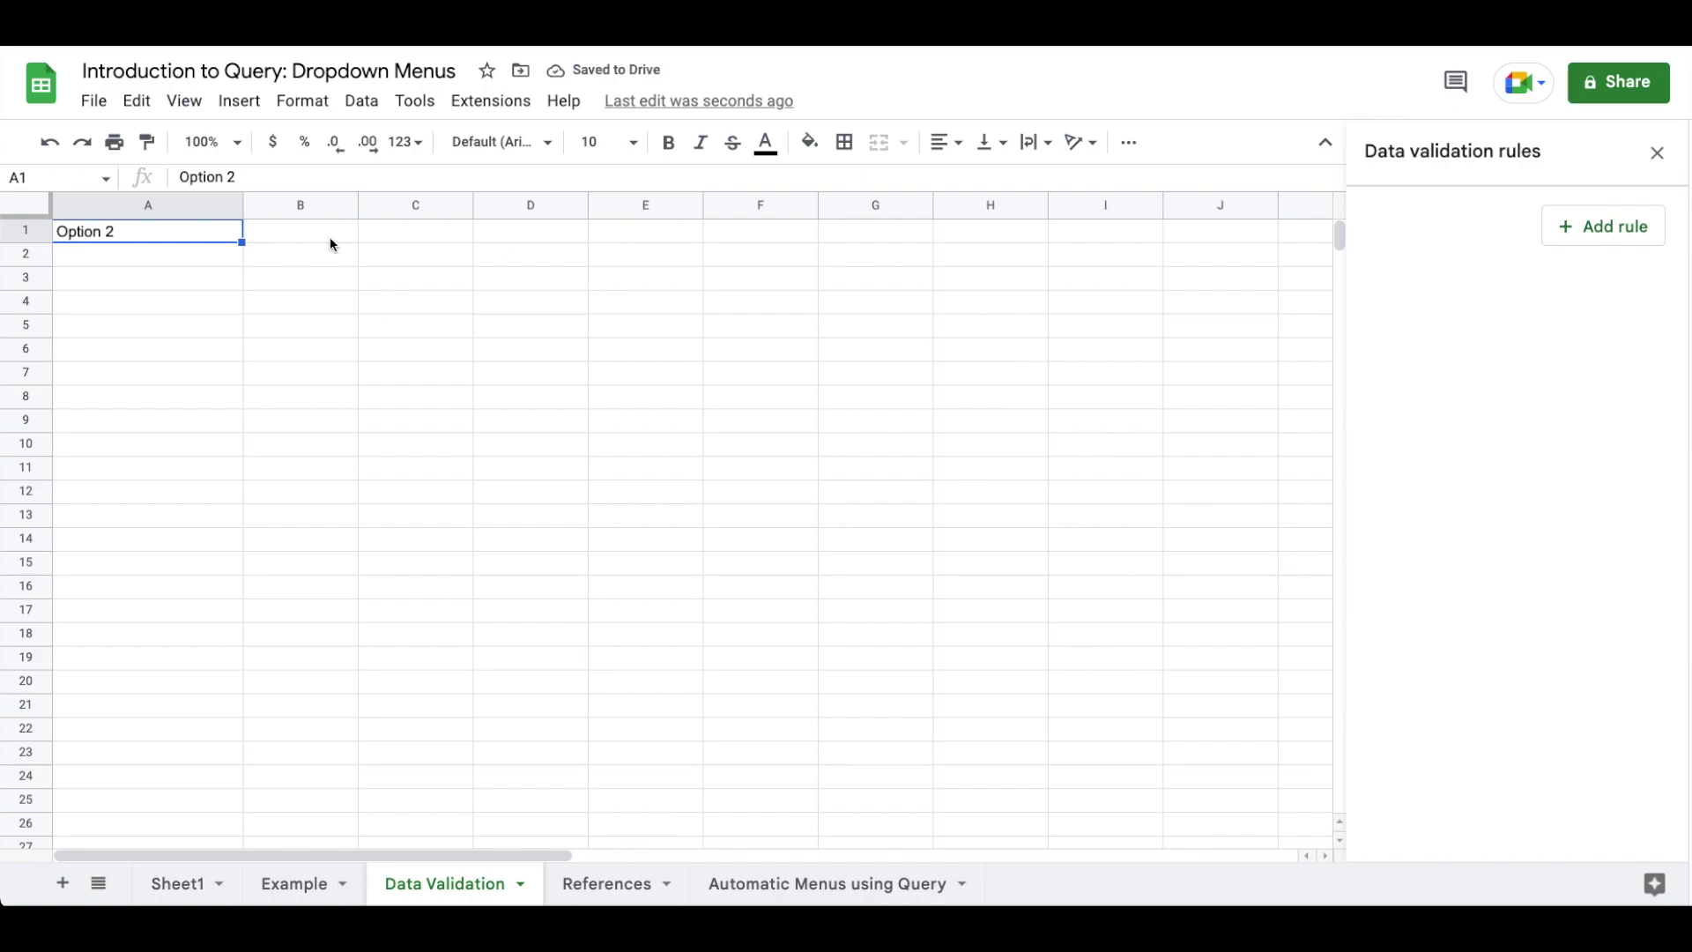
{"action": "key", "text": "Delete"}
{"action": "left_click", "coordinate": [1612, 231]}
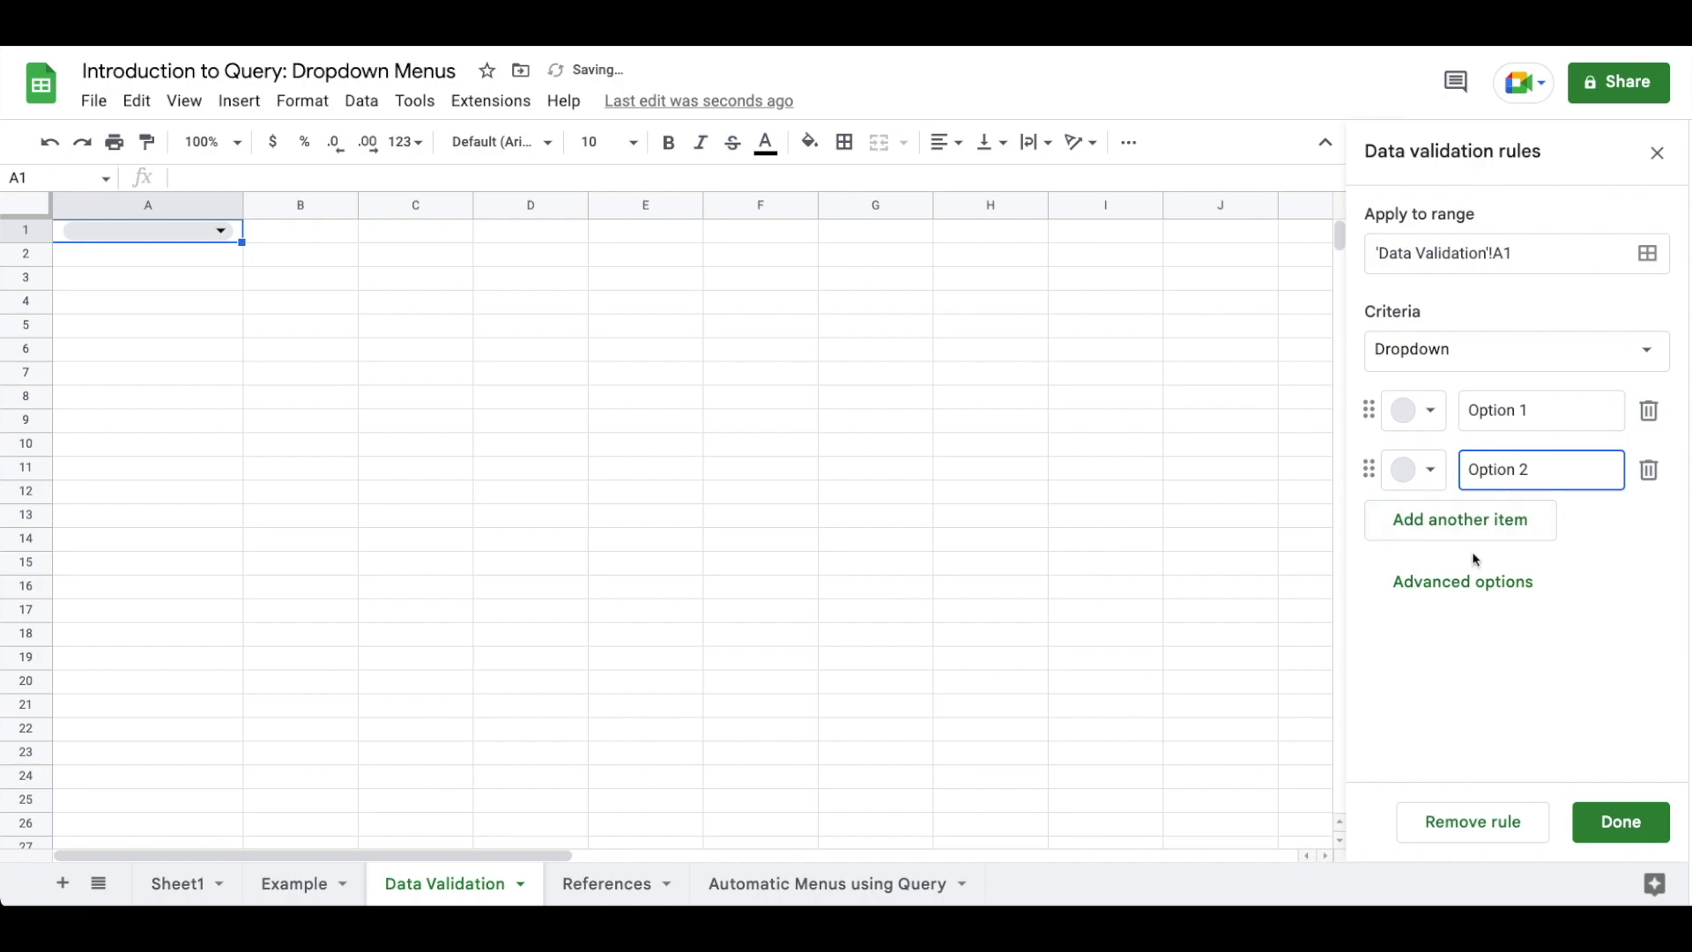
{"action": "left_click", "coordinate": [1463, 586]}
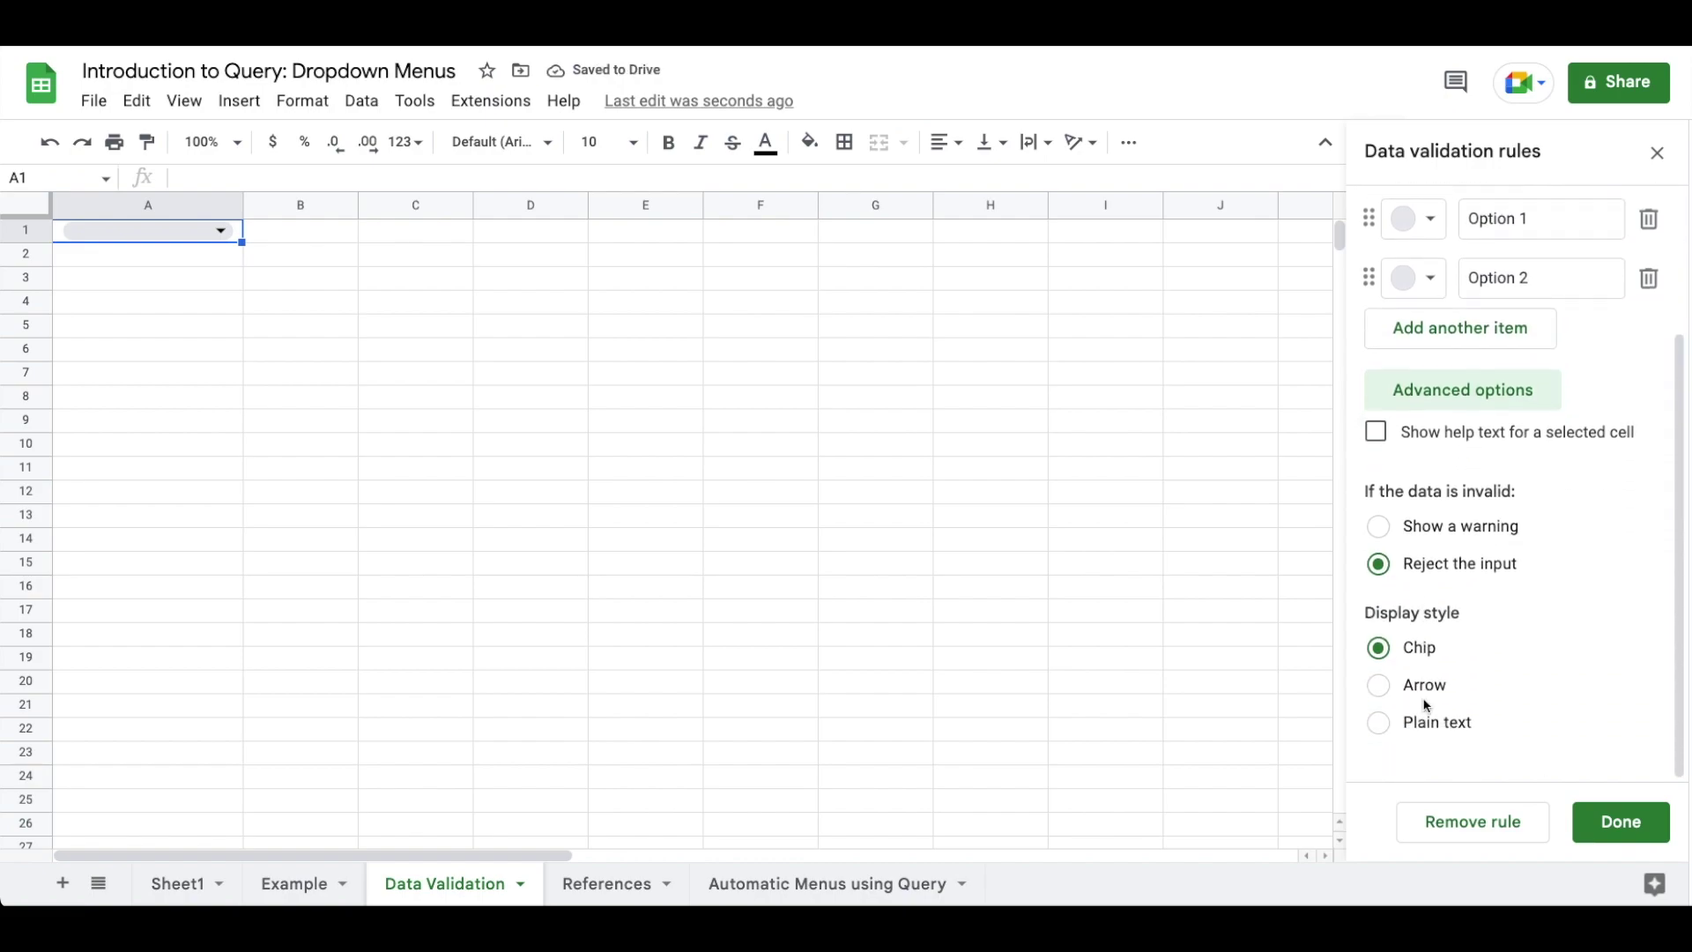
{"action": "left_click", "coordinate": [1422, 695]}
Set the A1 dropdown's items to Canada, United States and UK, and save the rule.
{"action": "scroll", "coordinate": [1546, 536], "scroll_direction": "up", "scroll_amount": 2}
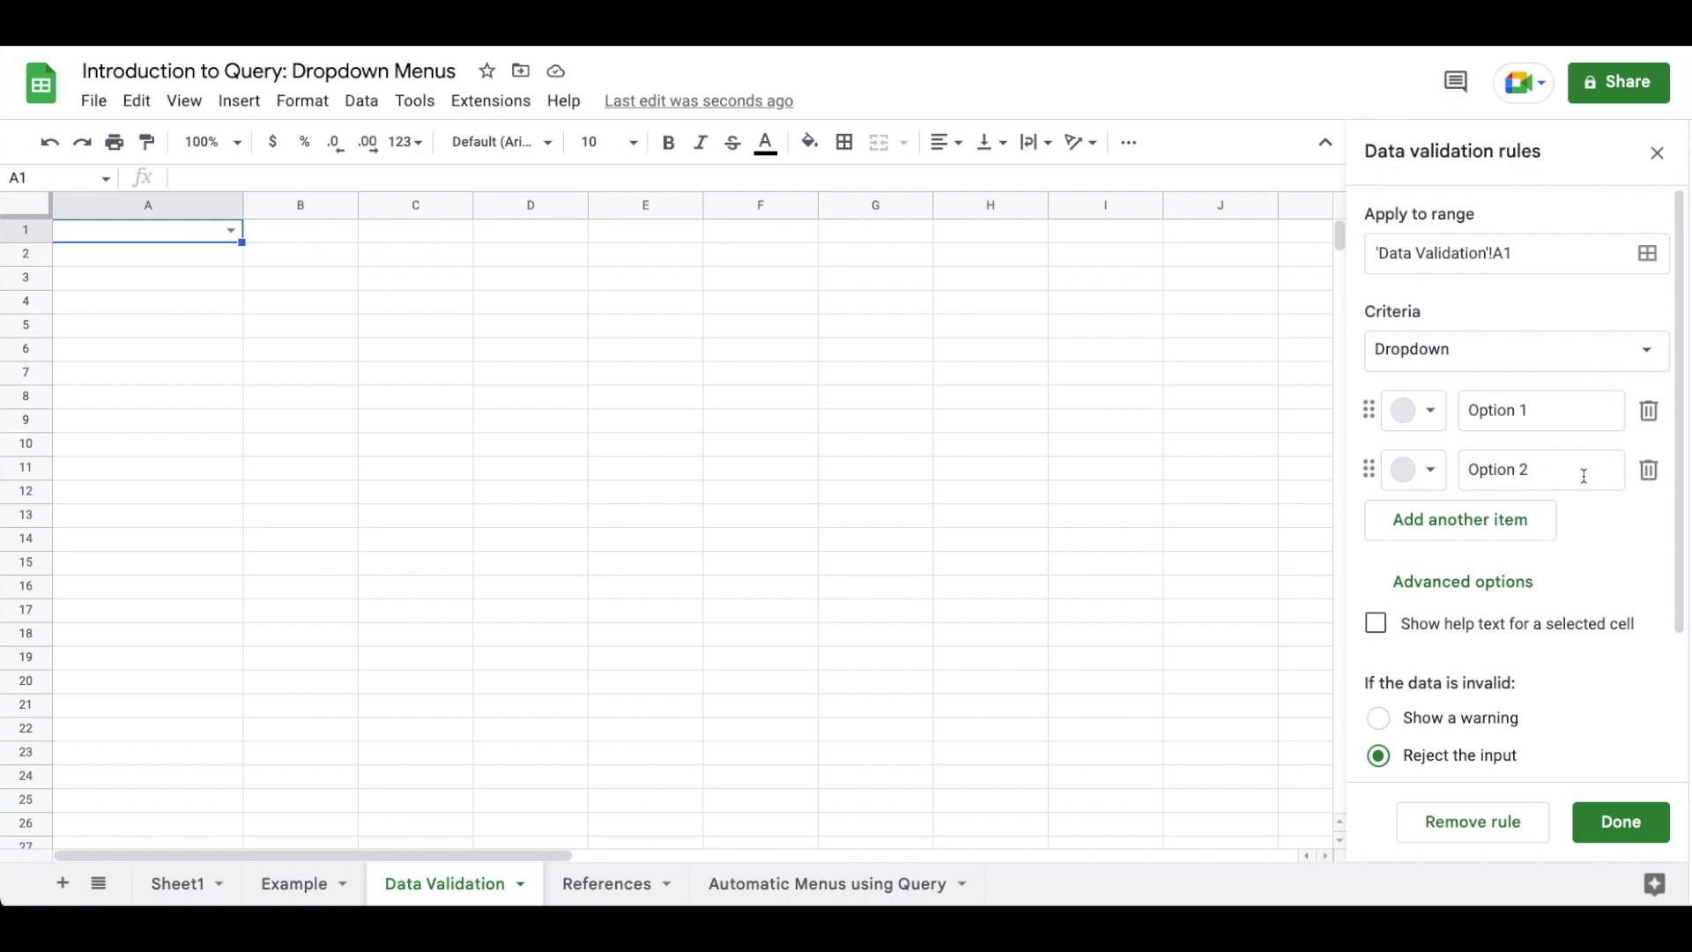
{"action": "left_click", "coordinate": [1534, 410]}
{"action": "left_click_drag", "start_coordinate": [1534, 411], "coordinate": [1450, 421]}
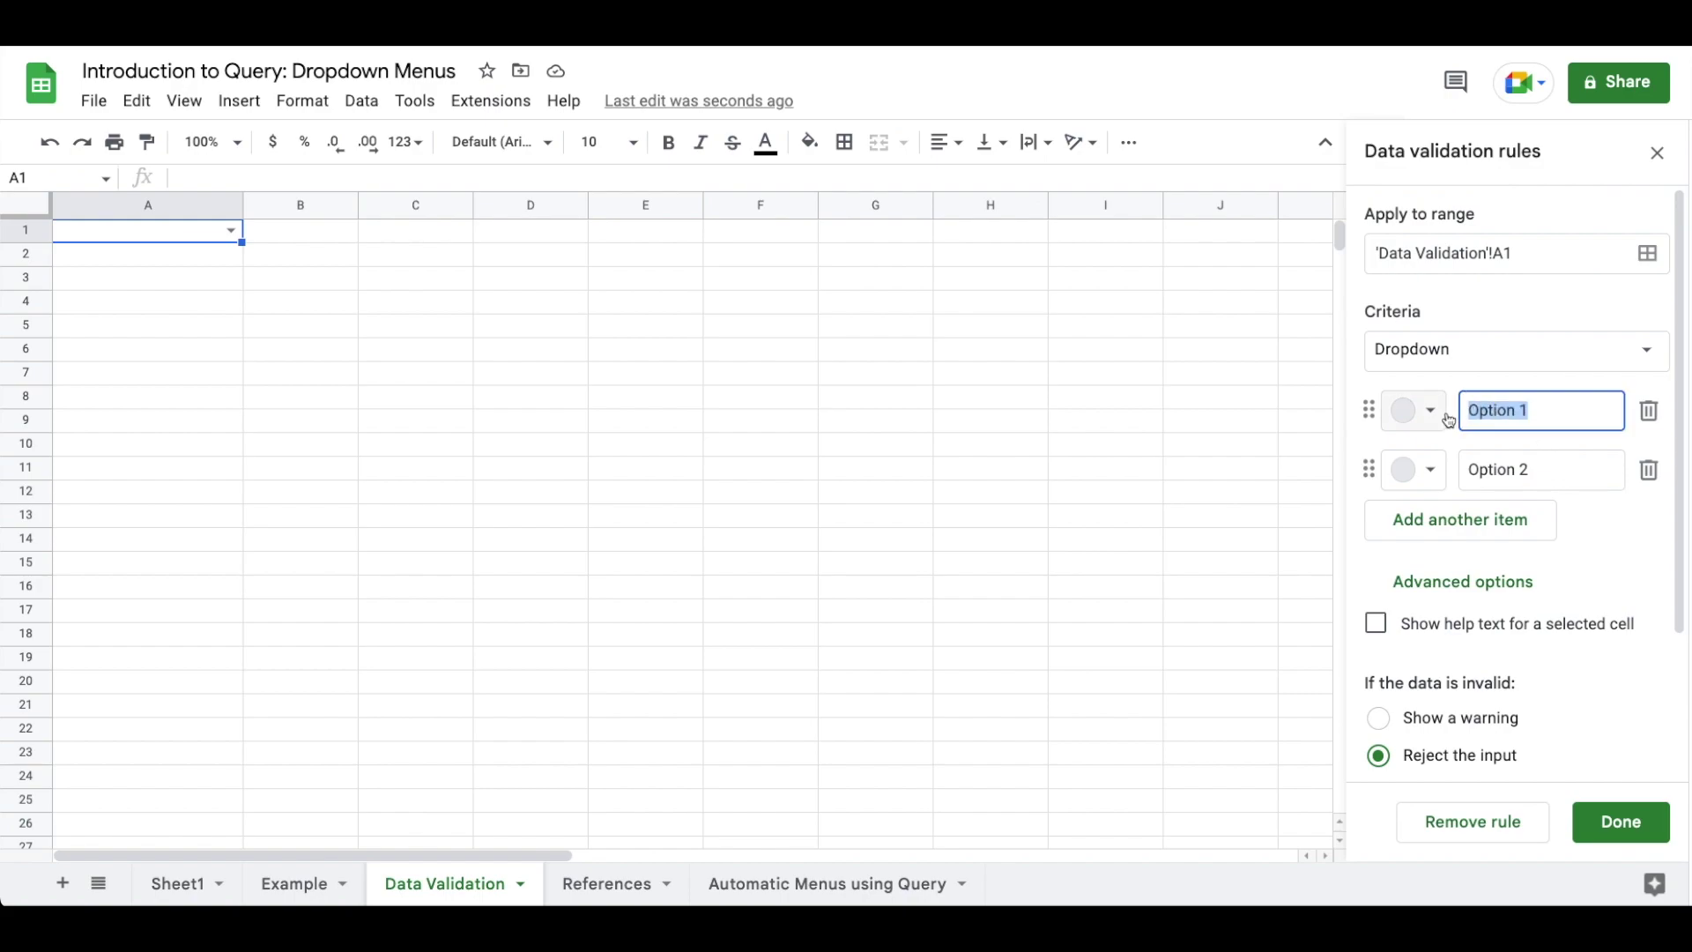
{"action": "type", "text": "Canada"}
{"action": "key", "text": "Tab"}
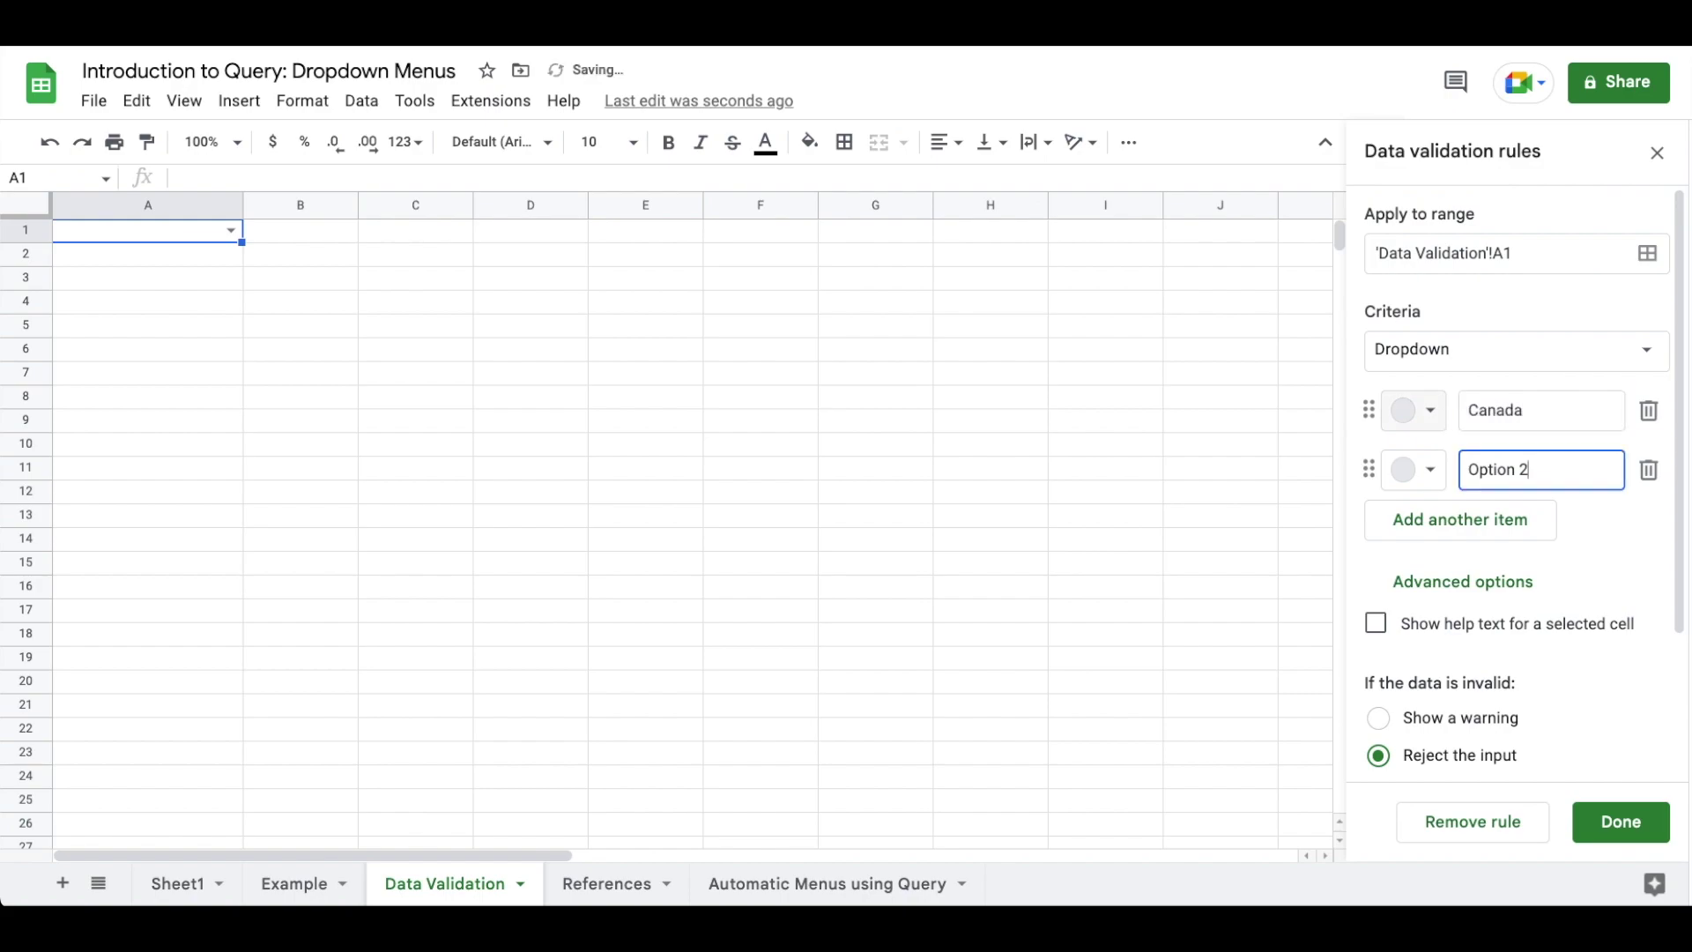
{"action": "key", "text": "ctrl+a"}
{"action": "type", "text": "United States"}
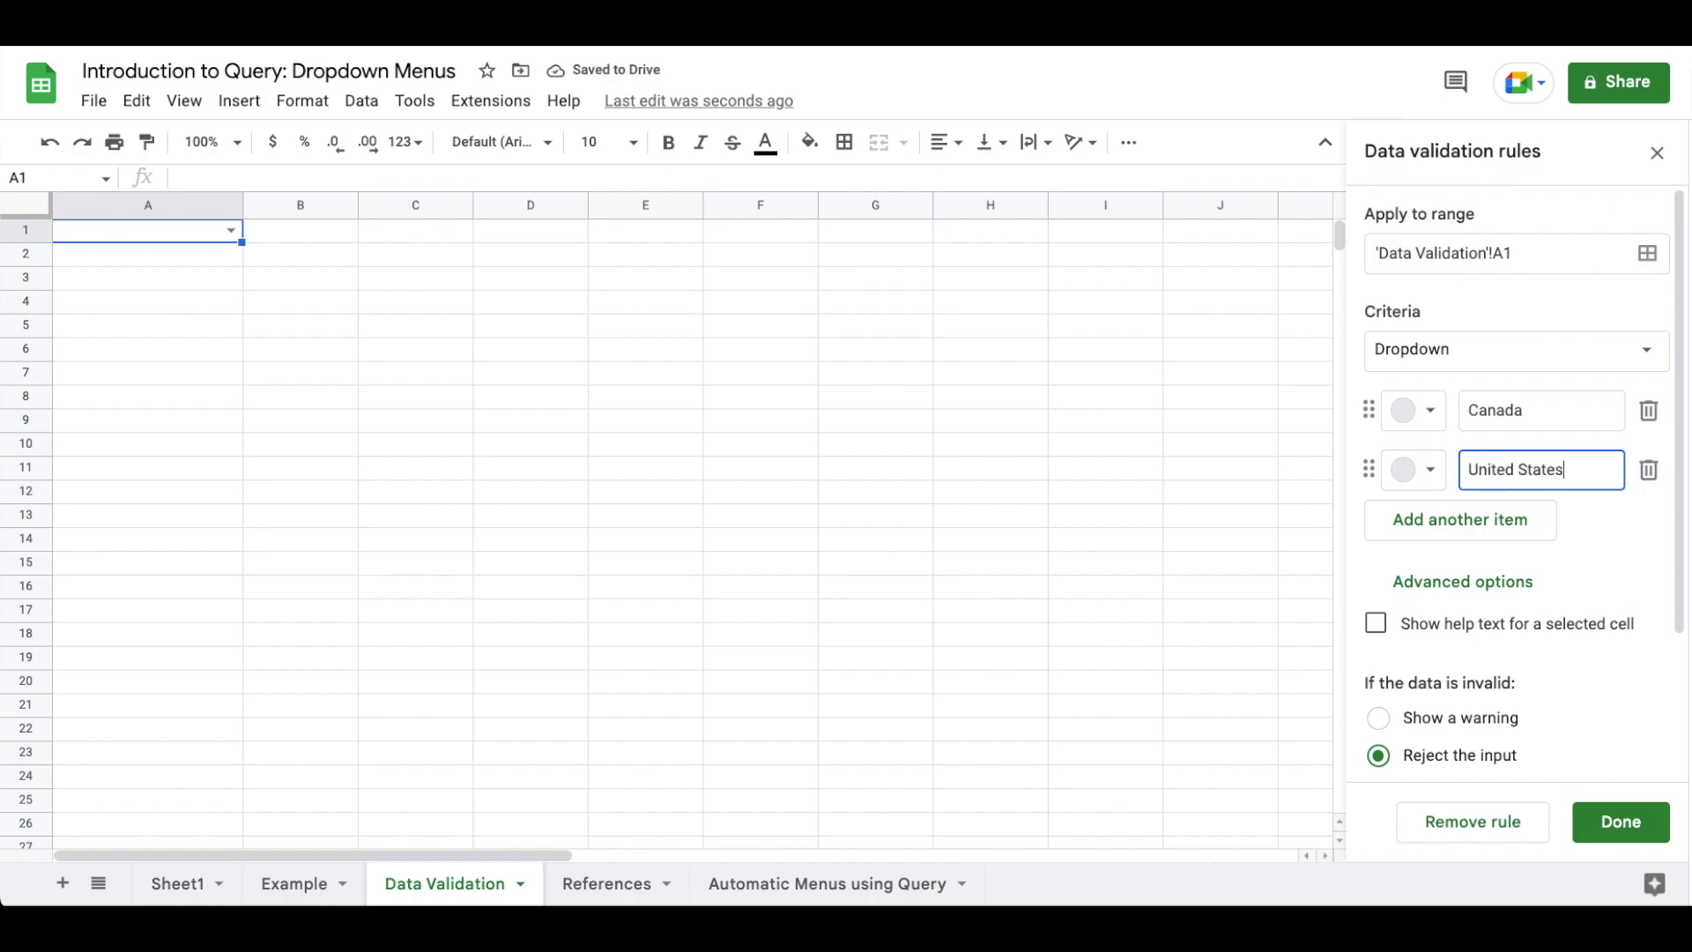
{"action": "key", "text": "Return"}
{"action": "type", "text": "UK"}
{"action": "left_click", "coordinate": [1609, 833]}
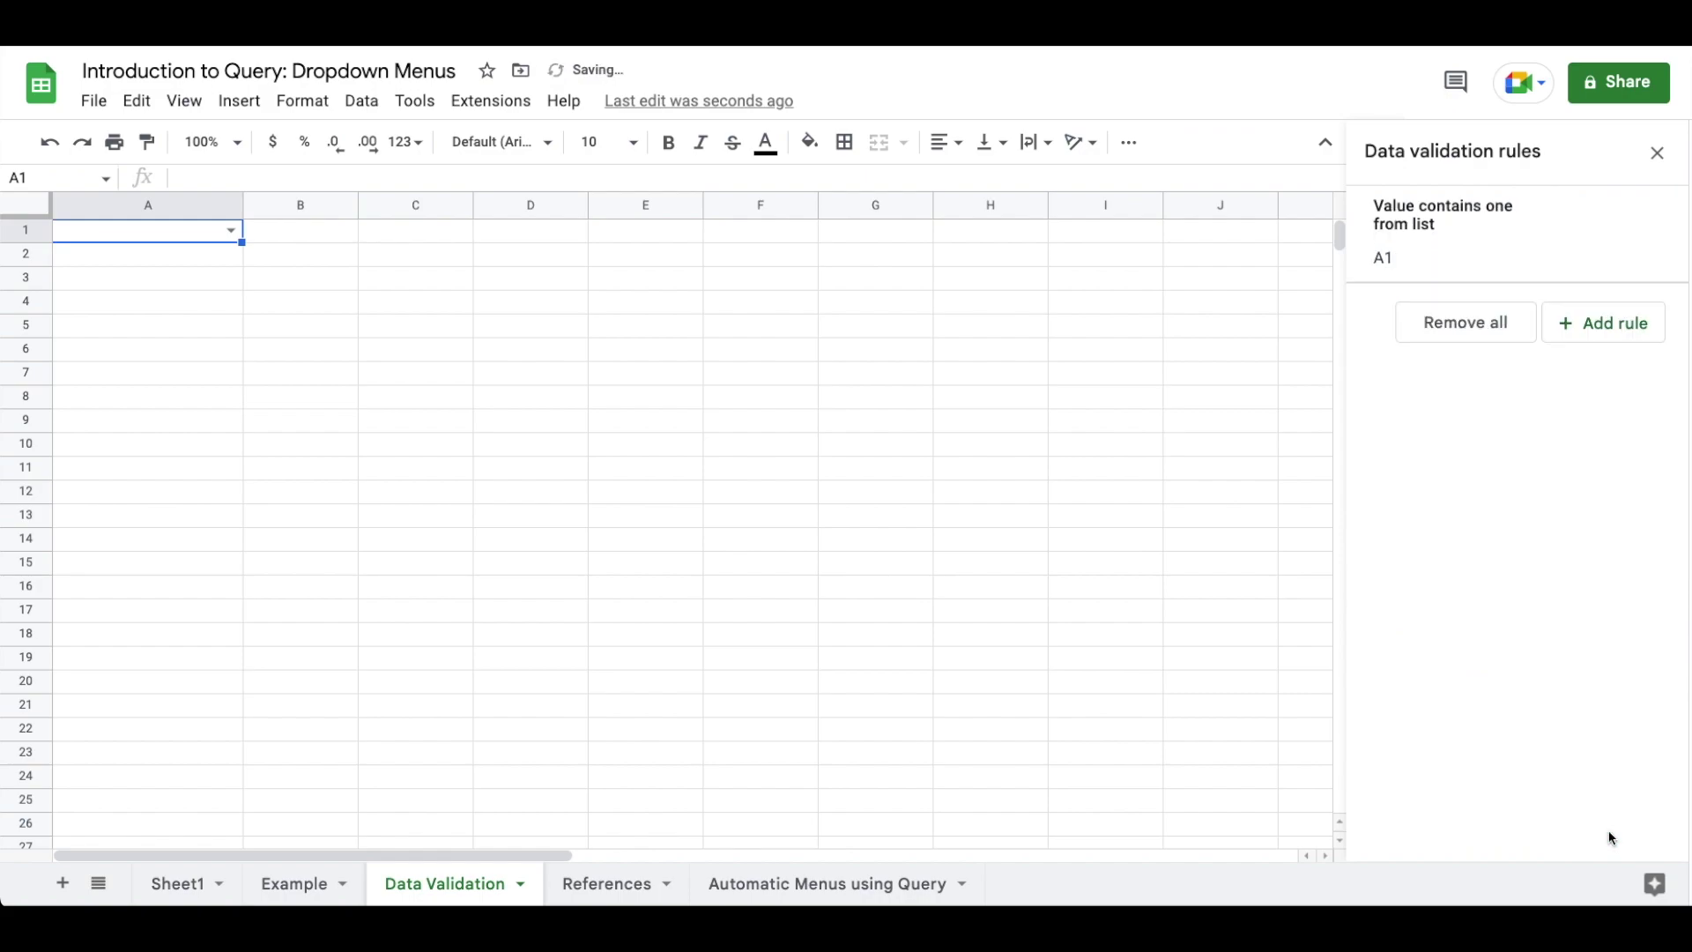
Add Mexico as a further item of the A1 dropdown on the Data Validation sheet, save the rule, and check the dropdown list.
{"action": "left_click", "coordinate": [297, 881]}
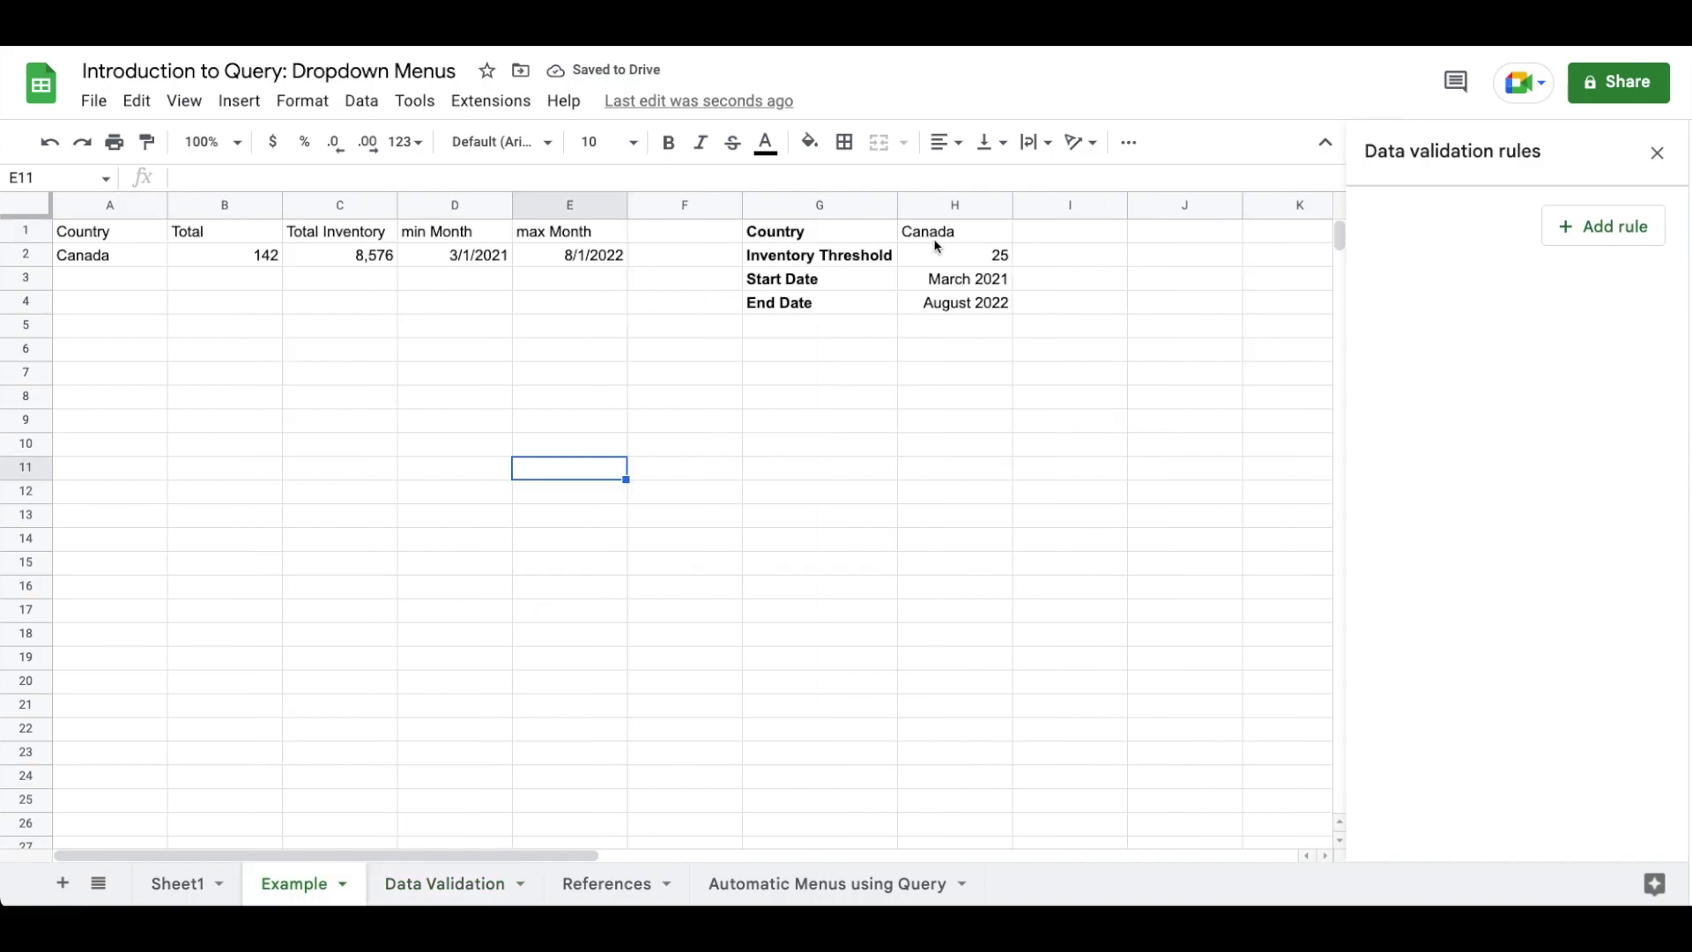
{"action": "left_click", "coordinate": [417, 884]}
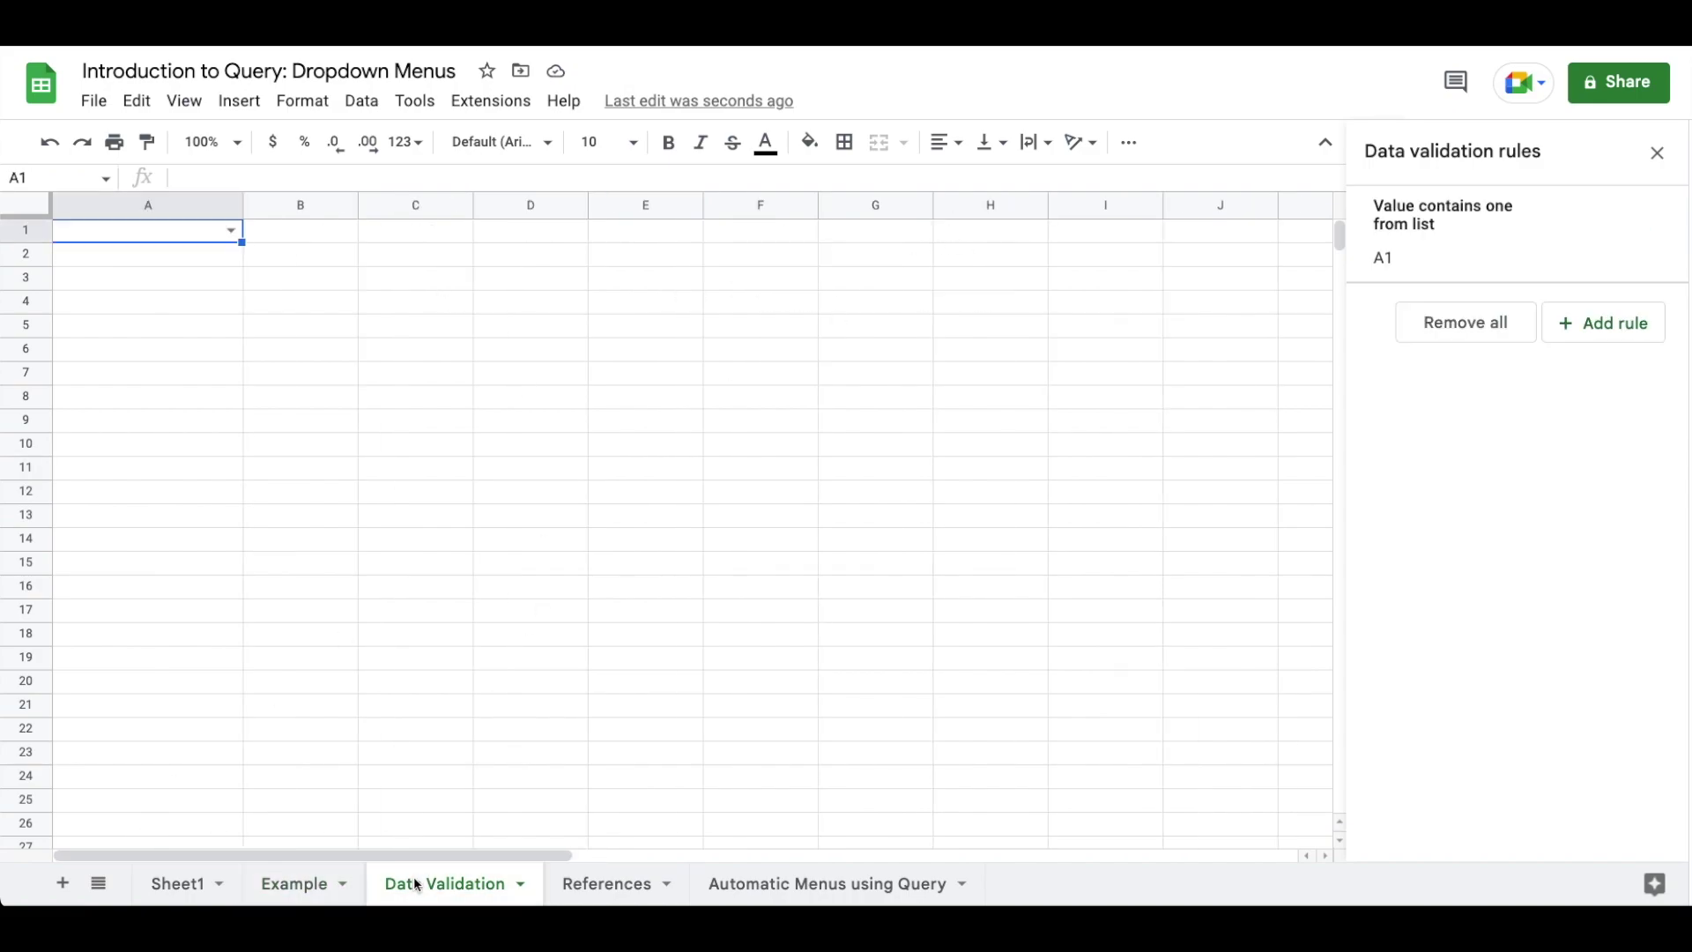
{"action": "left_click", "coordinate": [230, 231]}
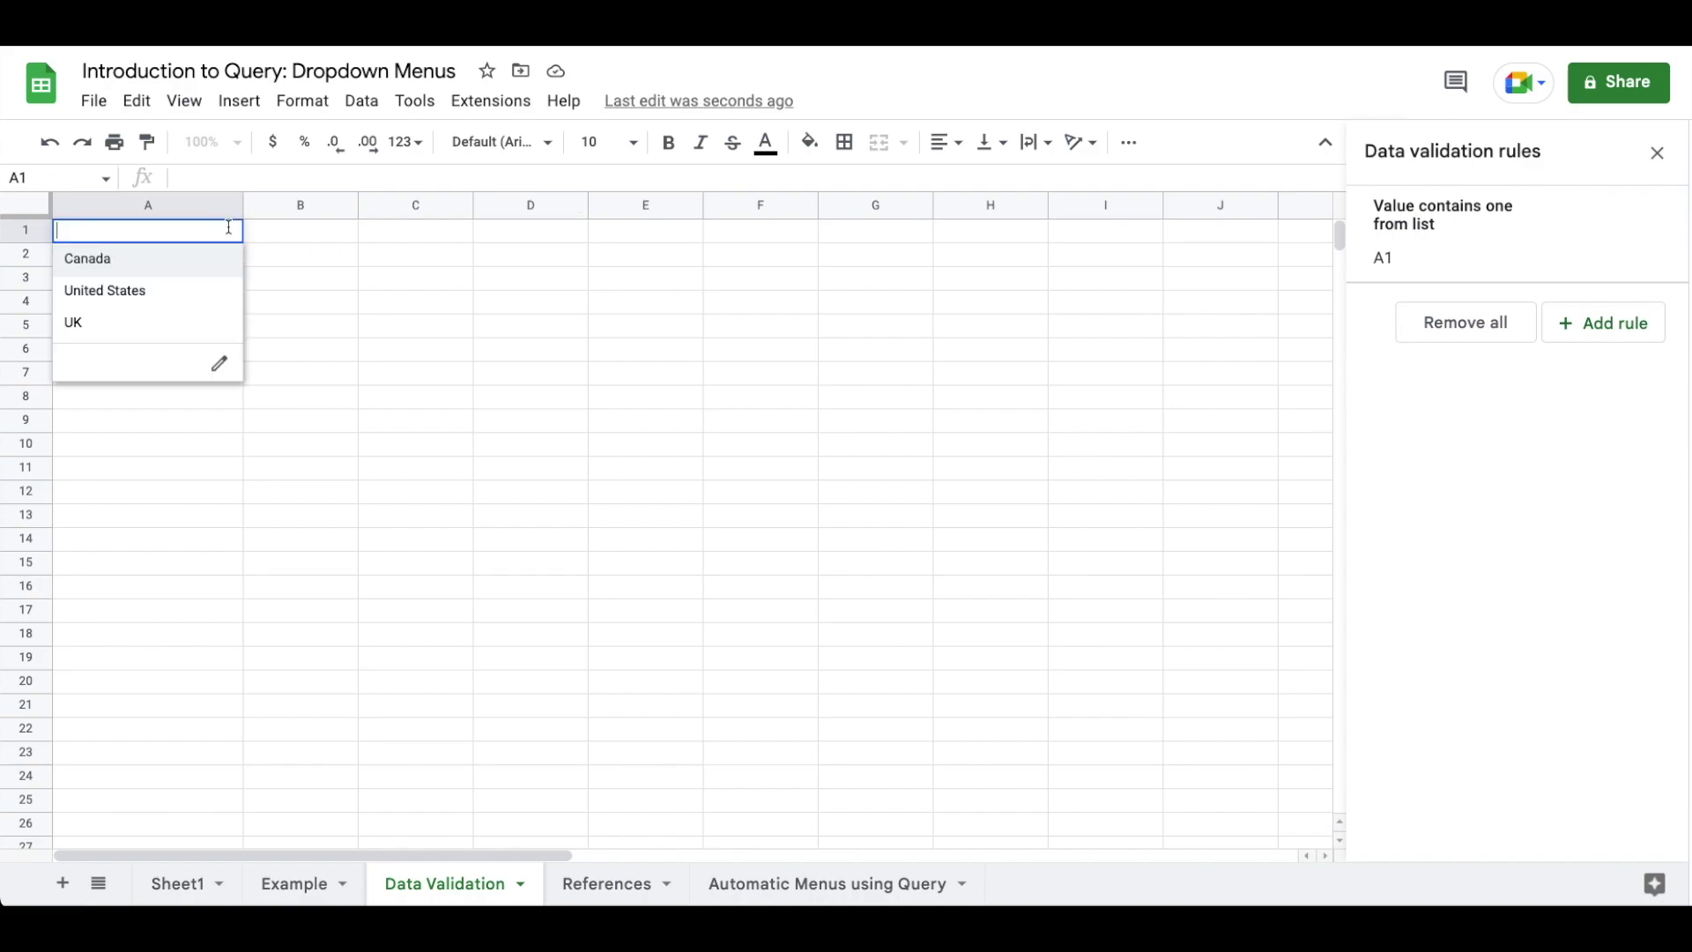
{"action": "left_click", "coordinate": [218, 364]}
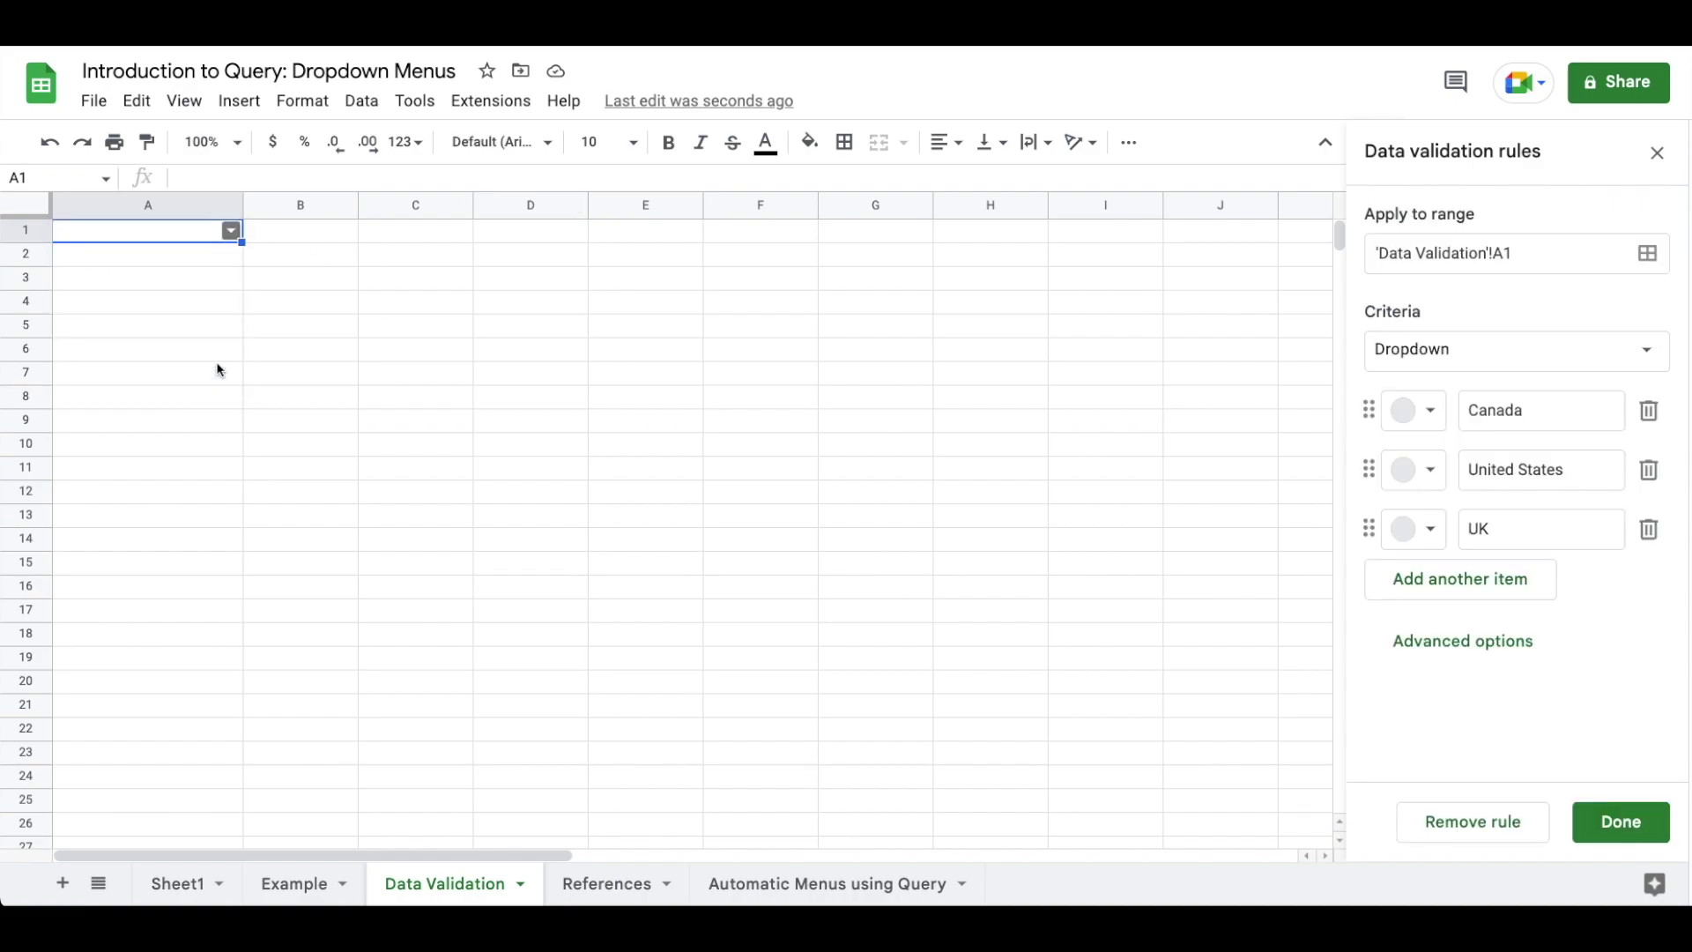
{"action": "left_click", "coordinate": [1456, 589]}
{"action": "type", "text": "Mexico"}
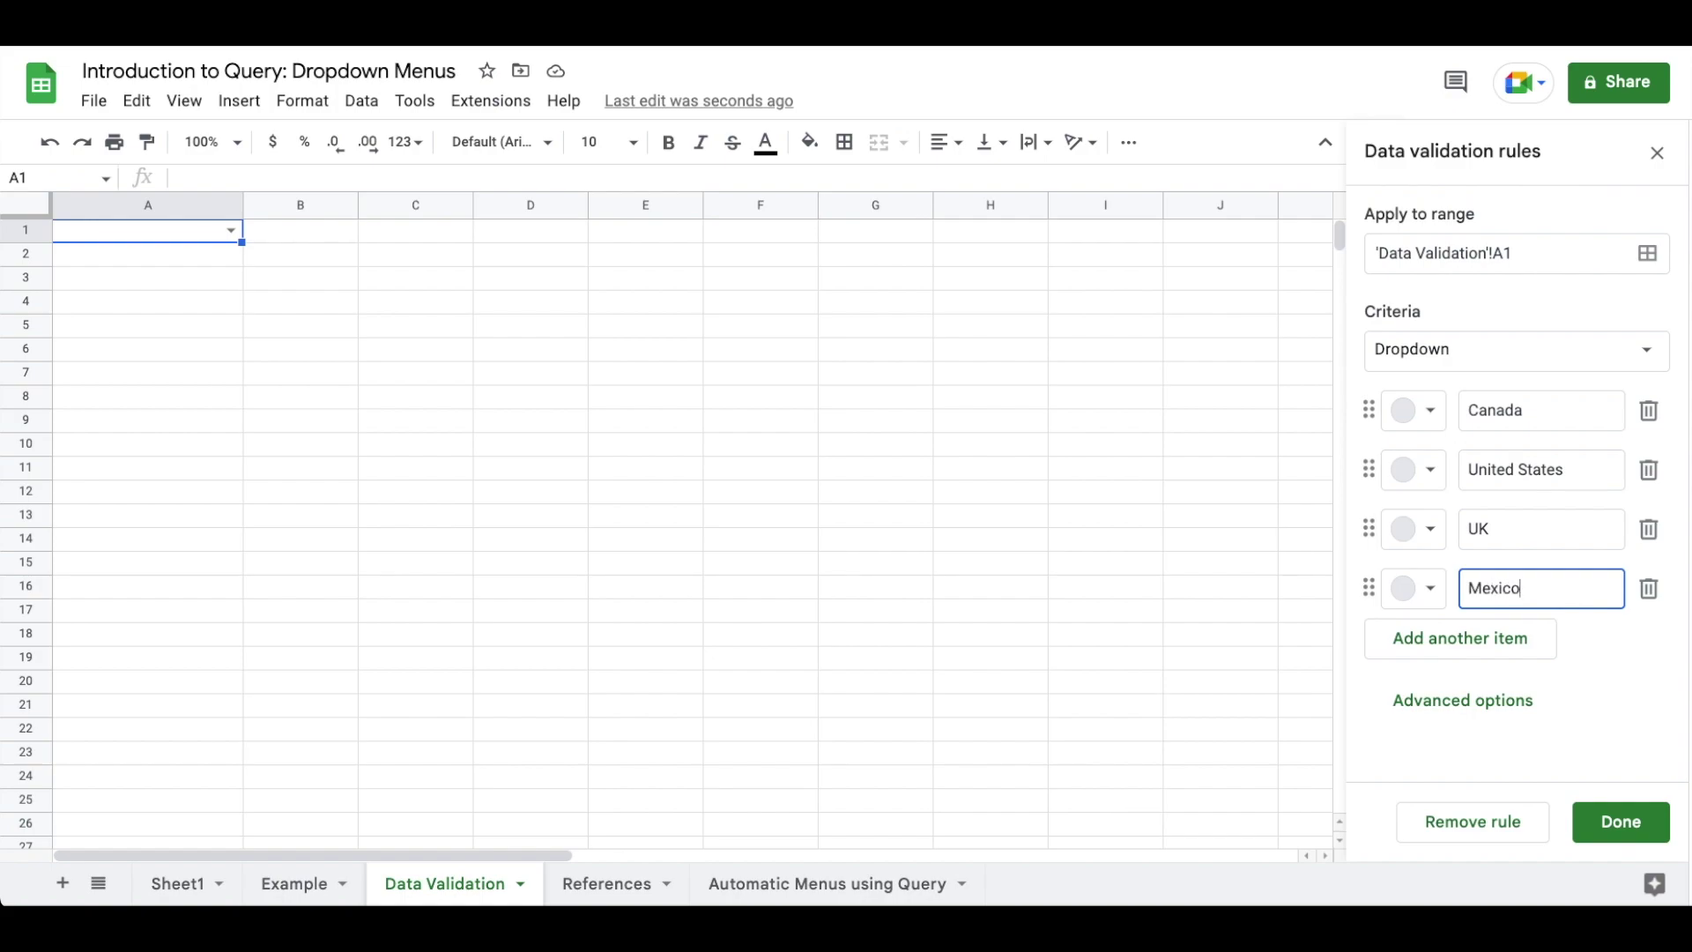
{"action": "key", "text": "Return"}
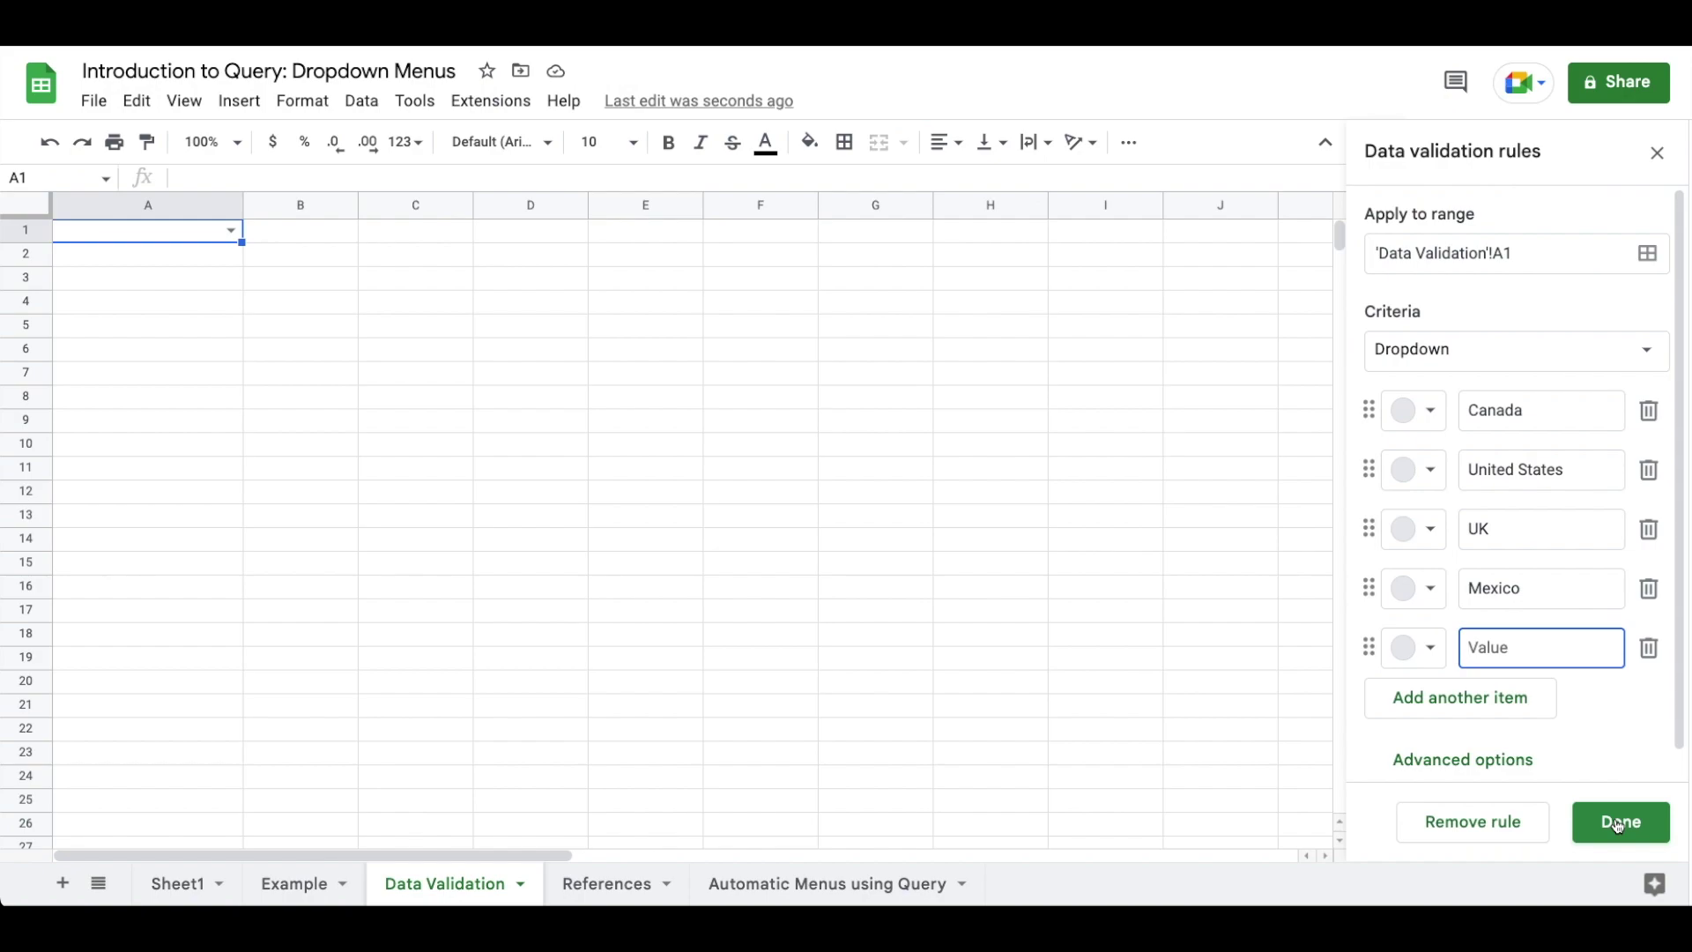
{"action": "left_click", "coordinate": [1619, 824]}
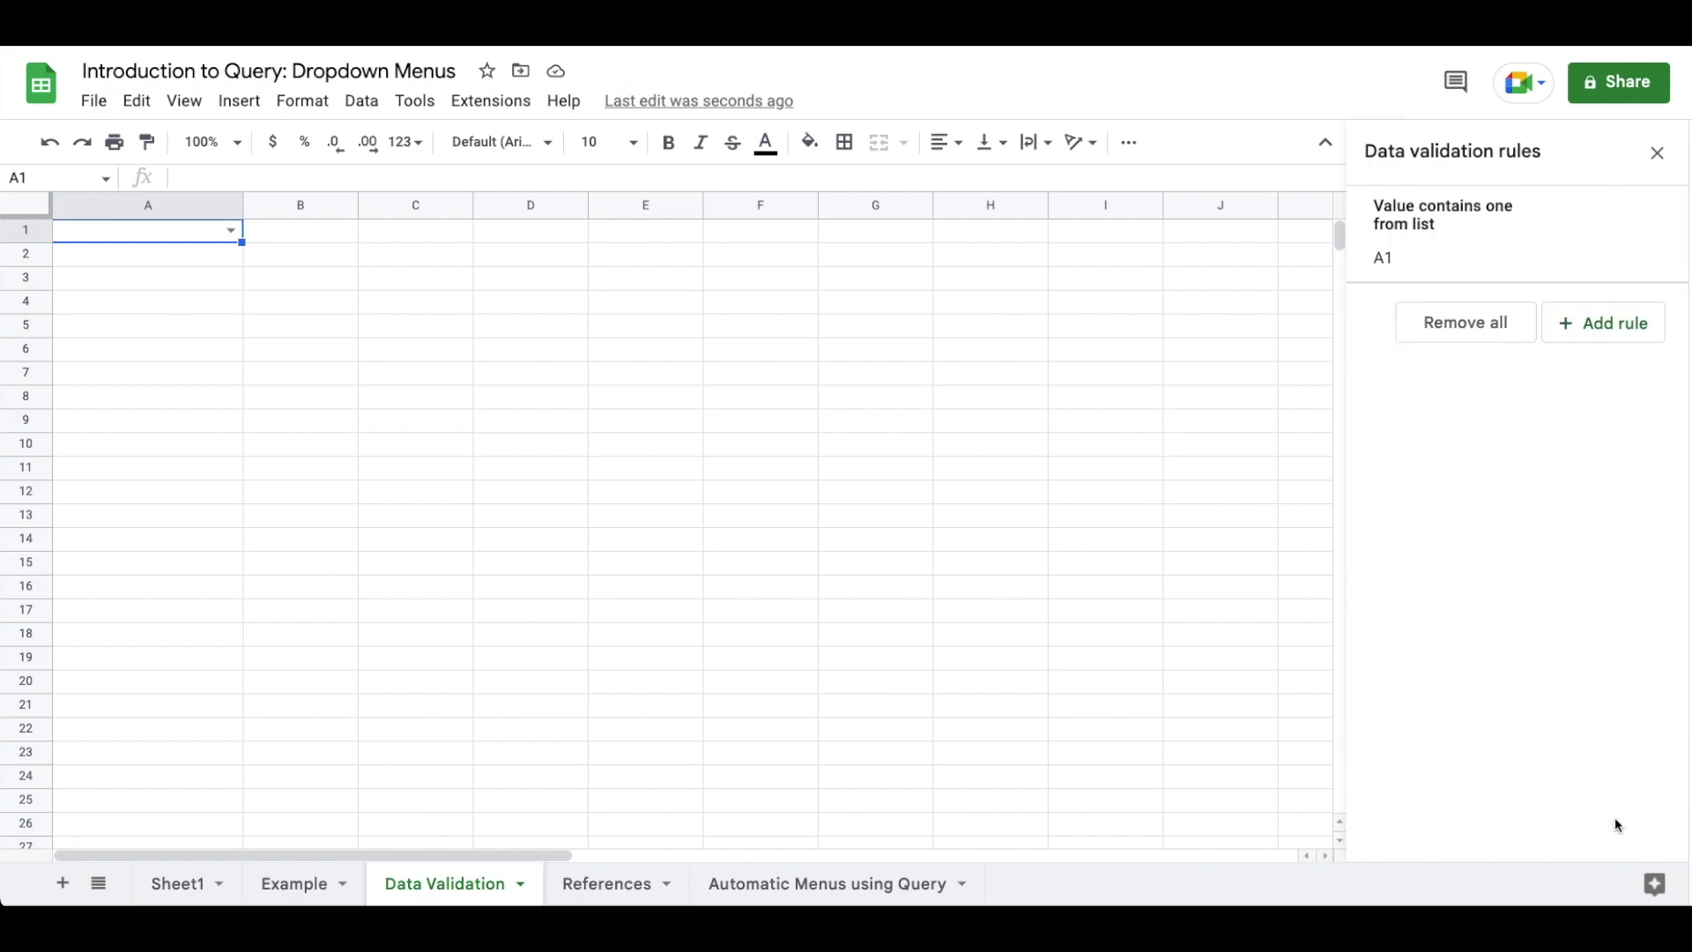
{"action": "left_click", "coordinate": [231, 231]}
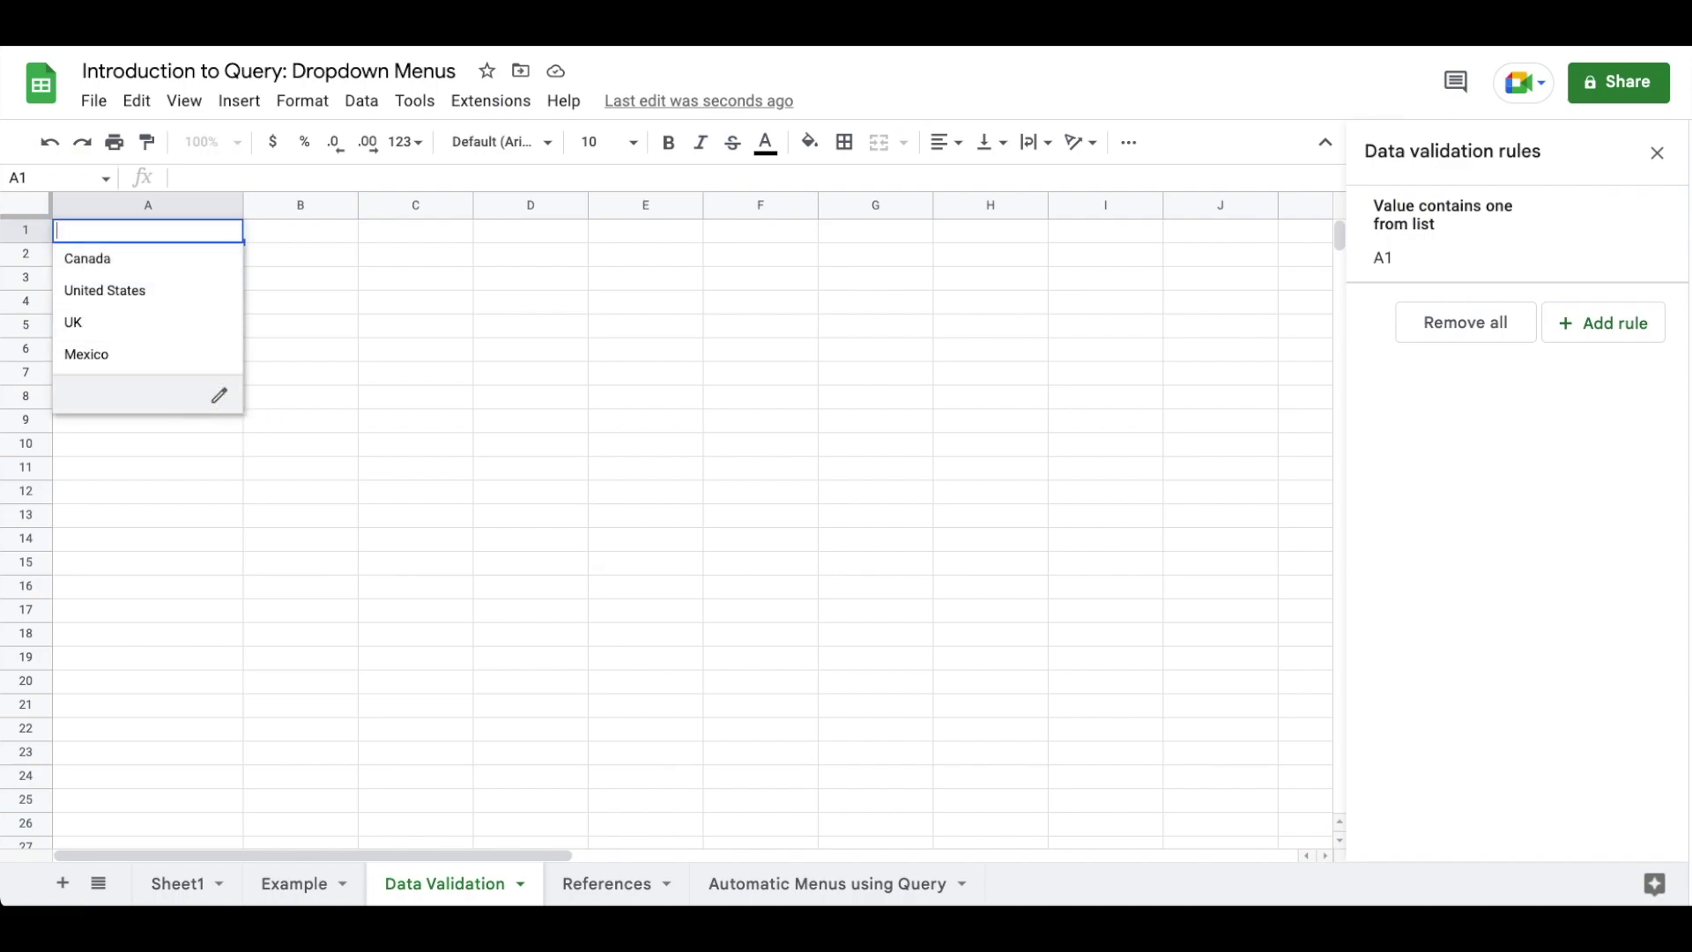
{"action": "key", "text": "Escape"}
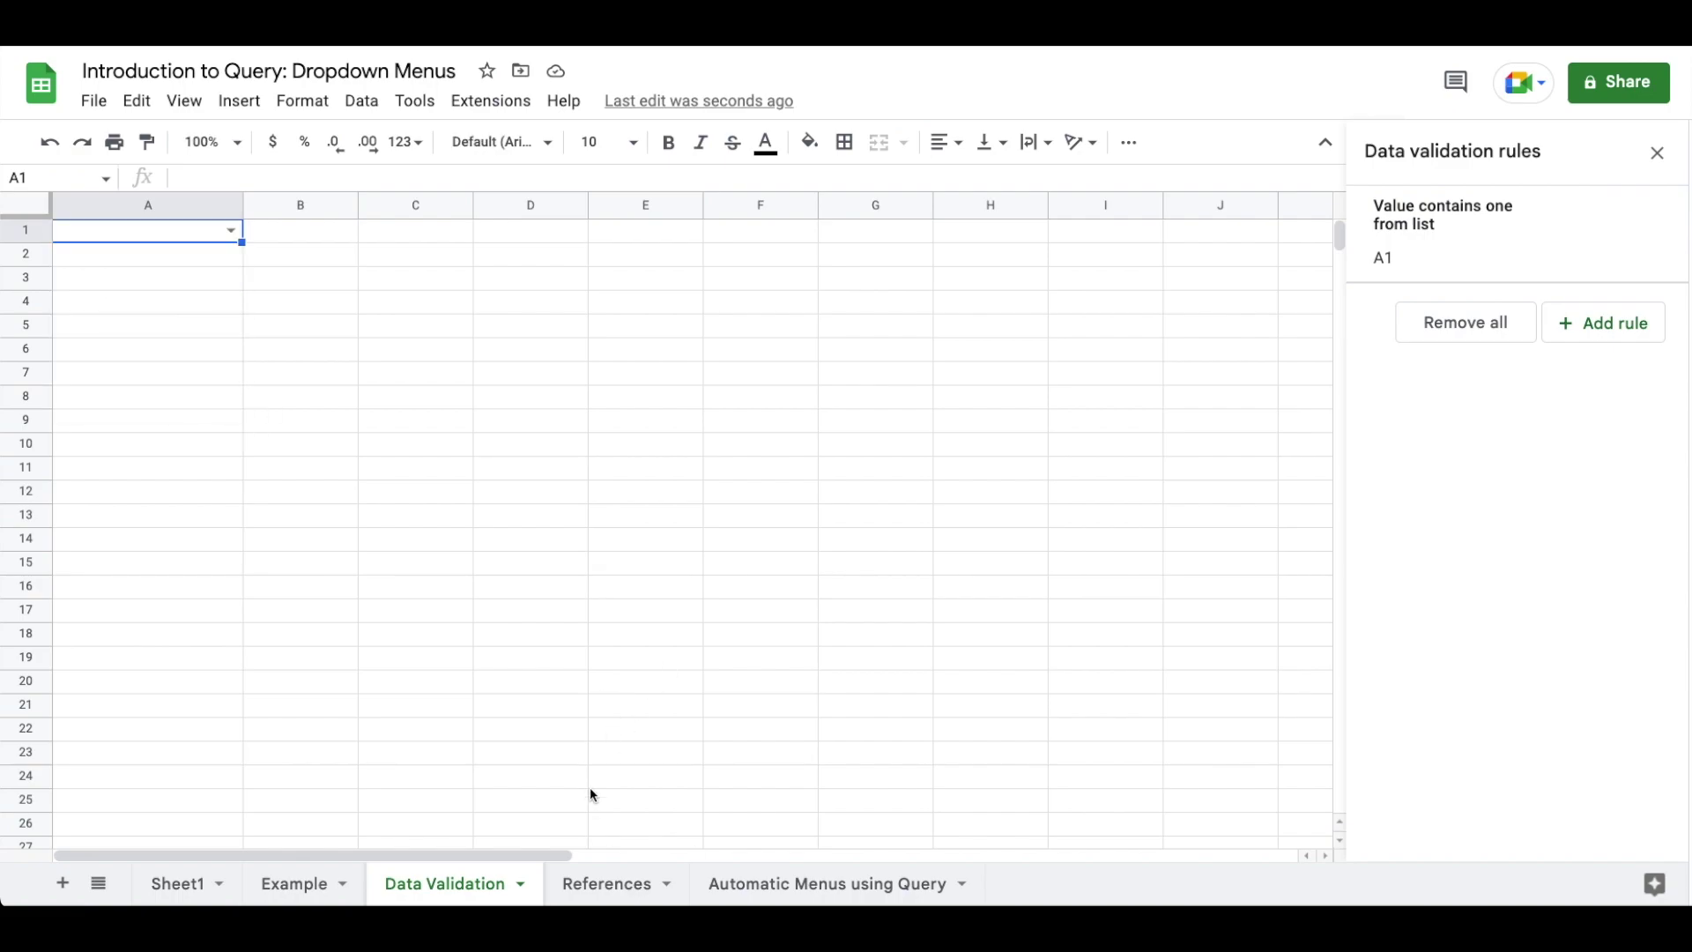
List Canada, United States and UK in cells A1 to A3 of the References sheet.
{"action": "left_click", "coordinate": [584, 884]}
{"action": "left_click", "coordinate": [116, 233]}
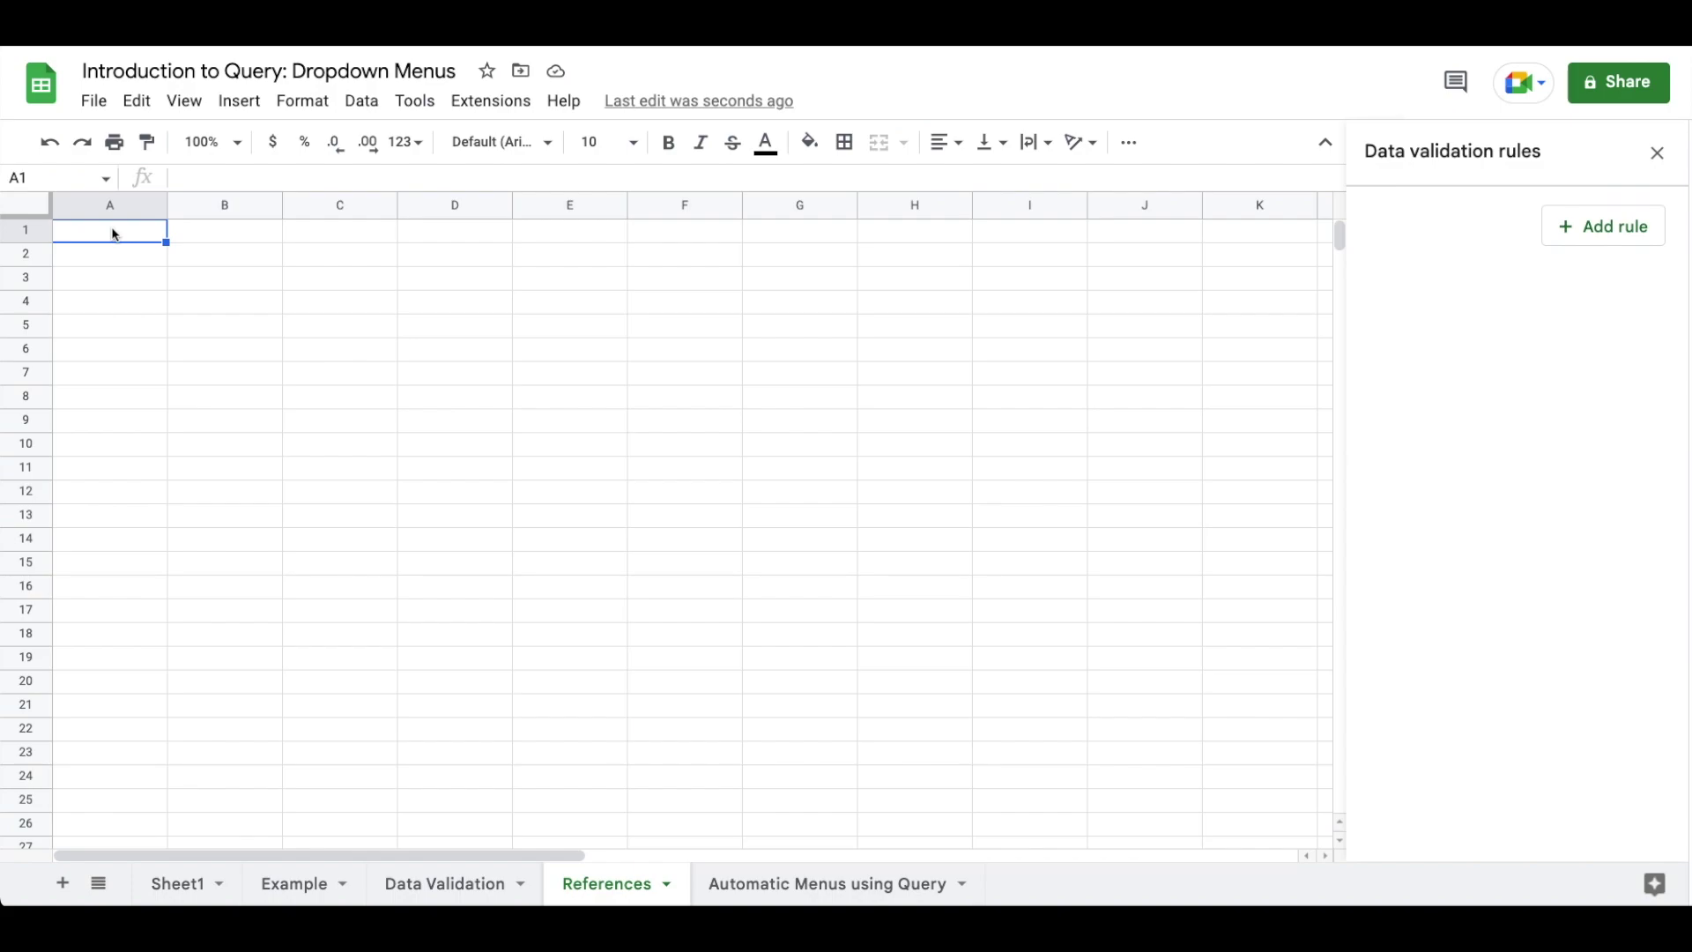
{"action": "type", "text": "Canada"}
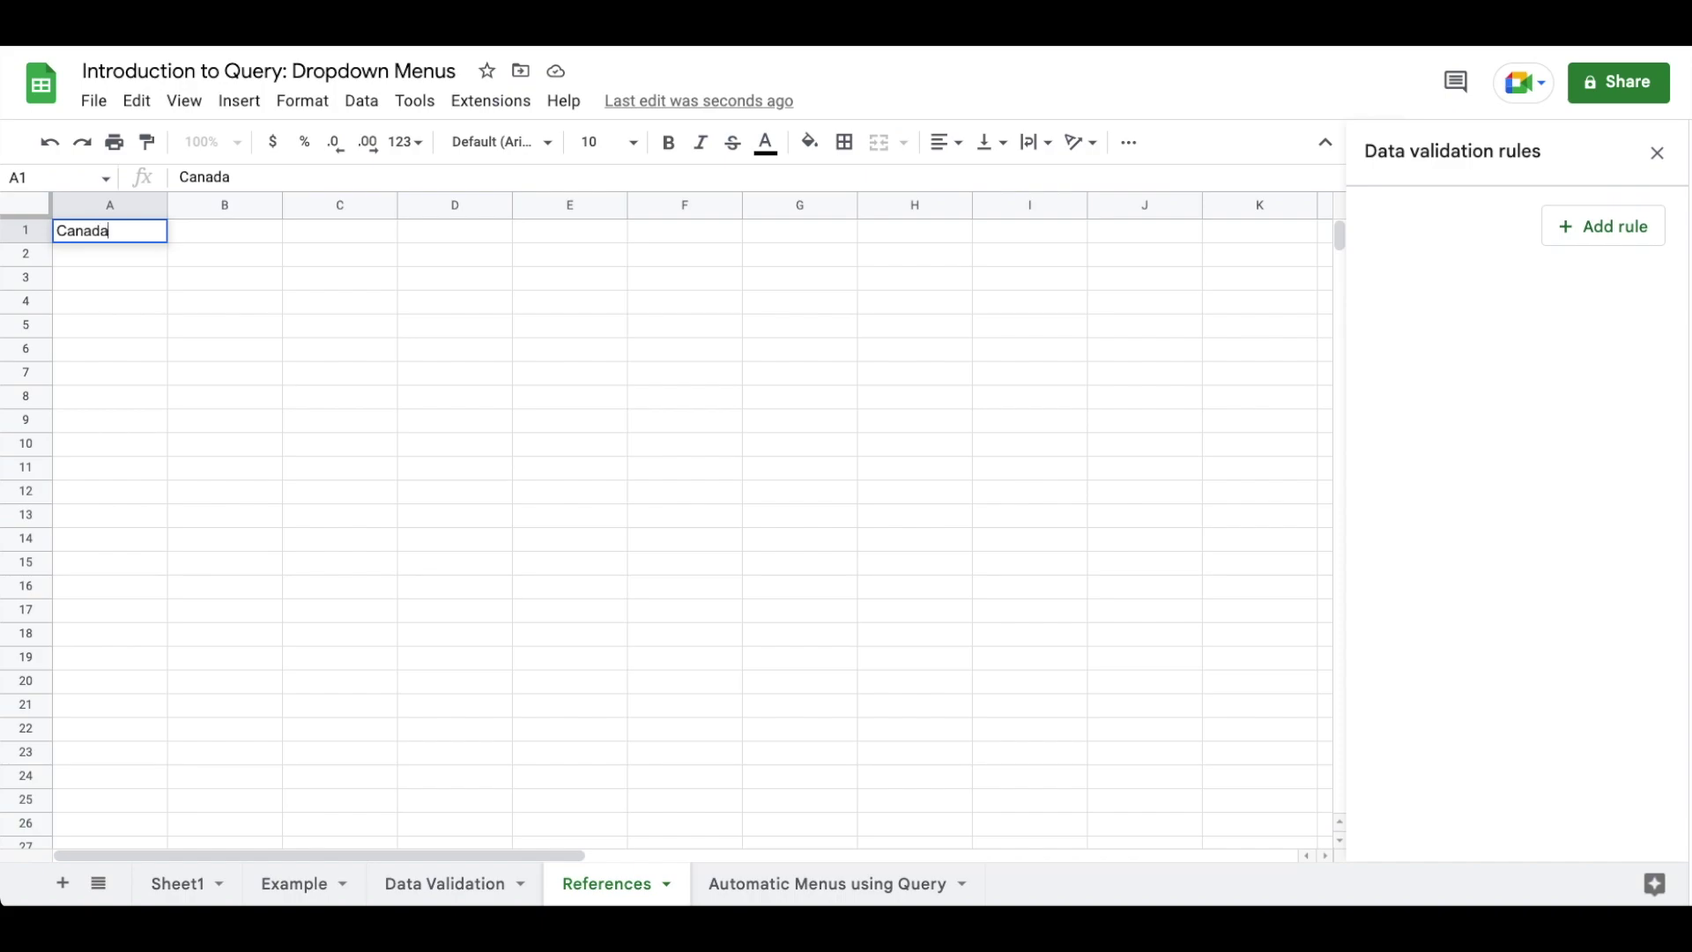
{"action": "key", "text": "Return"}
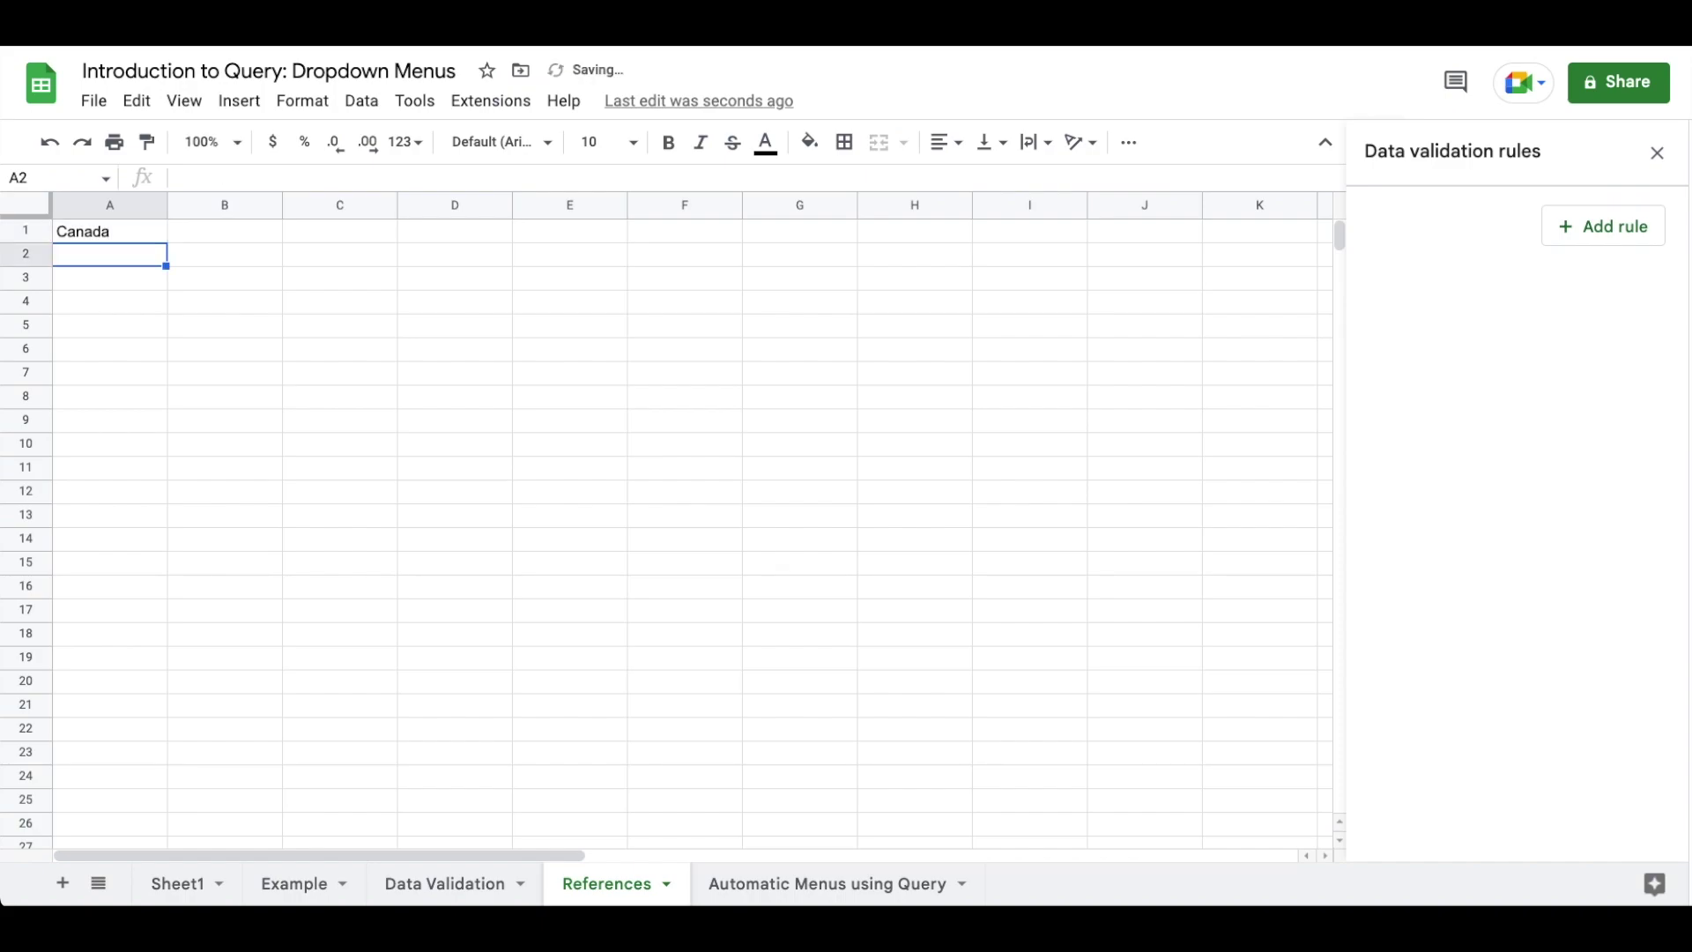
{"action": "type", "text": "United St"}
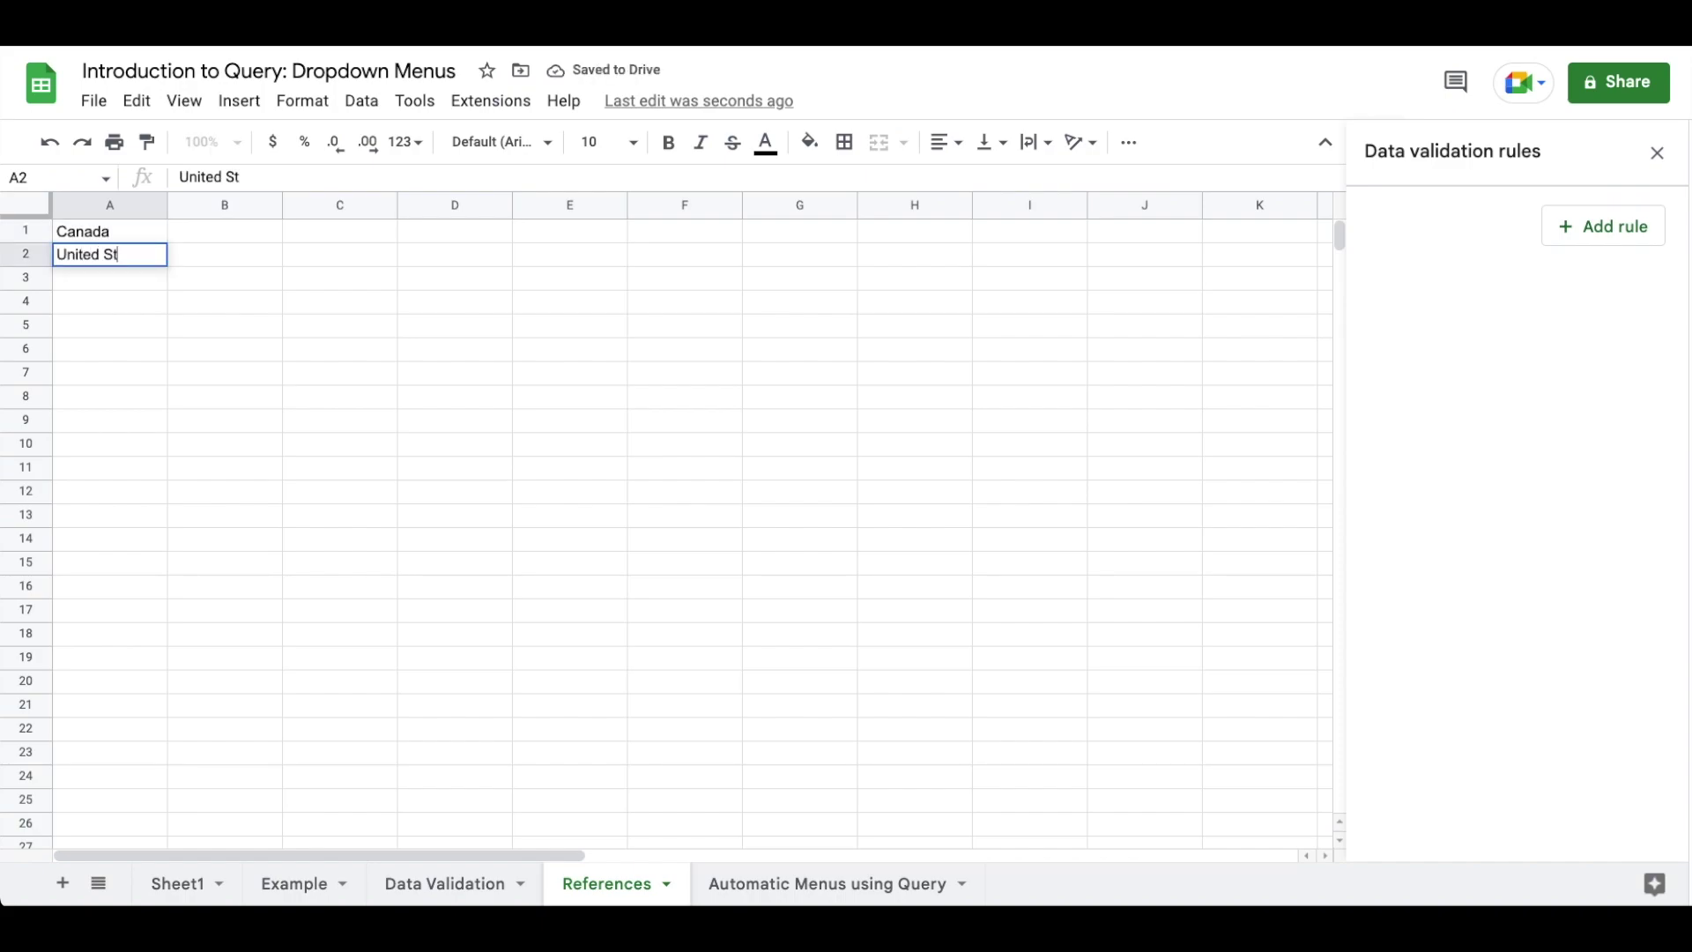
{"action": "type", "text": "ates"}
{"action": "key", "text": "Return"}
{"action": "type", "text": "UK"}
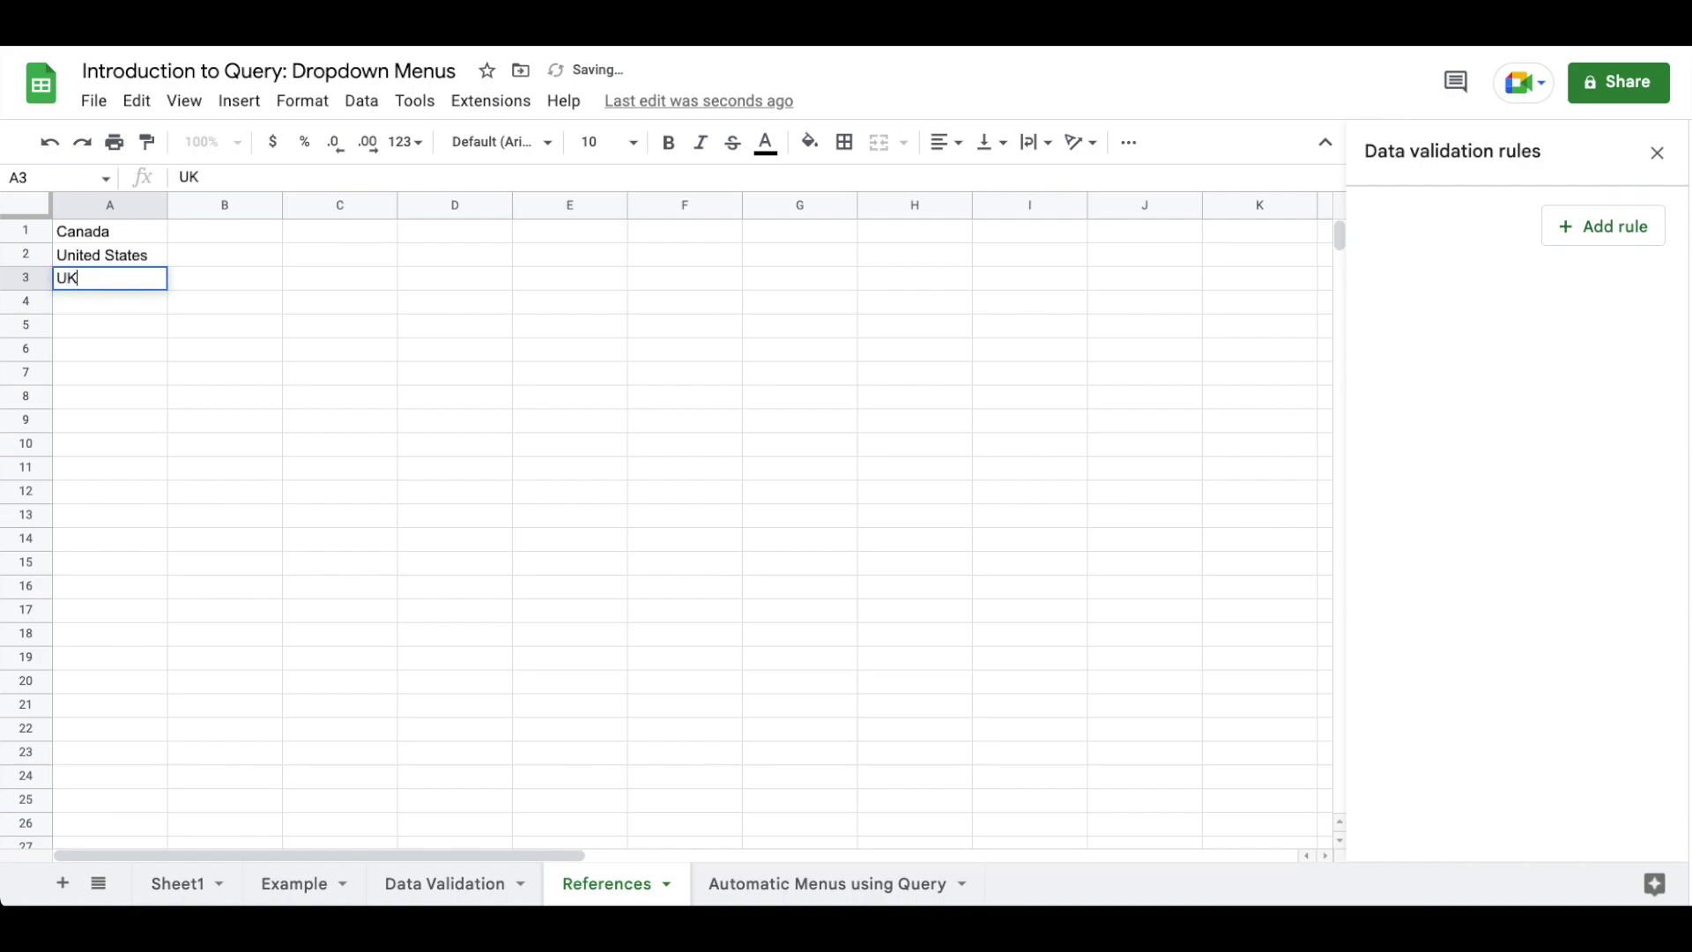
{"action": "key", "text": "Return"}
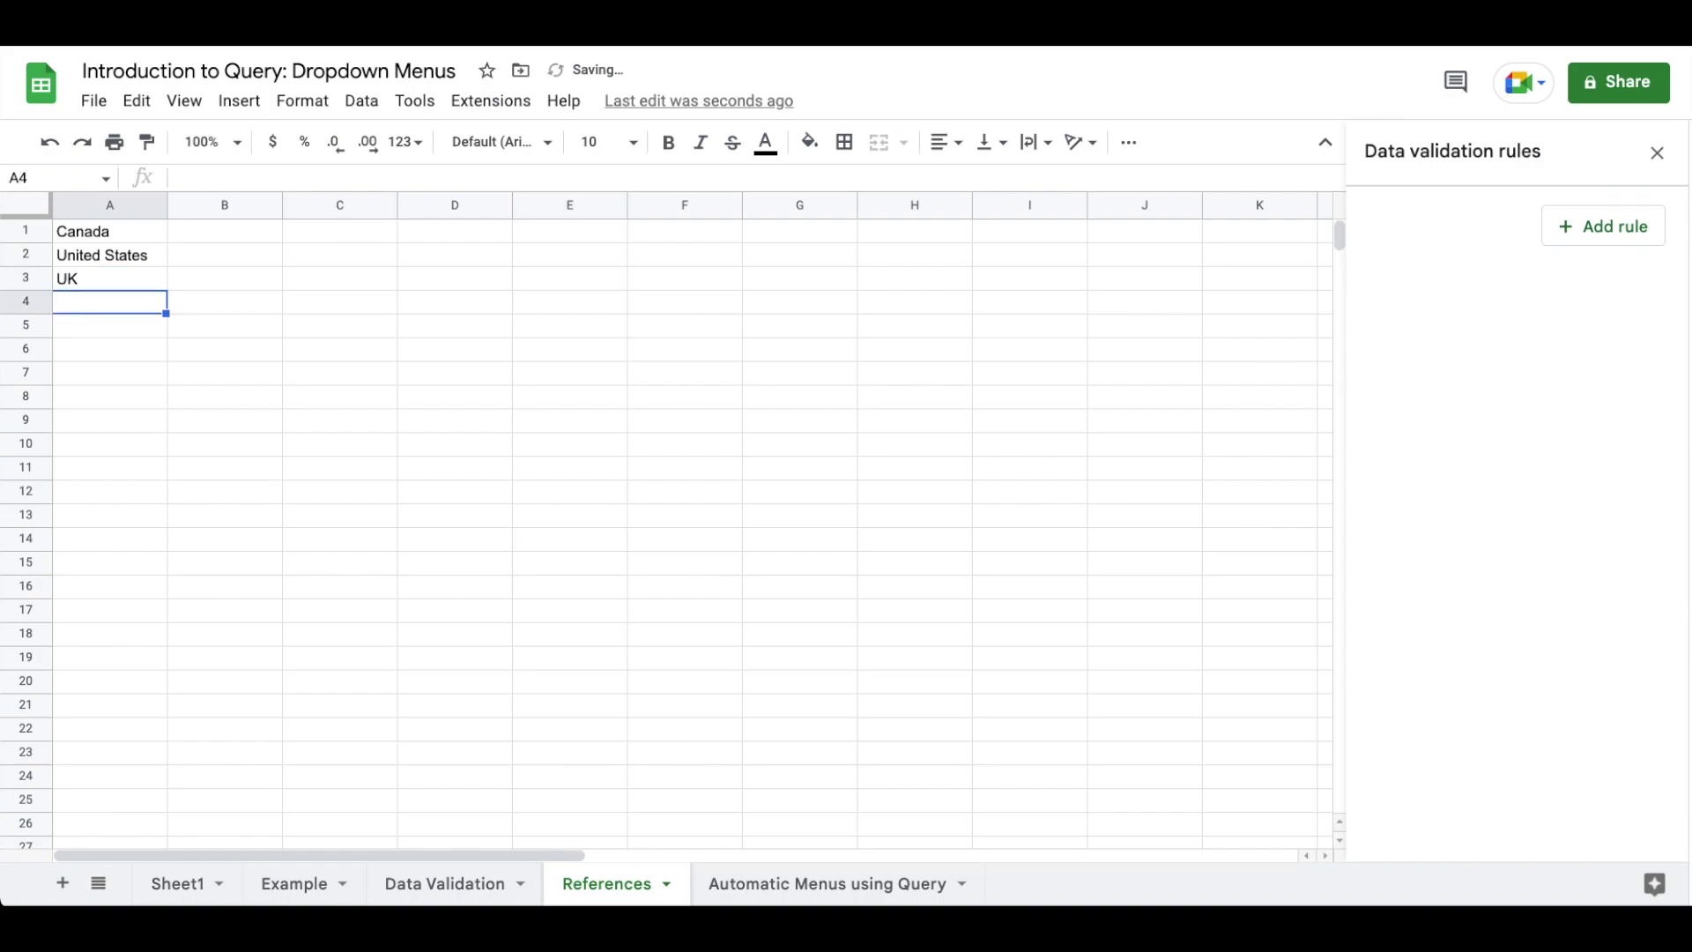
Examine which countries occur in the Country column of the source data on Sheet1.
{"action": "left_click", "coordinate": [175, 881]}
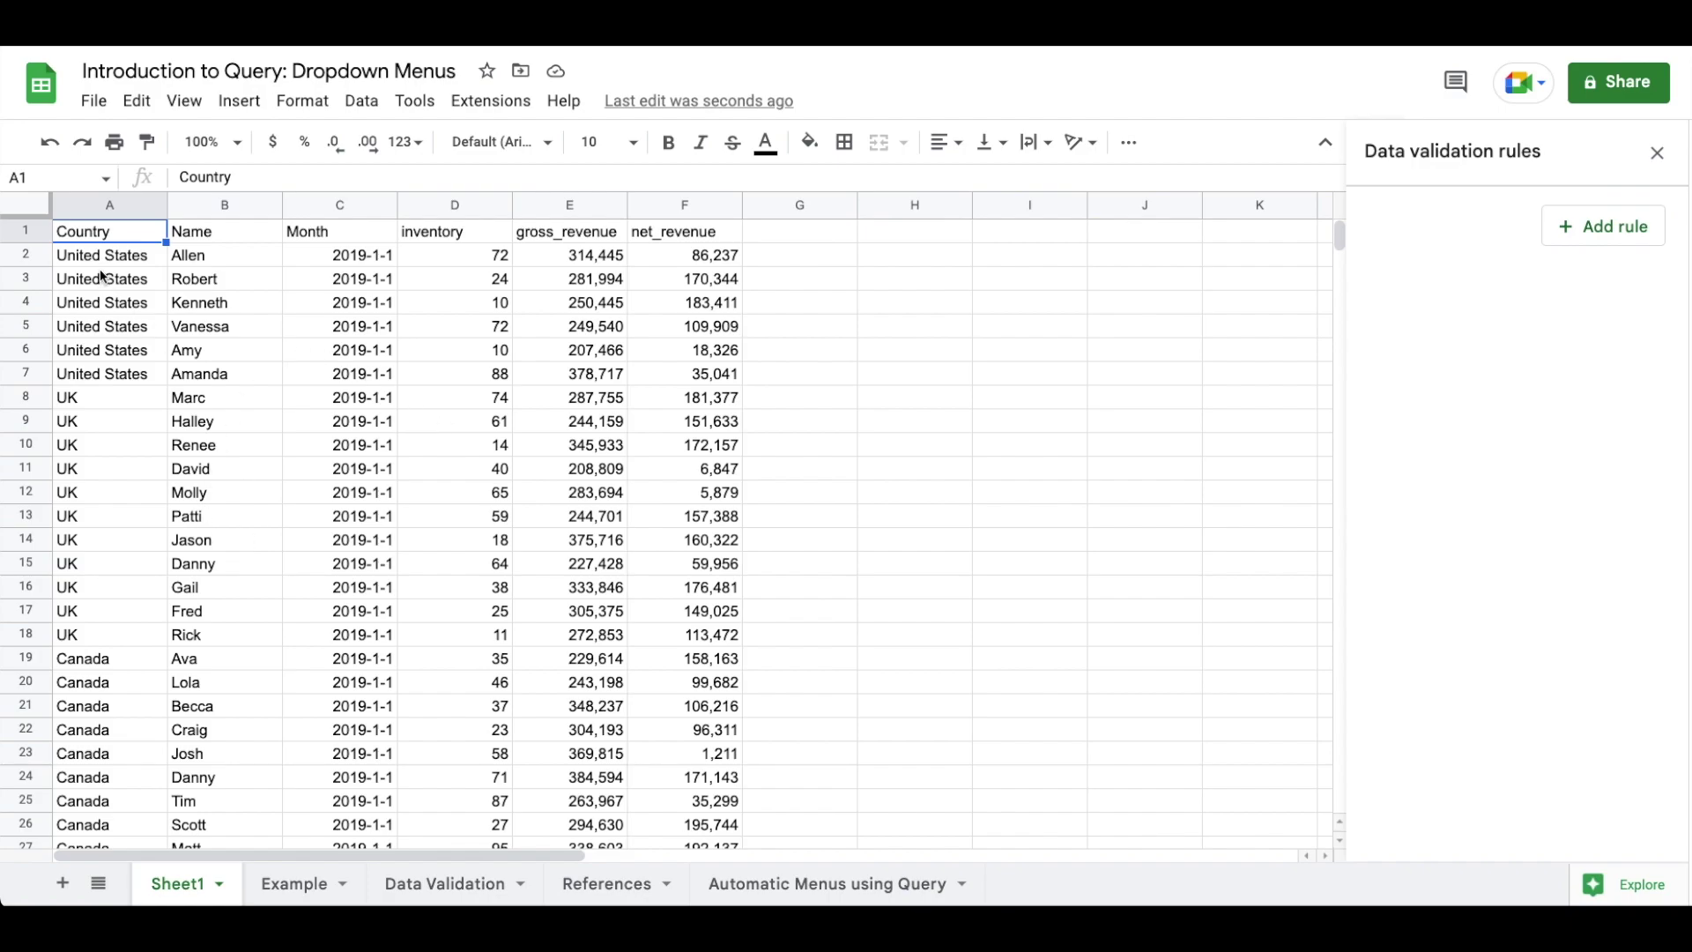
{"action": "scroll", "coordinate": [98, 268], "scroll_direction": "down", "scroll_amount": 1}
{"action": "scroll", "coordinate": [99, 268], "scroll_direction": "up", "scroll_amount": 1}
{"action": "scroll", "coordinate": [75, 446], "scroll_direction": "down", "scroll_amount": 7}
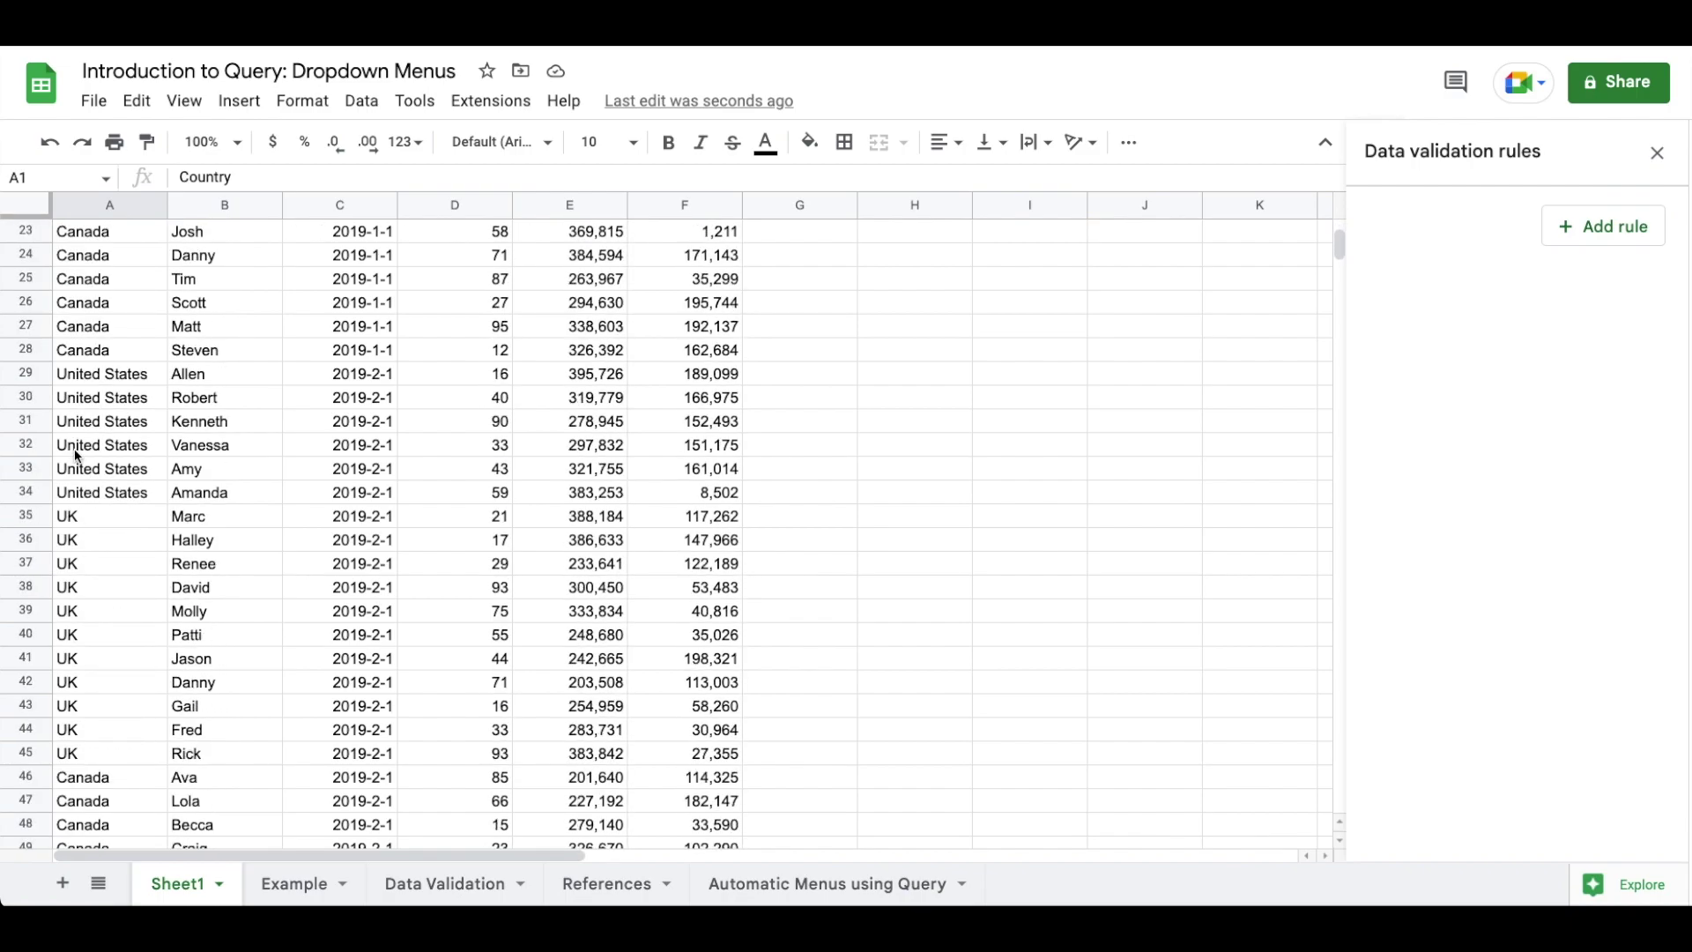
{"action": "scroll", "coordinate": [94, 445], "scroll_direction": "down", "scroll_amount": 14}
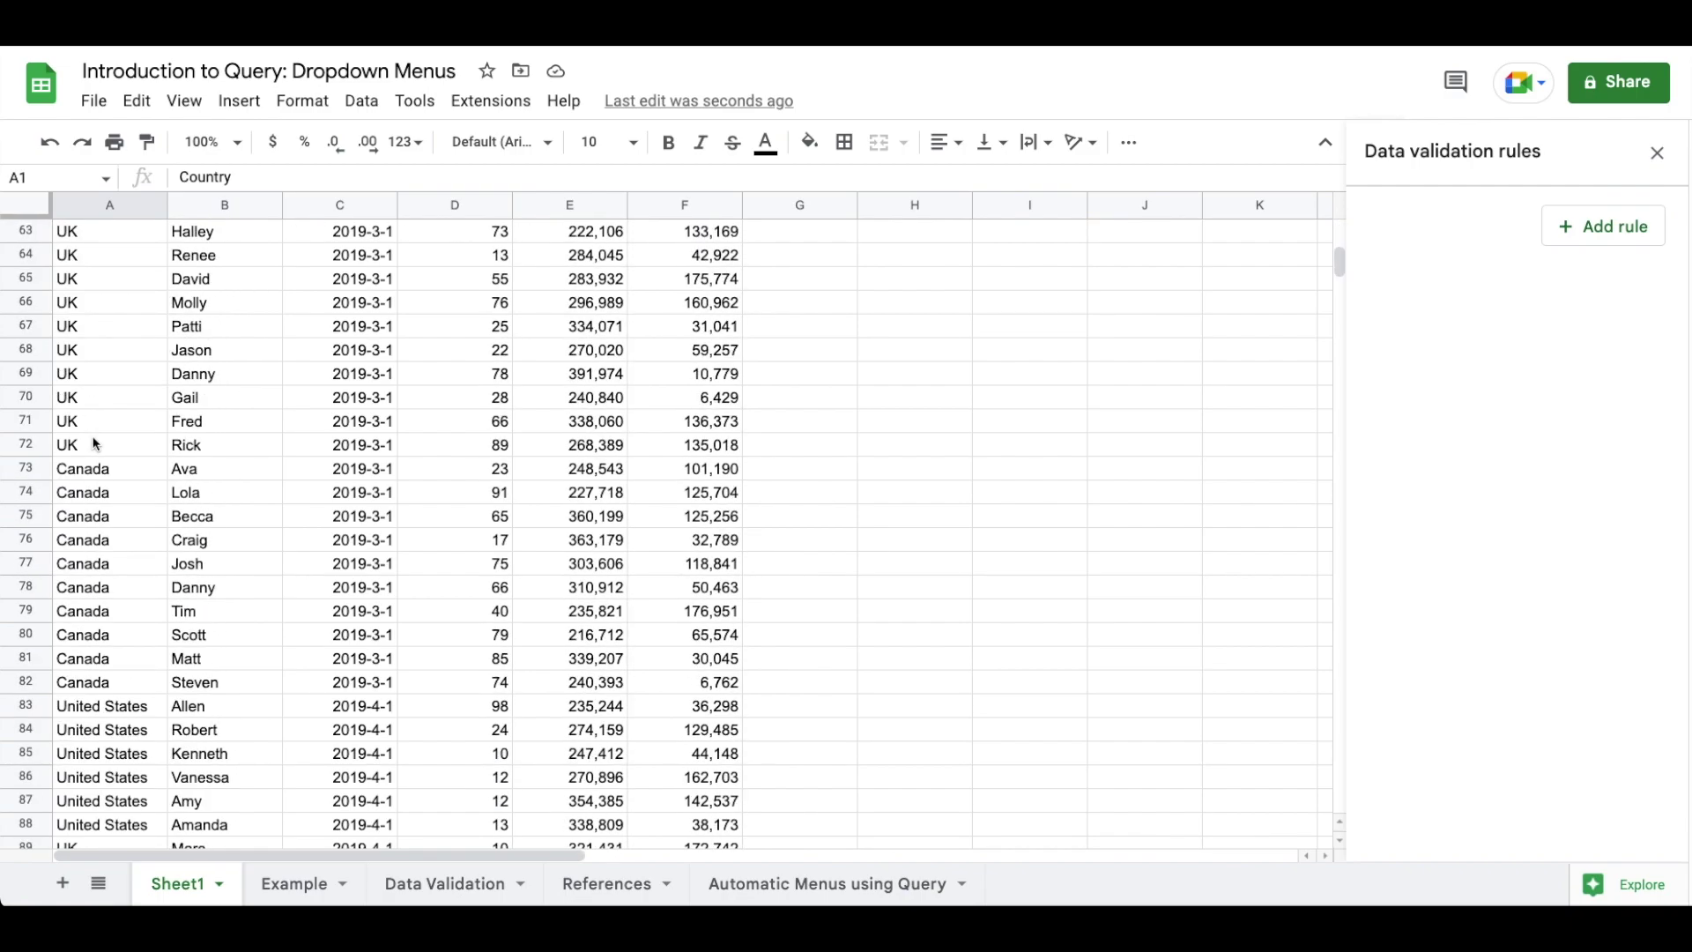
{"action": "scroll", "coordinate": [94, 444], "scroll_direction": "down", "scroll_amount": 11}
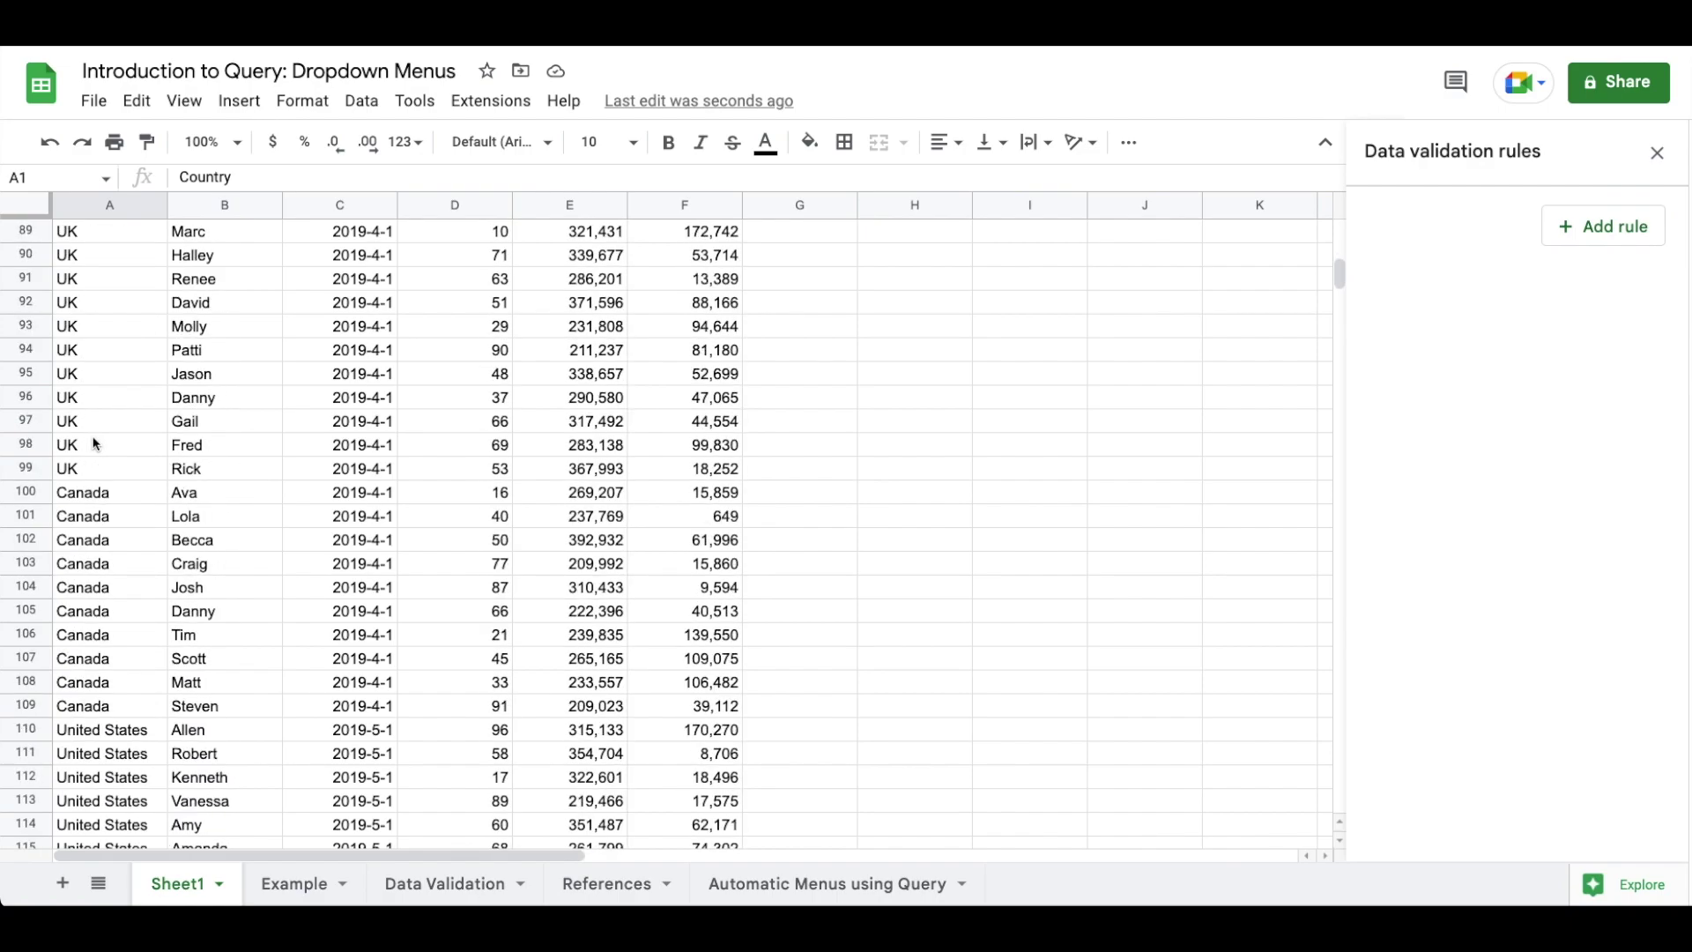
{"action": "scroll", "coordinate": [95, 444], "scroll_direction": "down", "scroll_amount": 7}
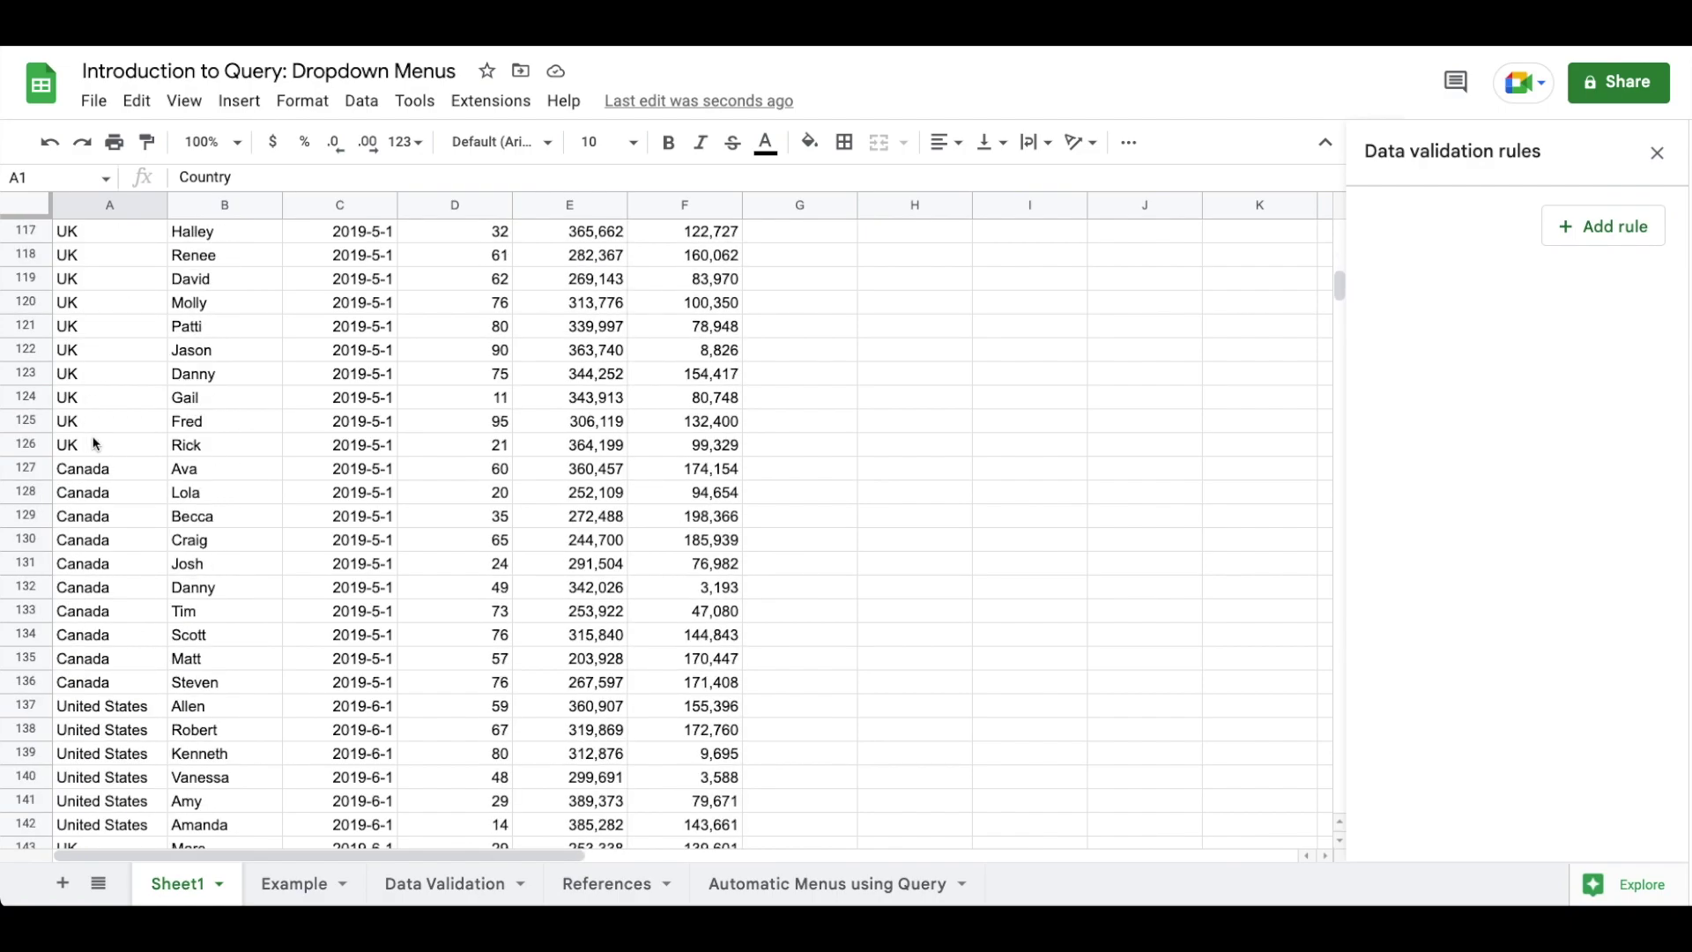
Set the Country criterion in cell H1 of the Example sheet to UK.
{"action": "left_click", "coordinate": [304, 881]}
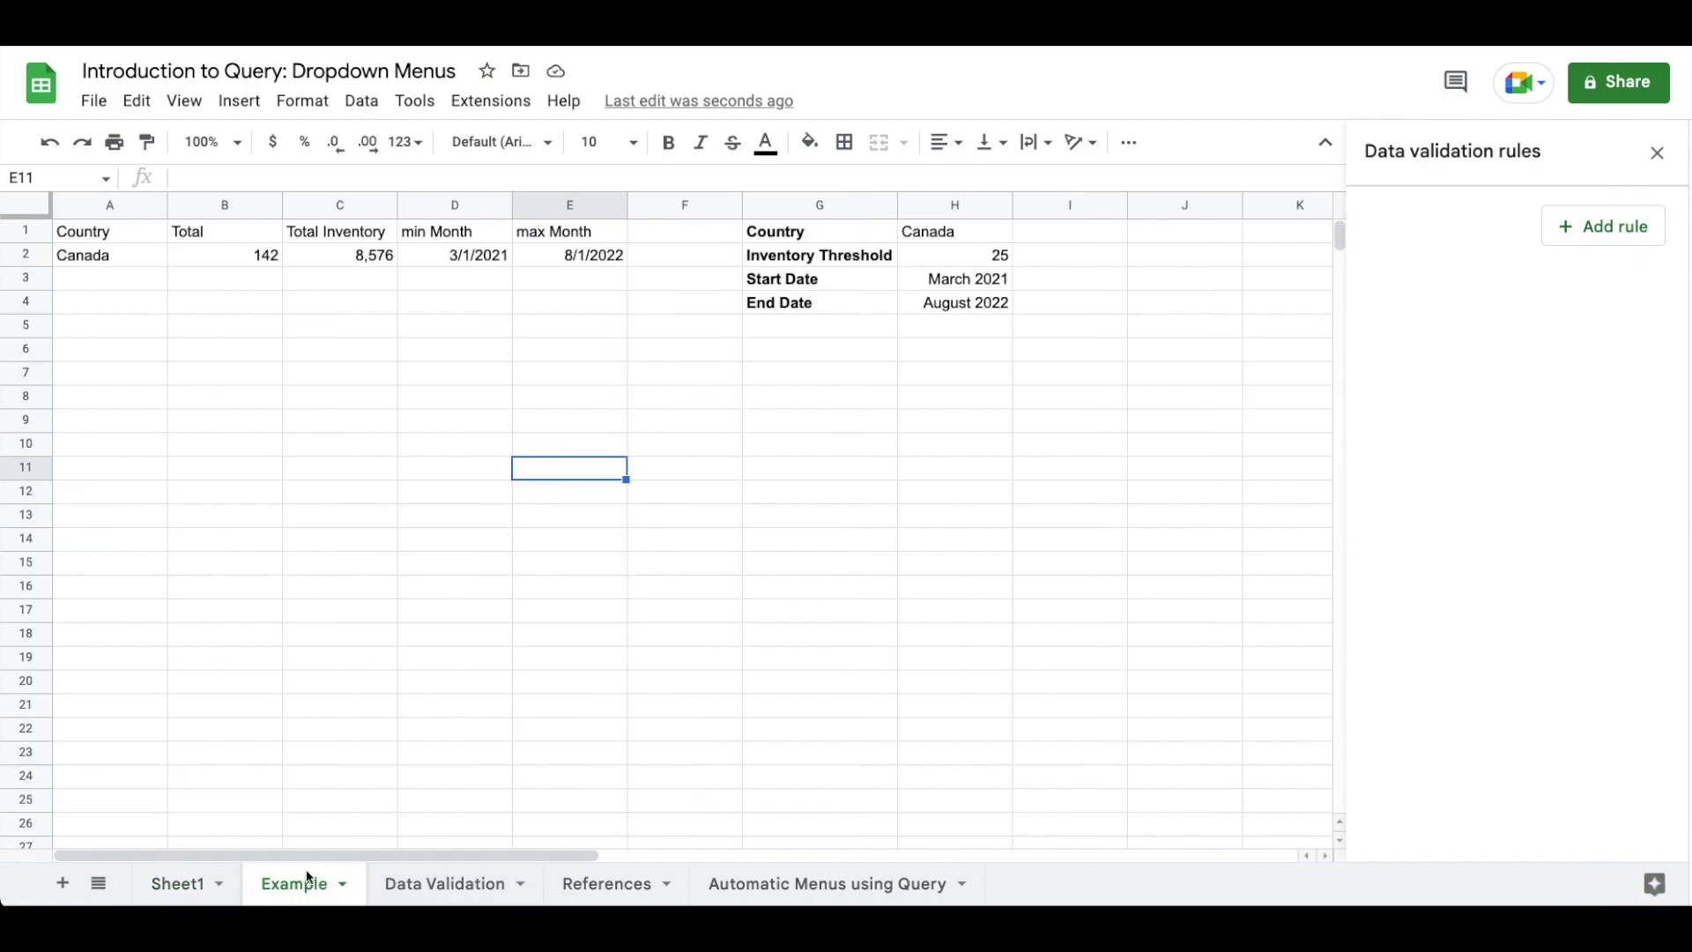
{"action": "left_click", "coordinate": [953, 234]}
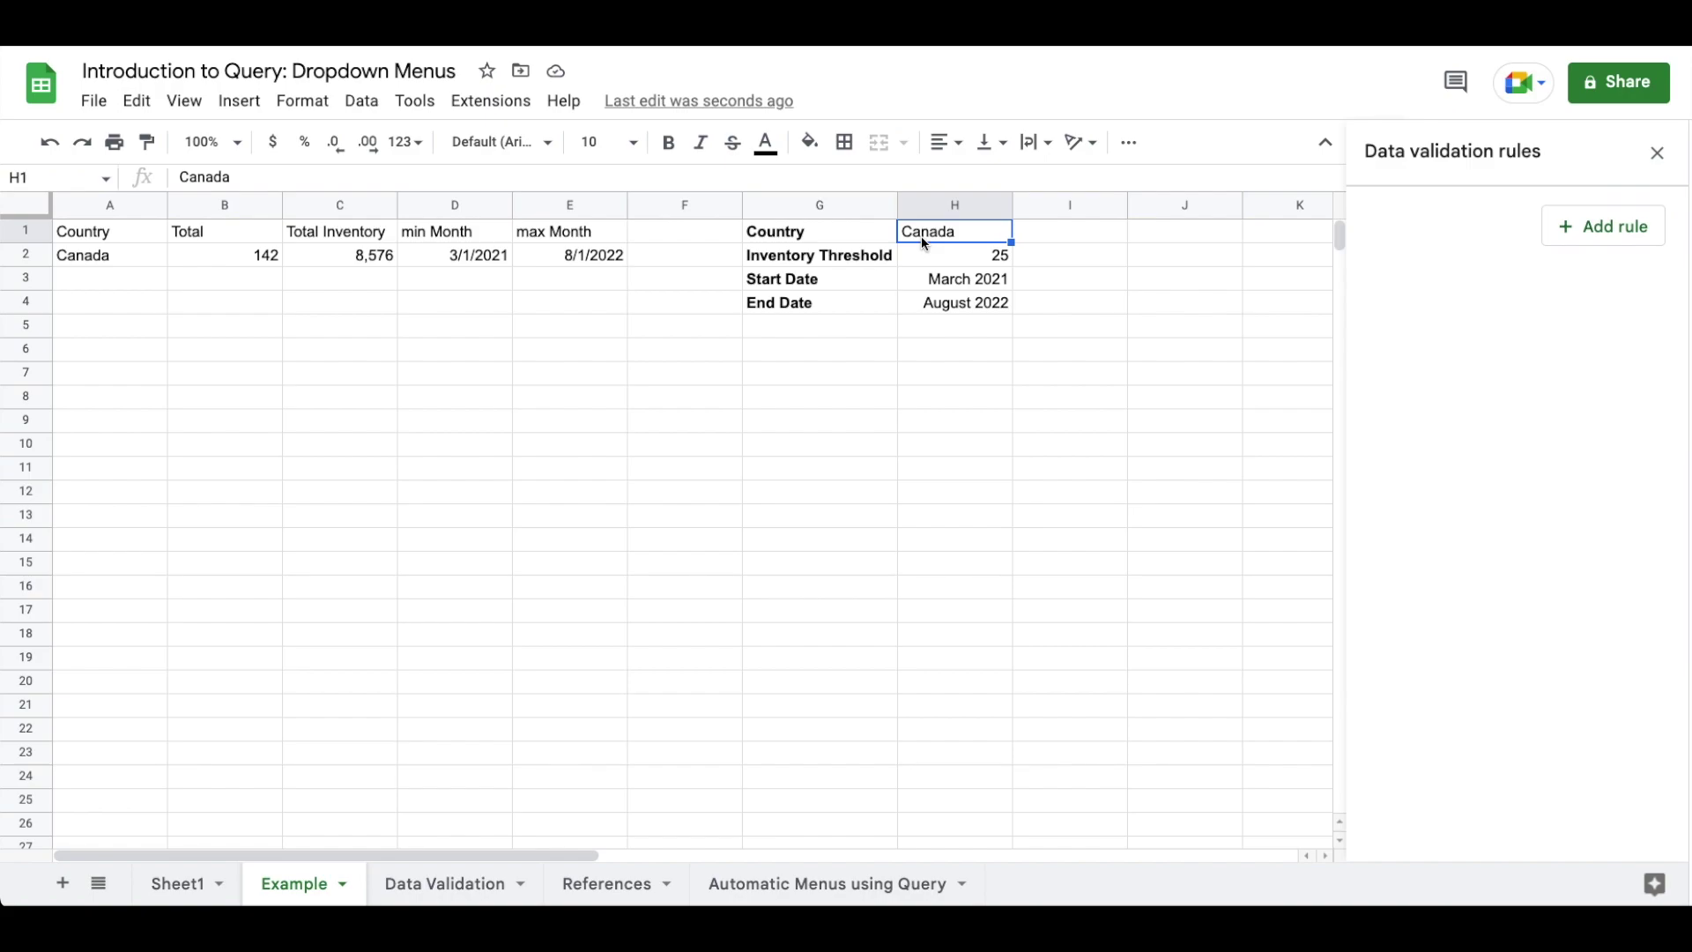
{"action": "type", "text": "UK"}
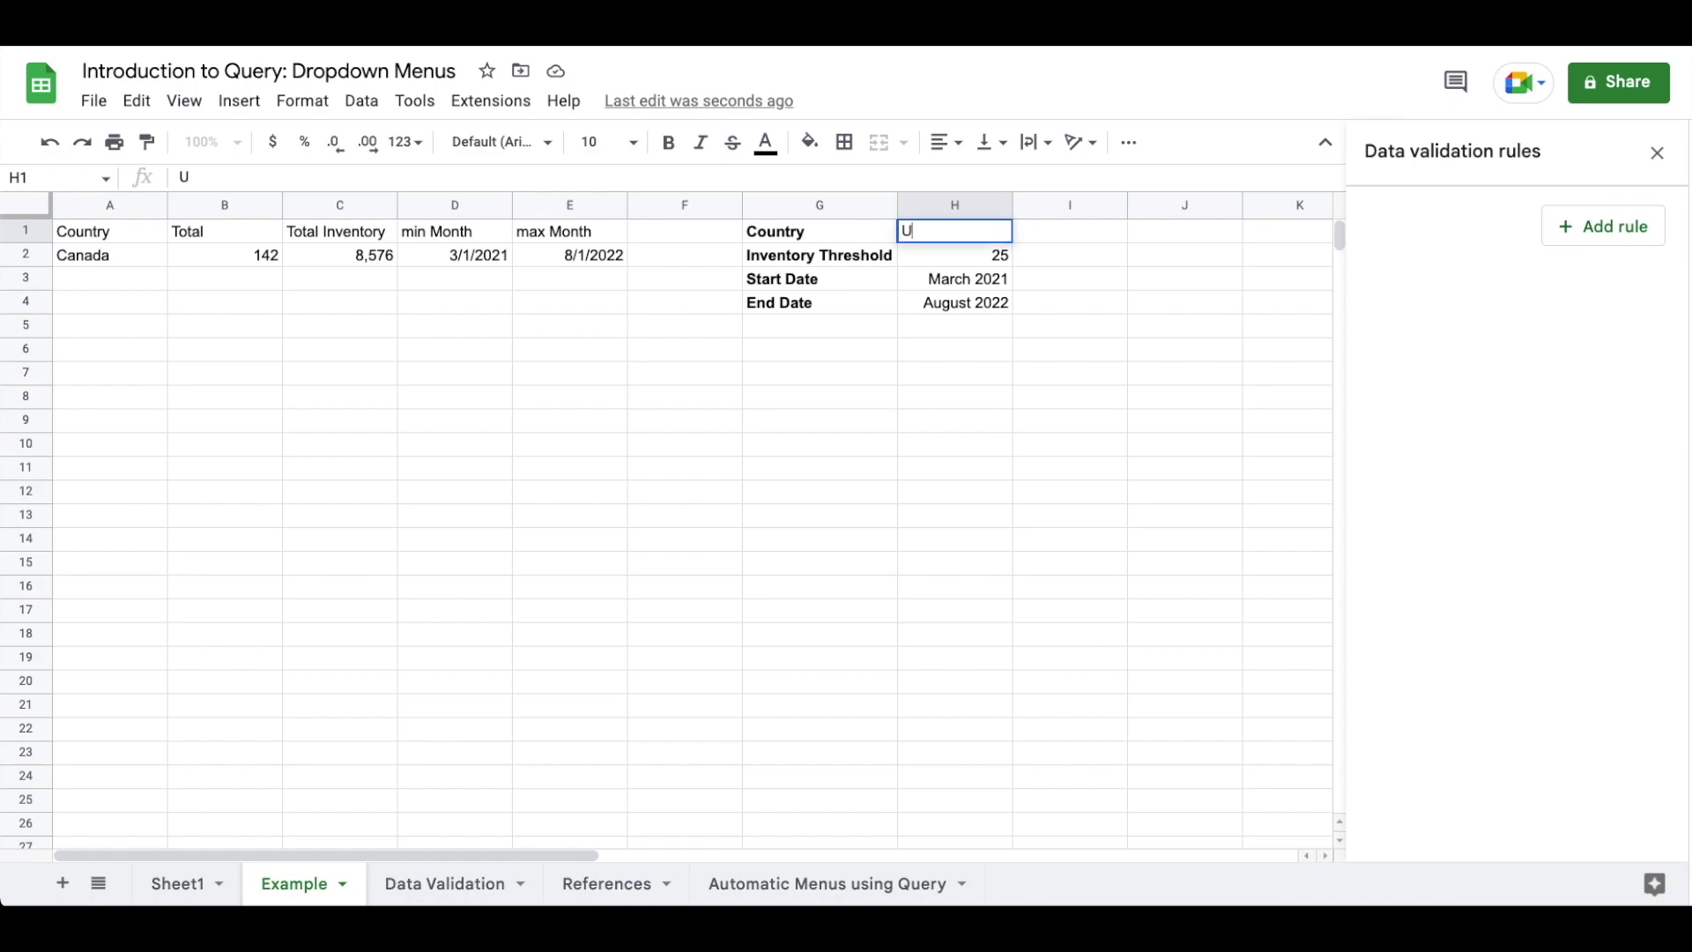
{"action": "key", "text": "Return"}
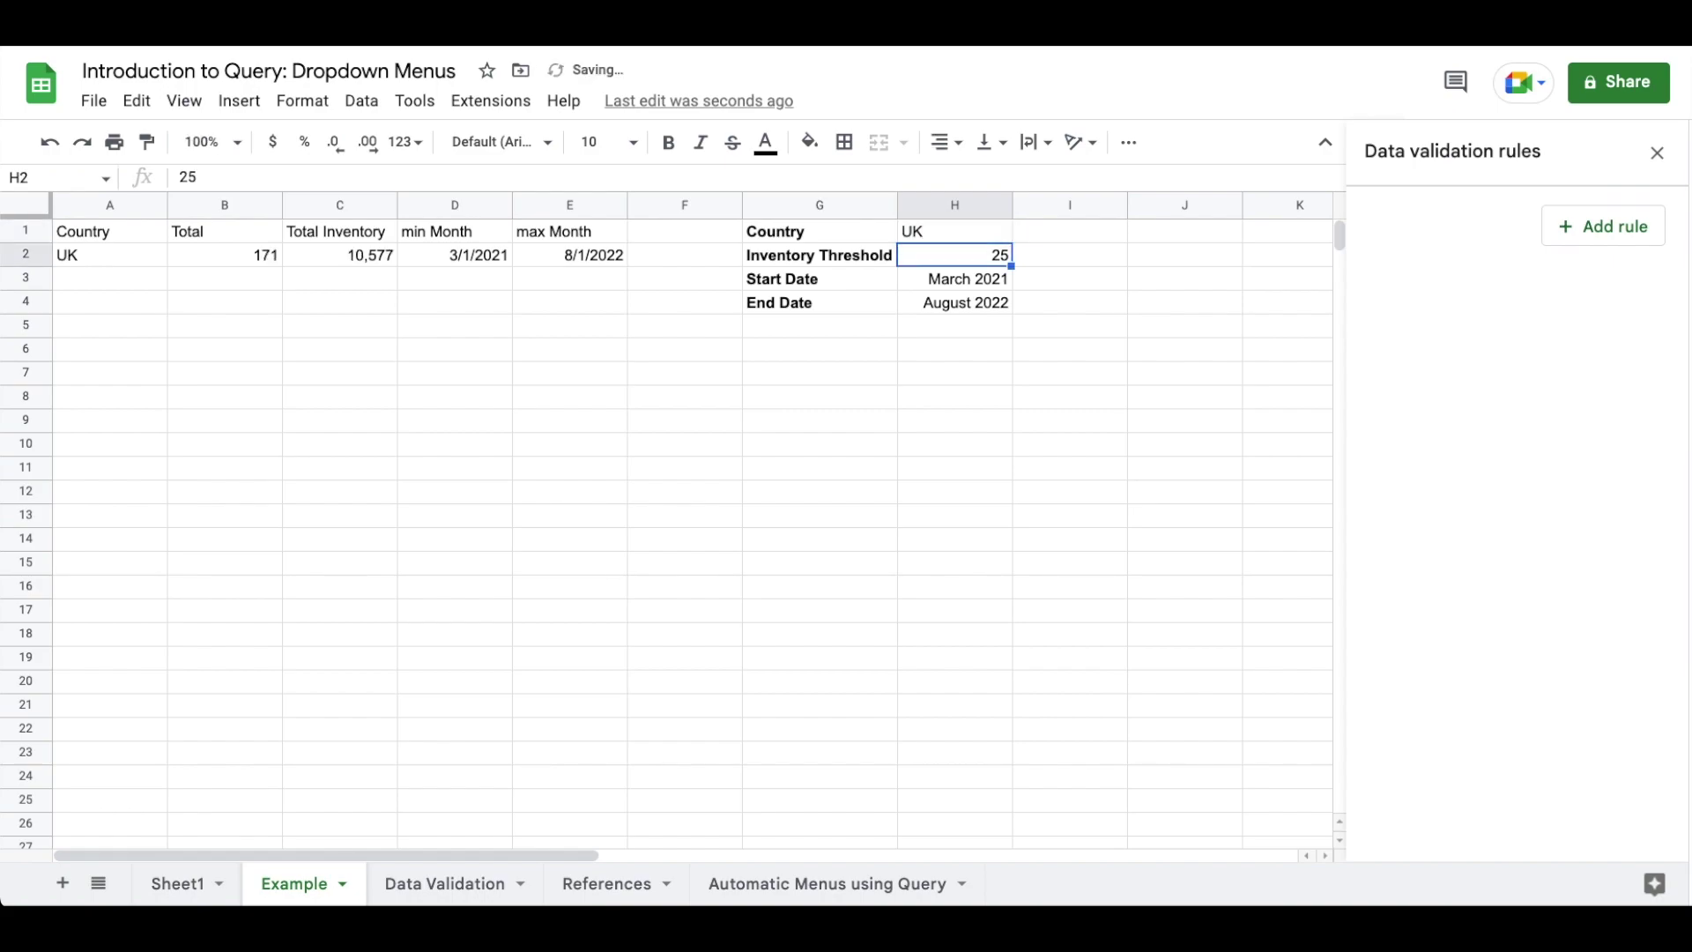
Set the Country criterion in cell H1 to United States.
{"action": "left_click", "coordinate": [954, 231]}
{"action": "type", "text": "United"}
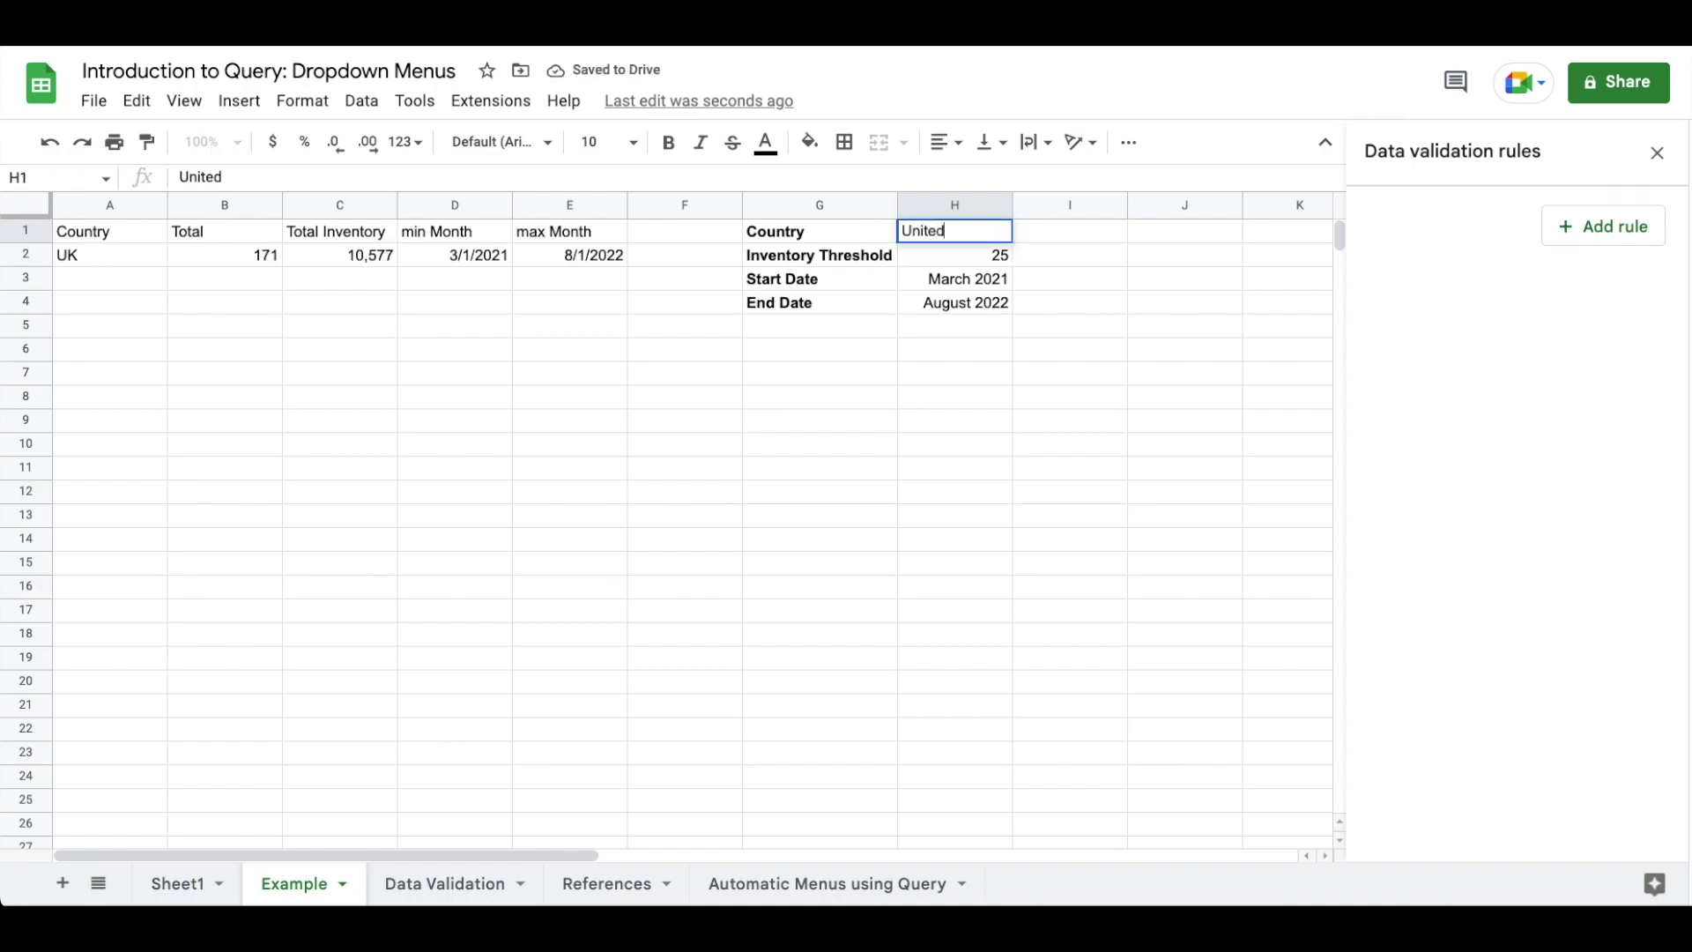
{"action": "type", "text": " States"}
{"action": "key", "text": "Return"}
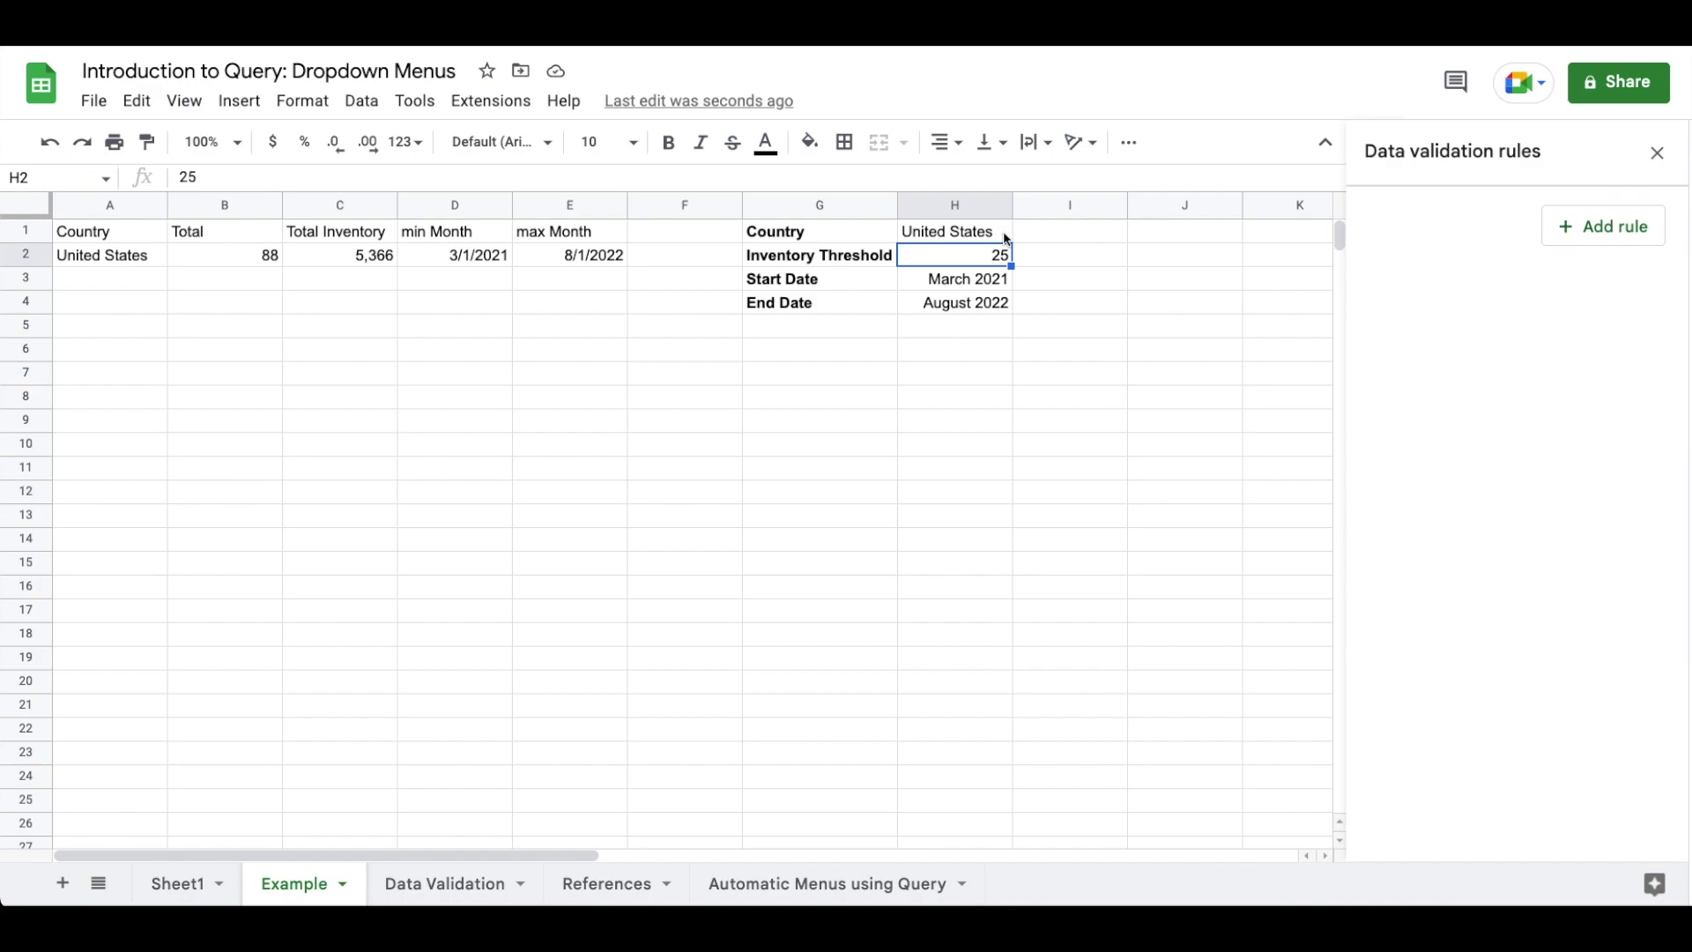
On the Data Validation sheet, replace the existing rule of cell A1 with a new one using the Dropdown (from a range) criteria.
{"action": "left_click", "coordinate": [593, 886]}
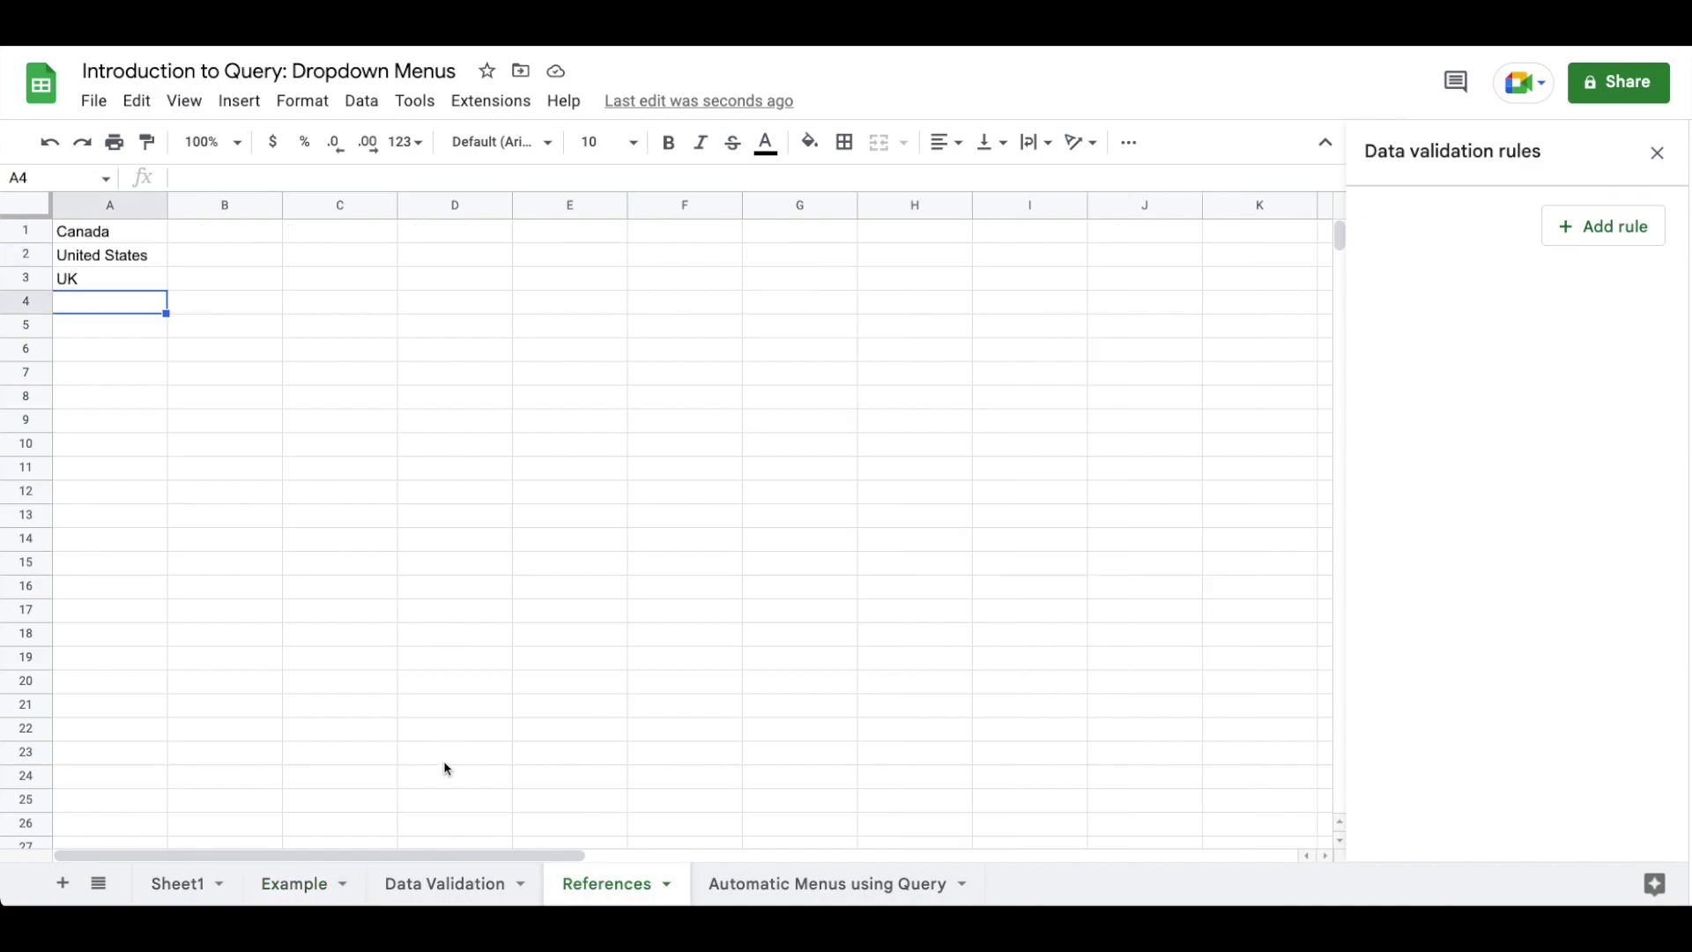
{"action": "left_click", "coordinate": [426, 885]}
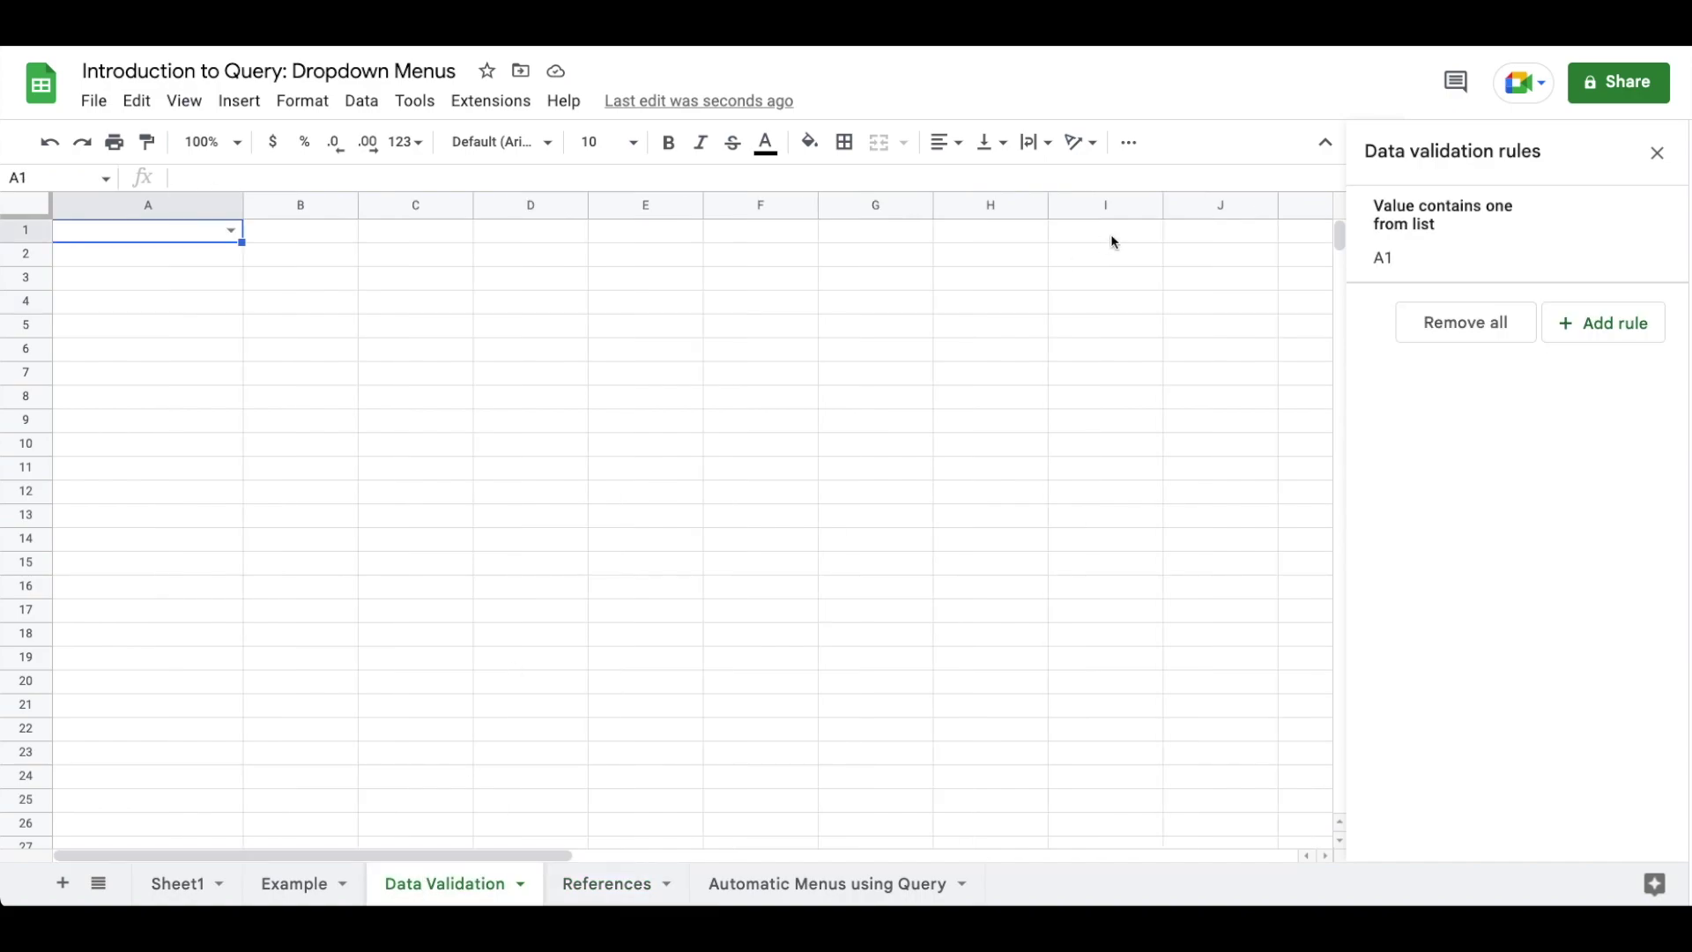
{"action": "left_click", "coordinate": [1475, 321]}
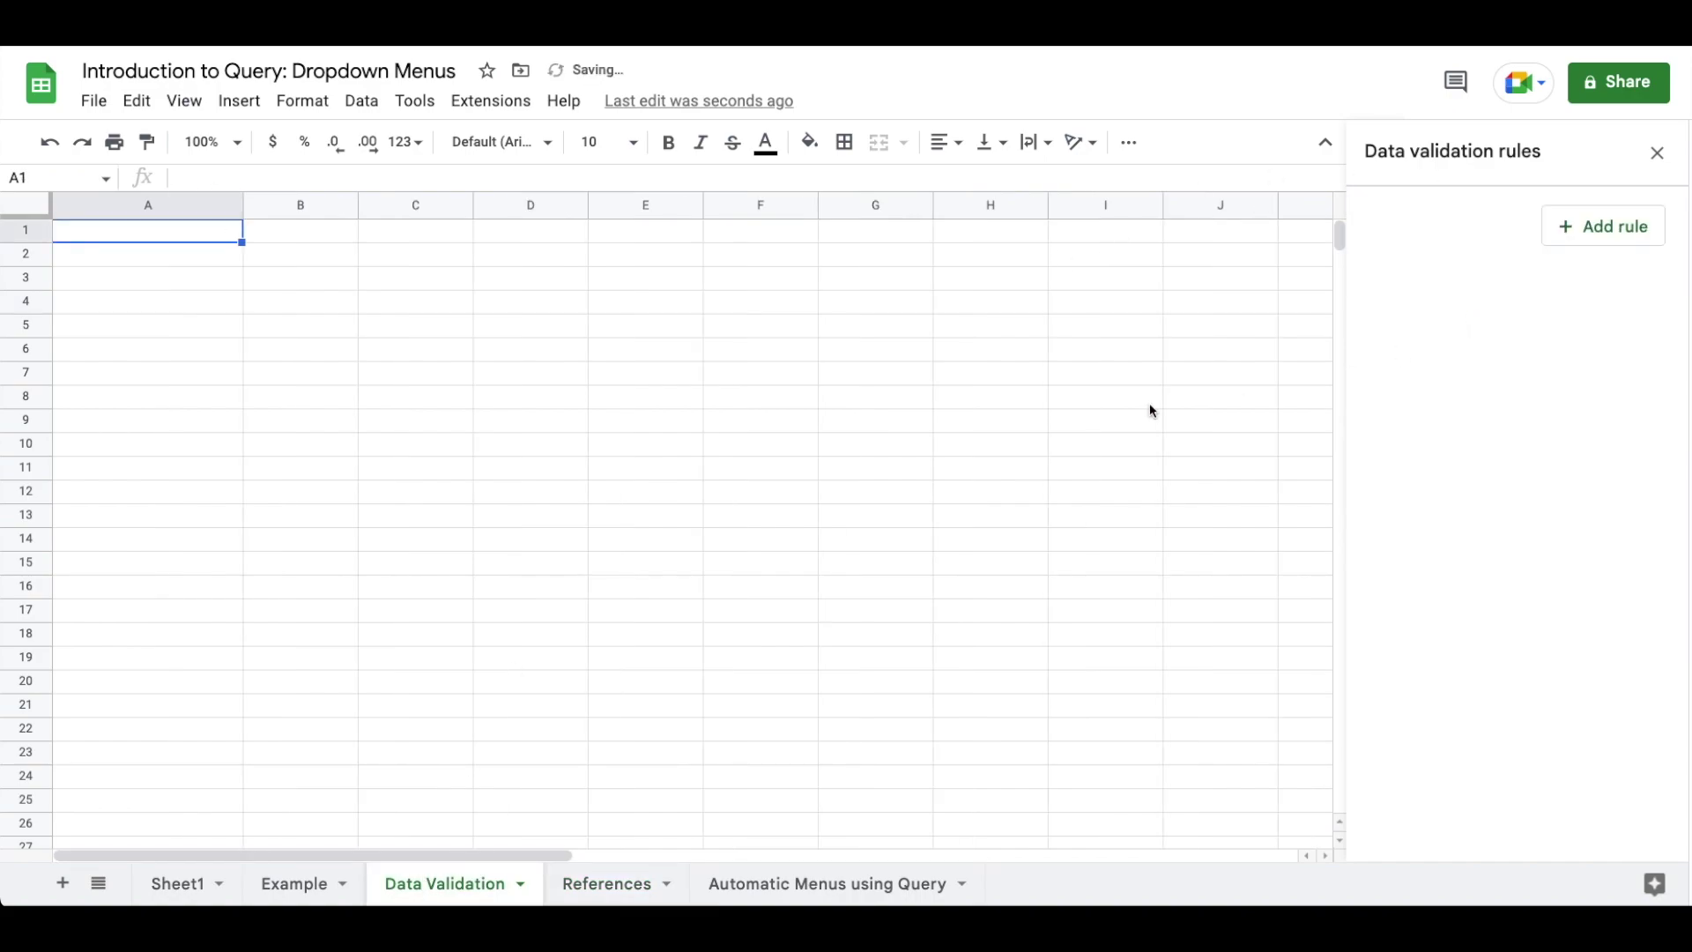
{"action": "left_click", "coordinate": [1594, 228]}
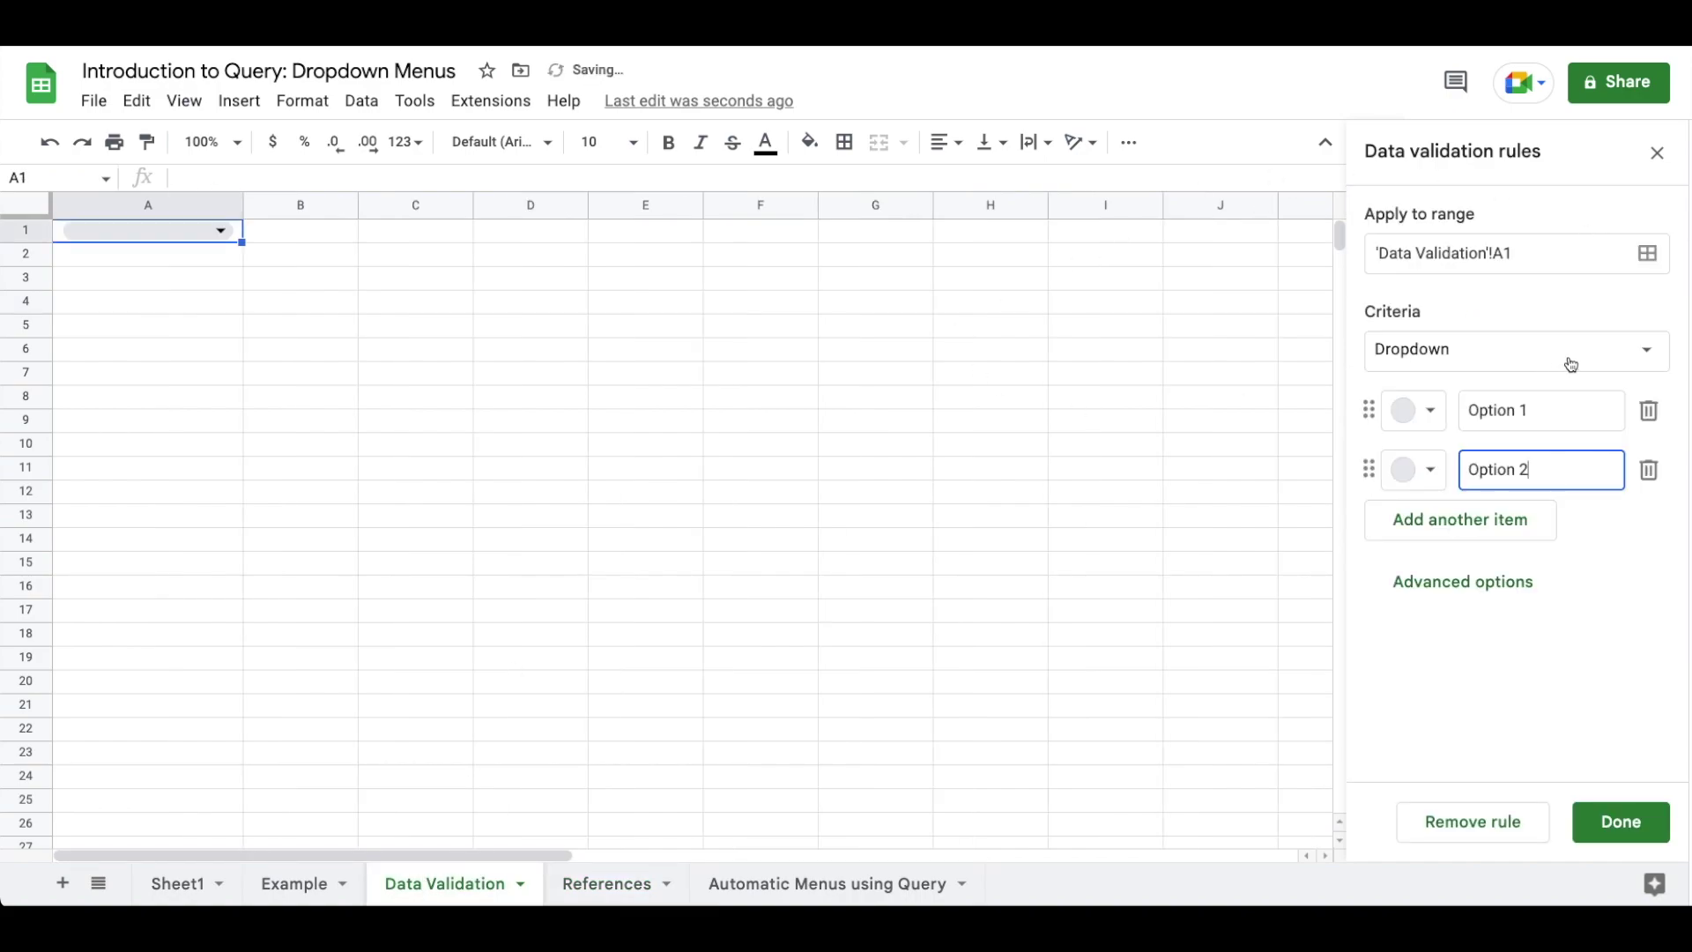
{"action": "left_click", "coordinate": [1570, 363]}
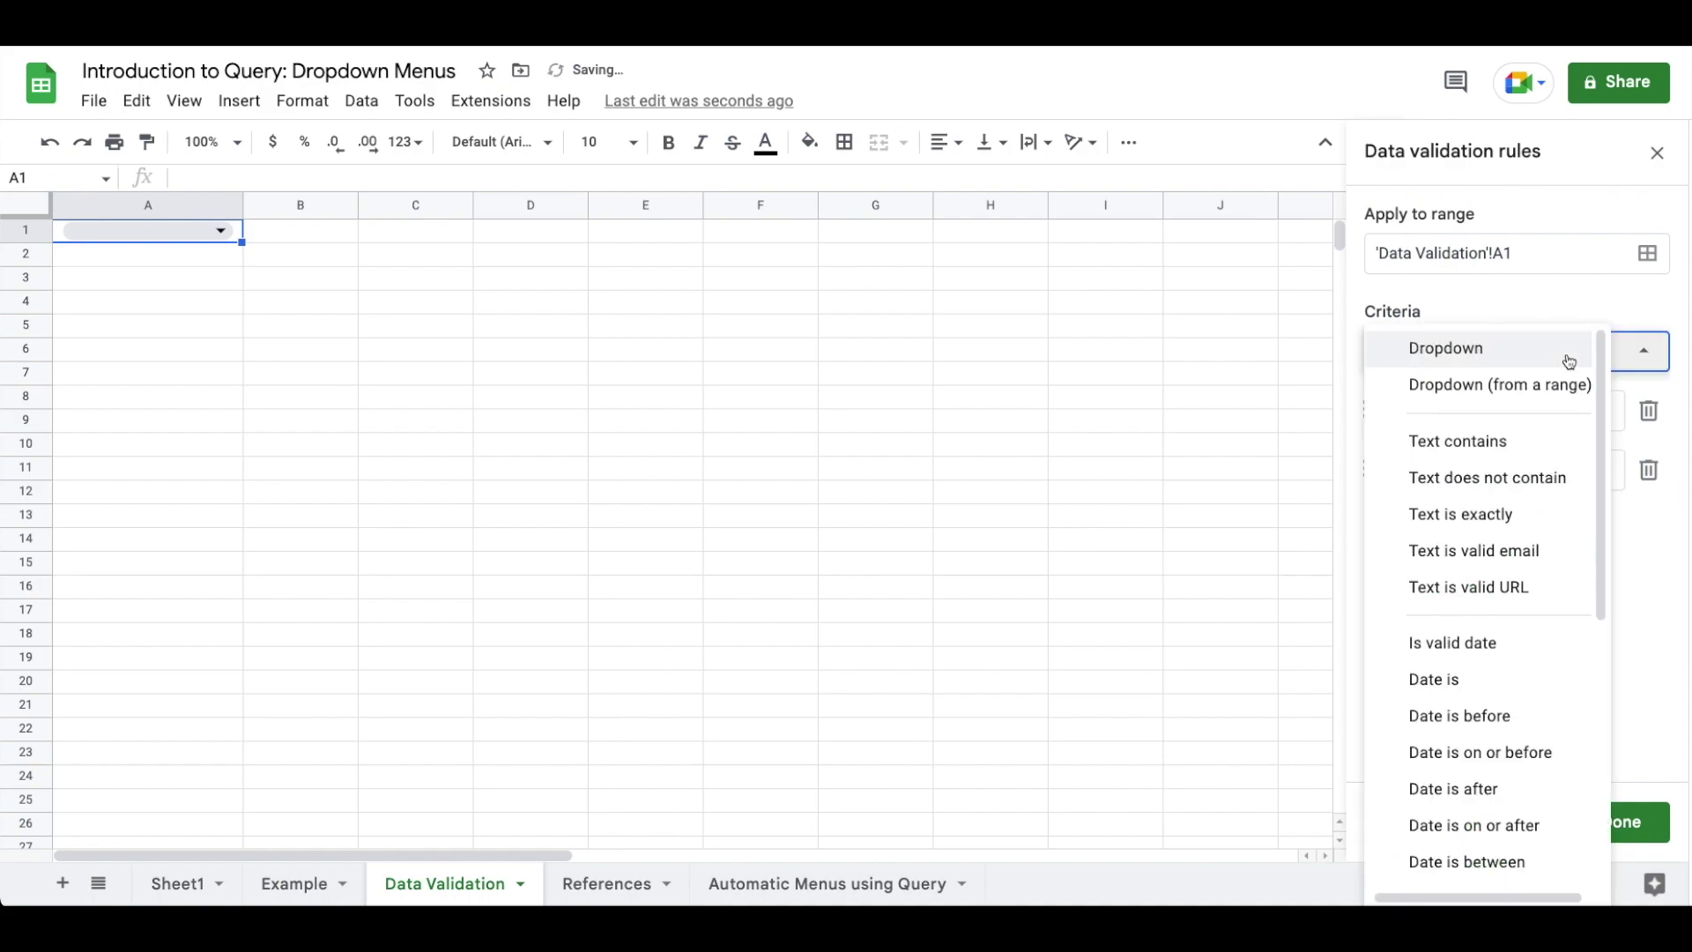
{"action": "left_click", "coordinate": [1510, 393]}
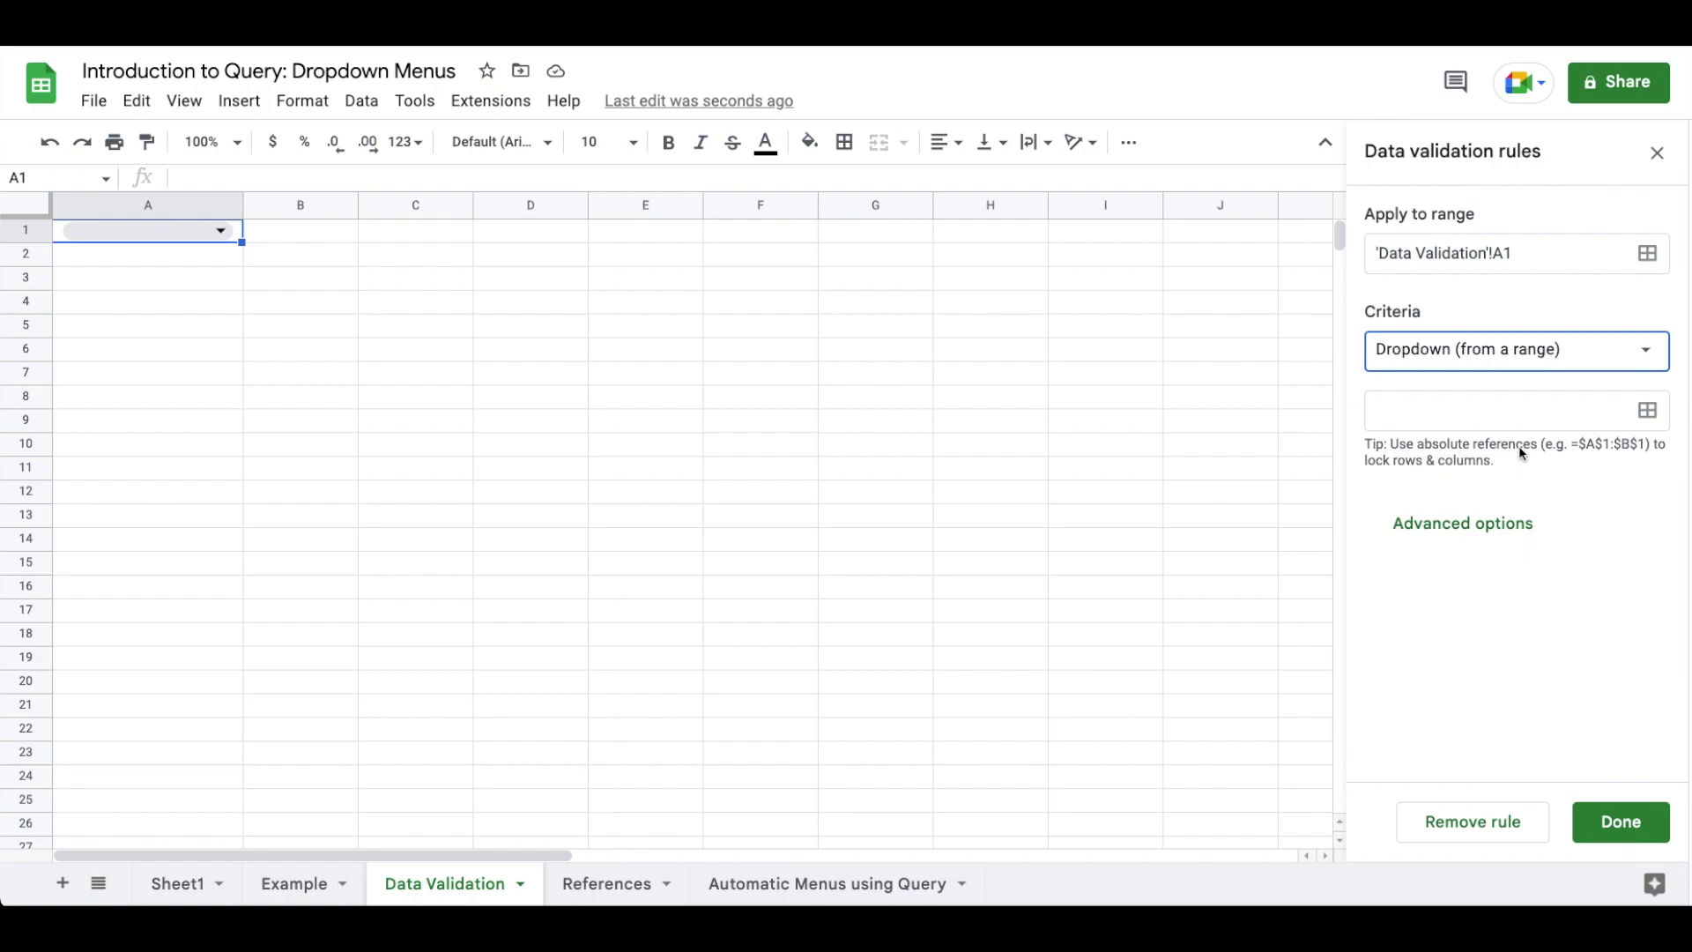
Set the source range of the A1 dropdown rule to column A of the References sheet, References!A:A.
{"action": "left_click", "coordinate": [1648, 410]}
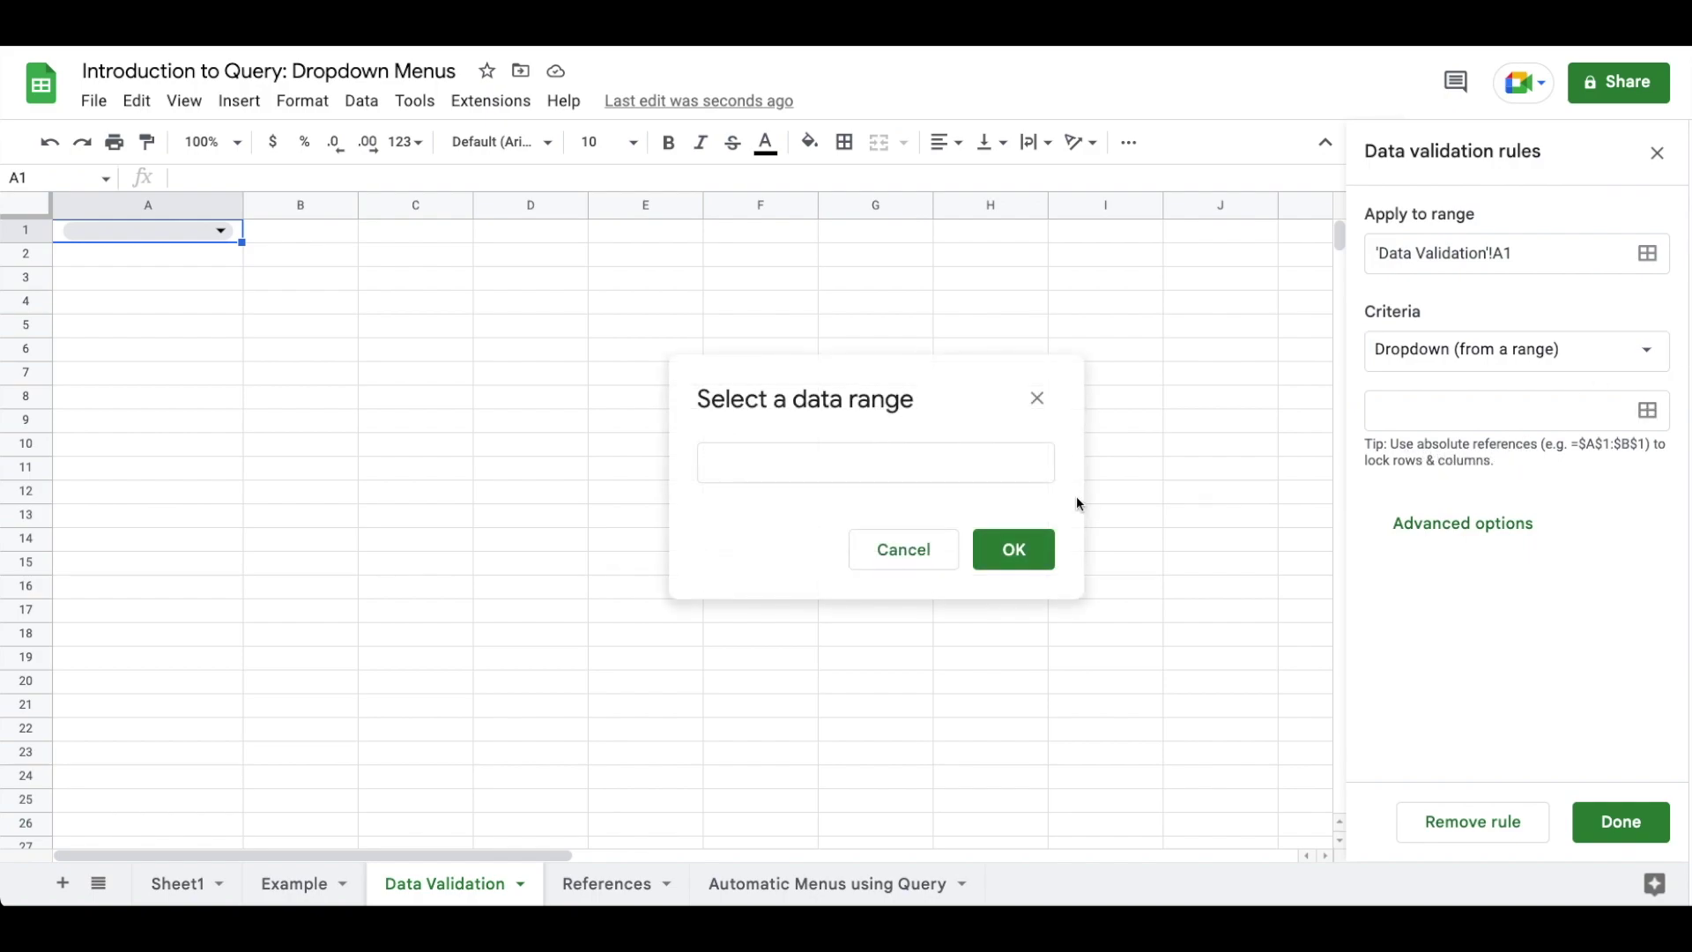
{"action": "left_click", "coordinate": [609, 883]}
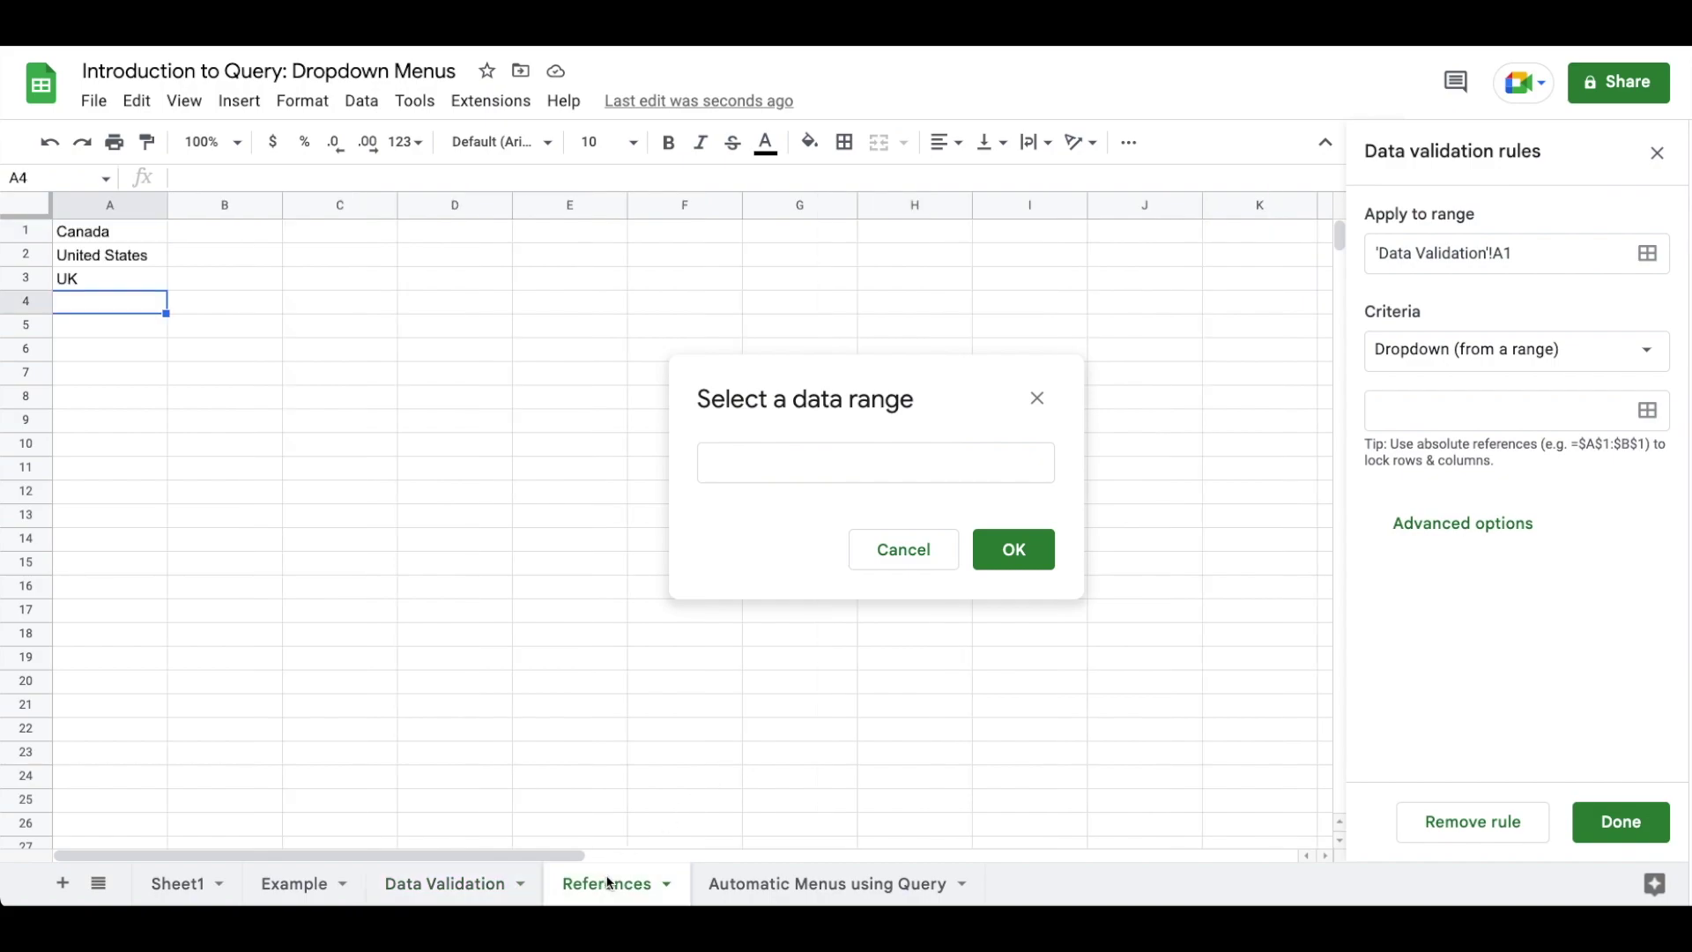
{"action": "left_click", "coordinate": [123, 201]}
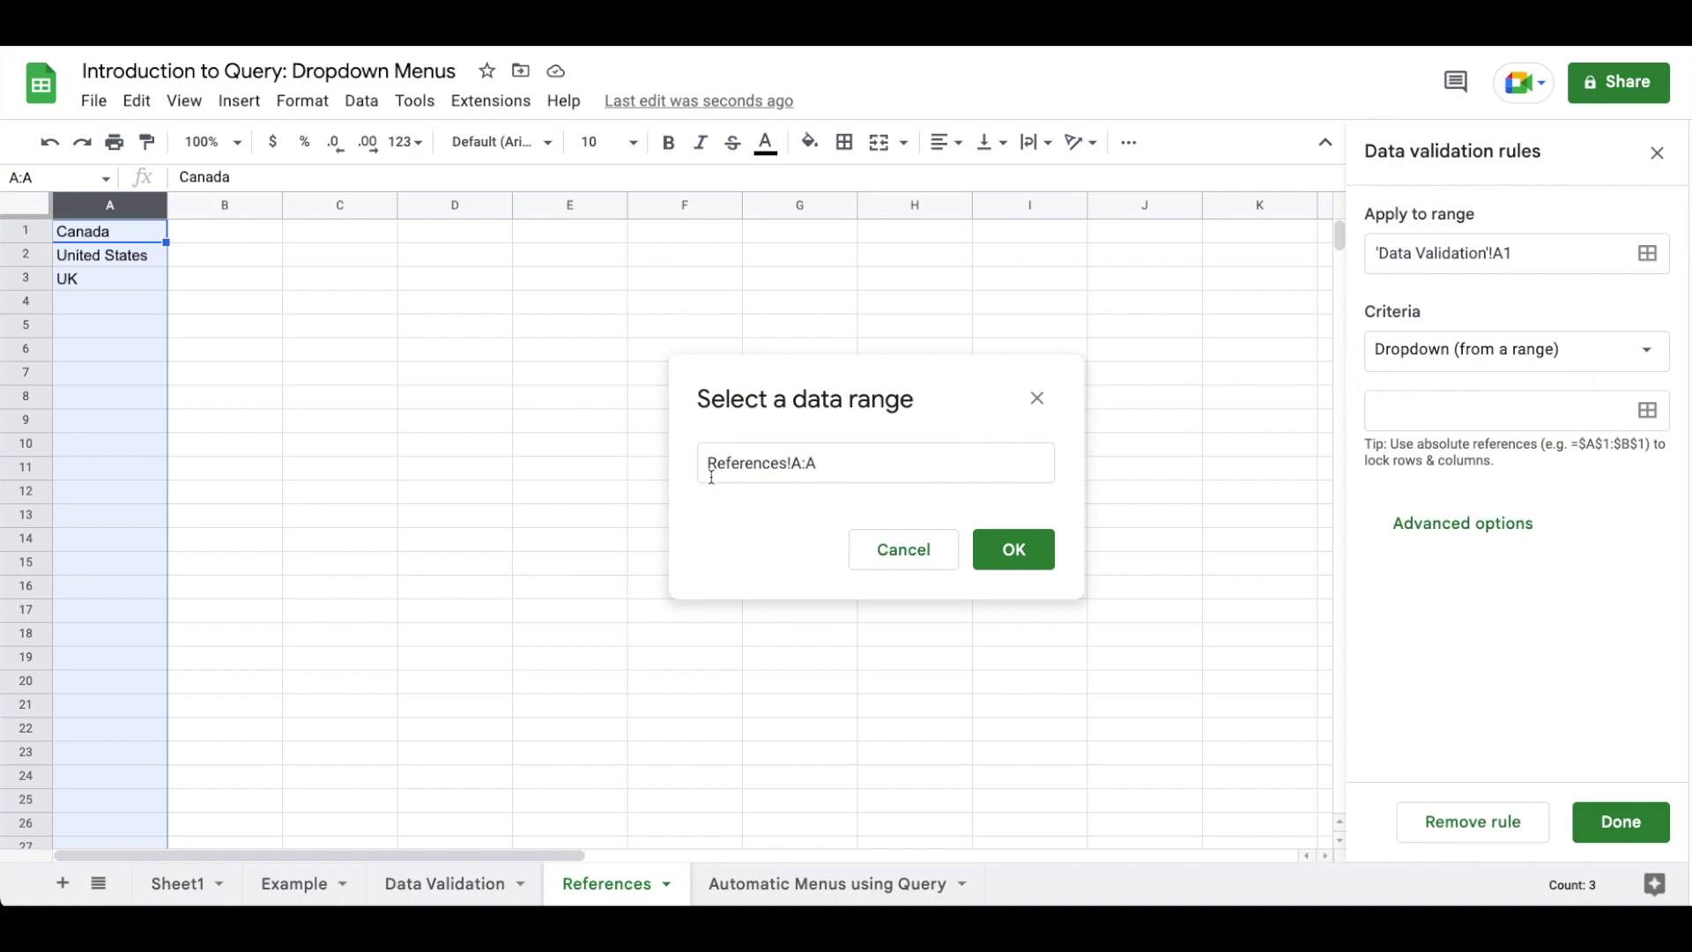
{"action": "left_click", "coordinate": [1009, 548]}
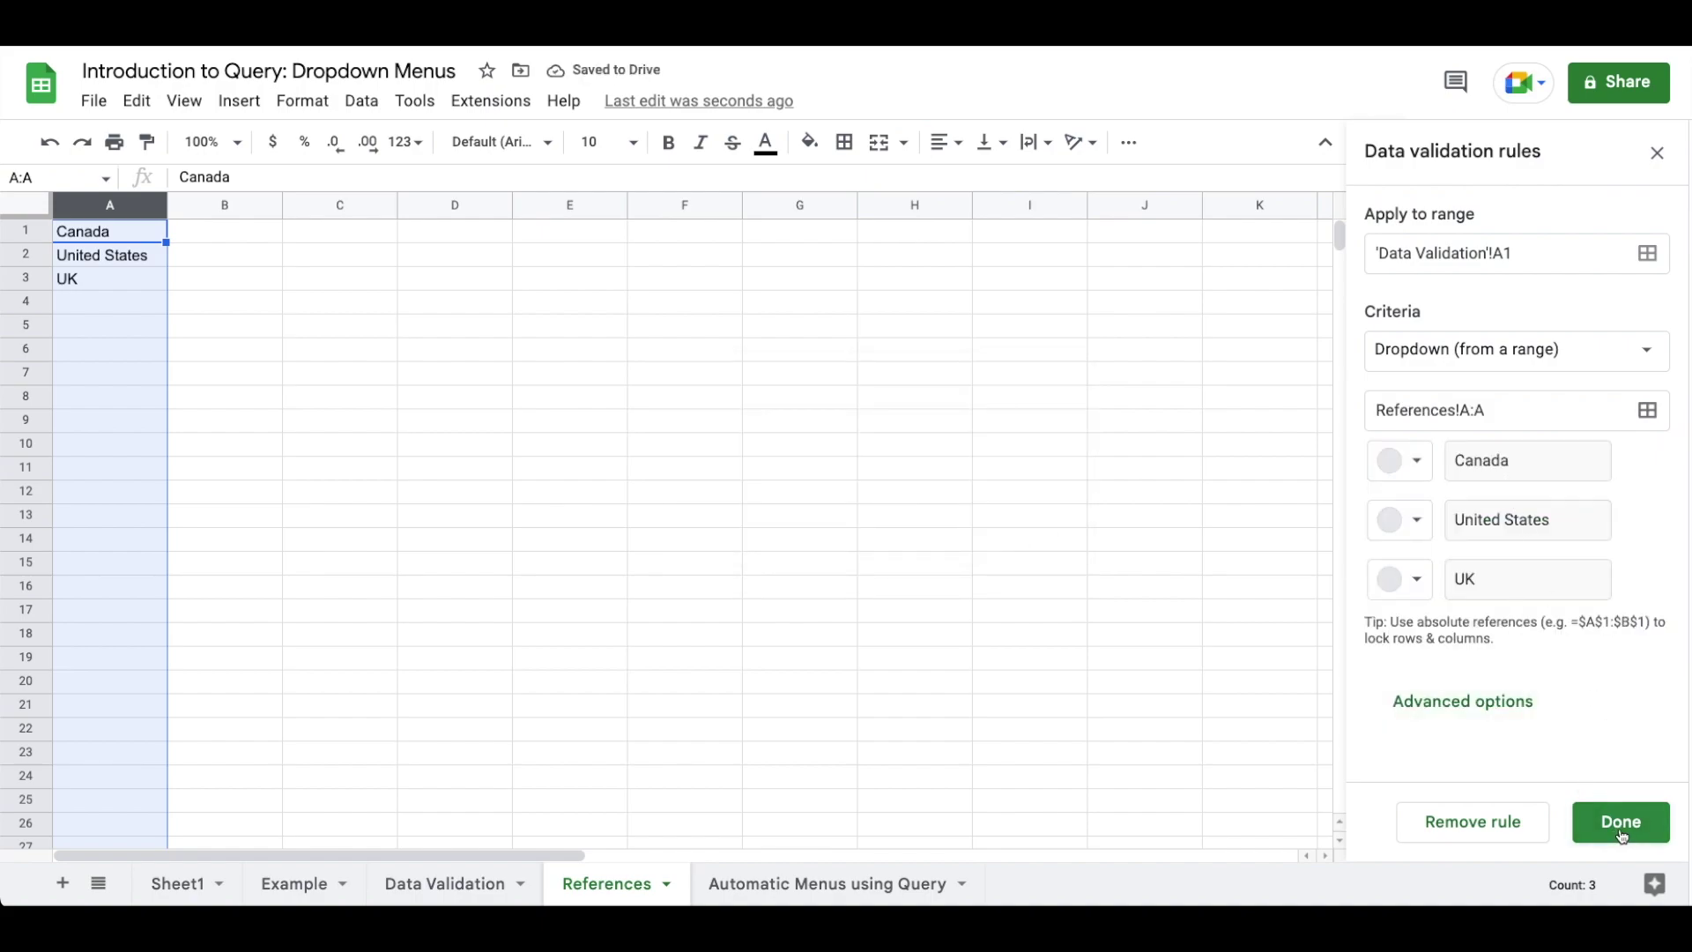
Give the rule the Arrow display style, save it, and check the dropdown choices of cell A1 on the Data Validation sheet.
{"action": "left_click", "coordinate": [1498, 703]}
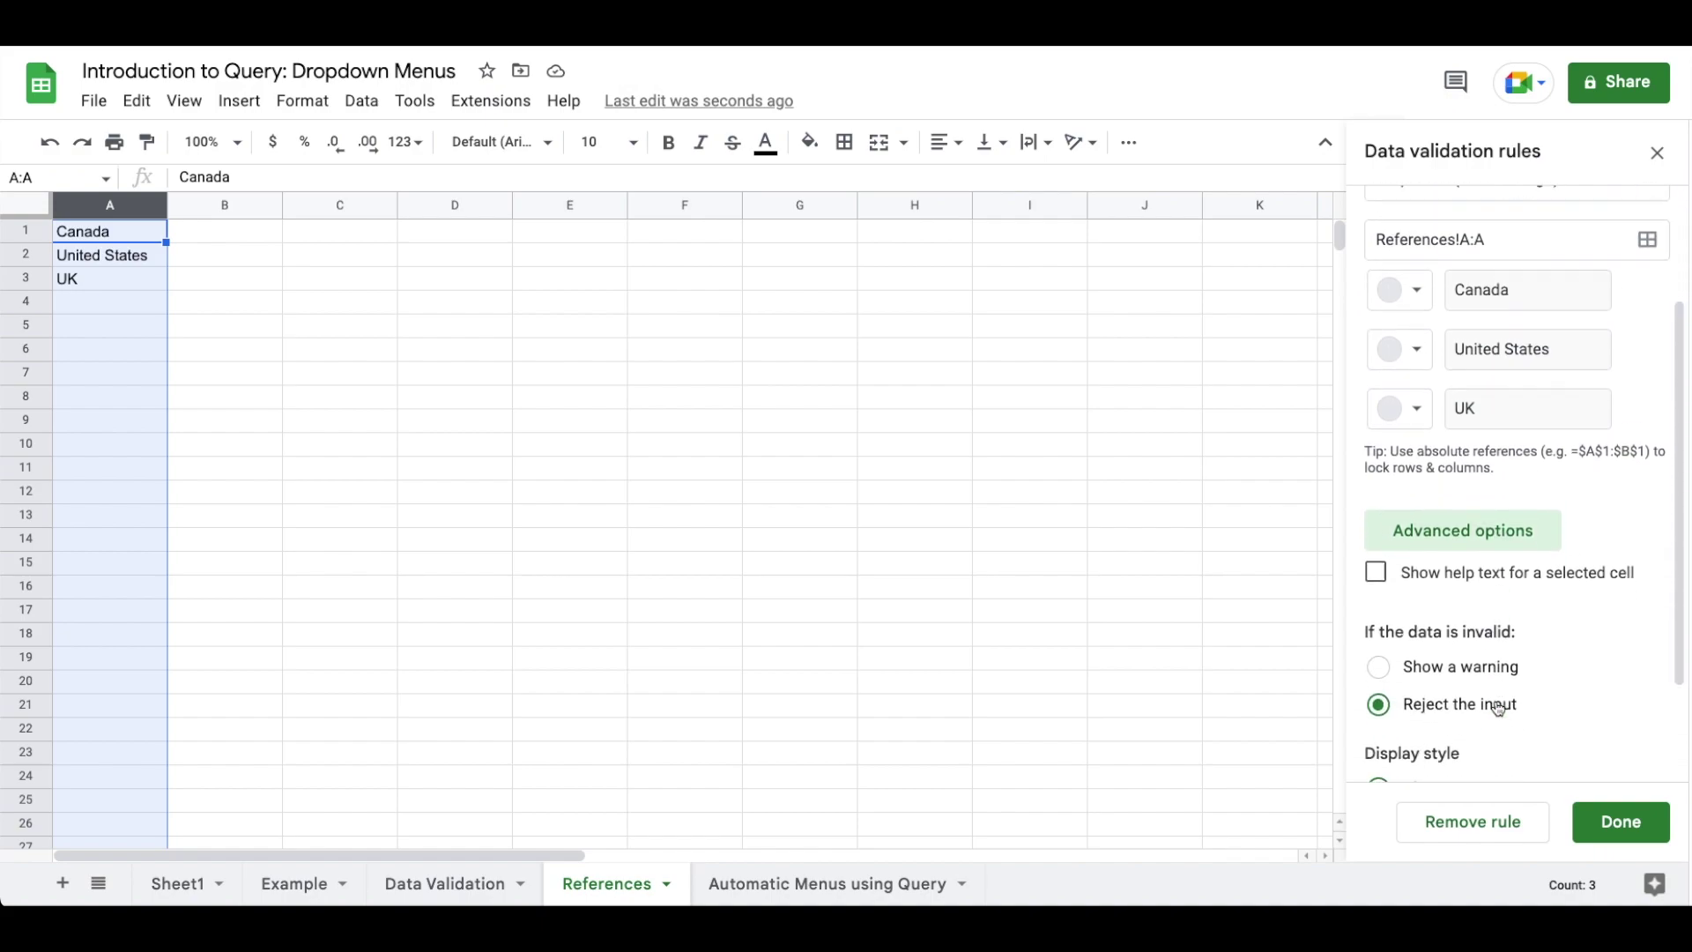
{"action": "left_click", "coordinate": [1424, 688]}
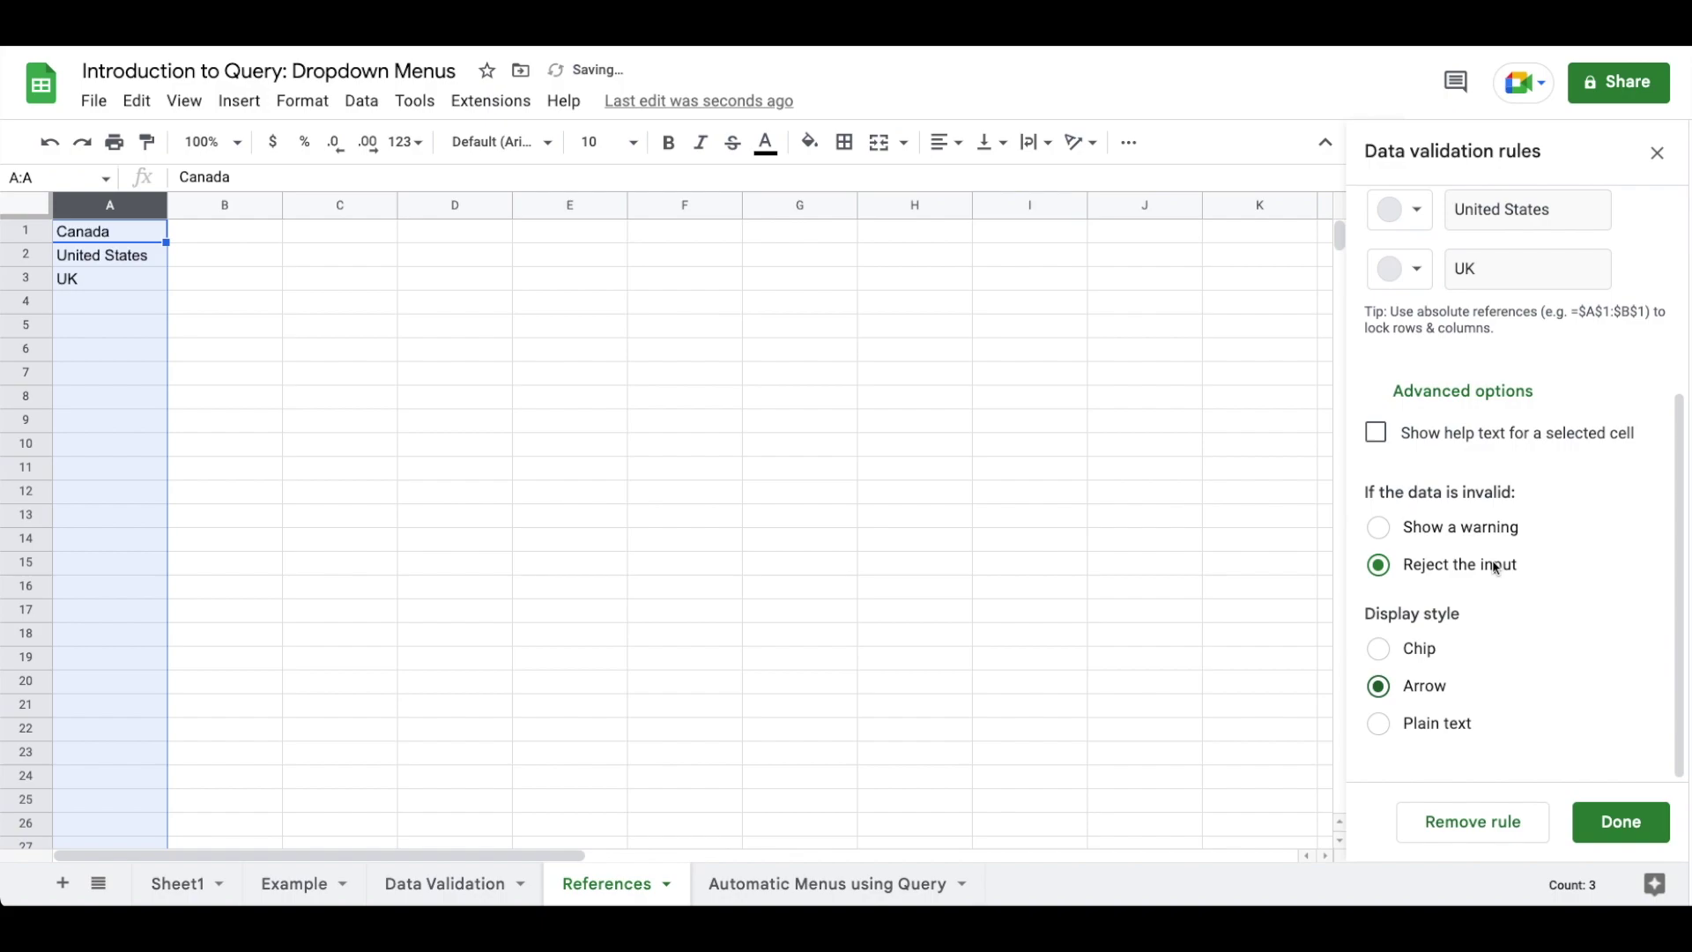
{"action": "left_click", "coordinate": [1620, 829]}
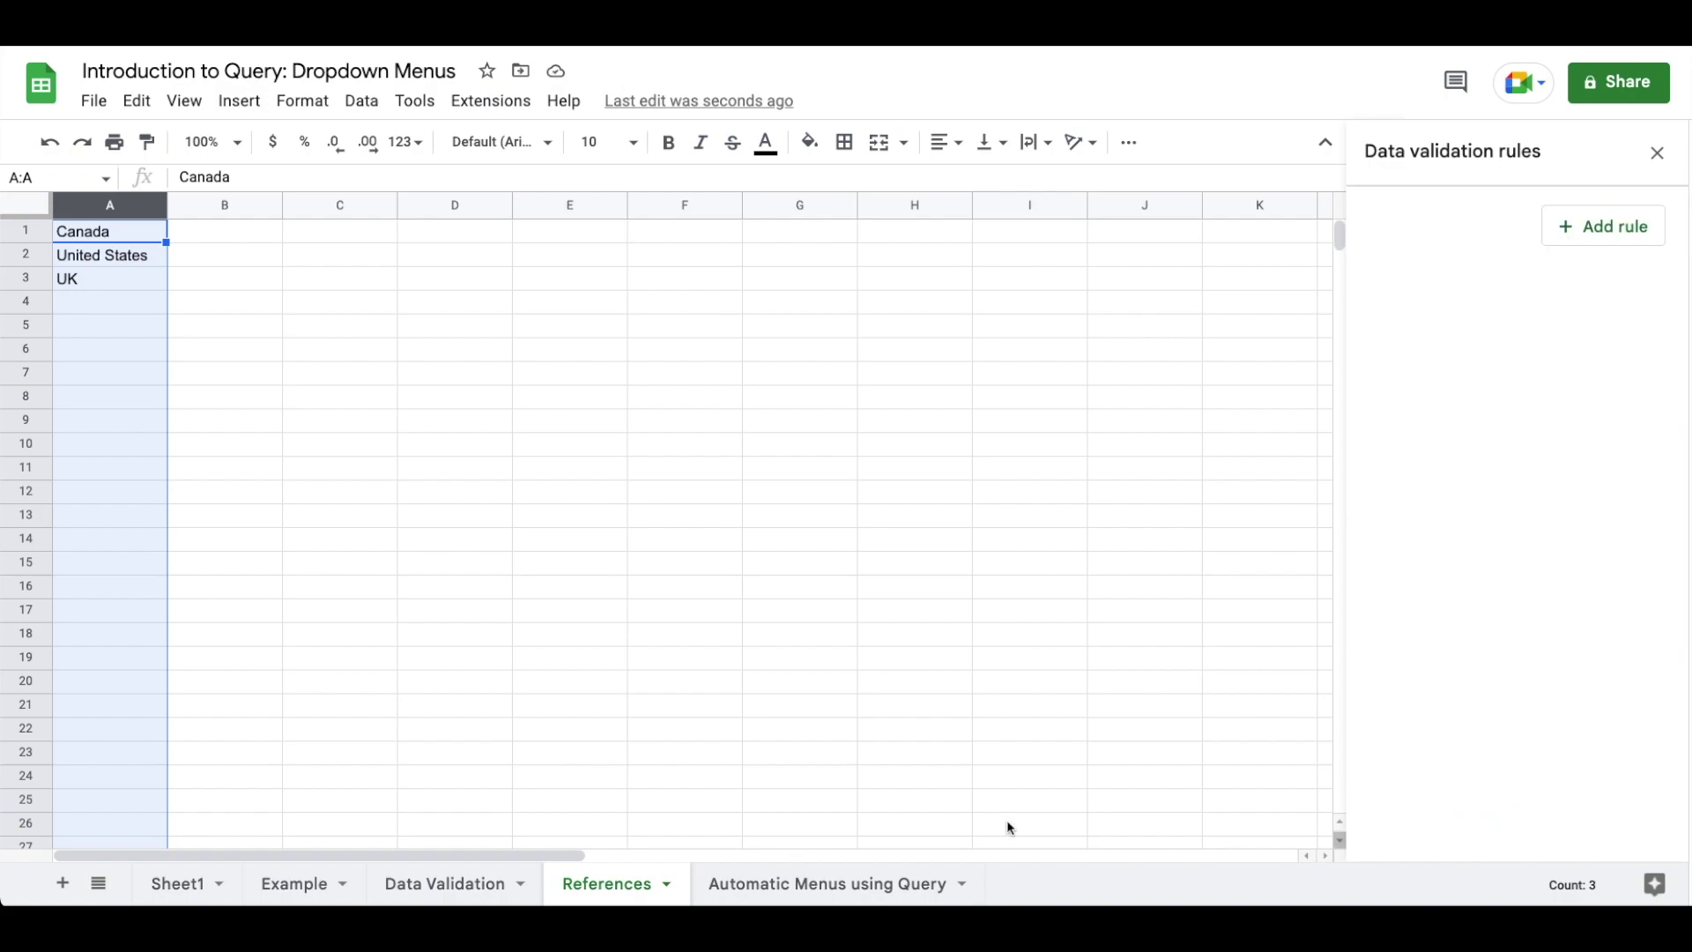
{"action": "left_click", "coordinate": [422, 883]}
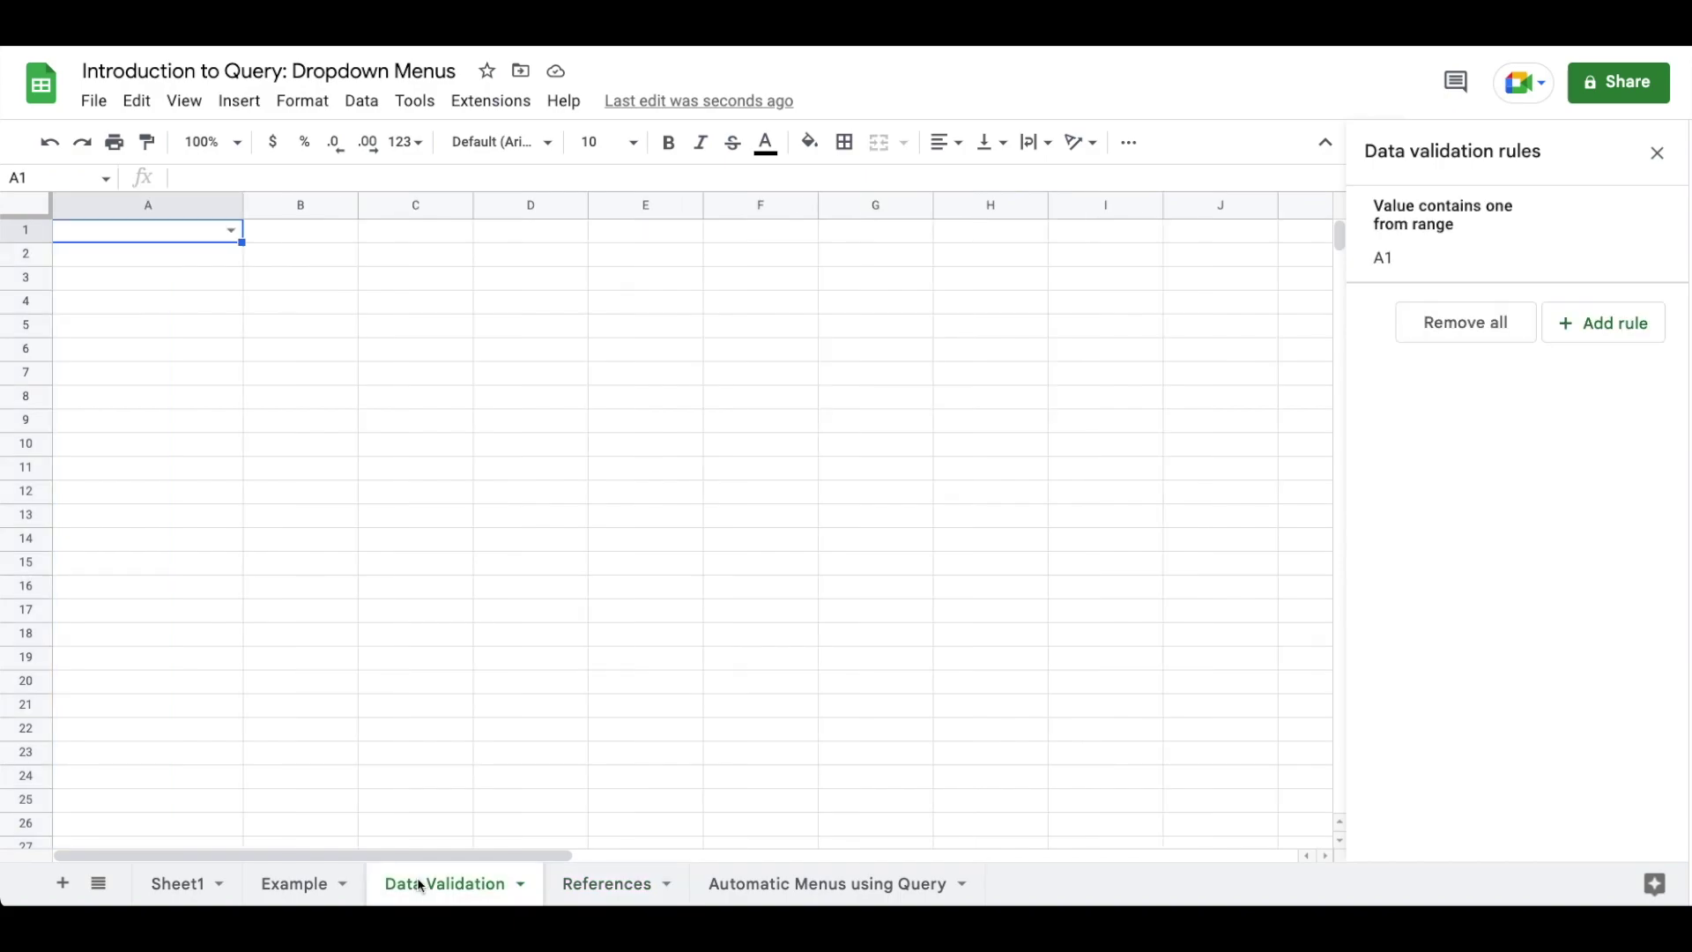
{"action": "left_click", "coordinate": [231, 233]}
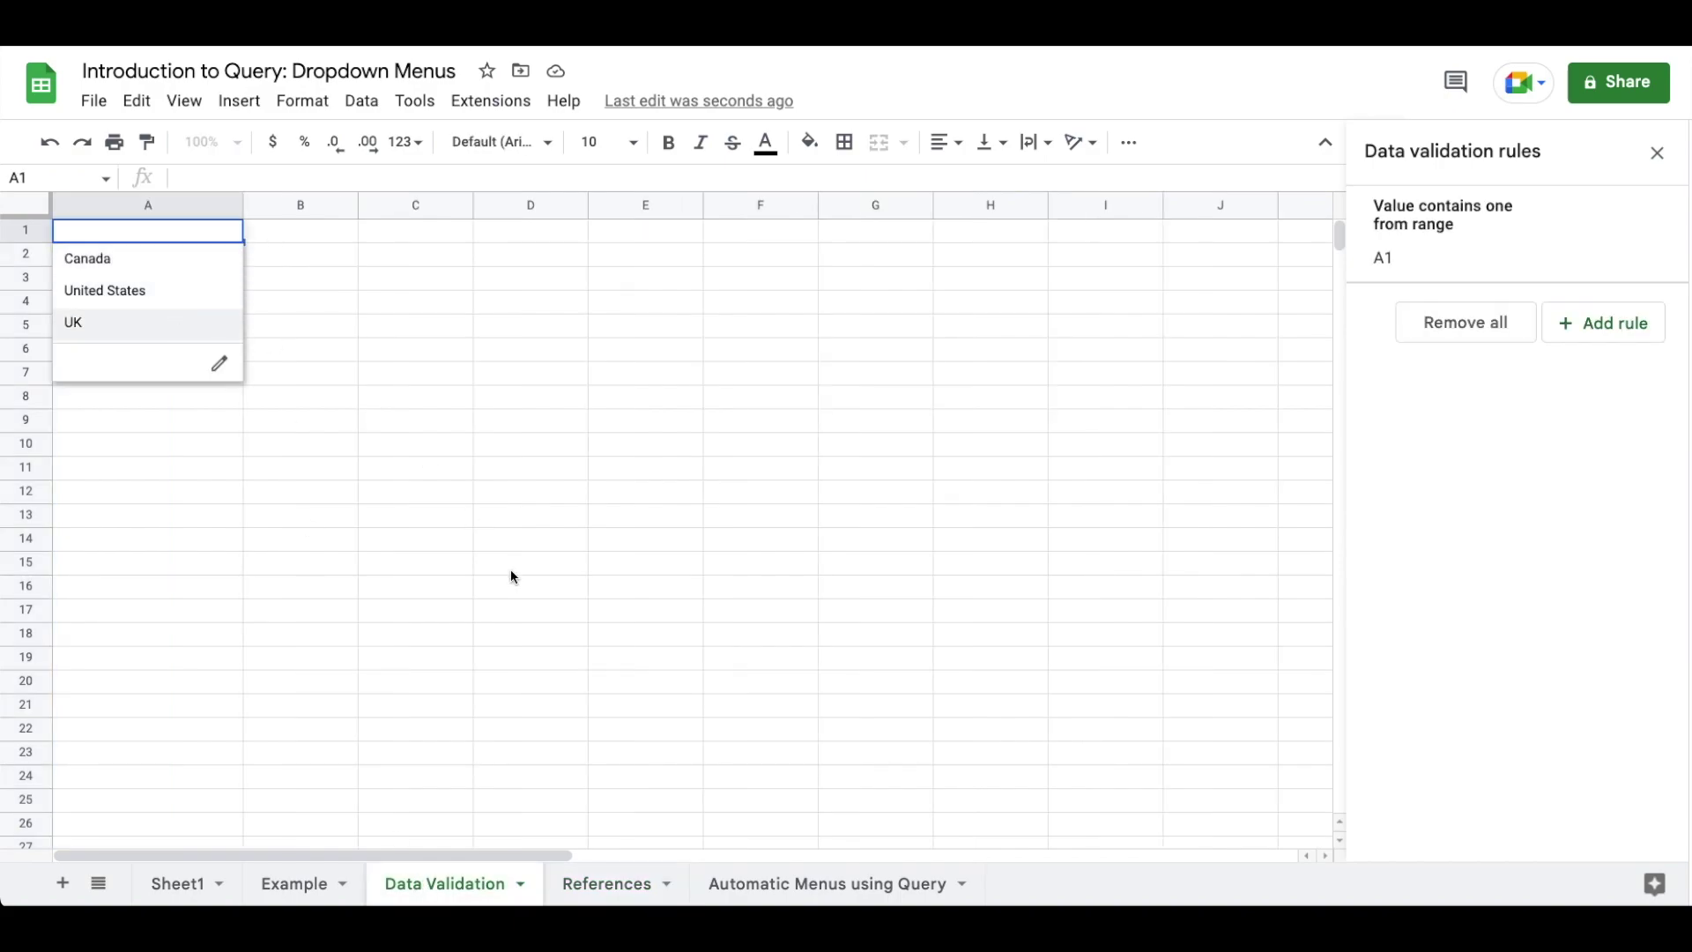
Add Mexico to the country list in cell A4 of the References sheet.
{"action": "left_click", "coordinate": [592, 885]}
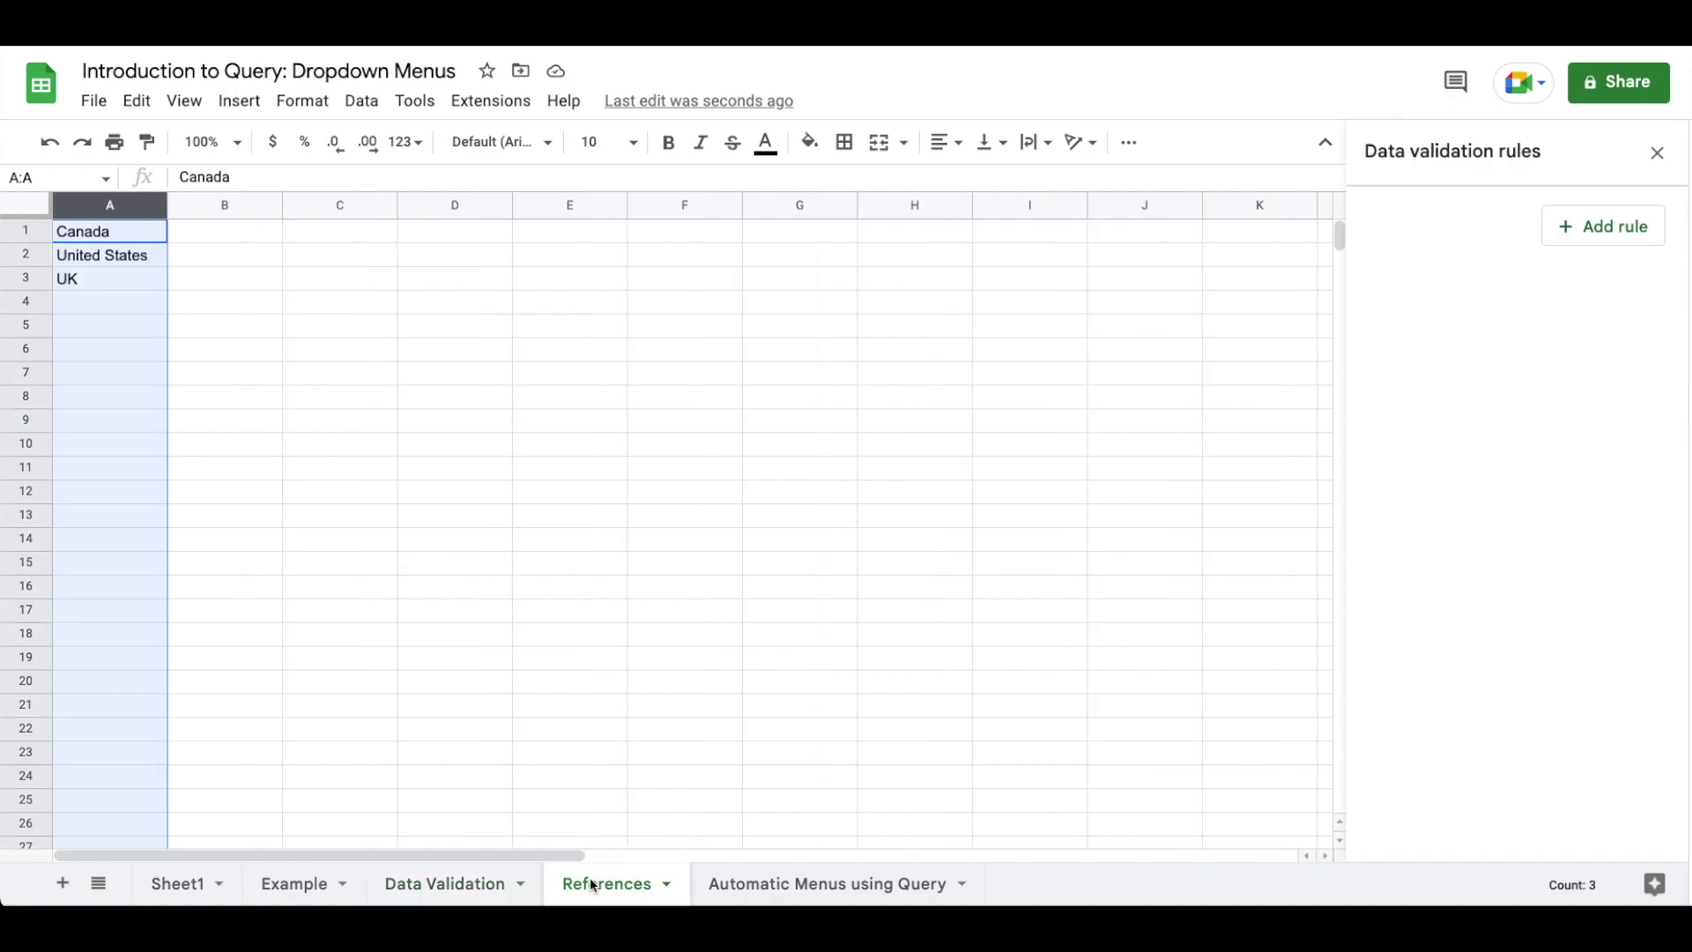
{"action": "left_click", "coordinate": [116, 313]}
{"action": "type", "text": "Mexico"}
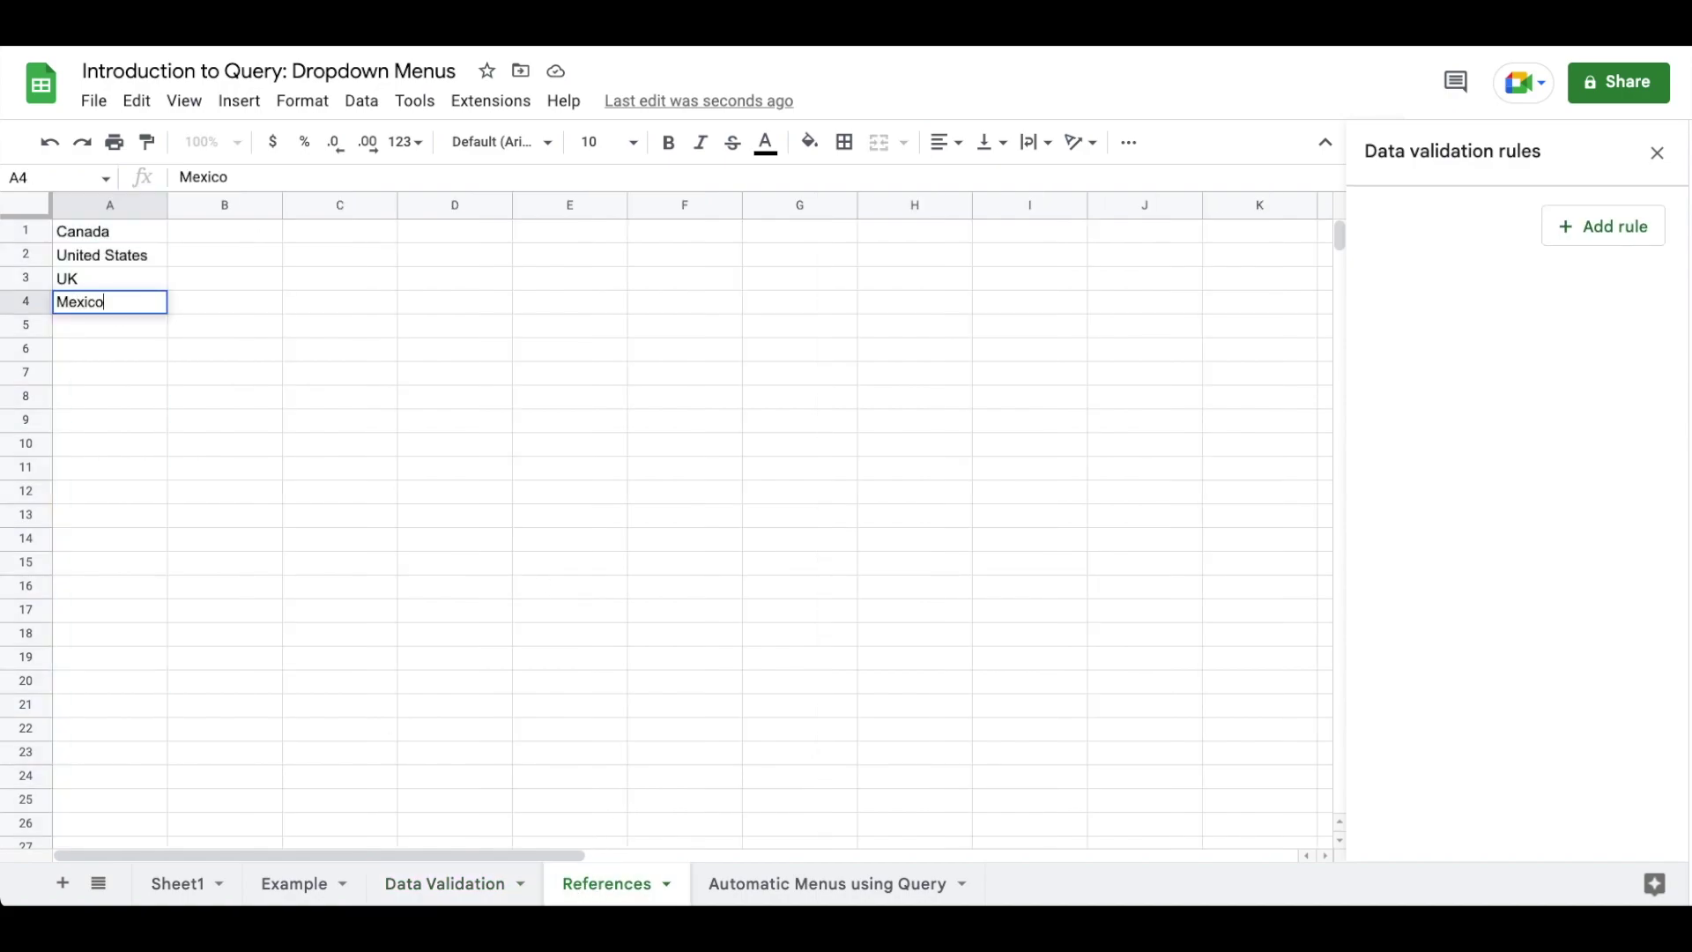
{"action": "key", "text": "Return"}
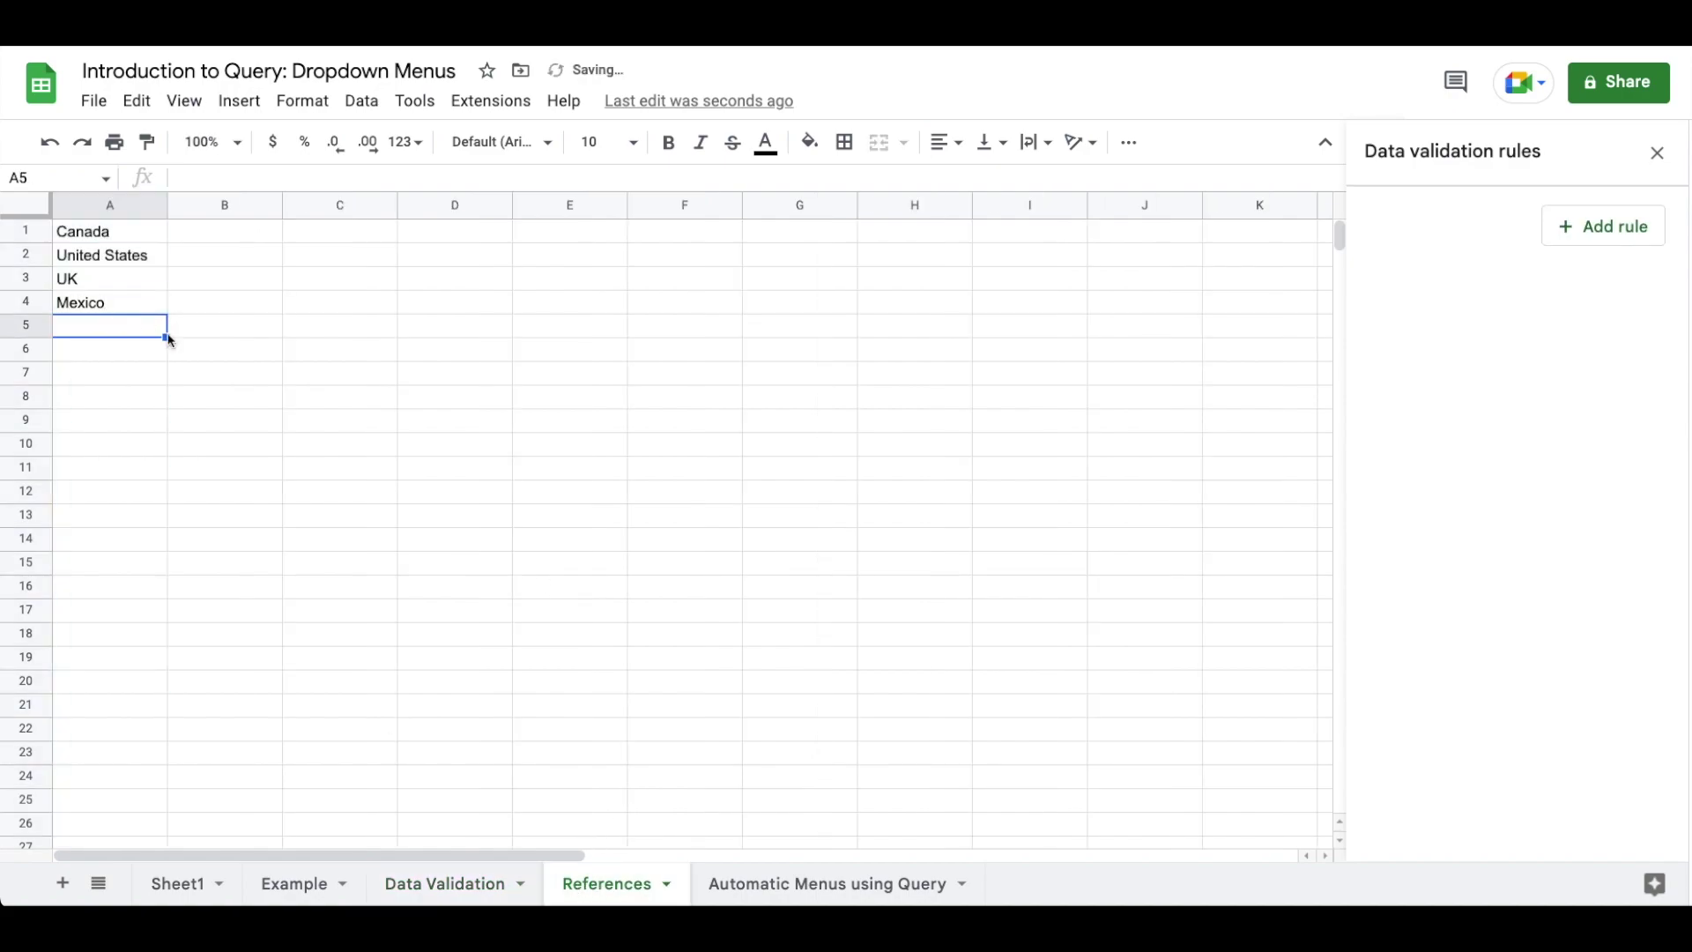
Compare the dropdown choices of cell A1 on the Data Validation sheet with the country list on the References sheet.
{"action": "left_click", "coordinate": [414, 882]}
{"action": "left_click", "coordinate": [229, 229]}
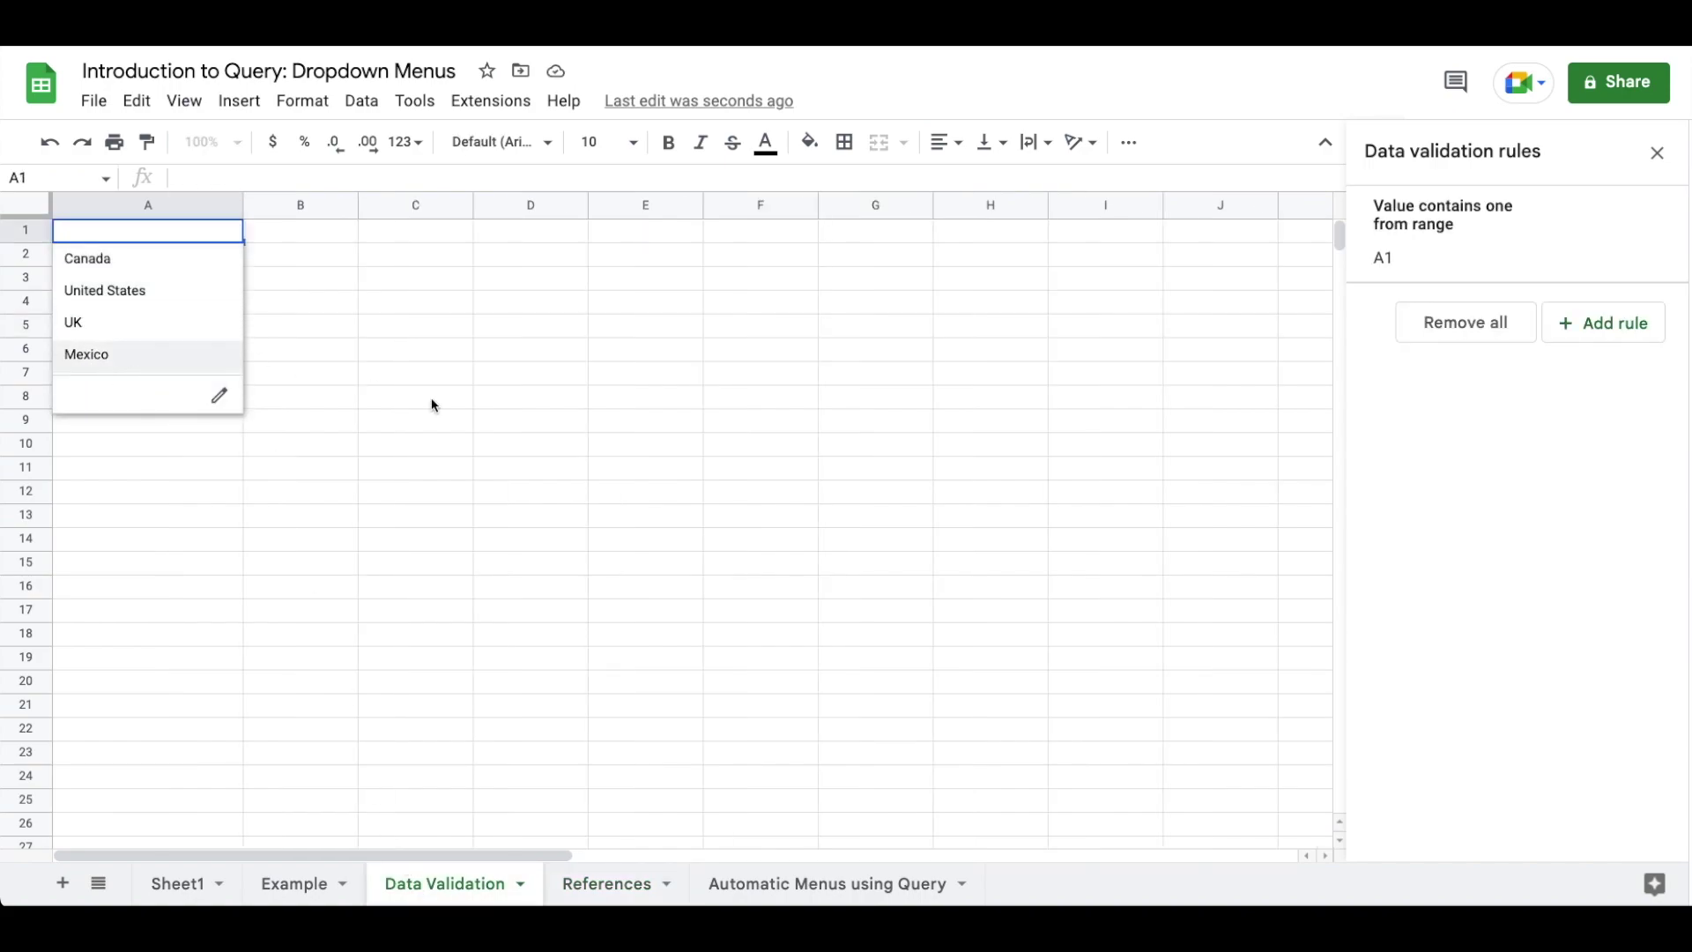
{"action": "key", "text": "Escape"}
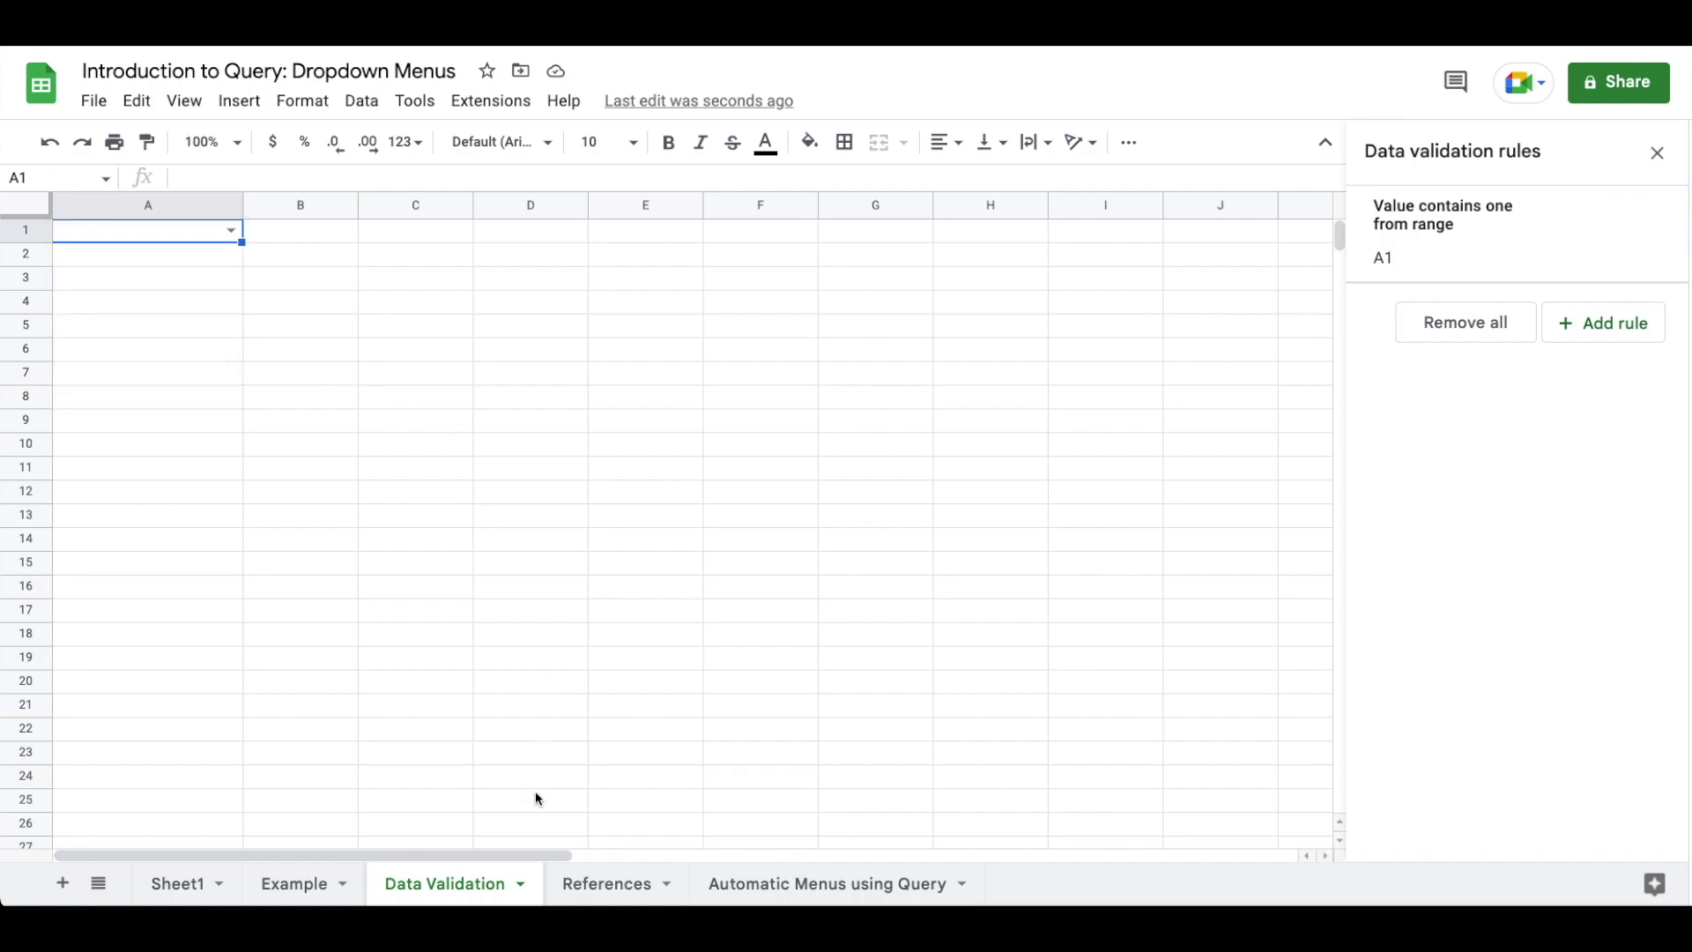
{"action": "left_click", "coordinate": [592, 894]}
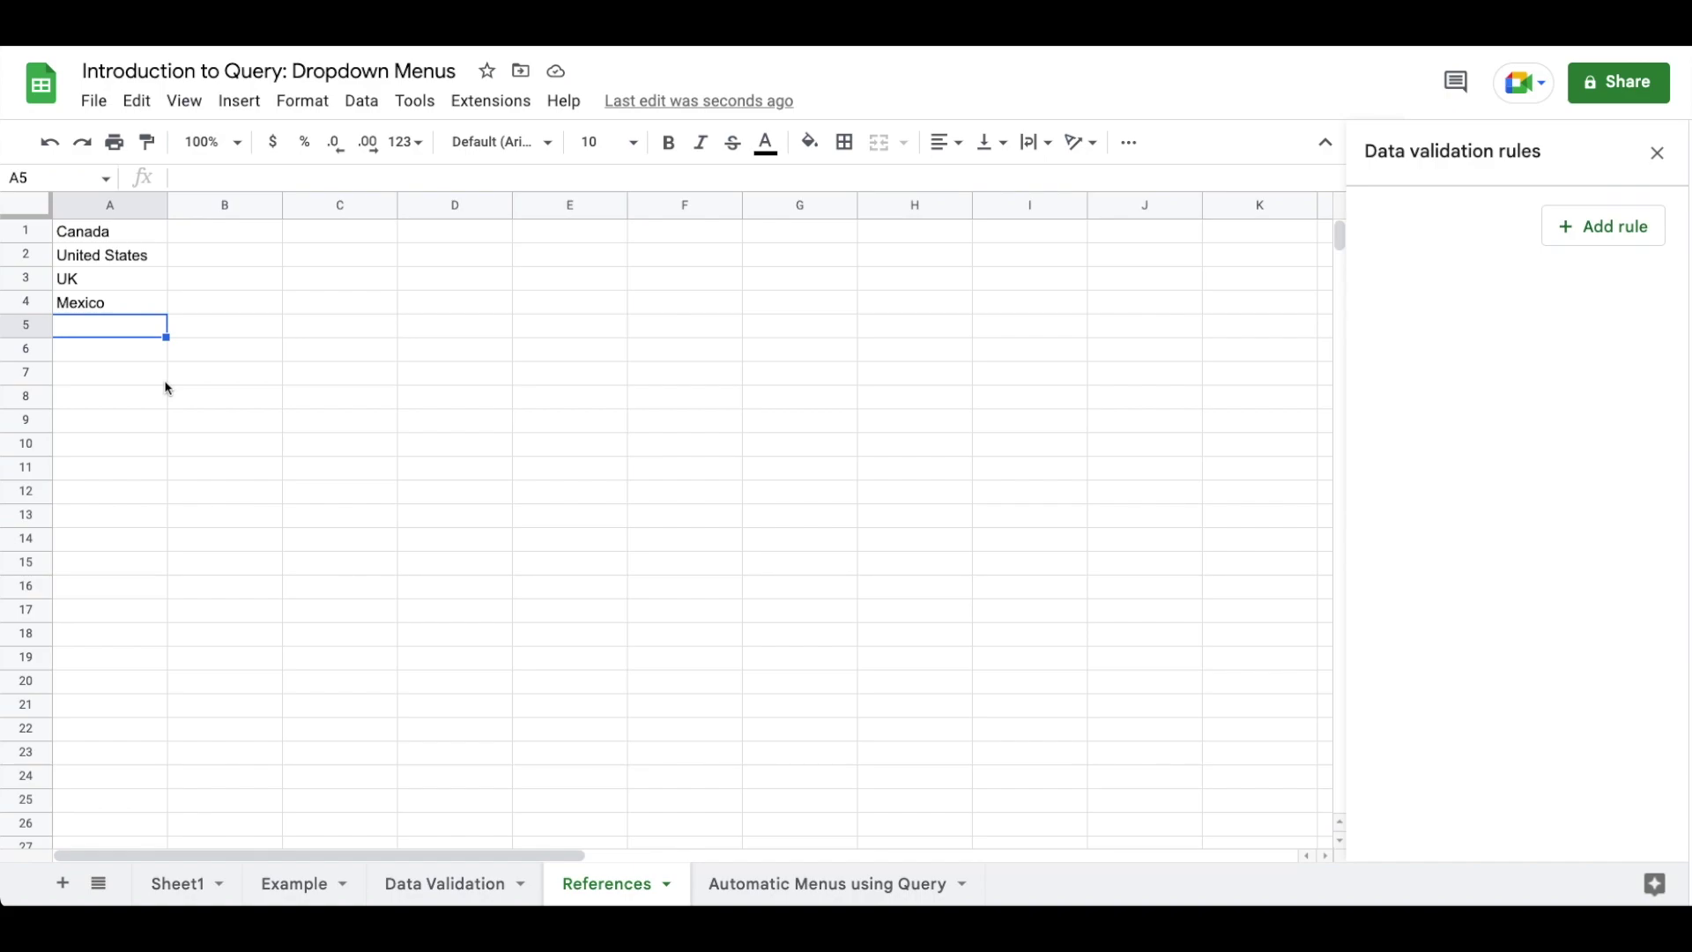
{"action": "left_click", "coordinate": [405, 887]}
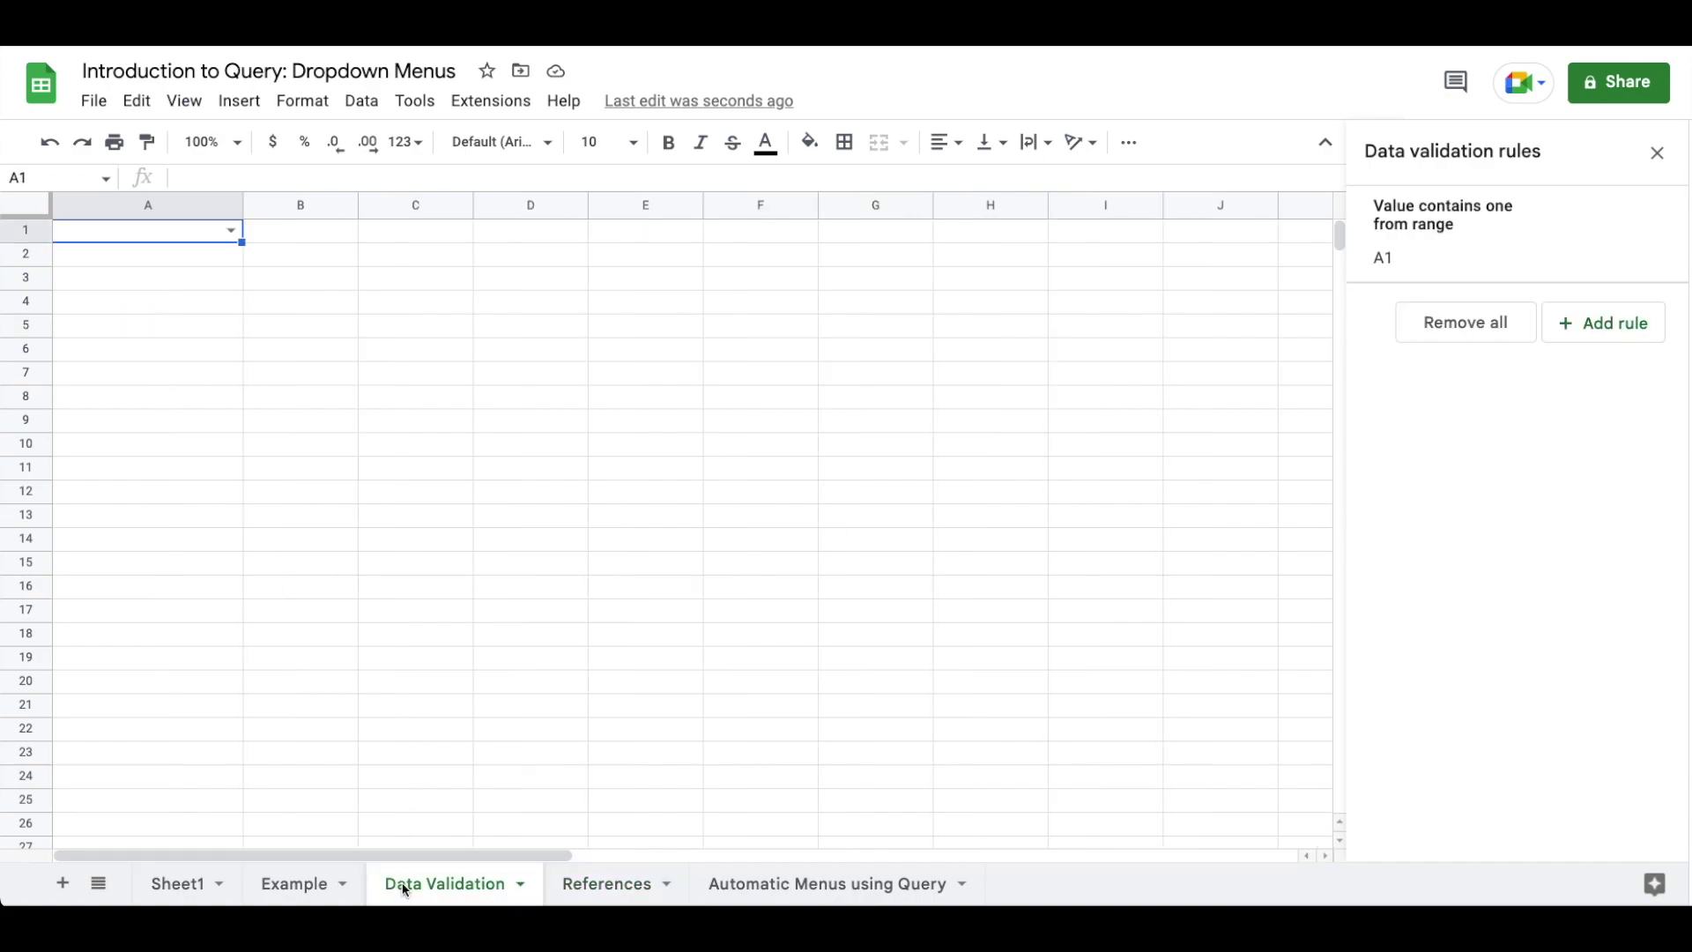
{"action": "left_click", "coordinate": [231, 231]}
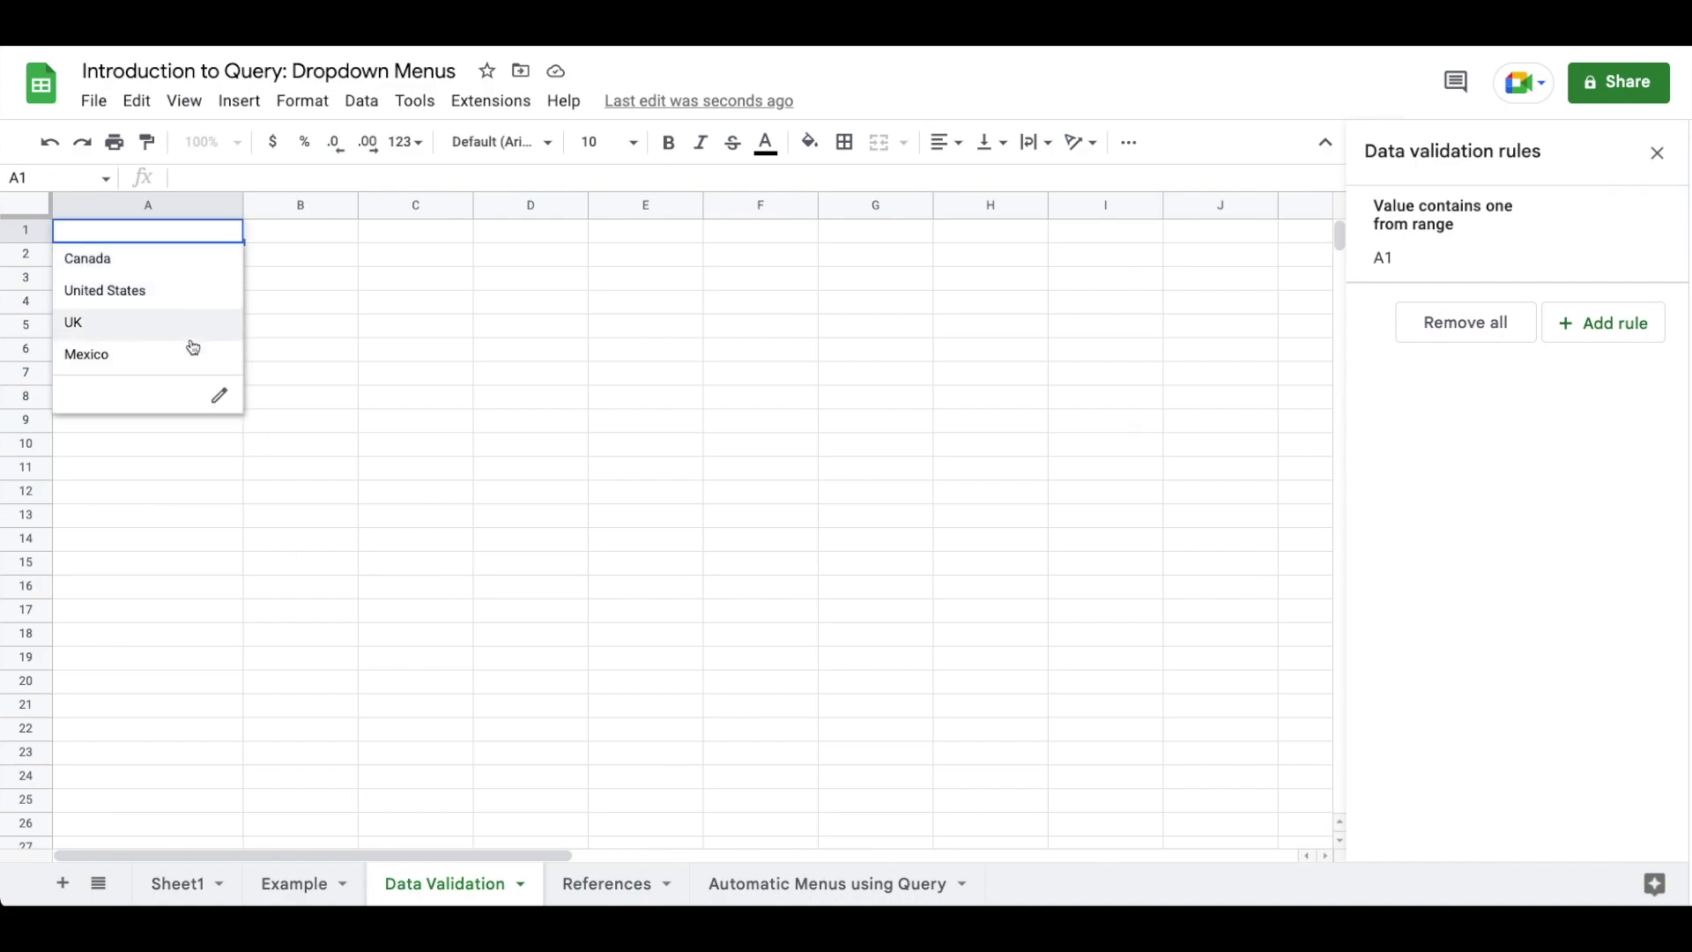
{"action": "key", "text": "Escape"}
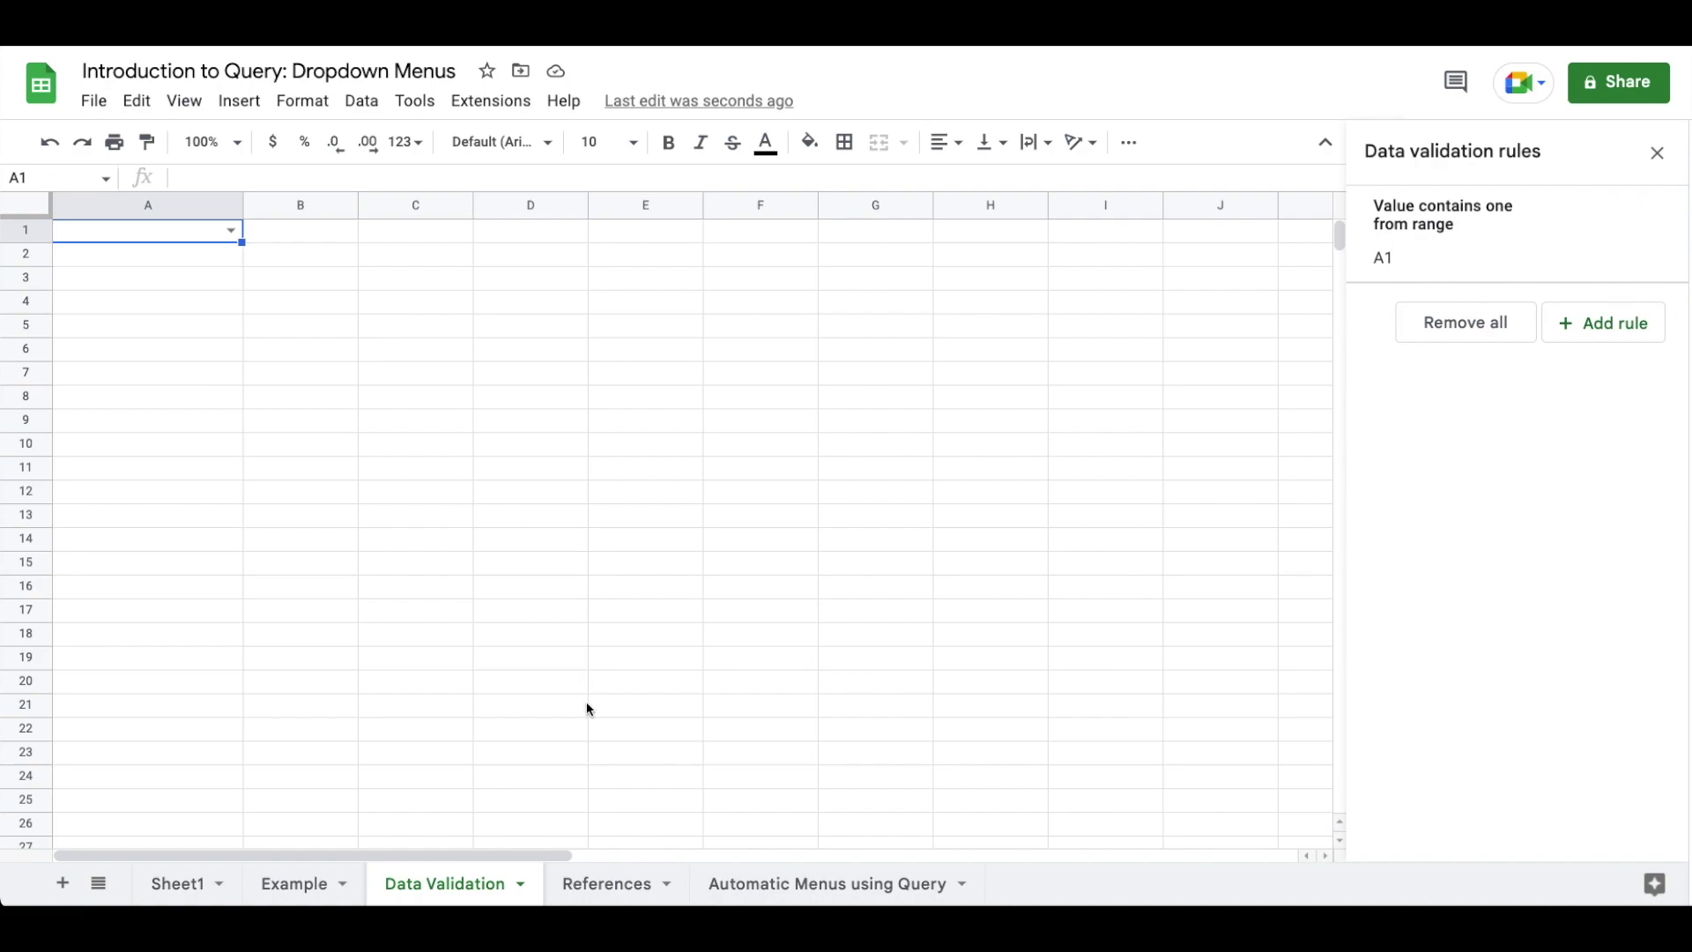
In cell A1 of the Automatic Menus using Query sheet, start a QUERY formula with Sheet1!A:F as its data.
{"action": "left_click", "coordinate": [571, 878]}
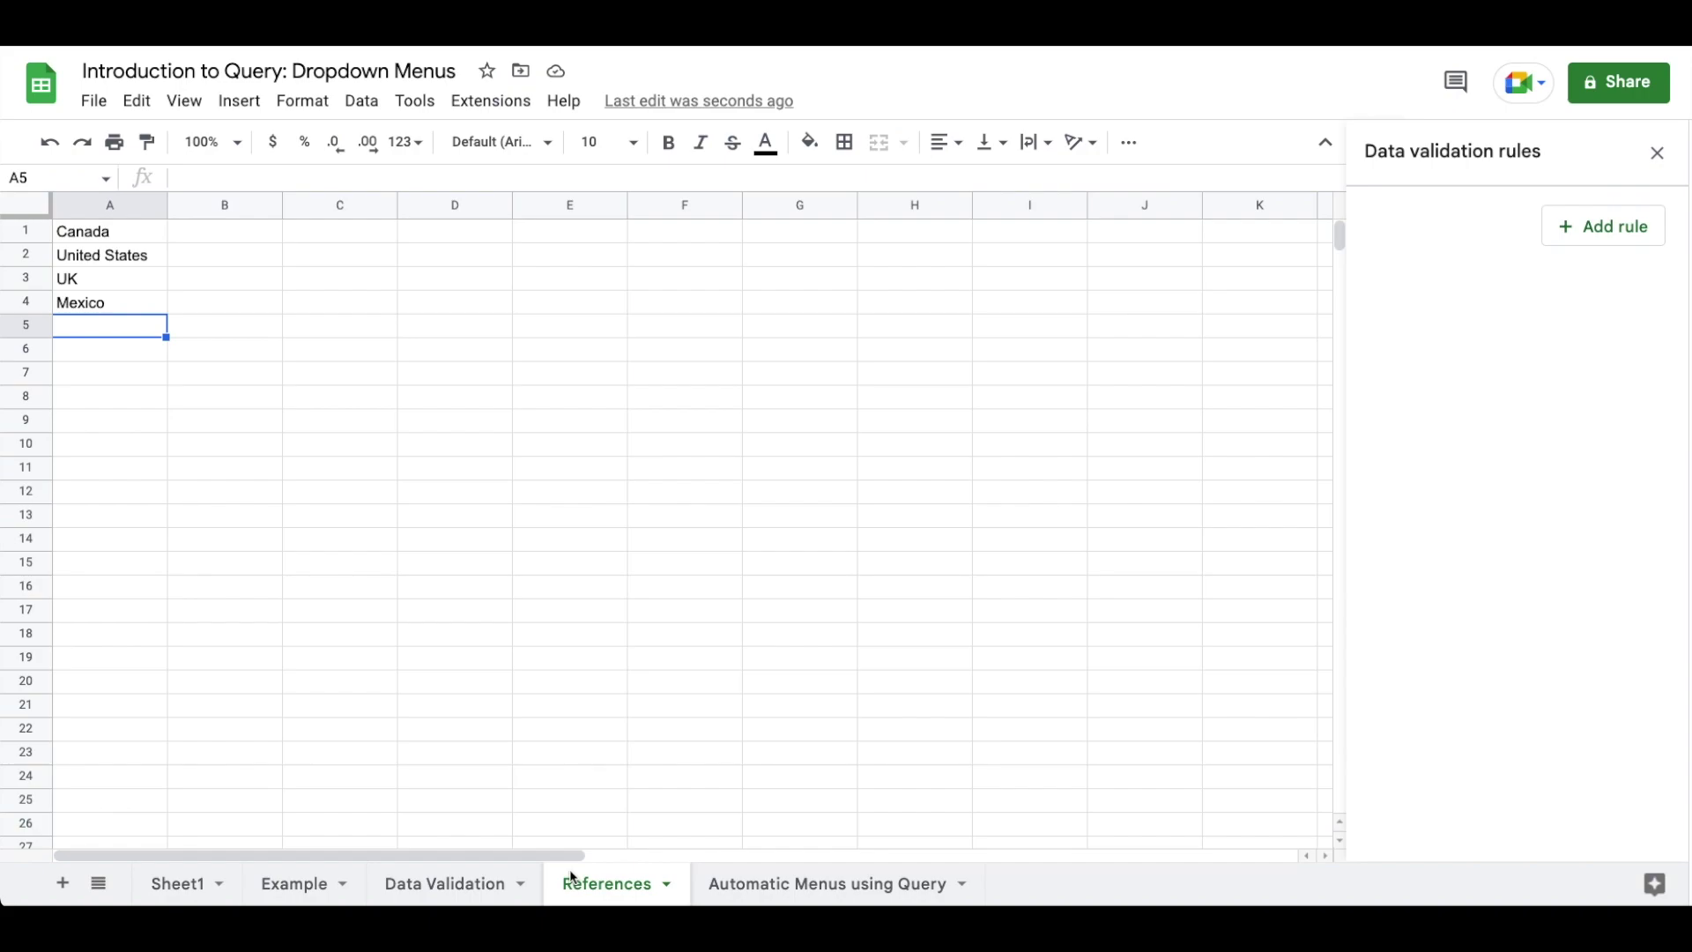
{"action": "key", "text": "ctrl+shift+Page_Down"}
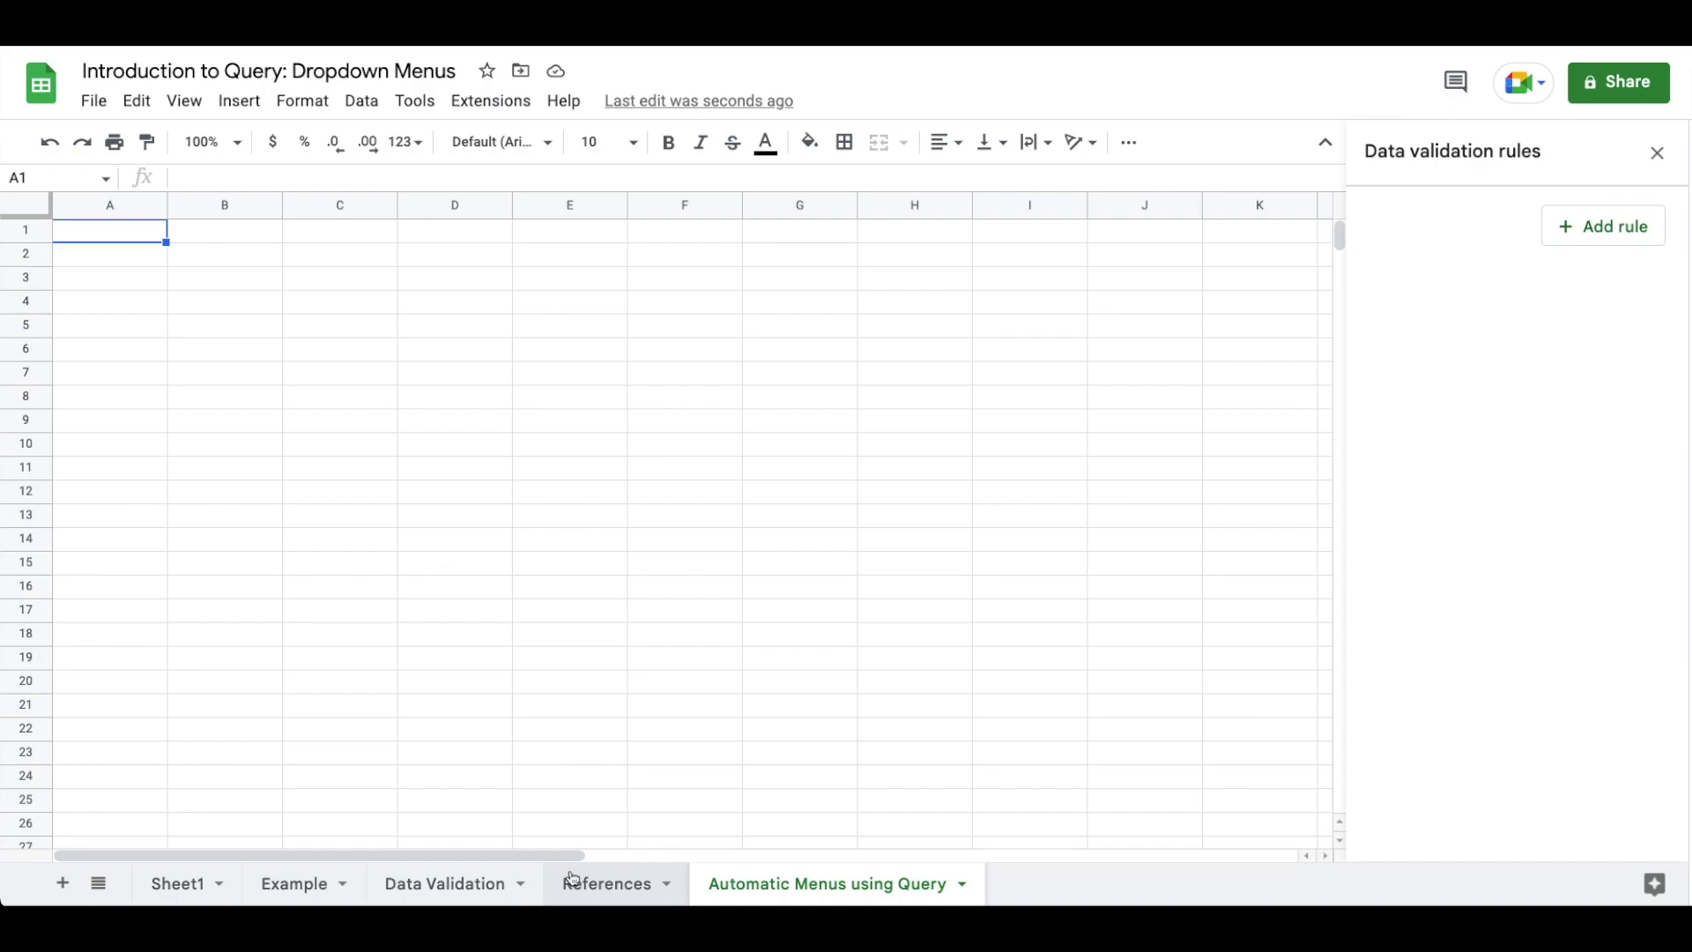
{"action": "type", "text": "=que"}
{"action": "key", "text": "Tab"}
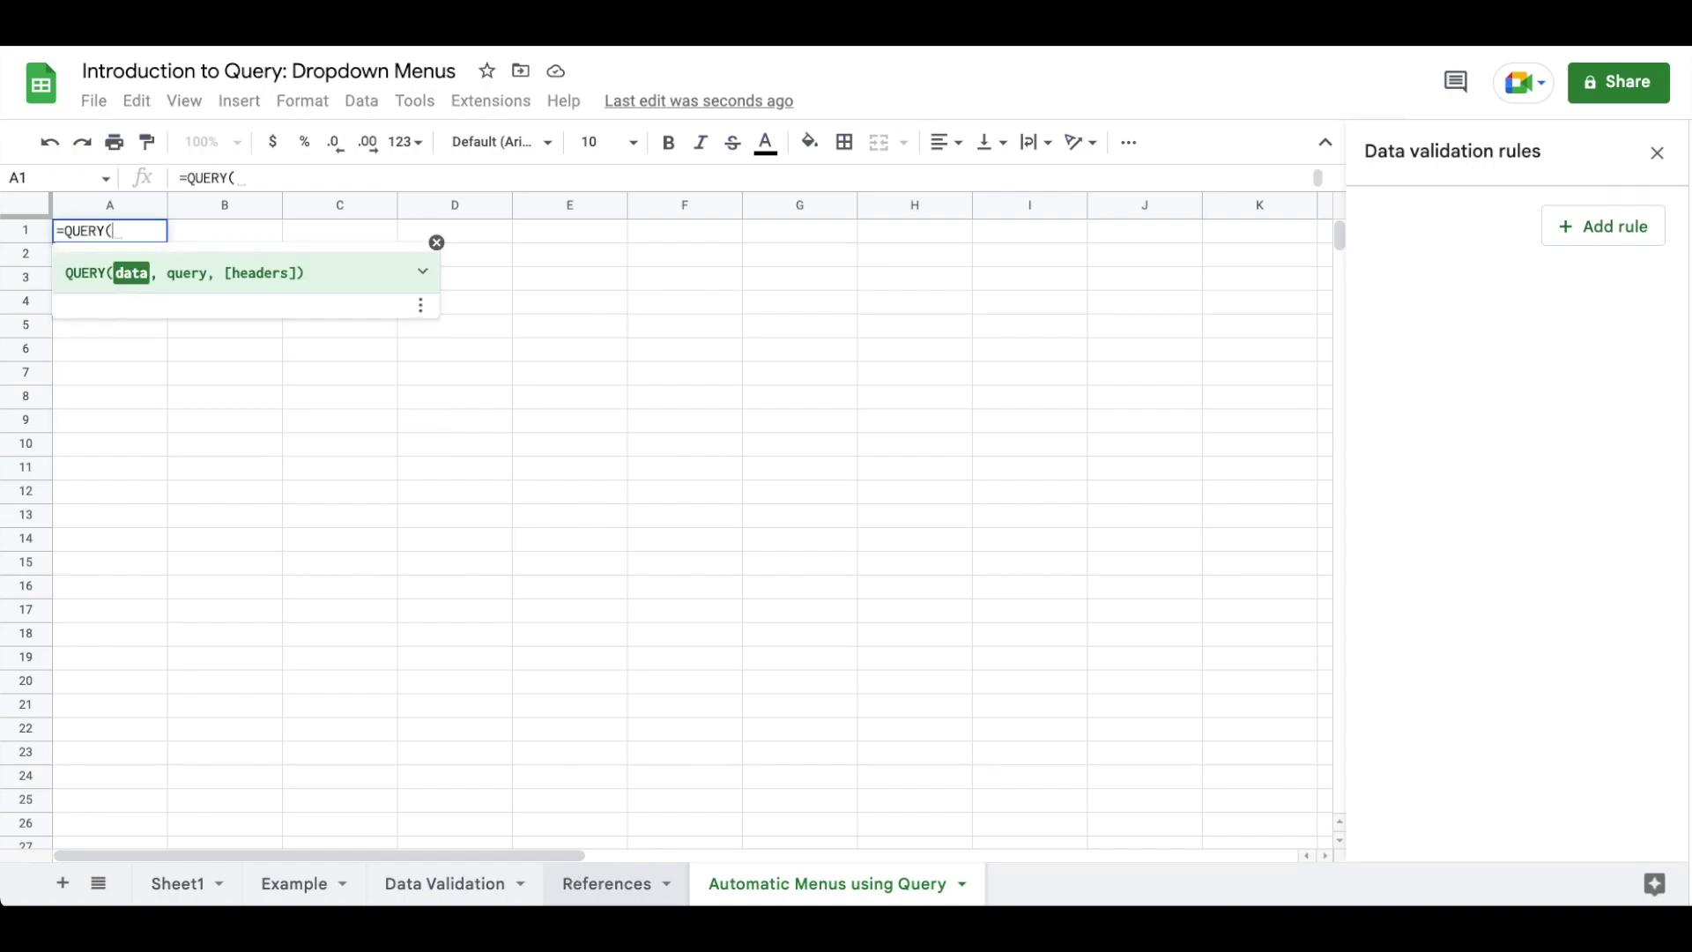
{"action": "left_click", "coordinate": [168, 887]}
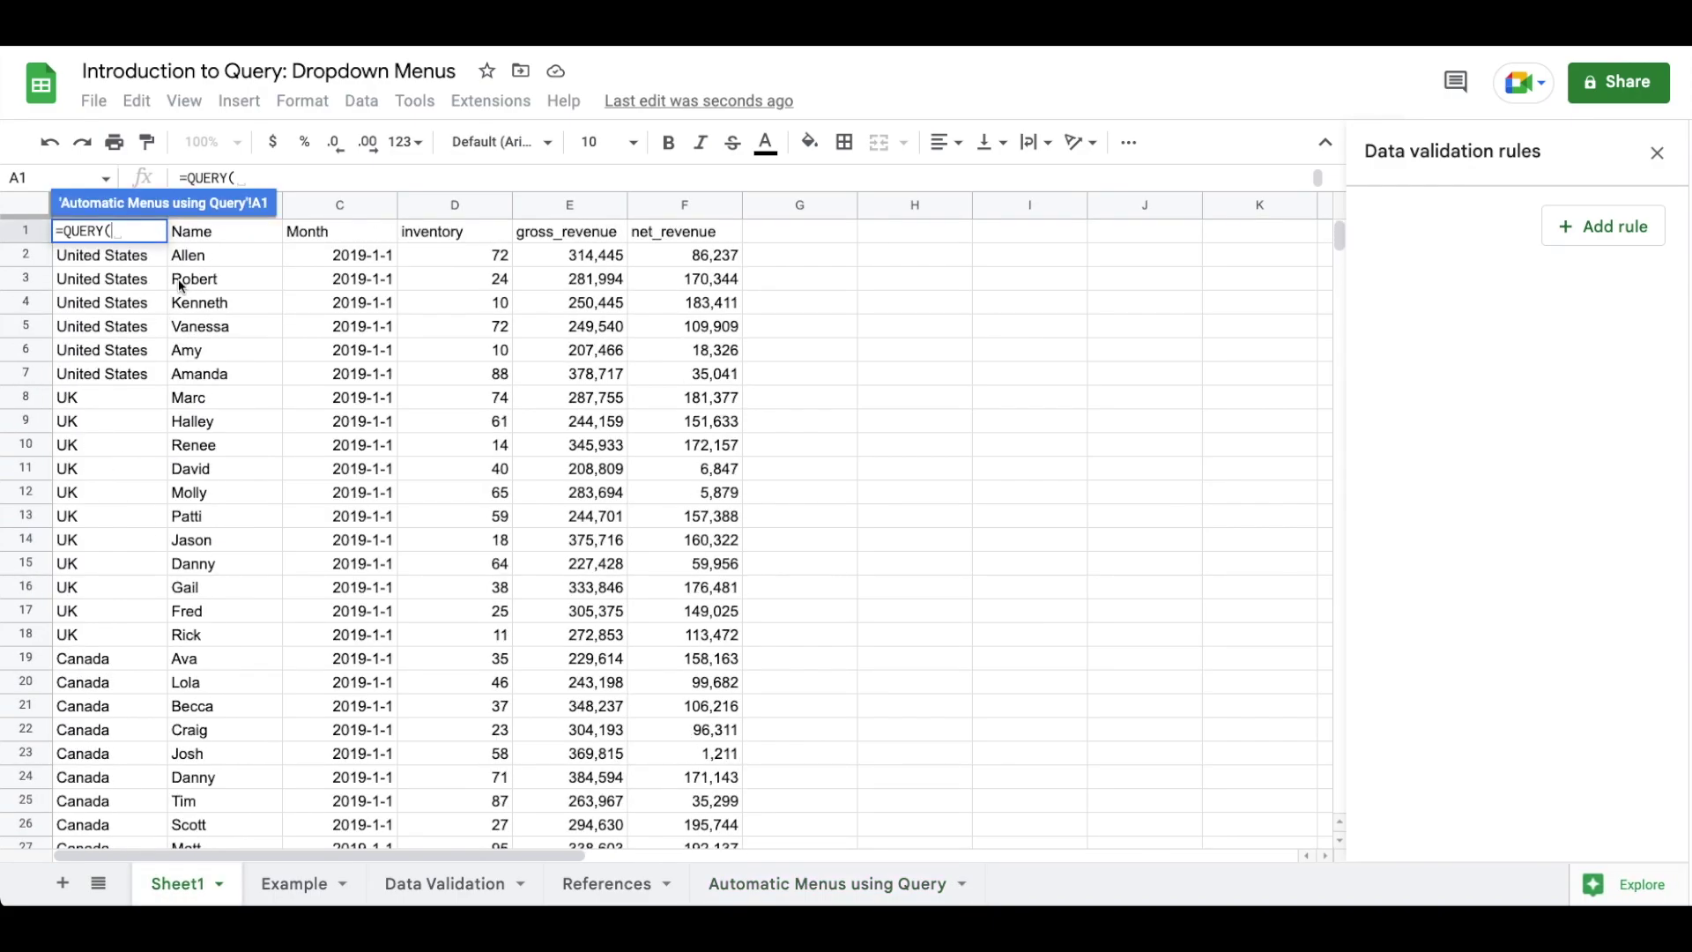
{"action": "left_click", "coordinate": [668, 205]}
{"action": "key", "text": "ctrl+shift+Left"}
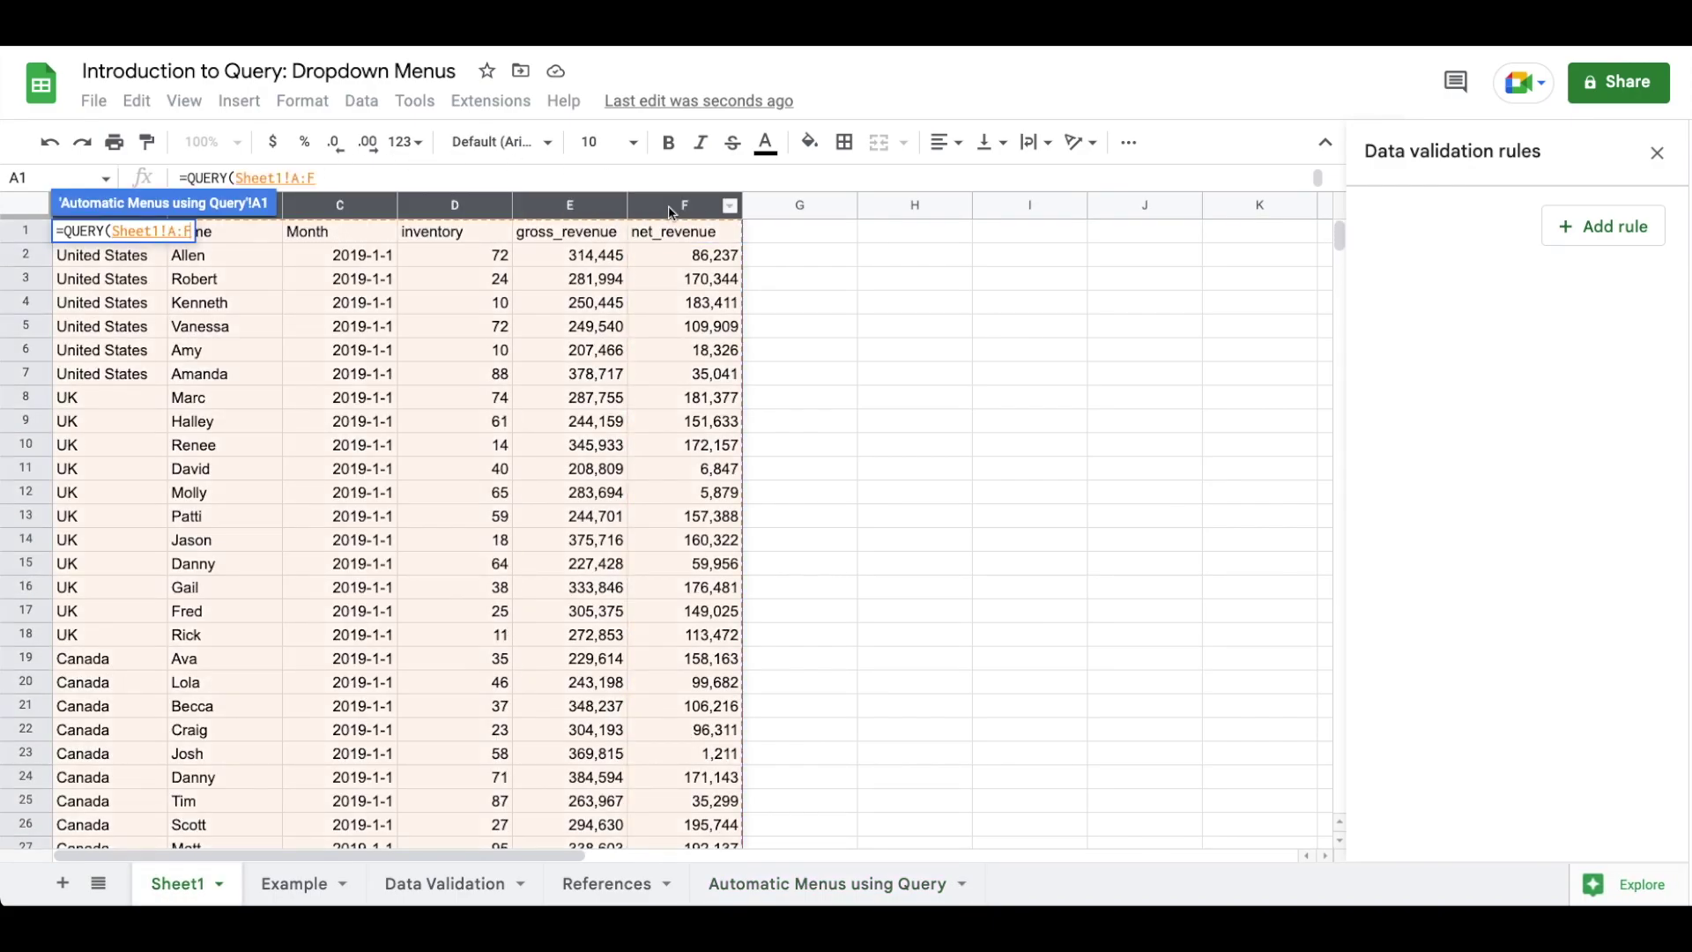
Write the query string's clauses SELECT A and WHERE A is not null, each on its own line.
{"action": "type", "text": ",\""}
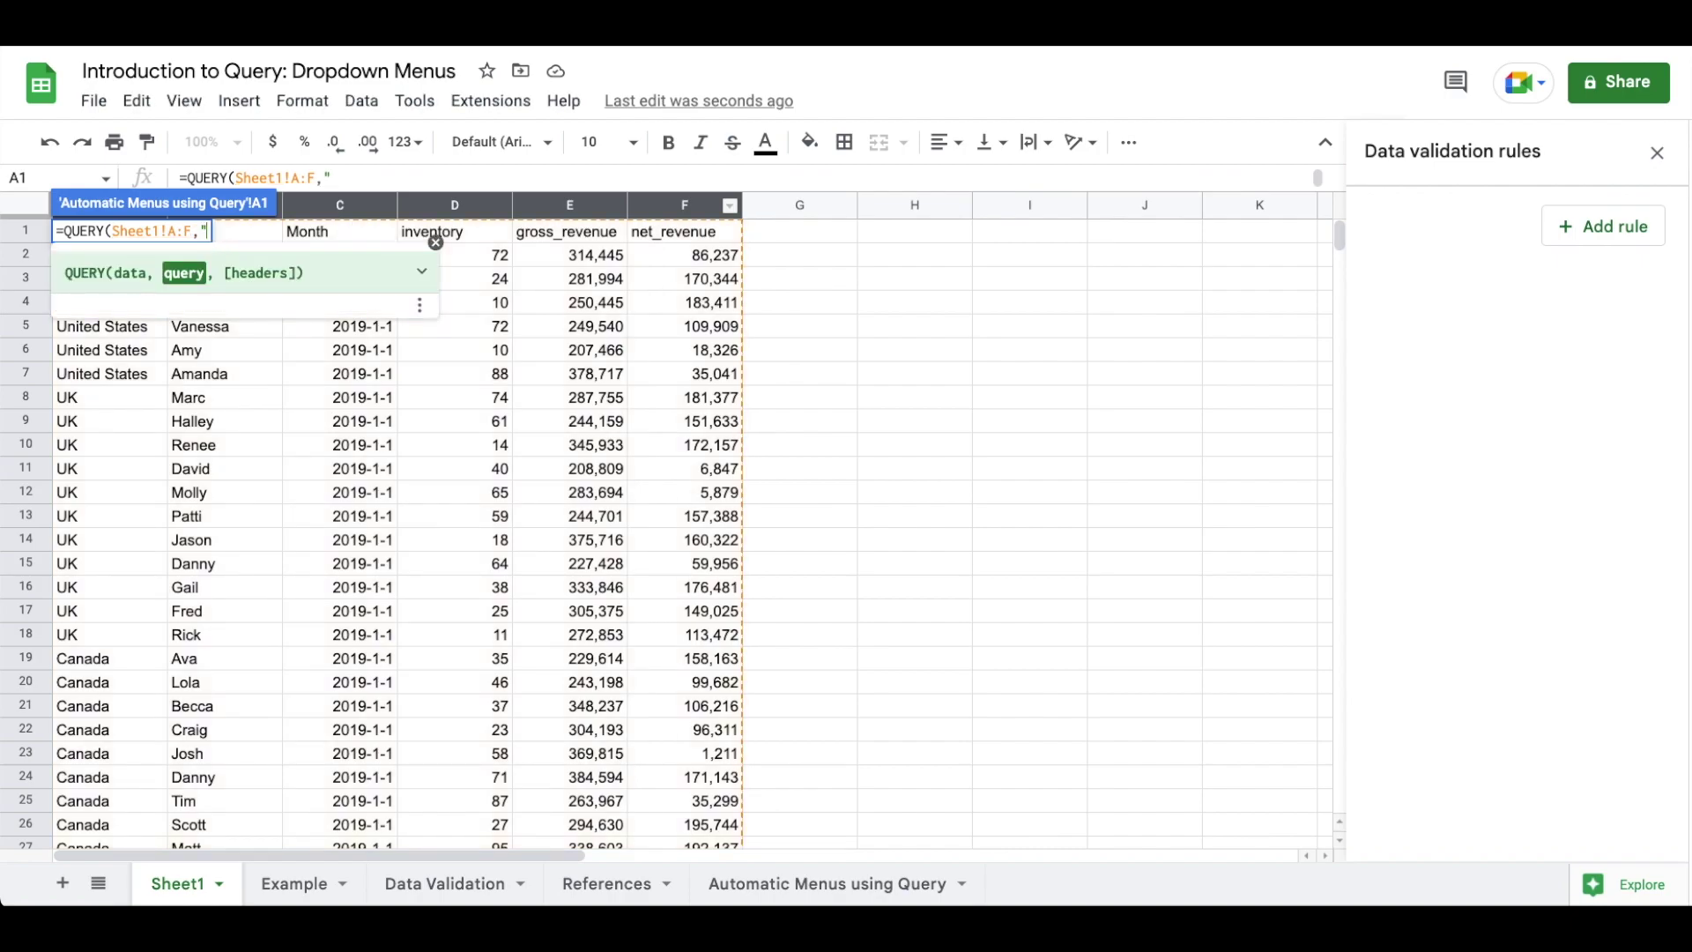
{"action": "key", "text": "alt+Return"}
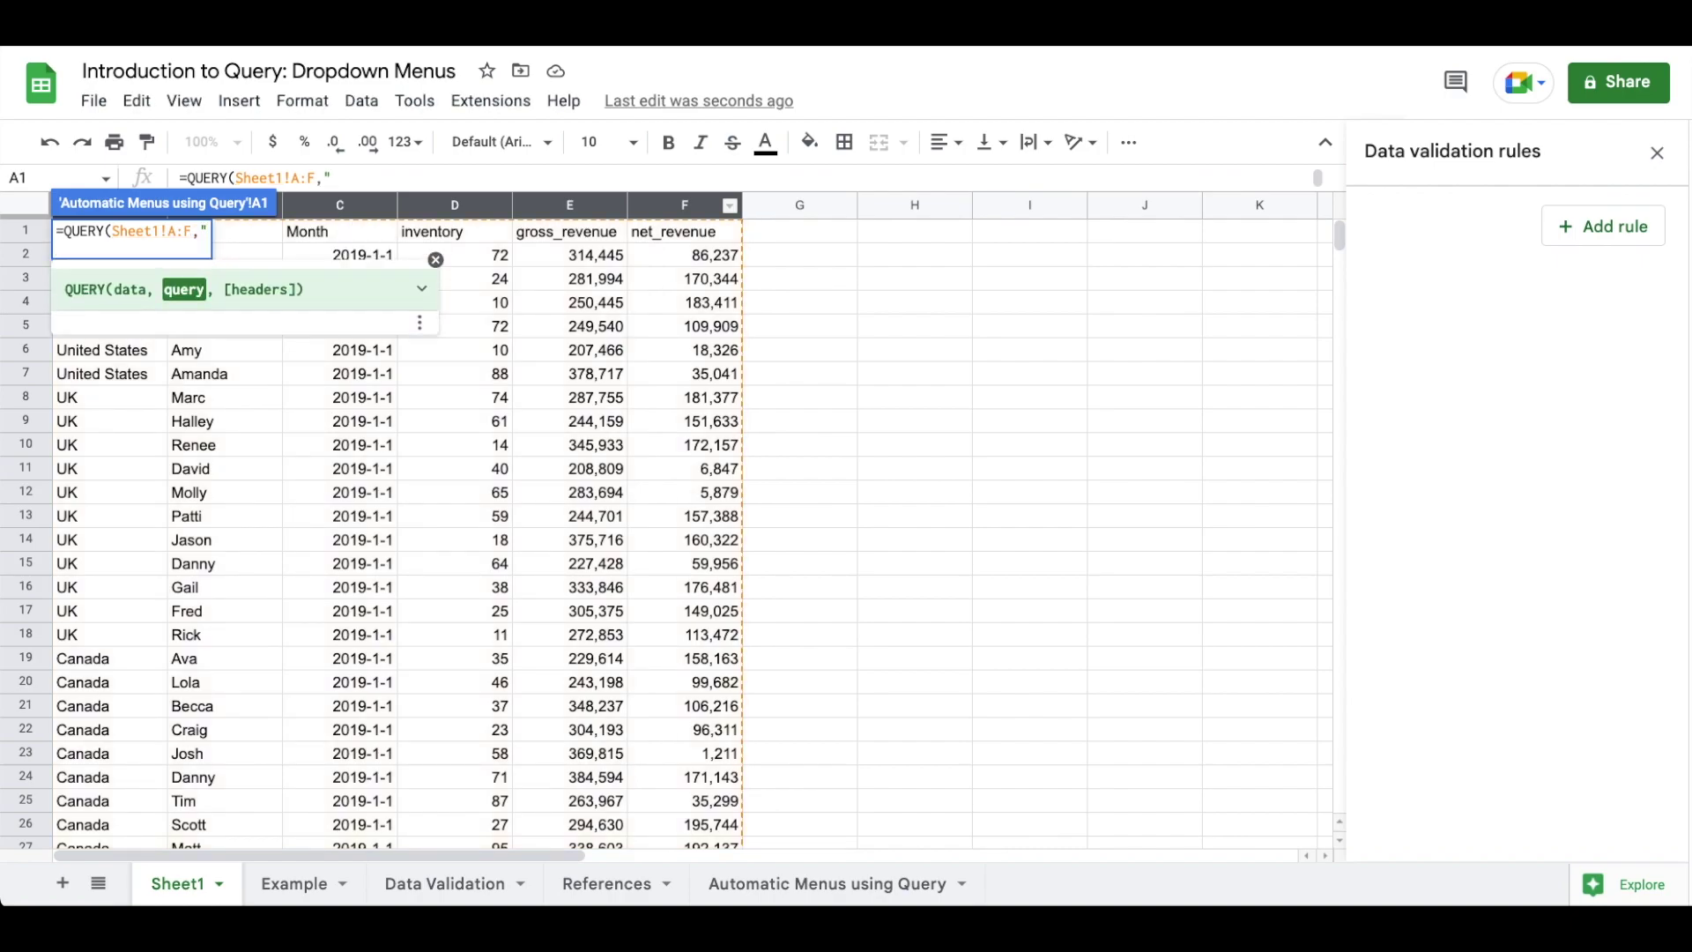
{"action": "type", "text": "SELECT A"}
{"action": "key", "text": "alt+Return"}
{"action": "type", "text": "WHERE"}
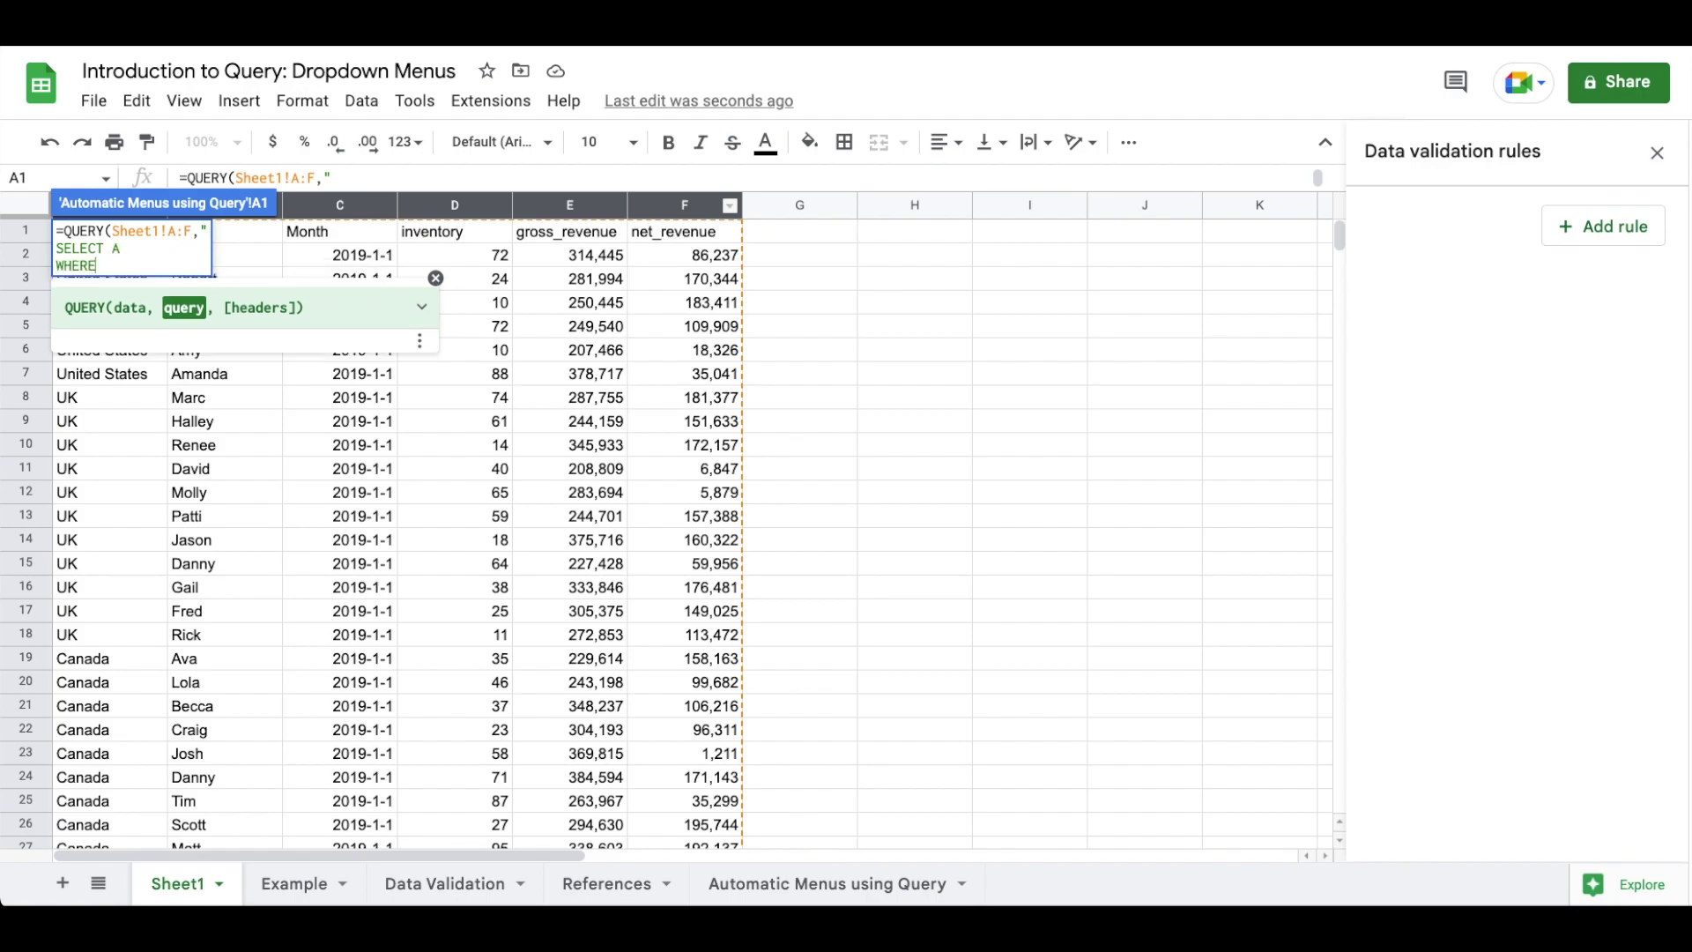
{"action": "type", "text": " A us"}
{"action": "key", "text": "BackSpace"}
{"action": "key", "text": "BackSpace"}
{"action": "key", "text": "BackSpace"}
{"action": "type", "text": "ia"}
{"action": "type", "text": "not null"}
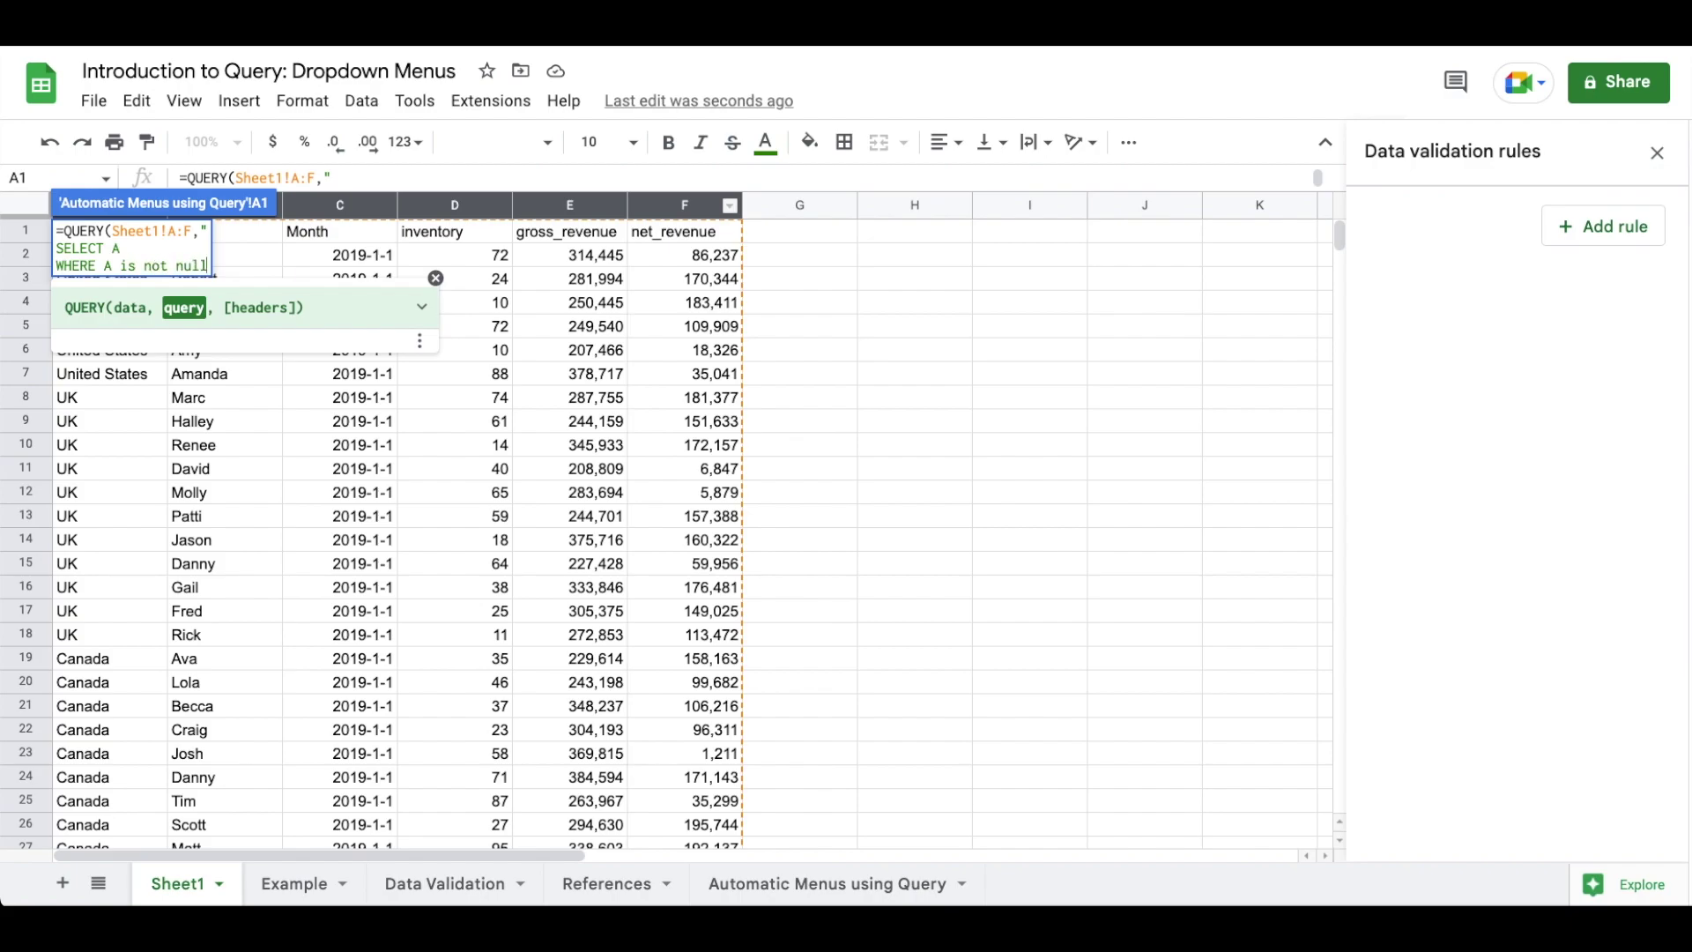
Add an ORDER BY A clause, set the headers argument to 1, and enter the QUERY formula.
{"action": "key", "text": "ctrl+Return"}
{"action": "type", "text": "OR"}
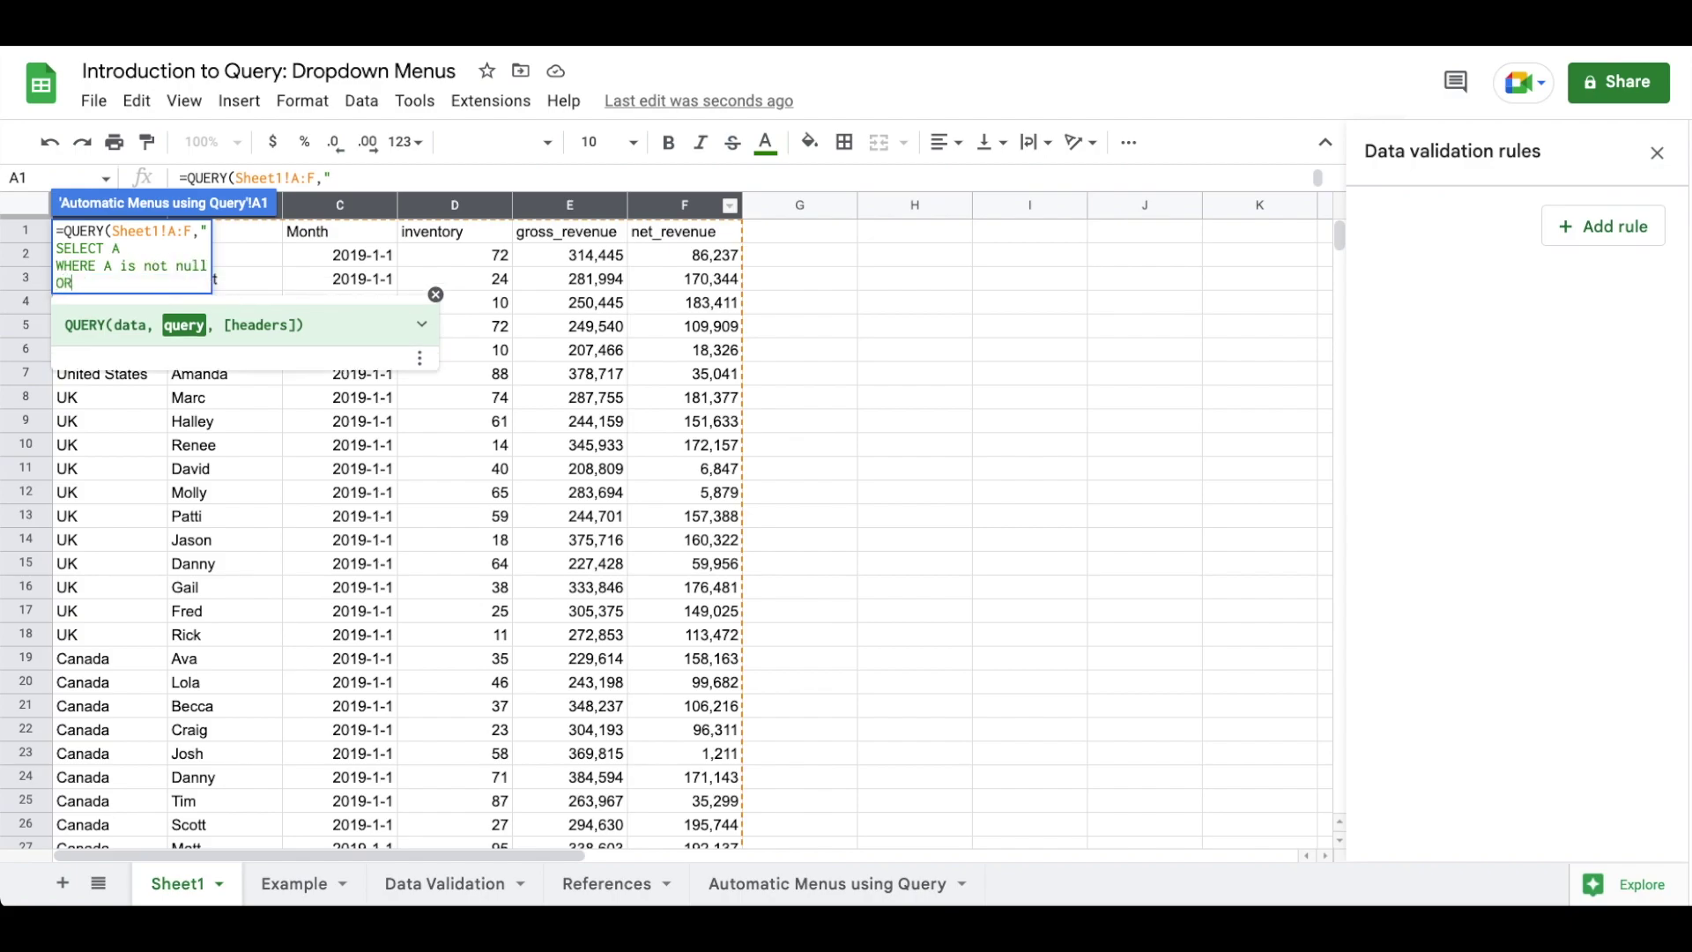
{"action": "type", "text": "DER BY A"}
{"action": "key", "text": "ctrl+Return"}
{"action": "type", "text": "\",1)"}
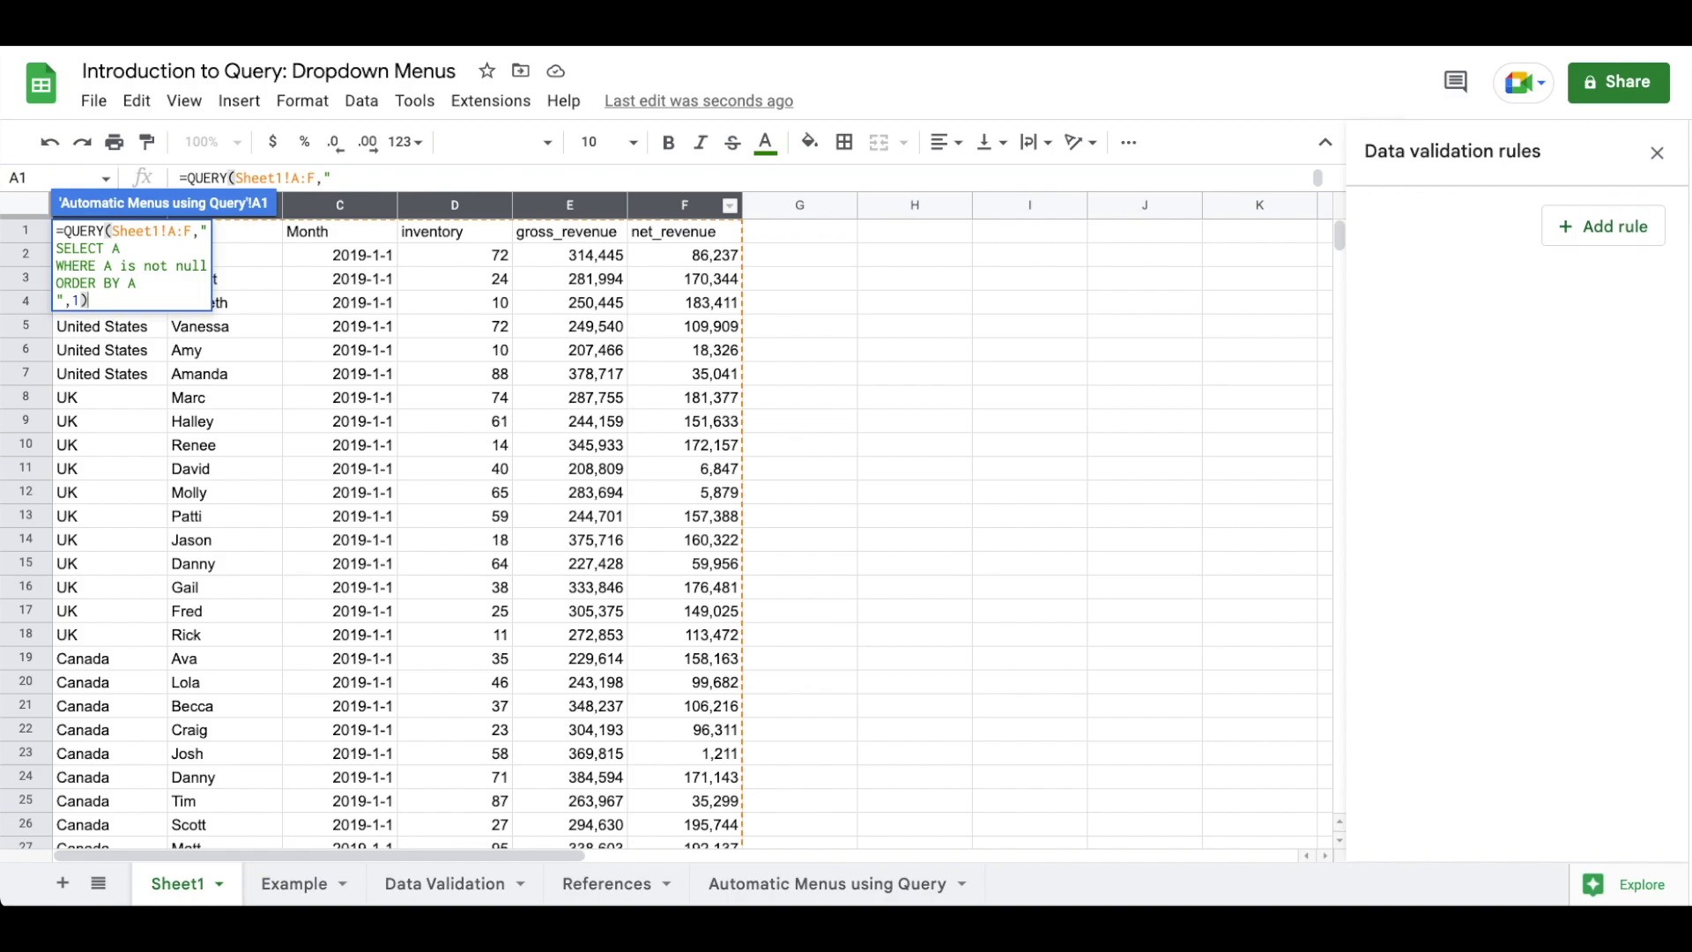
{"action": "key", "text": "Return"}
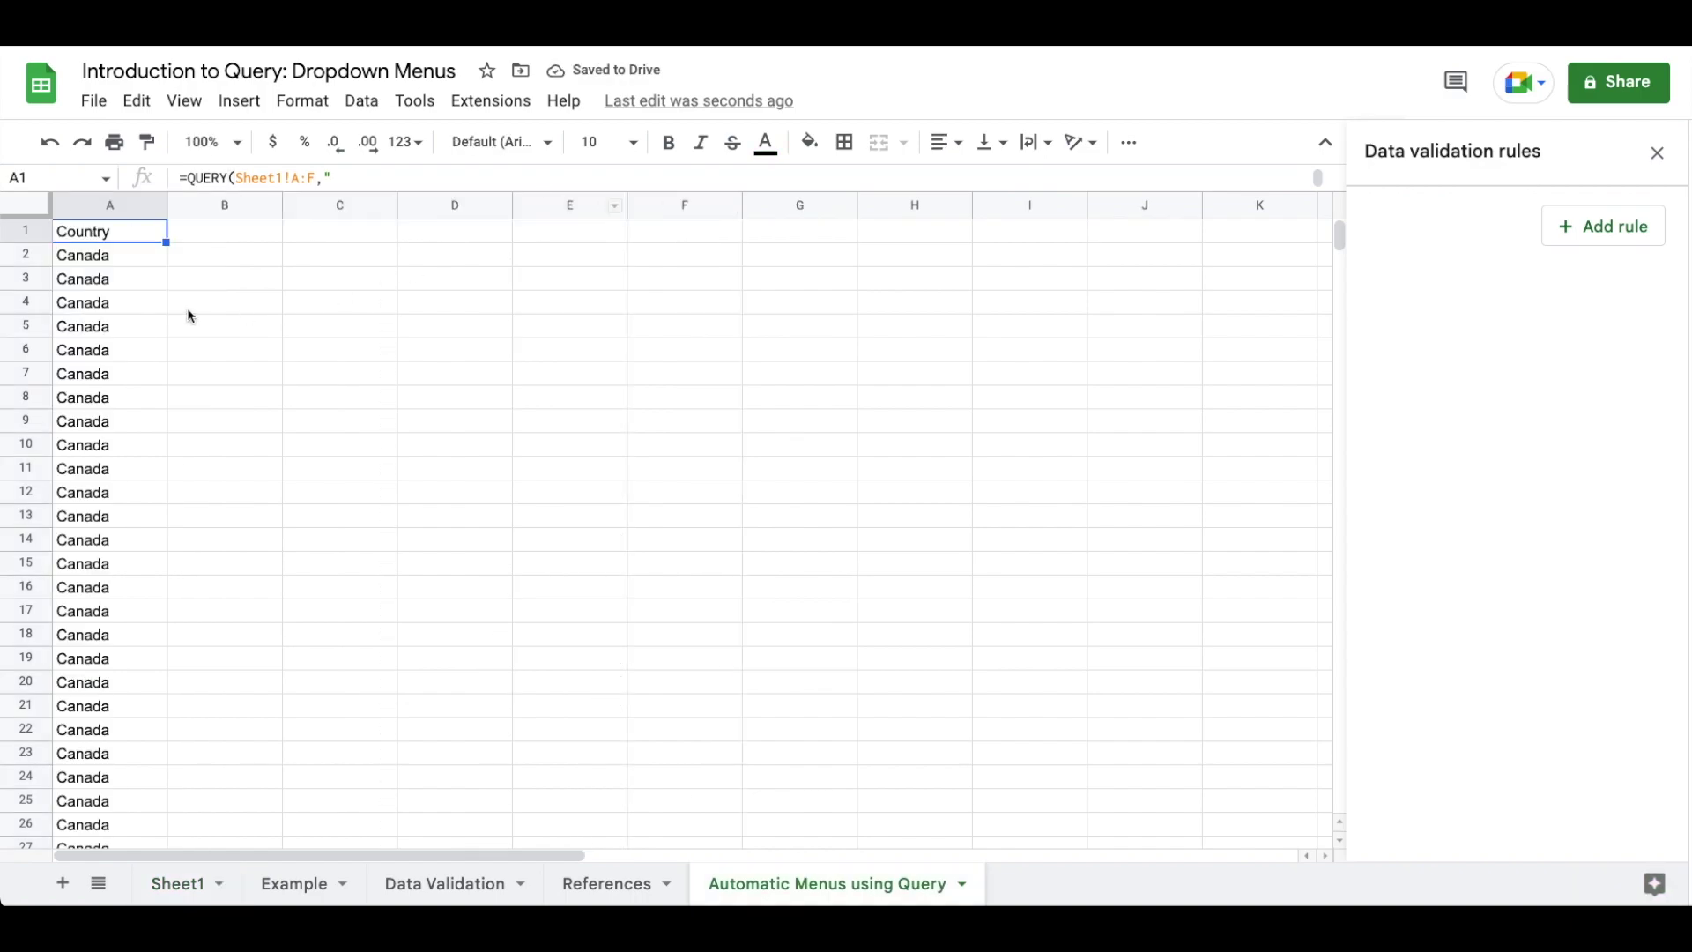
Look through the country list returned by the query in column A, and return to cell A1.
{"action": "scroll", "coordinate": [127, 399], "scroll_direction": "down", "scroll_amount": 20}
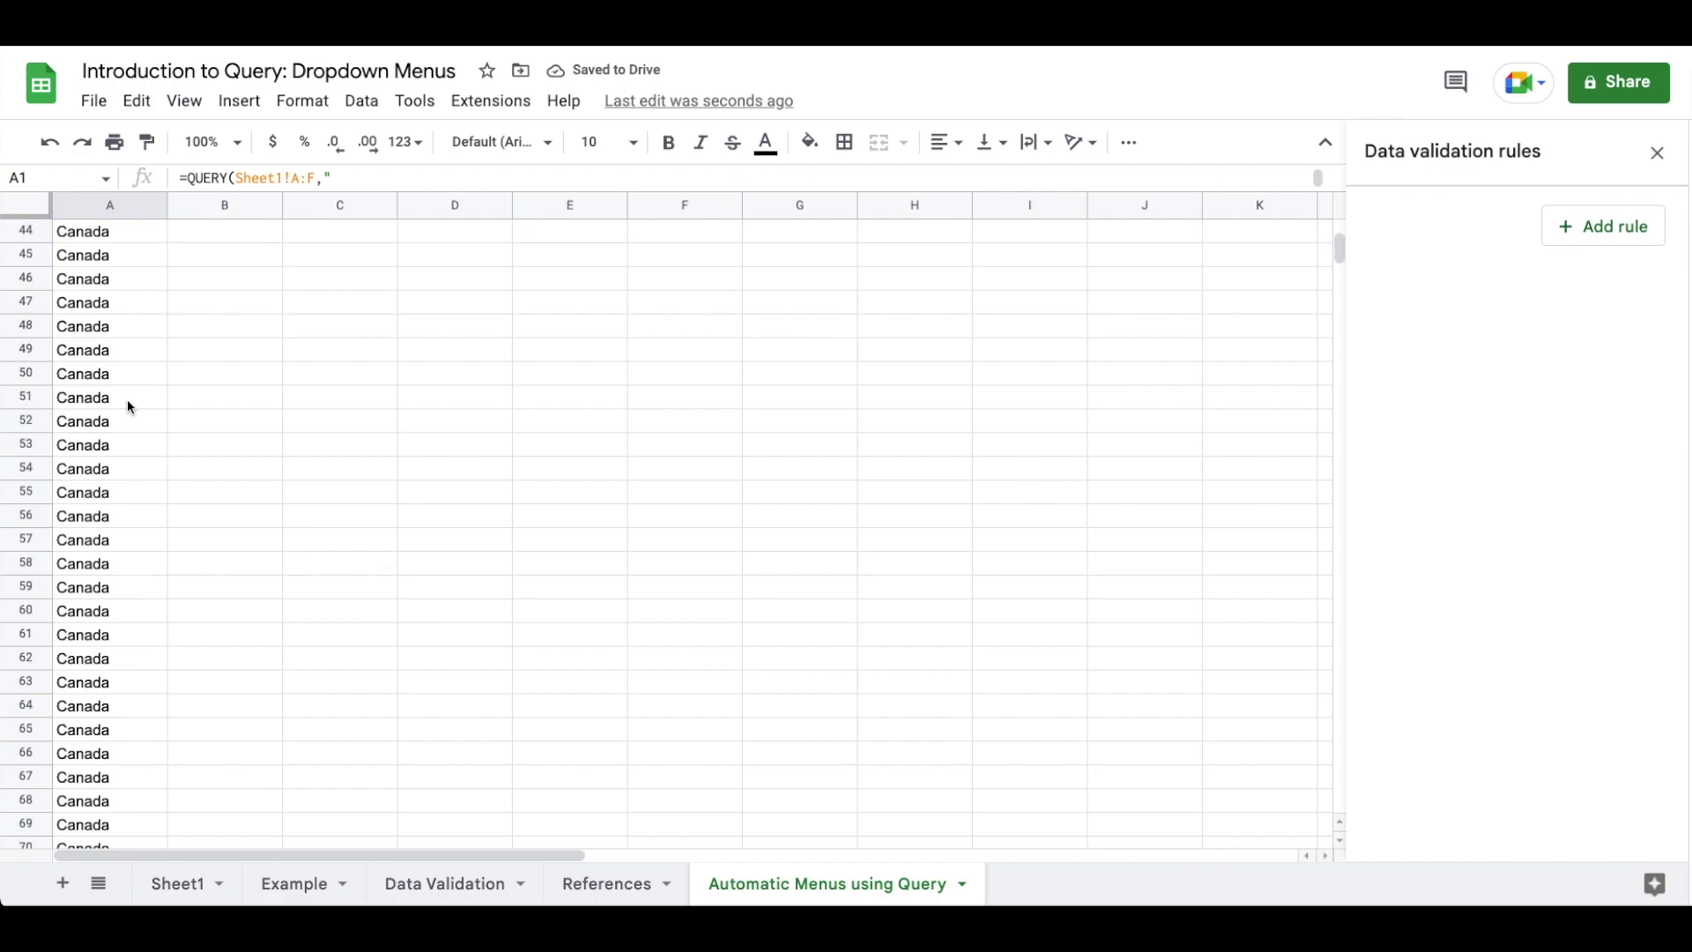
{"action": "scroll", "coordinate": [127, 399], "scroll_direction": "down", "scroll_amount": 20}
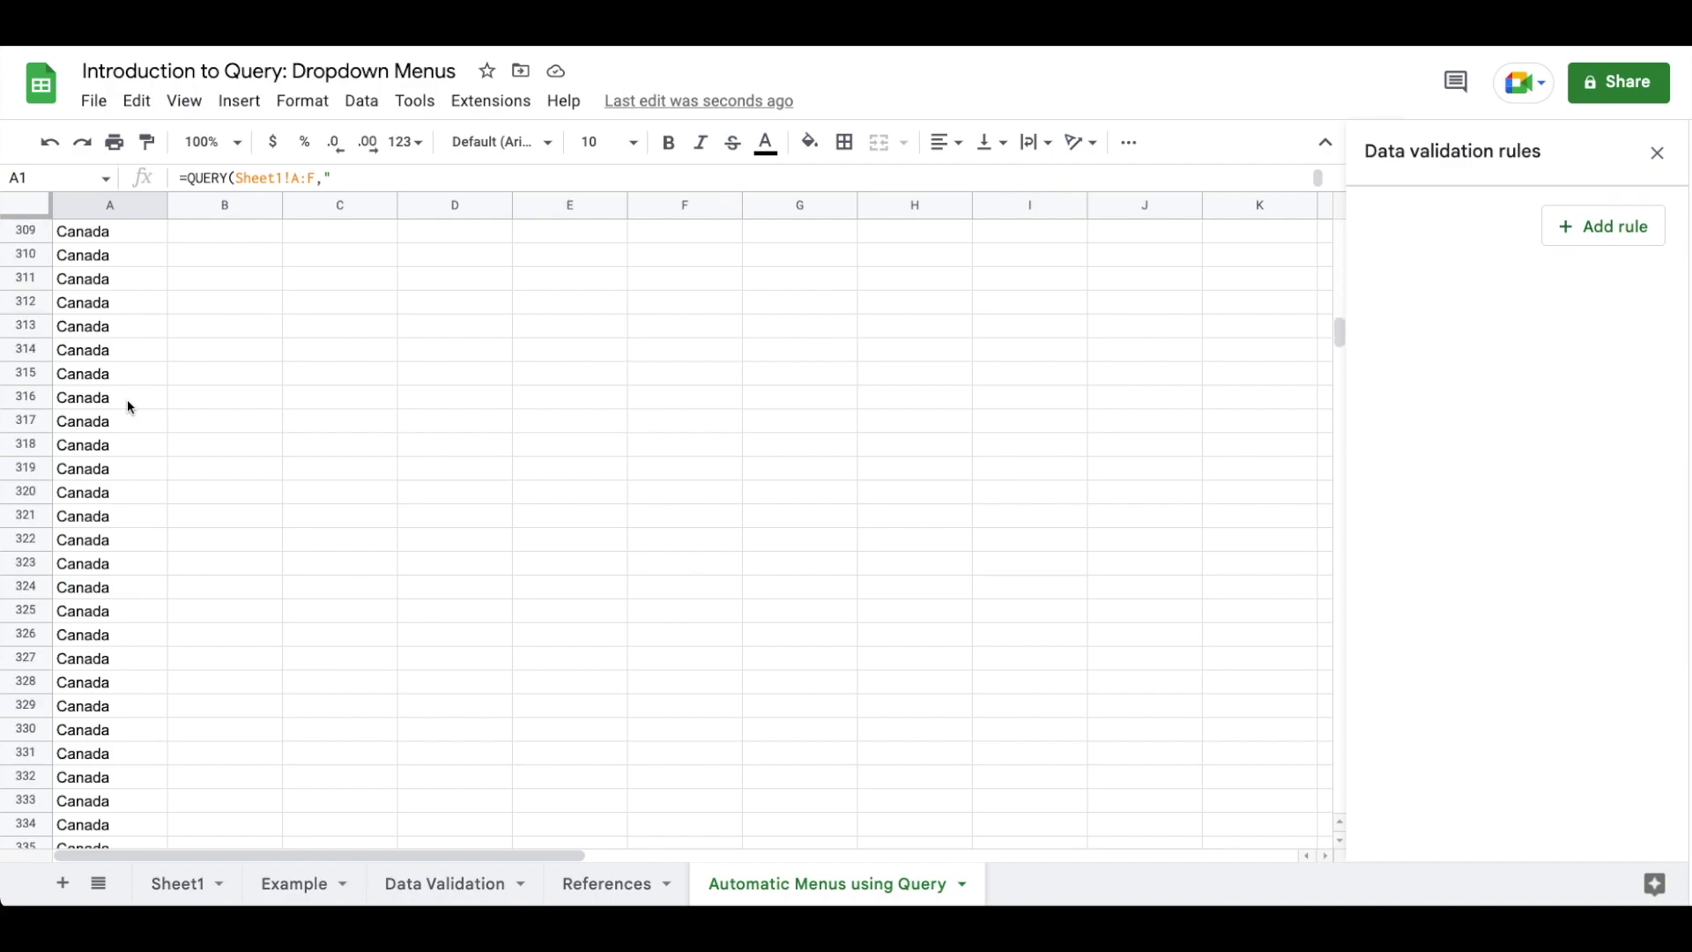
{"action": "scroll", "coordinate": [128, 404], "scroll_direction": "down", "scroll_amount": 20}
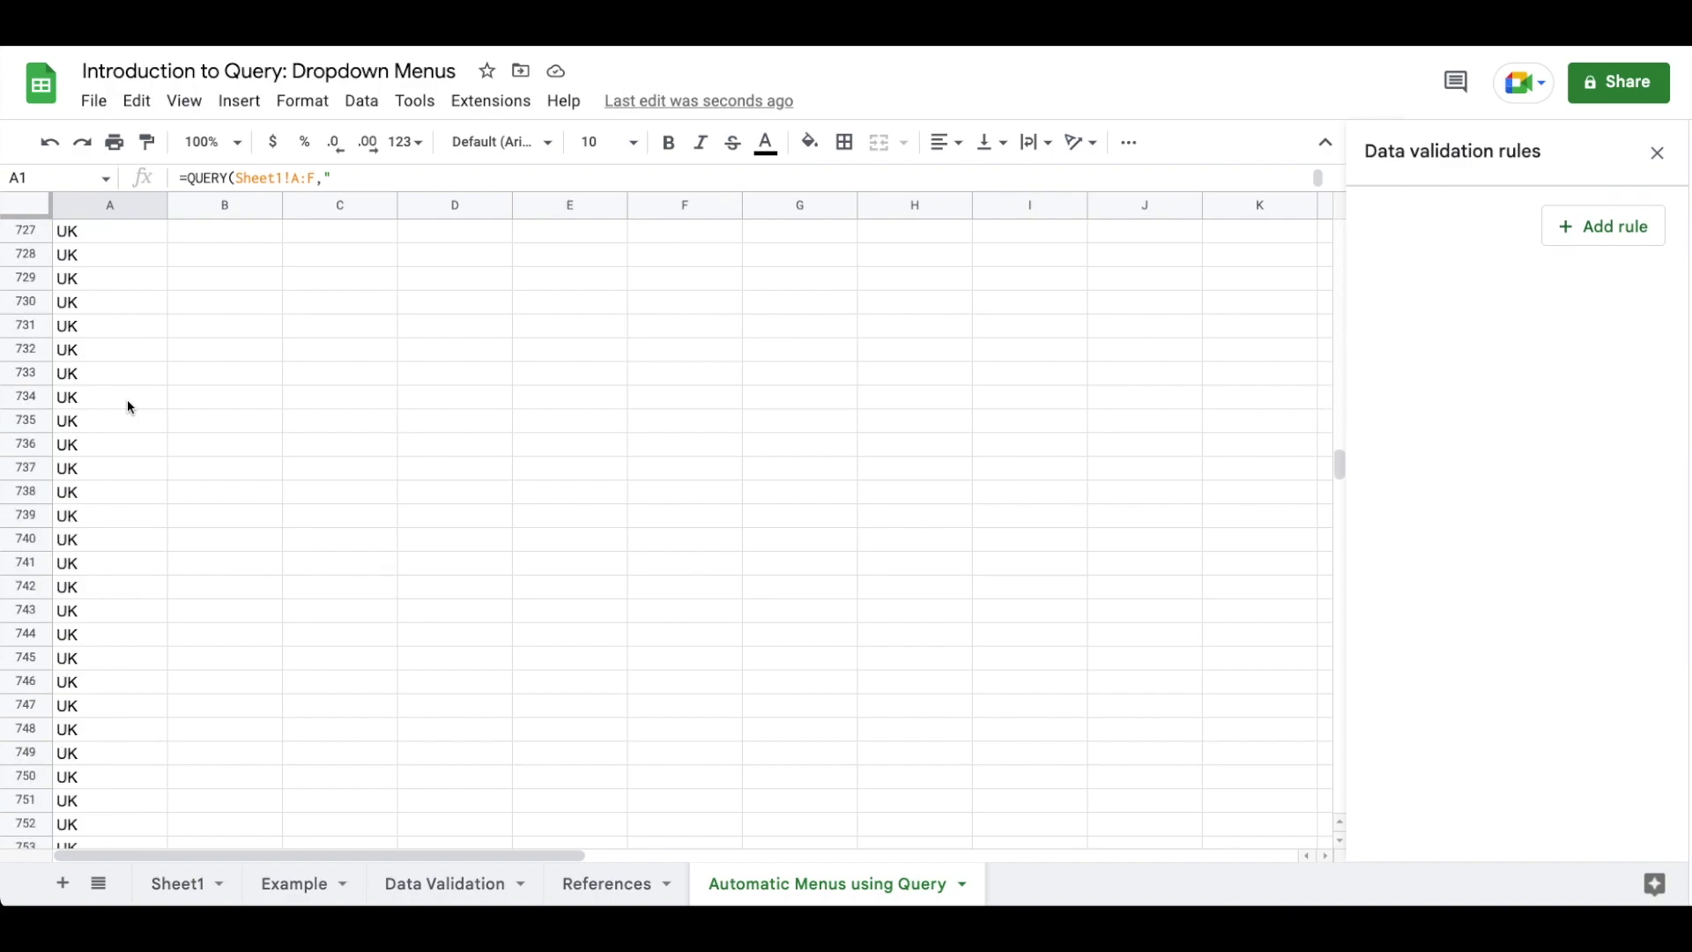
{"action": "scroll", "coordinate": [129, 407], "scroll_direction": "down", "scroll_amount": 5}
{"action": "left_click", "coordinate": [128, 406]}
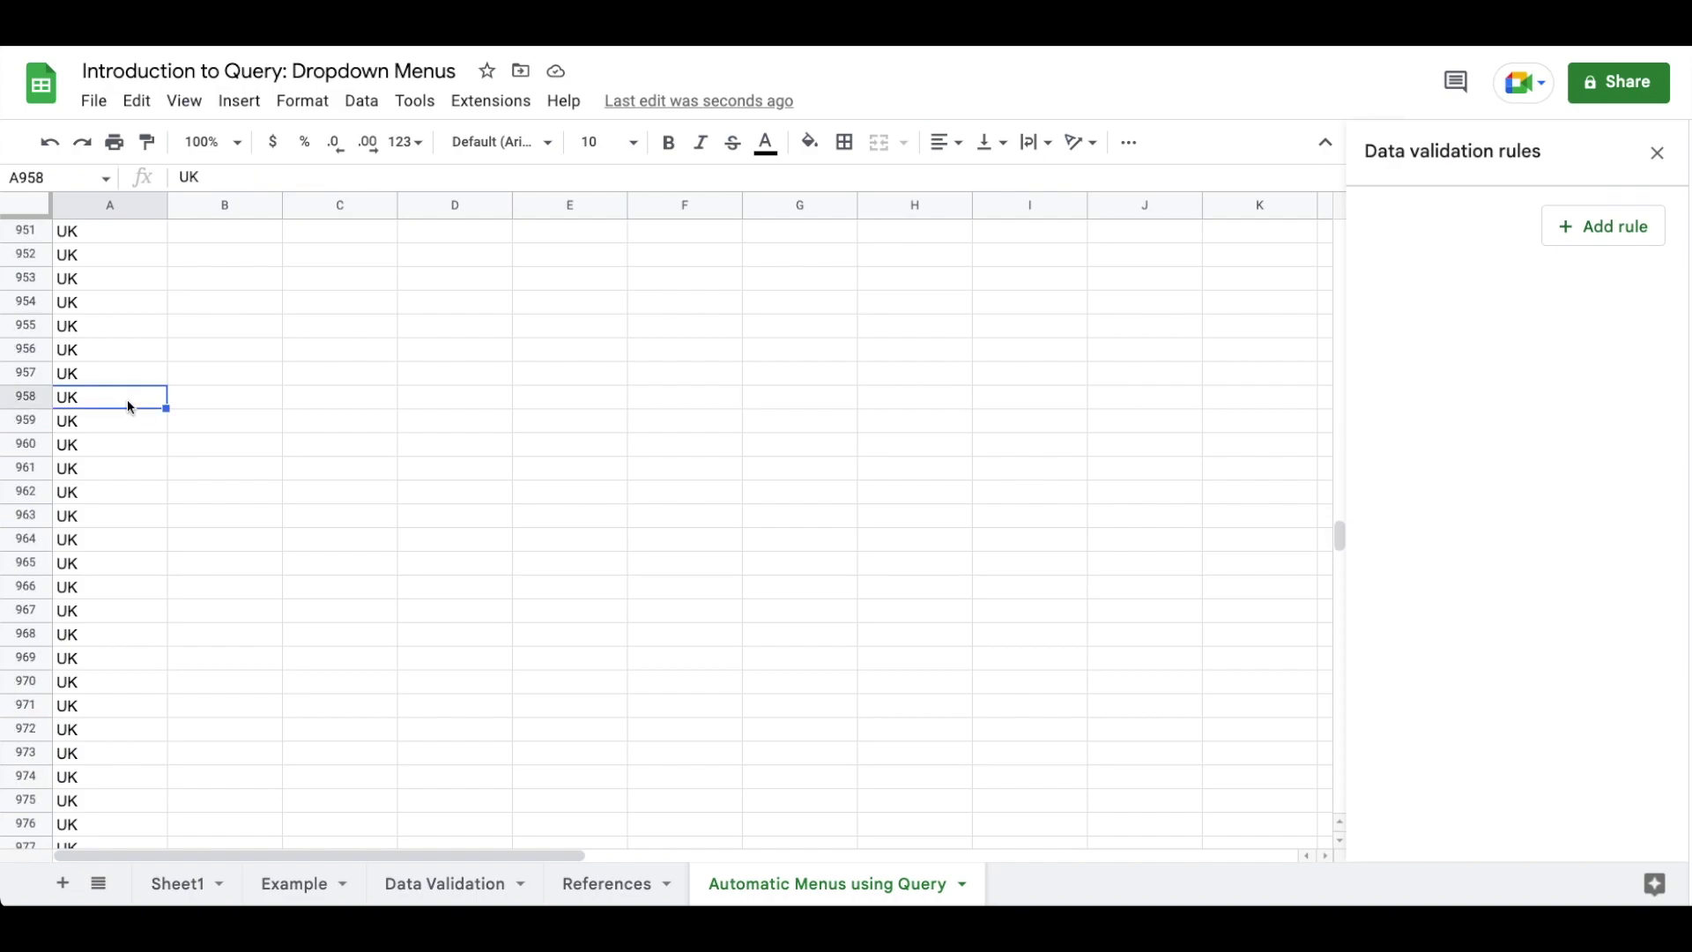
{"action": "key", "text": "ctrl+Home"}
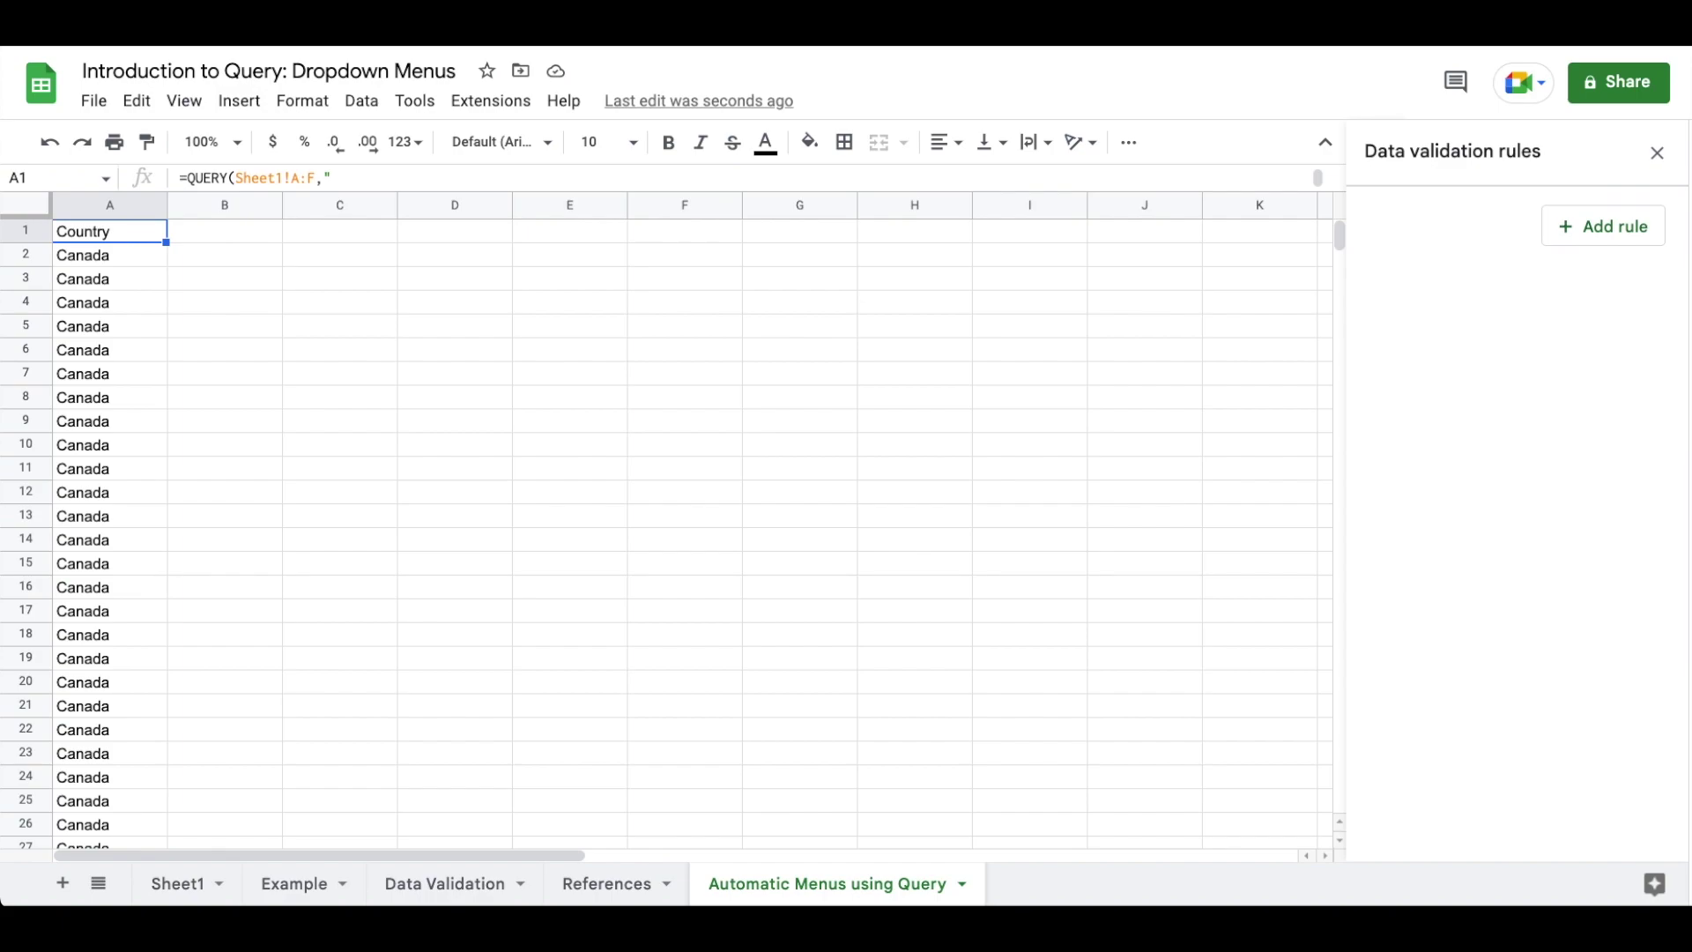
Wrap the QUERY formula in cell A1 in a UNIQUE function and enter it.
{"action": "key", "text": "Return"}
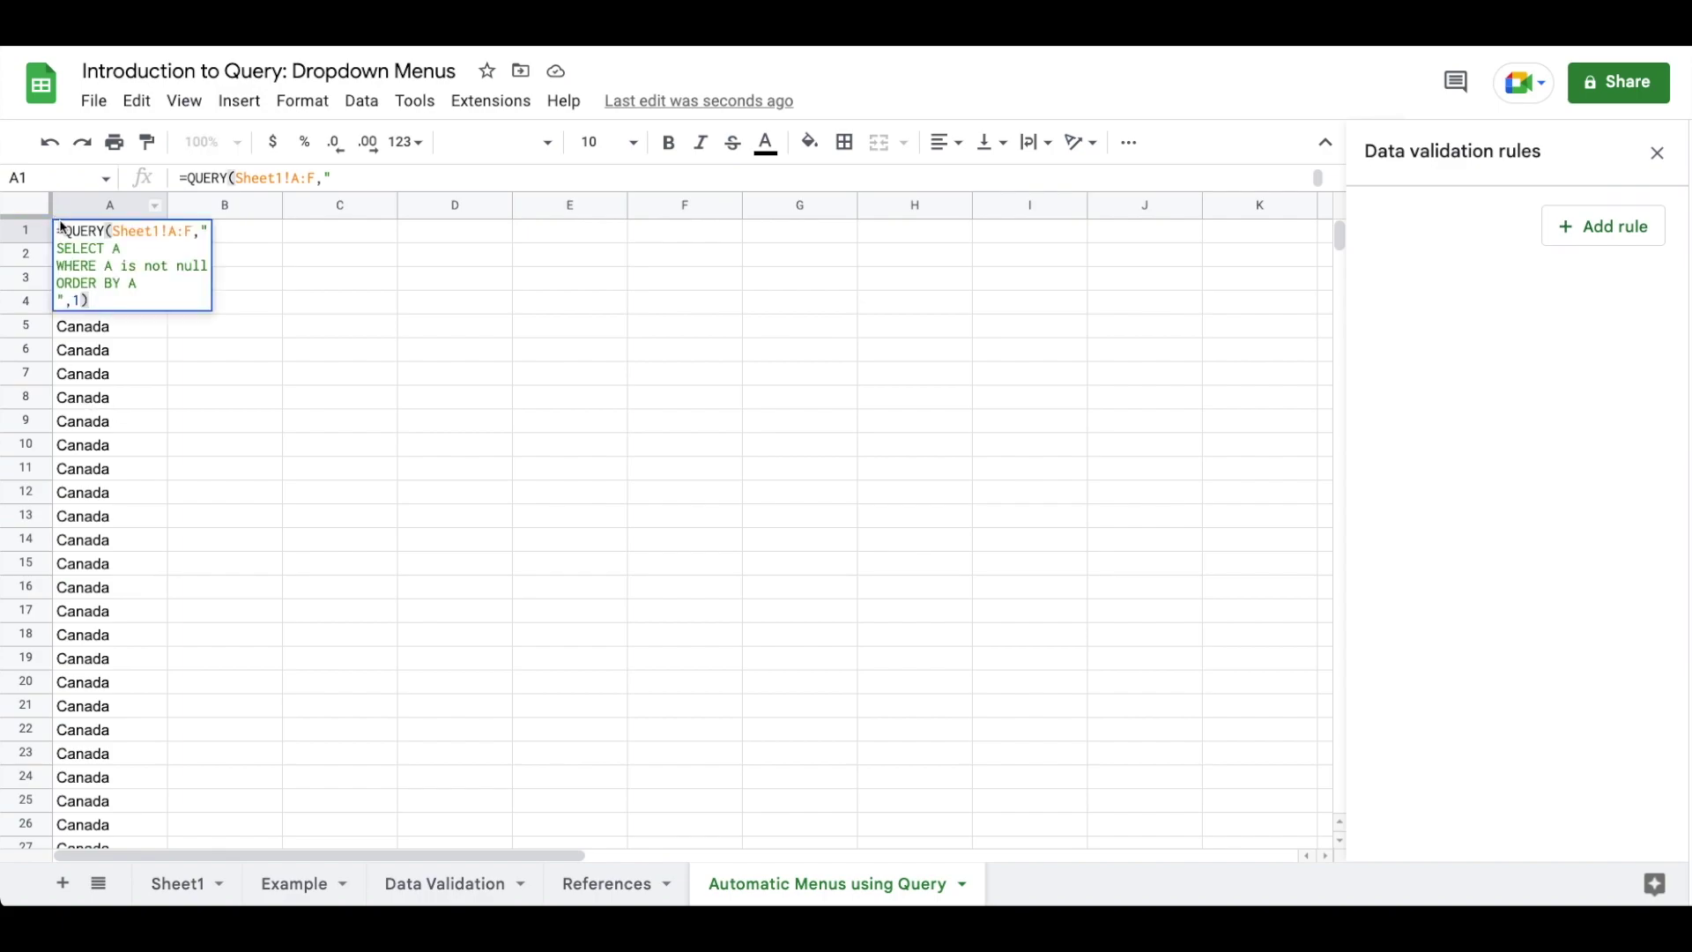
{"action": "key", "text": "ctrl+Home"}
{"action": "key", "text": "ctrl+Return"}
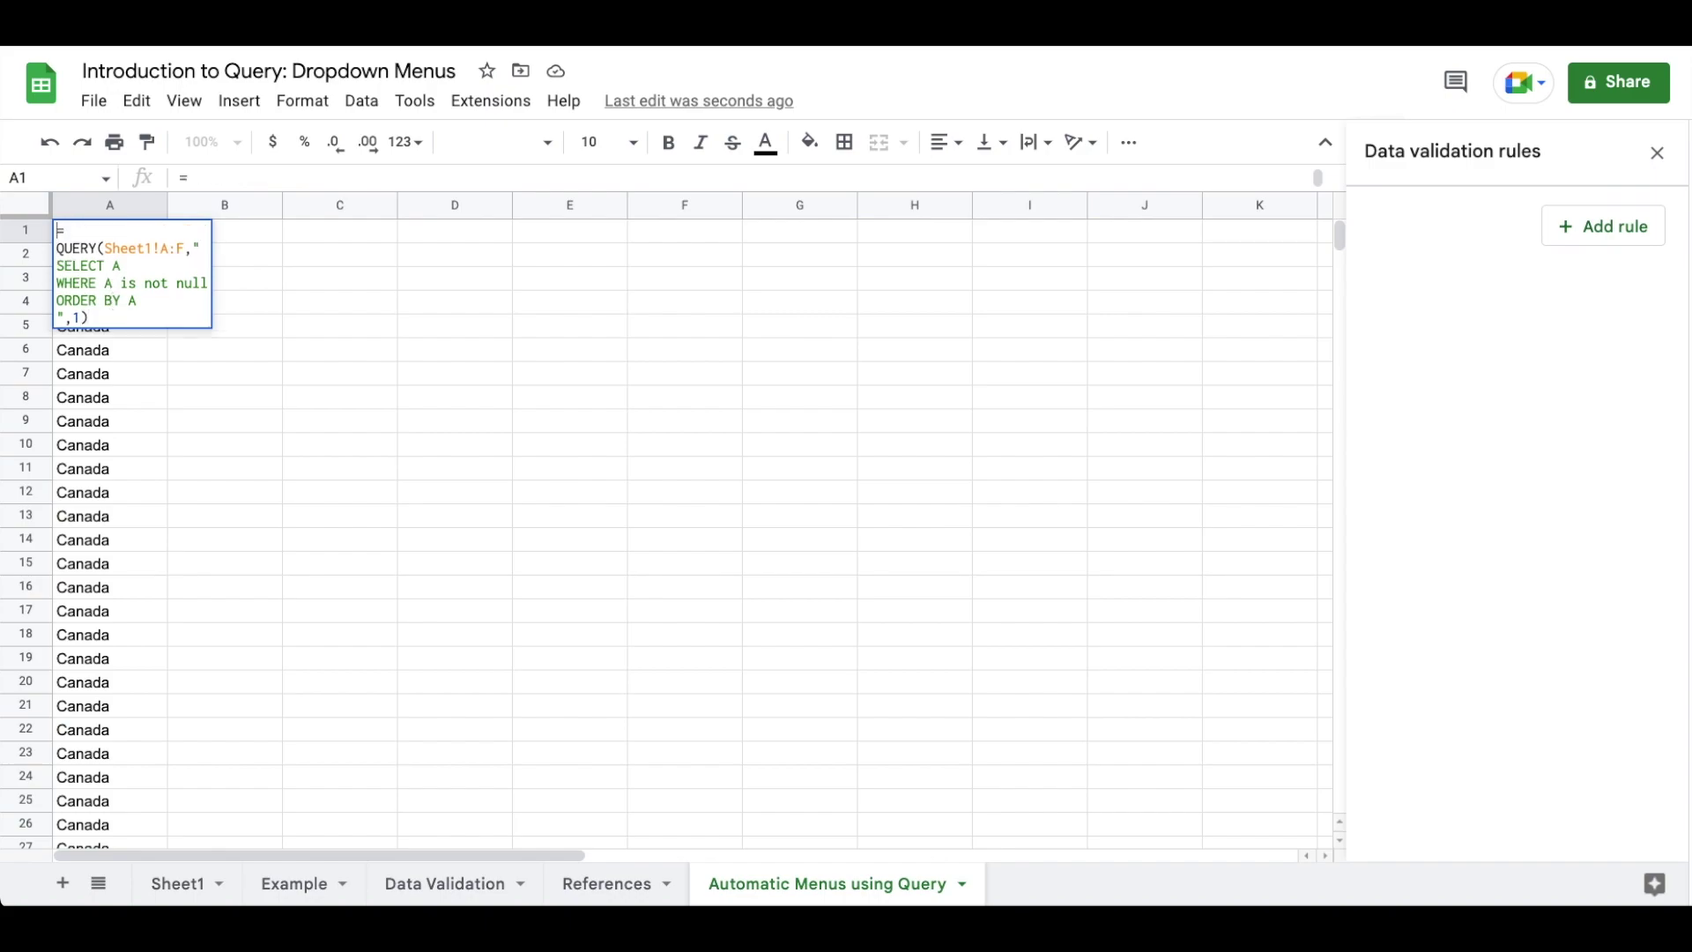
{"action": "type", "text": "UNIQUE("}
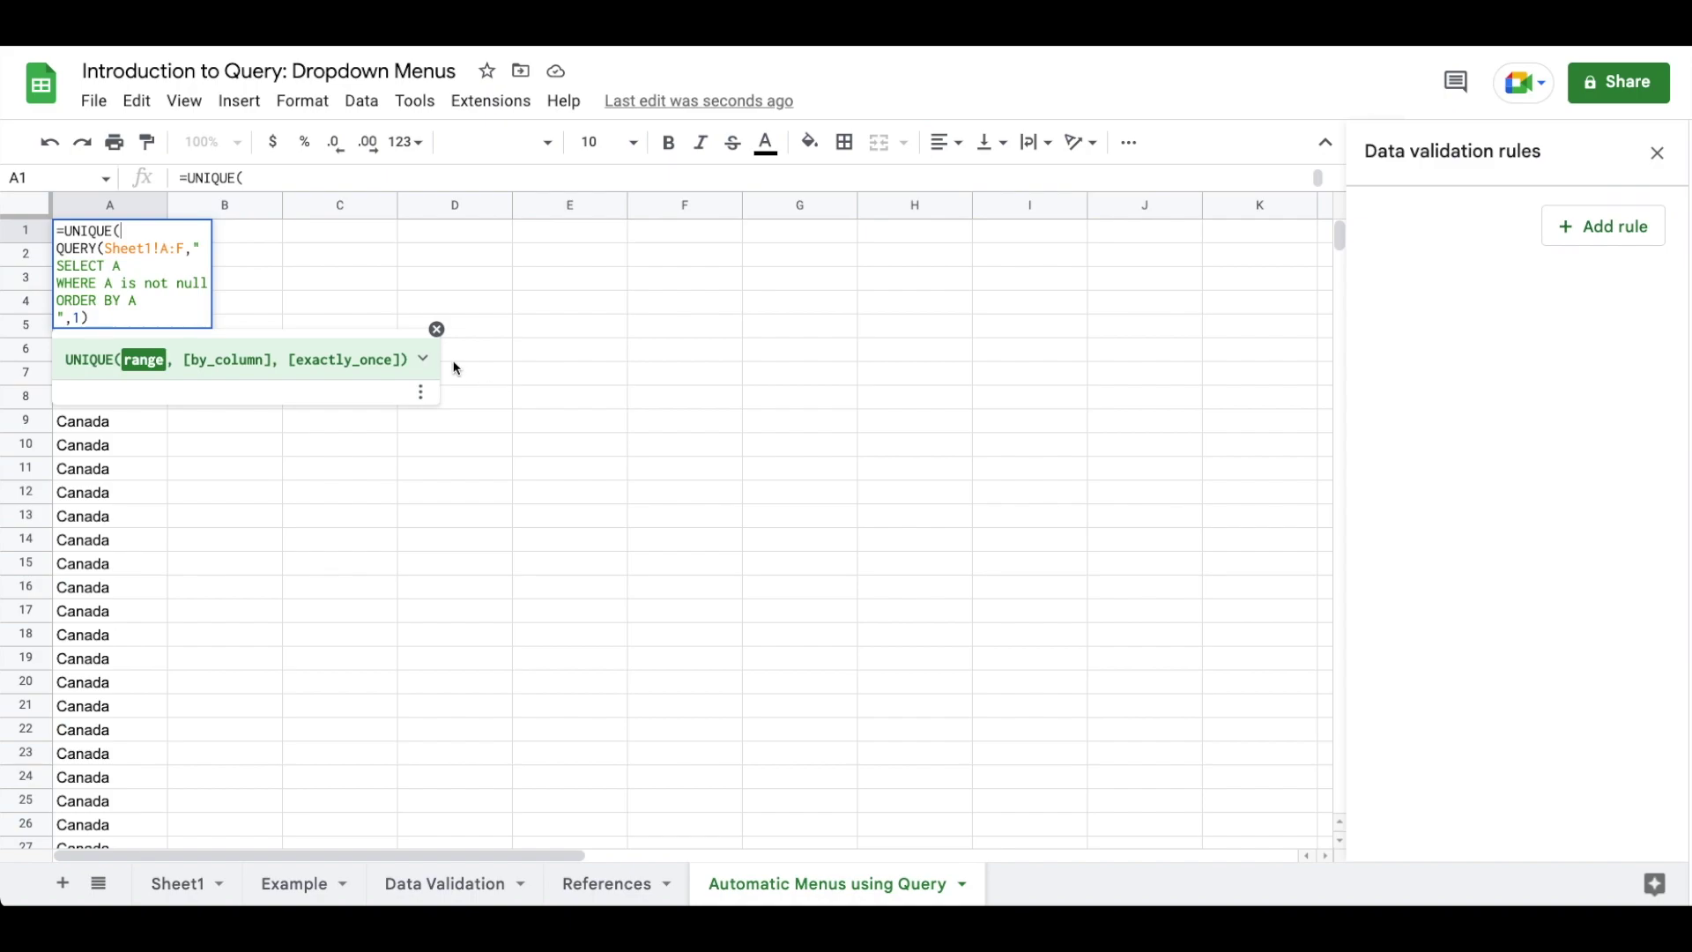
{"action": "left_click", "coordinate": [424, 359]}
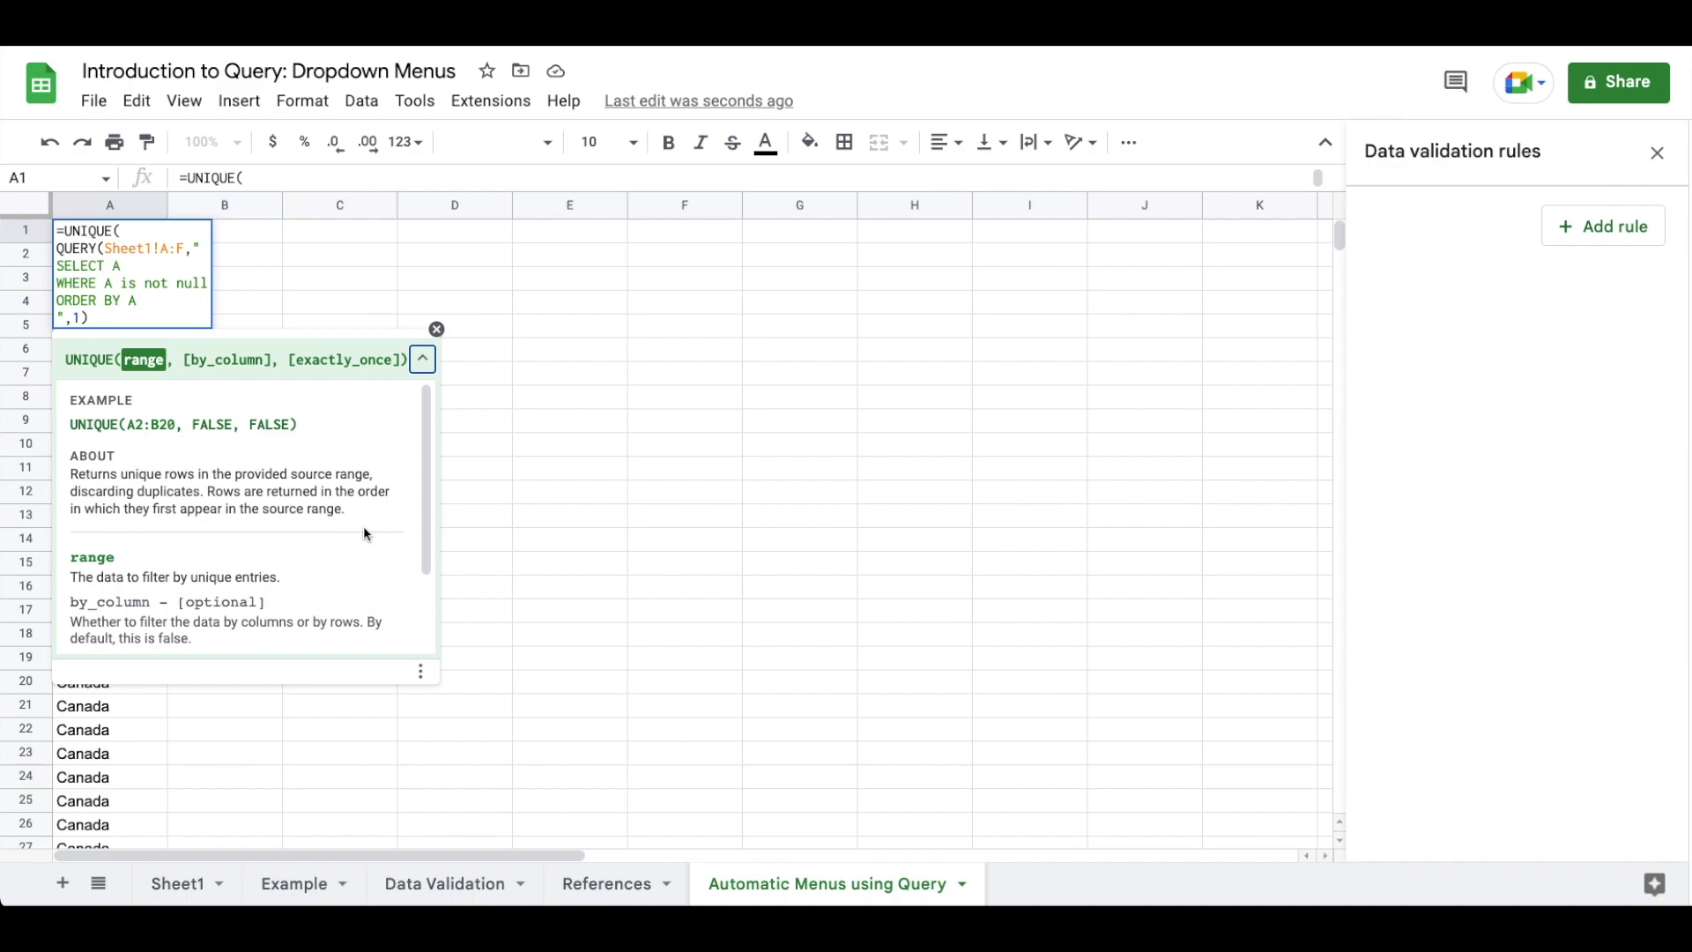
{"action": "left_click", "coordinate": [110, 316]}
{"action": "key", "text": "Return"}
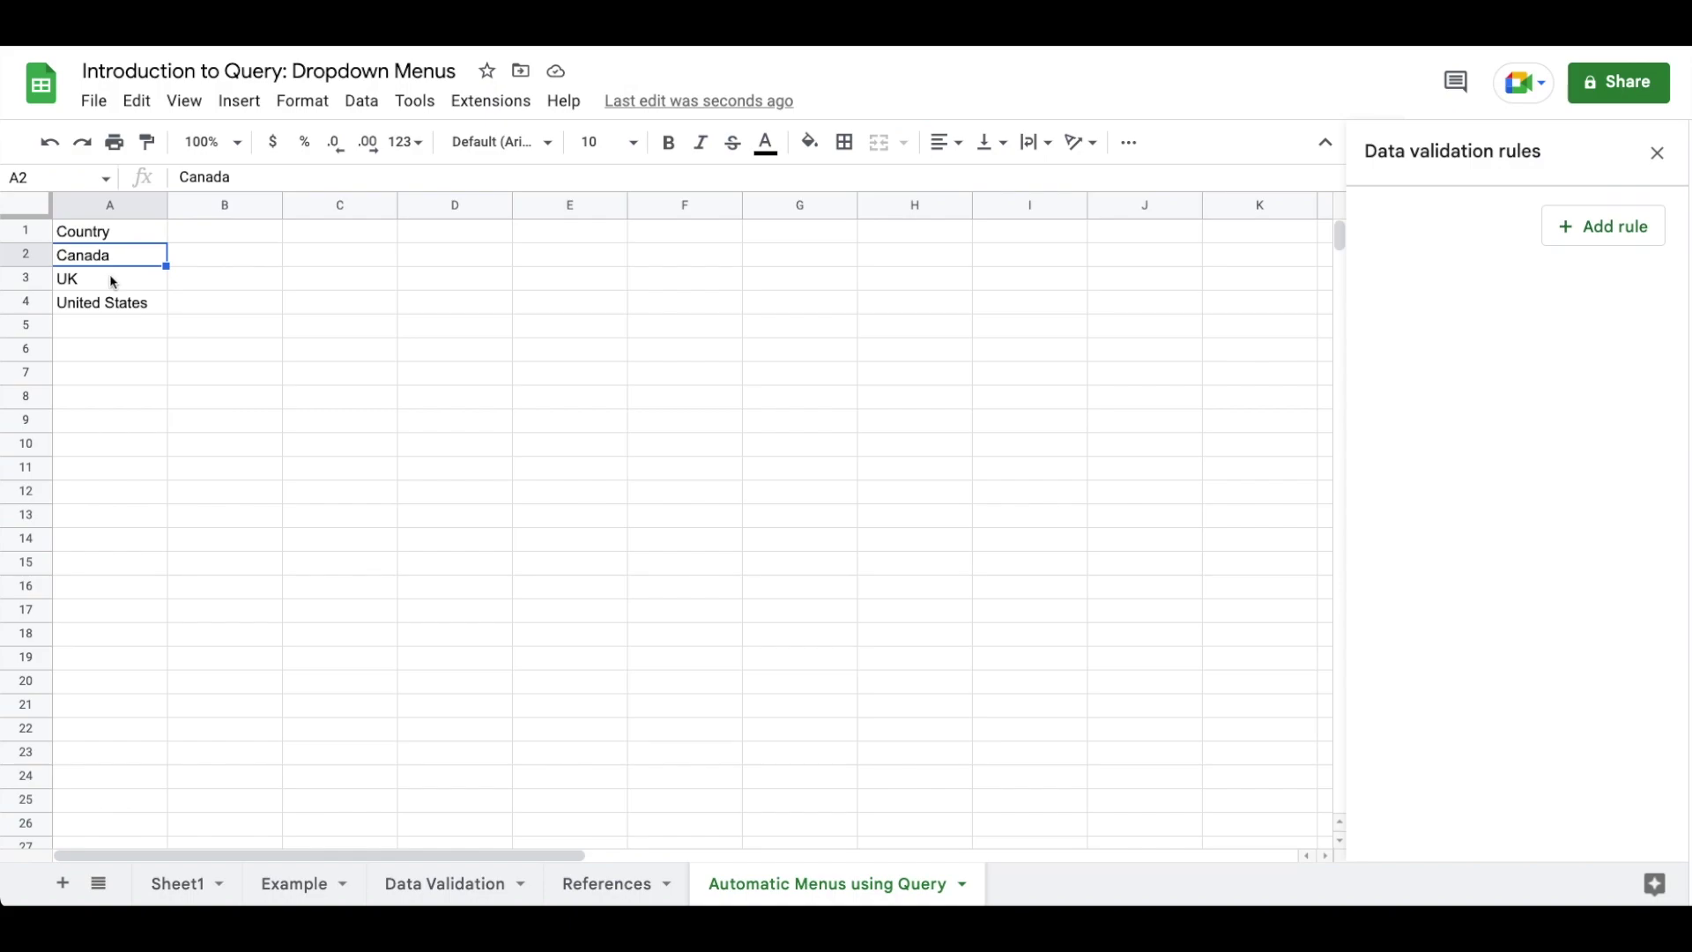
Add a LABEL A '' clause on its own line after ORDER BY A in cell A1's formula and enter it.
{"action": "key", "text": "Up"}
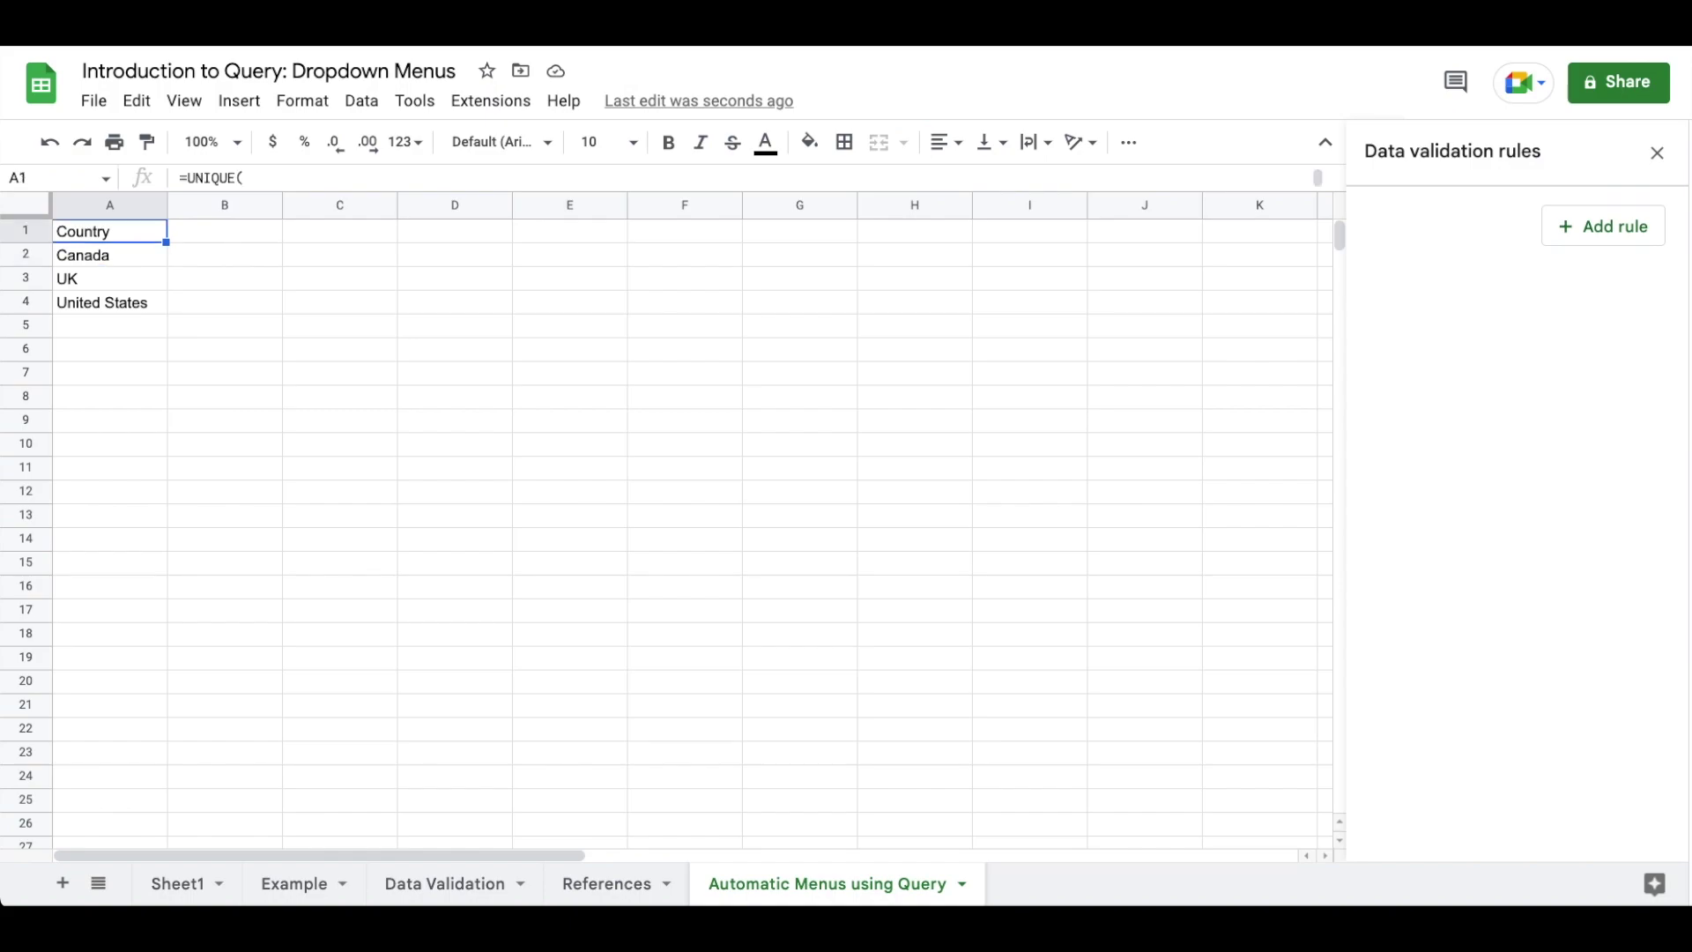
{"action": "key", "text": "Return"}
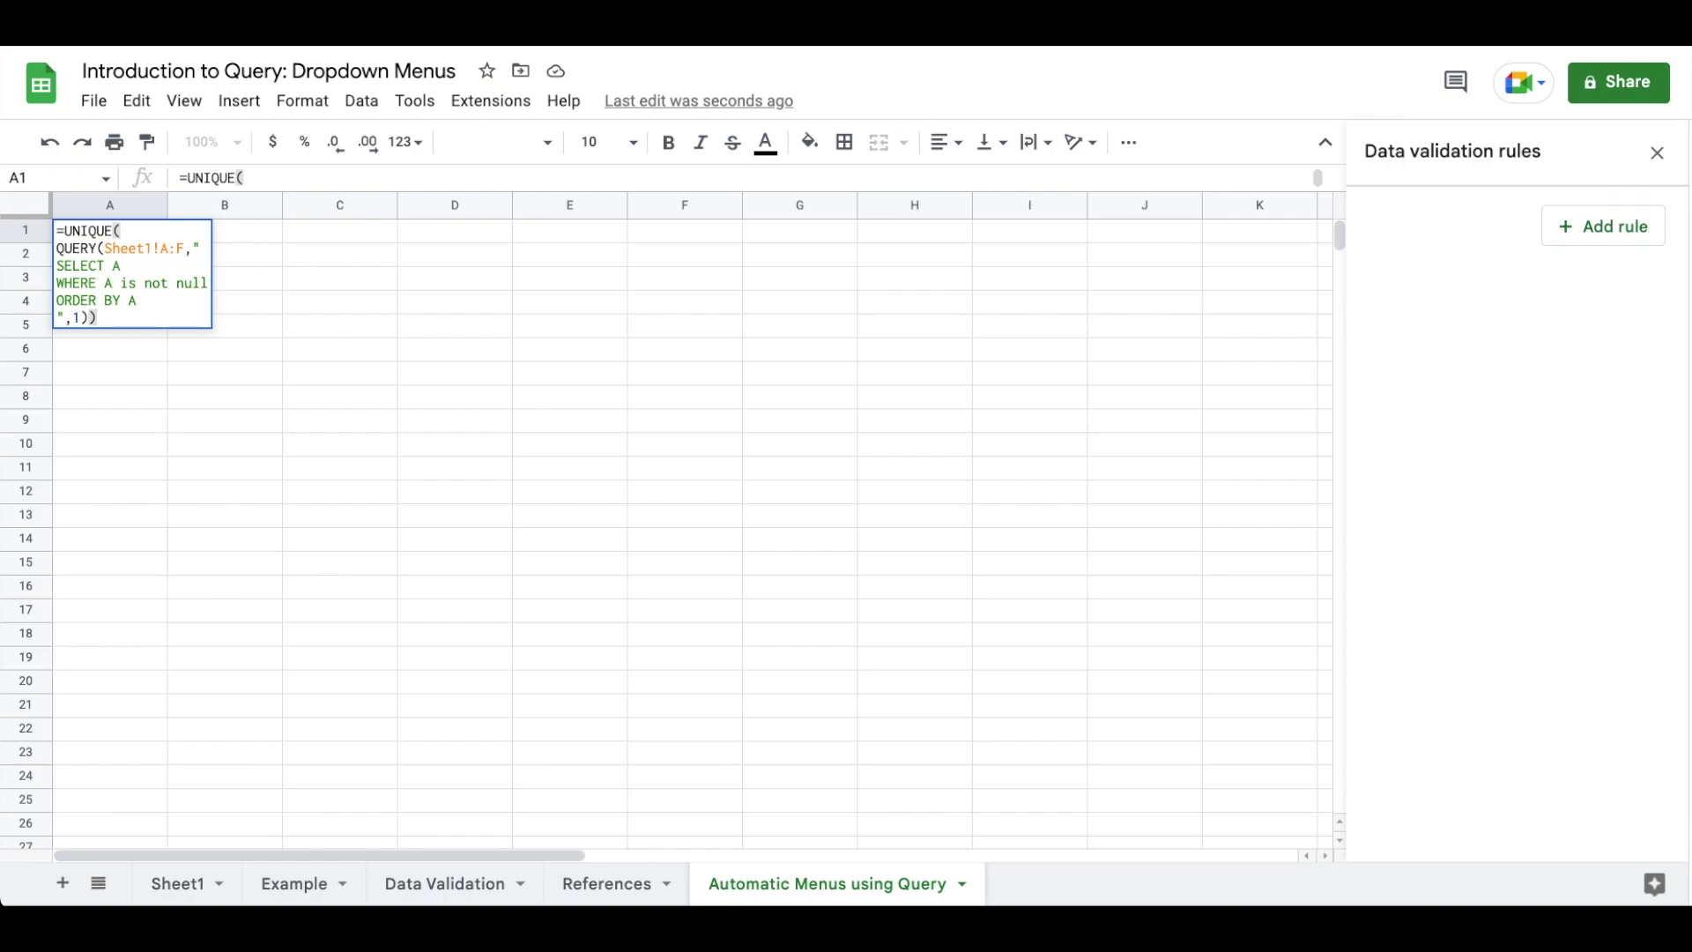
{"action": "left_click", "coordinate": [166, 300]}
{"action": "key", "text": "ctrl+Return"}
{"action": "type", "text": "LAB"}
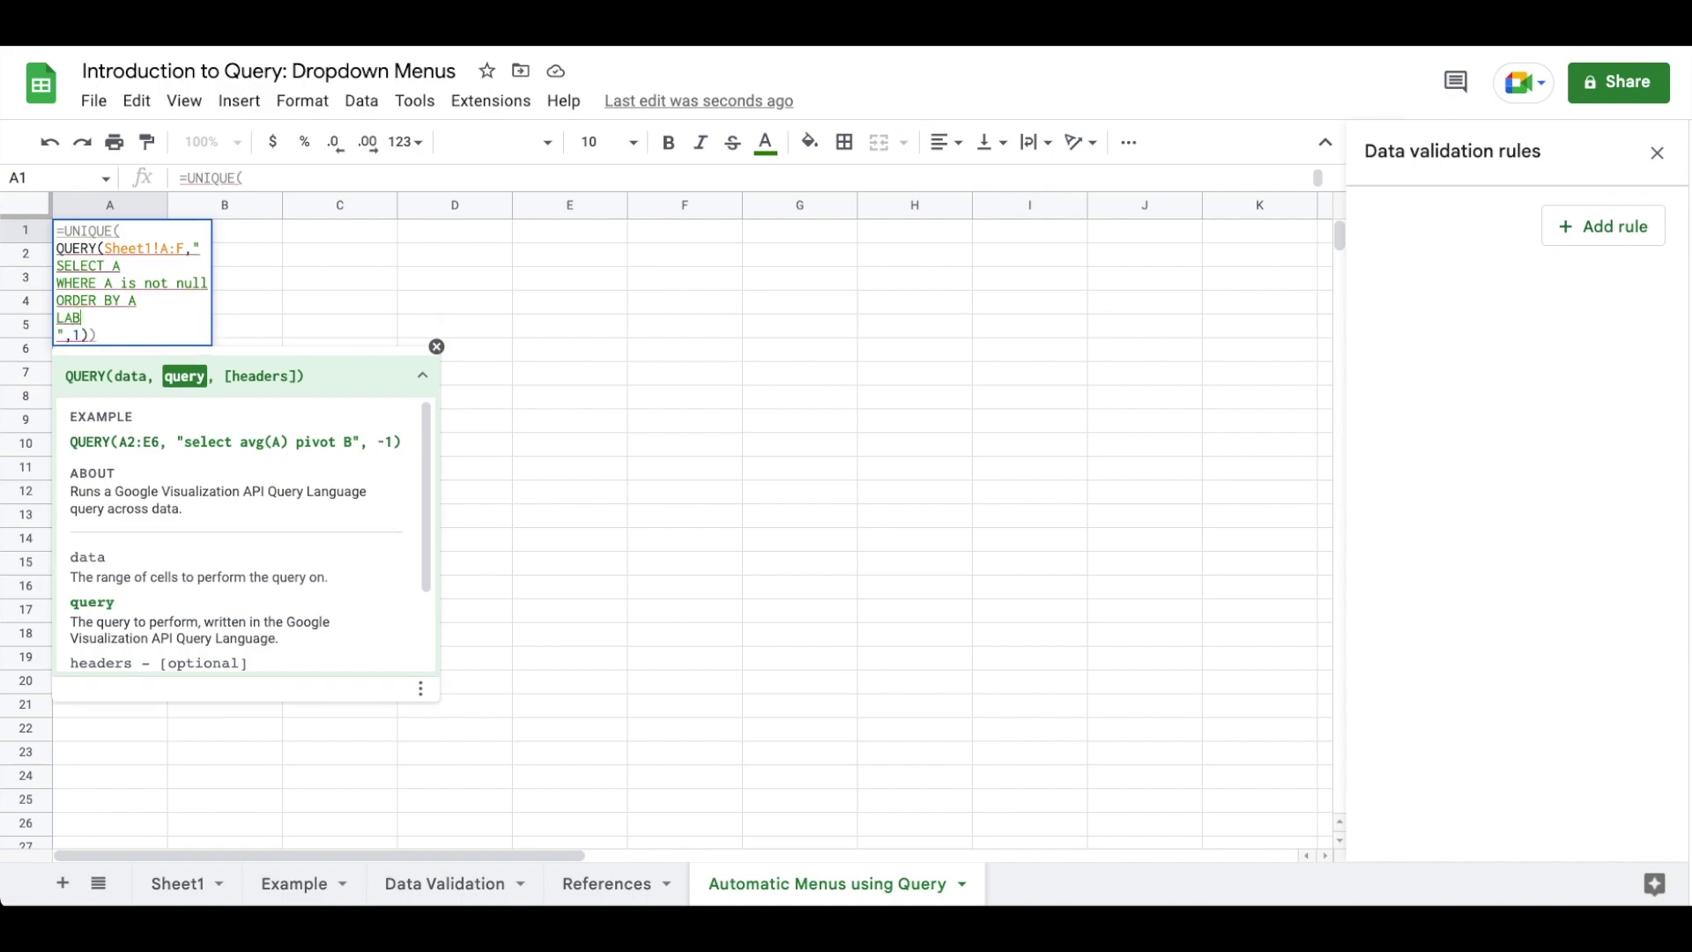
{"action": "type", "text": "EL A ''"}
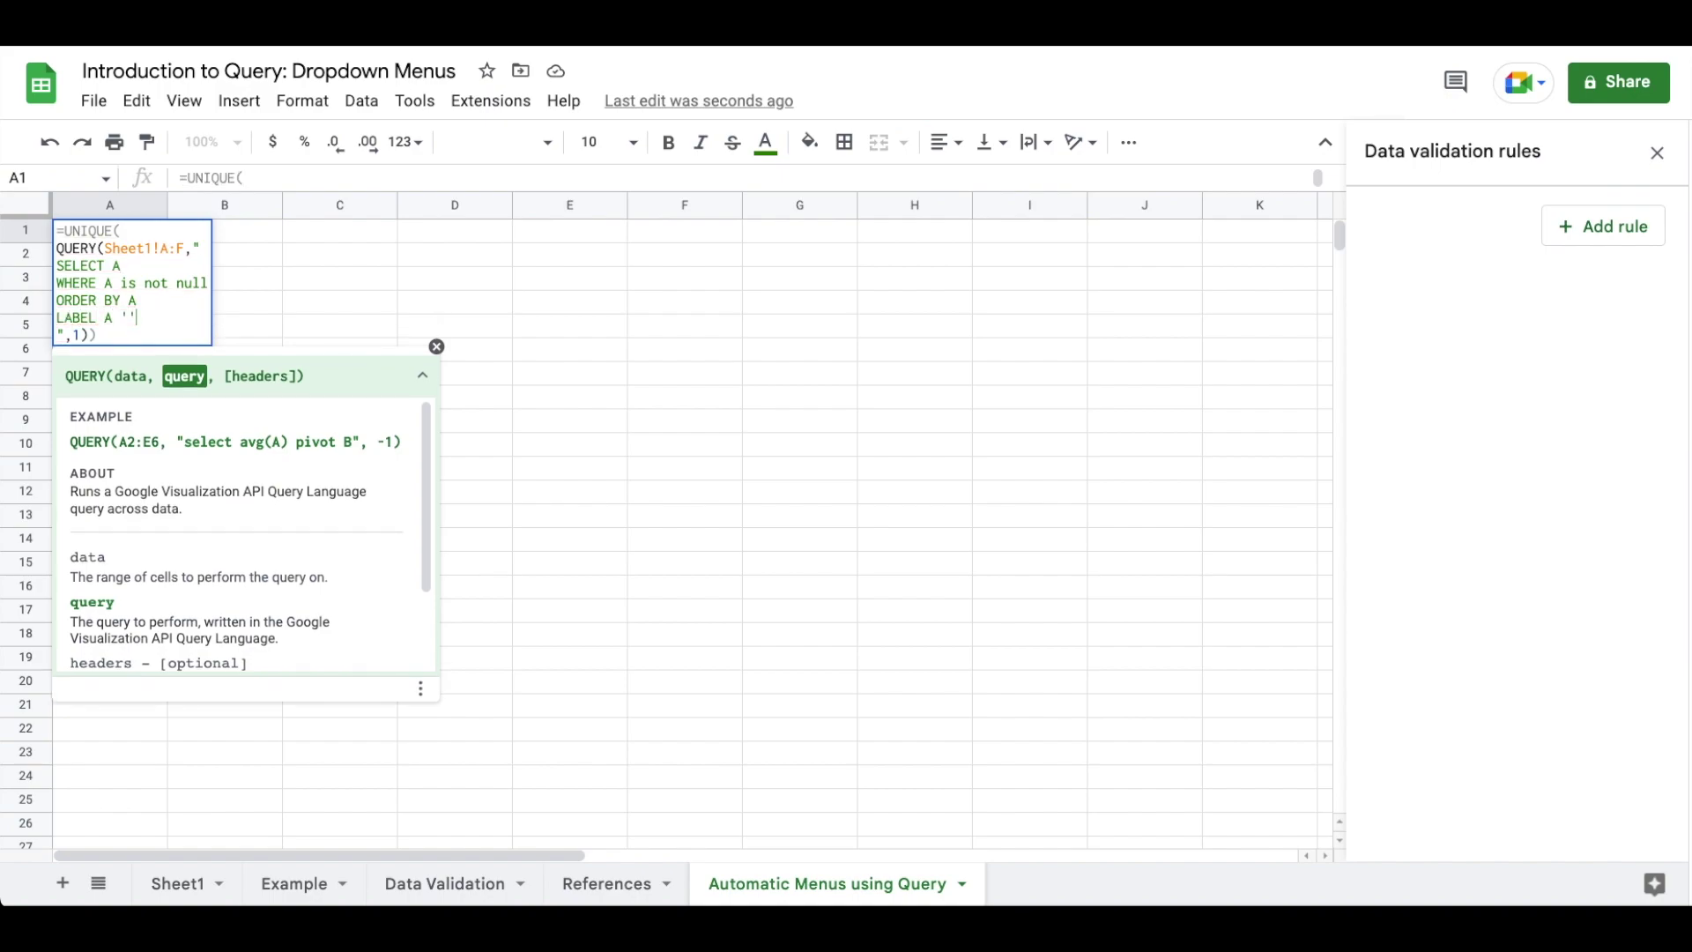
{"action": "key", "text": "Return"}
{"action": "left_click", "coordinate": [110, 231]}
{"action": "left_click", "coordinate": [109, 255]}
{"action": "left_click", "coordinate": [110, 279]}
{"action": "left_click", "coordinate": [109, 254]}
{"action": "left_click", "coordinate": [109, 231]}
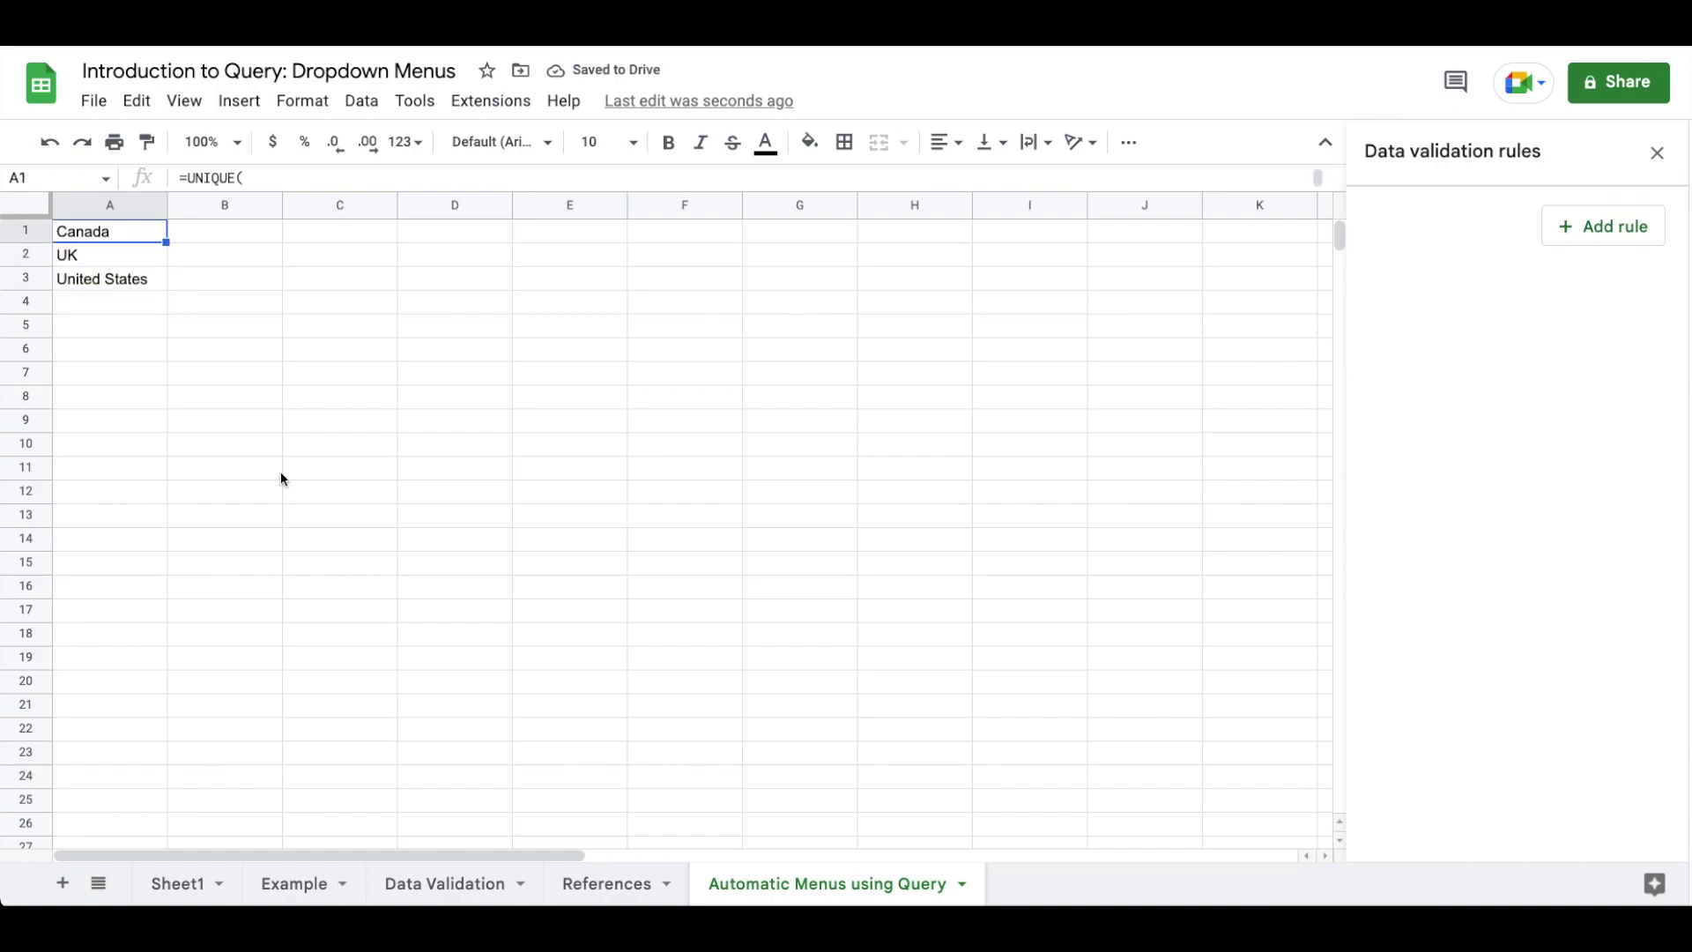
Remove all data validation rules from cell A1 on the Data Validation sheet.
{"action": "left_click", "coordinate": [610, 886]}
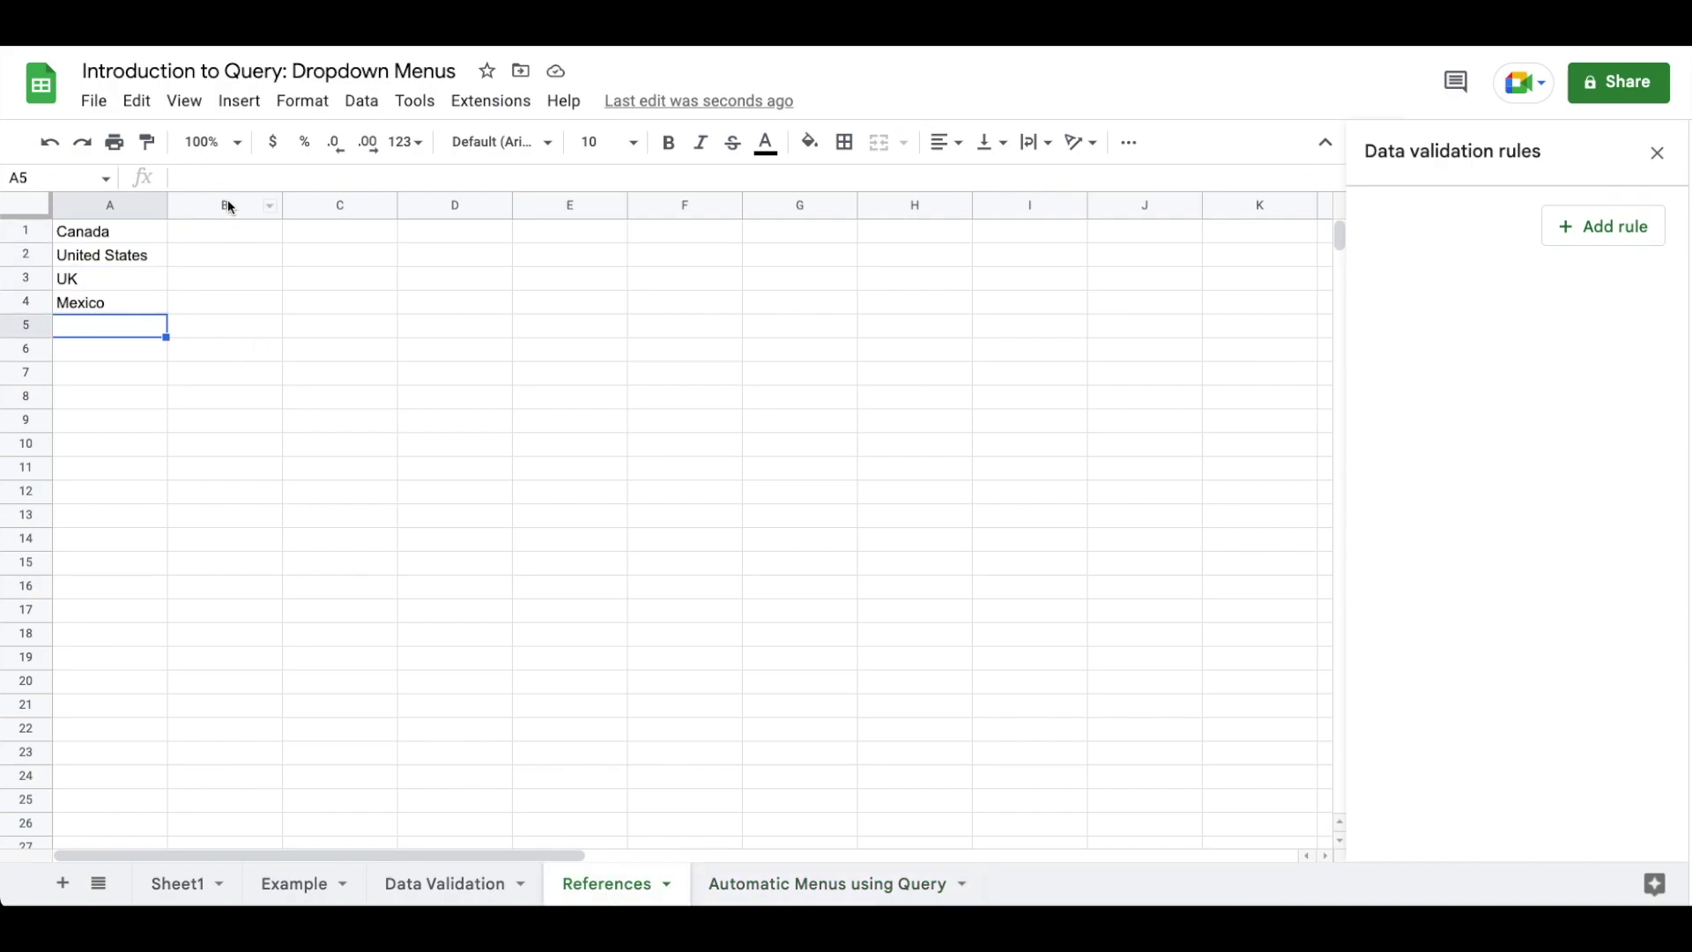
{"action": "left_click", "coordinate": [407, 886]}
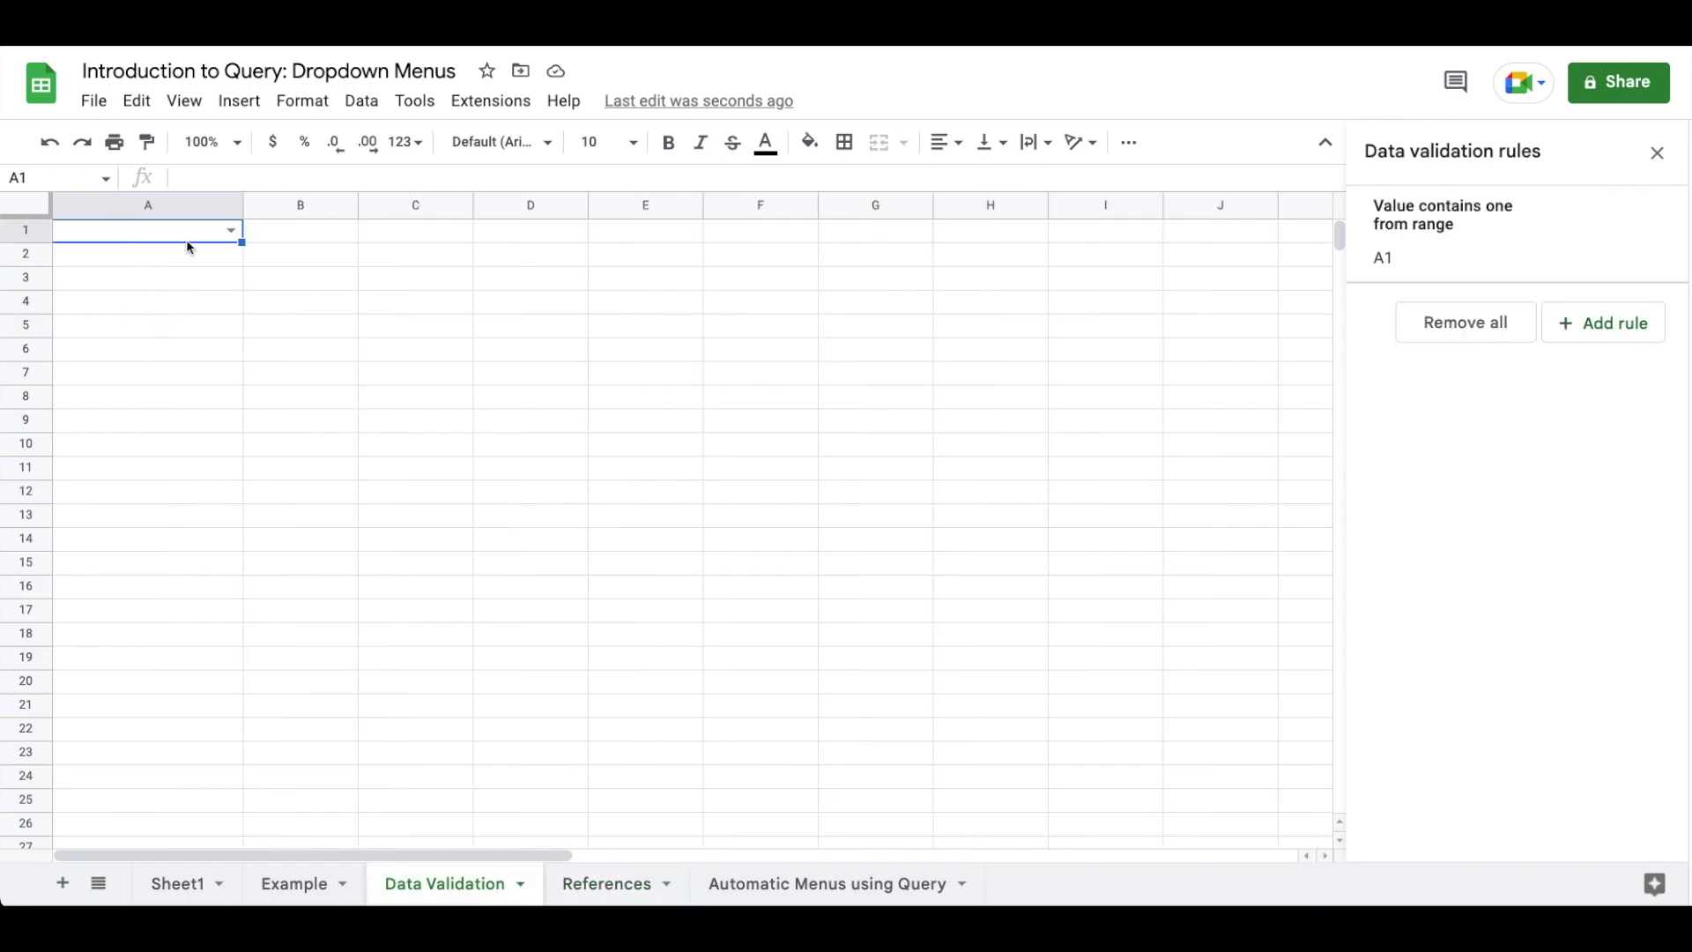
{"action": "left_click", "coordinate": [1462, 324]}
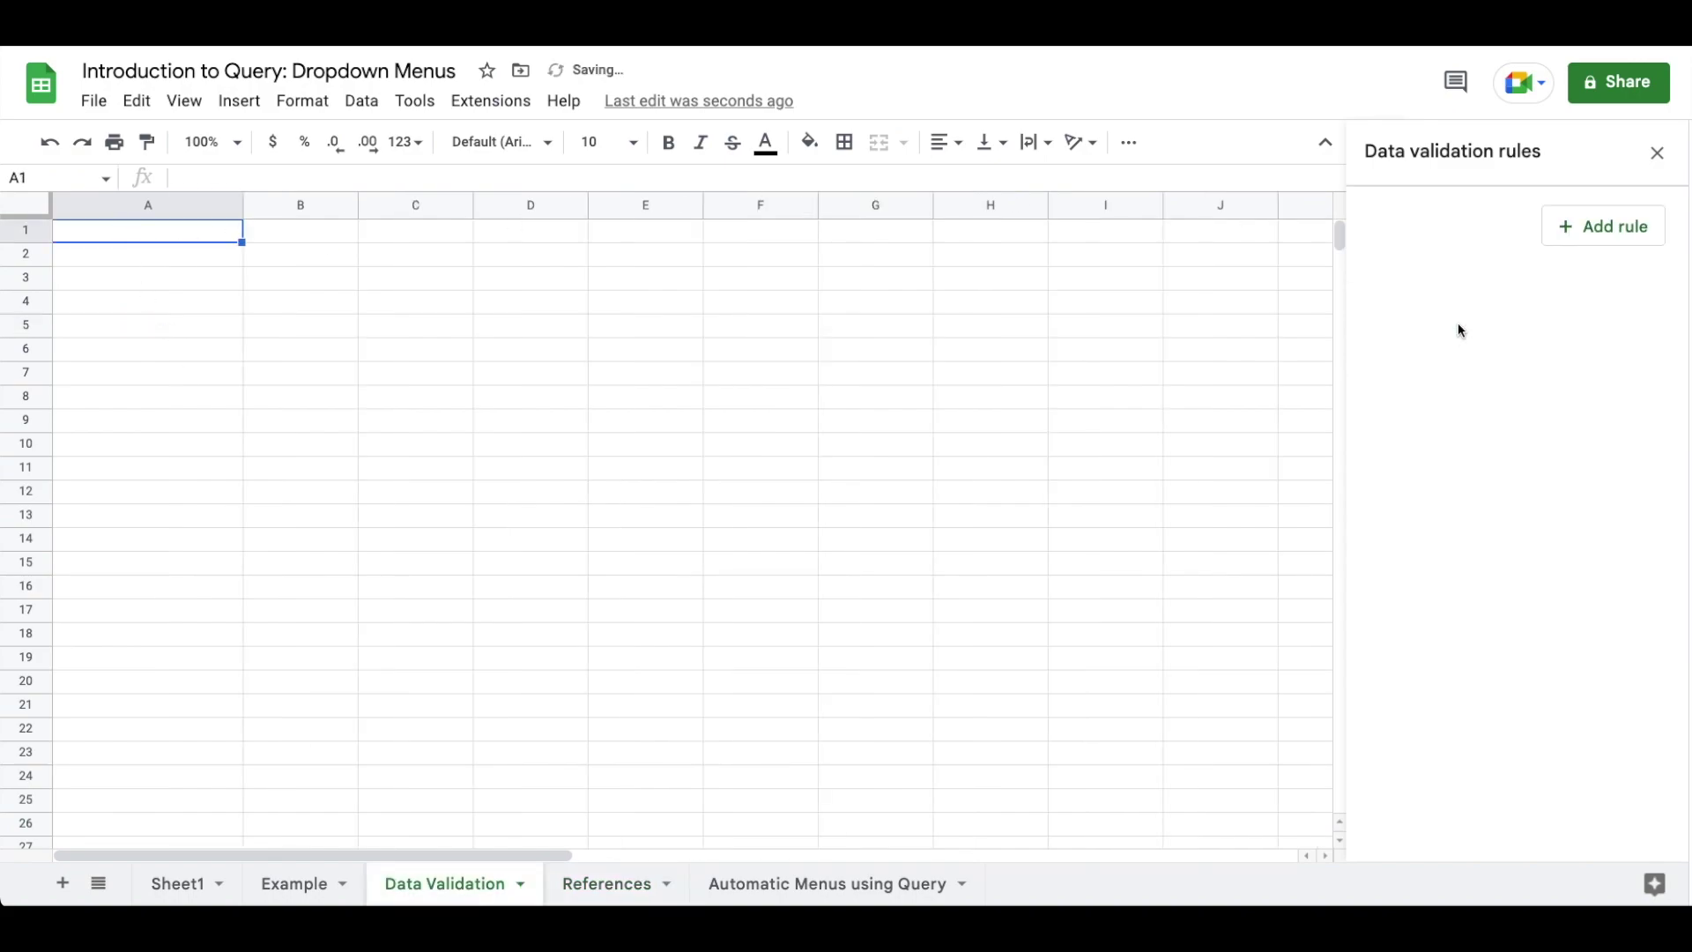
Add a Dropdown (from a range) rule to Data Validation cell A1, using column A of the Automatic Menus using Query sheet as its source.
{"action": "left_click", "coordinate": [1602, 228]}
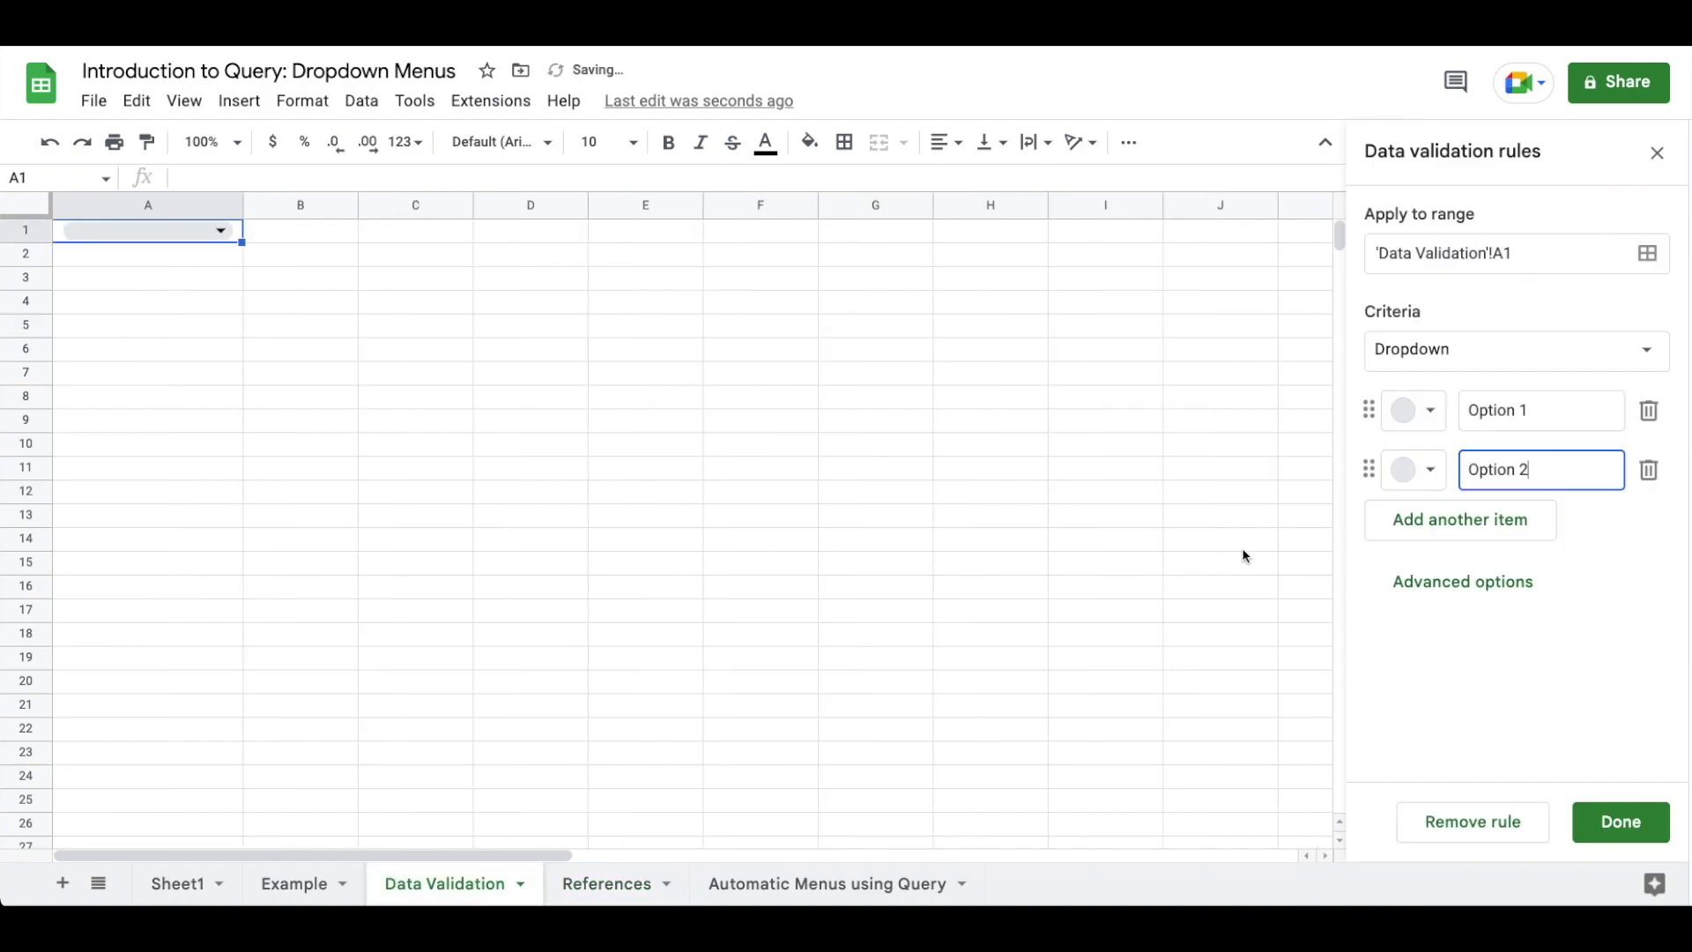
{"action": "left_click", "coordinate": [1617, 347]}
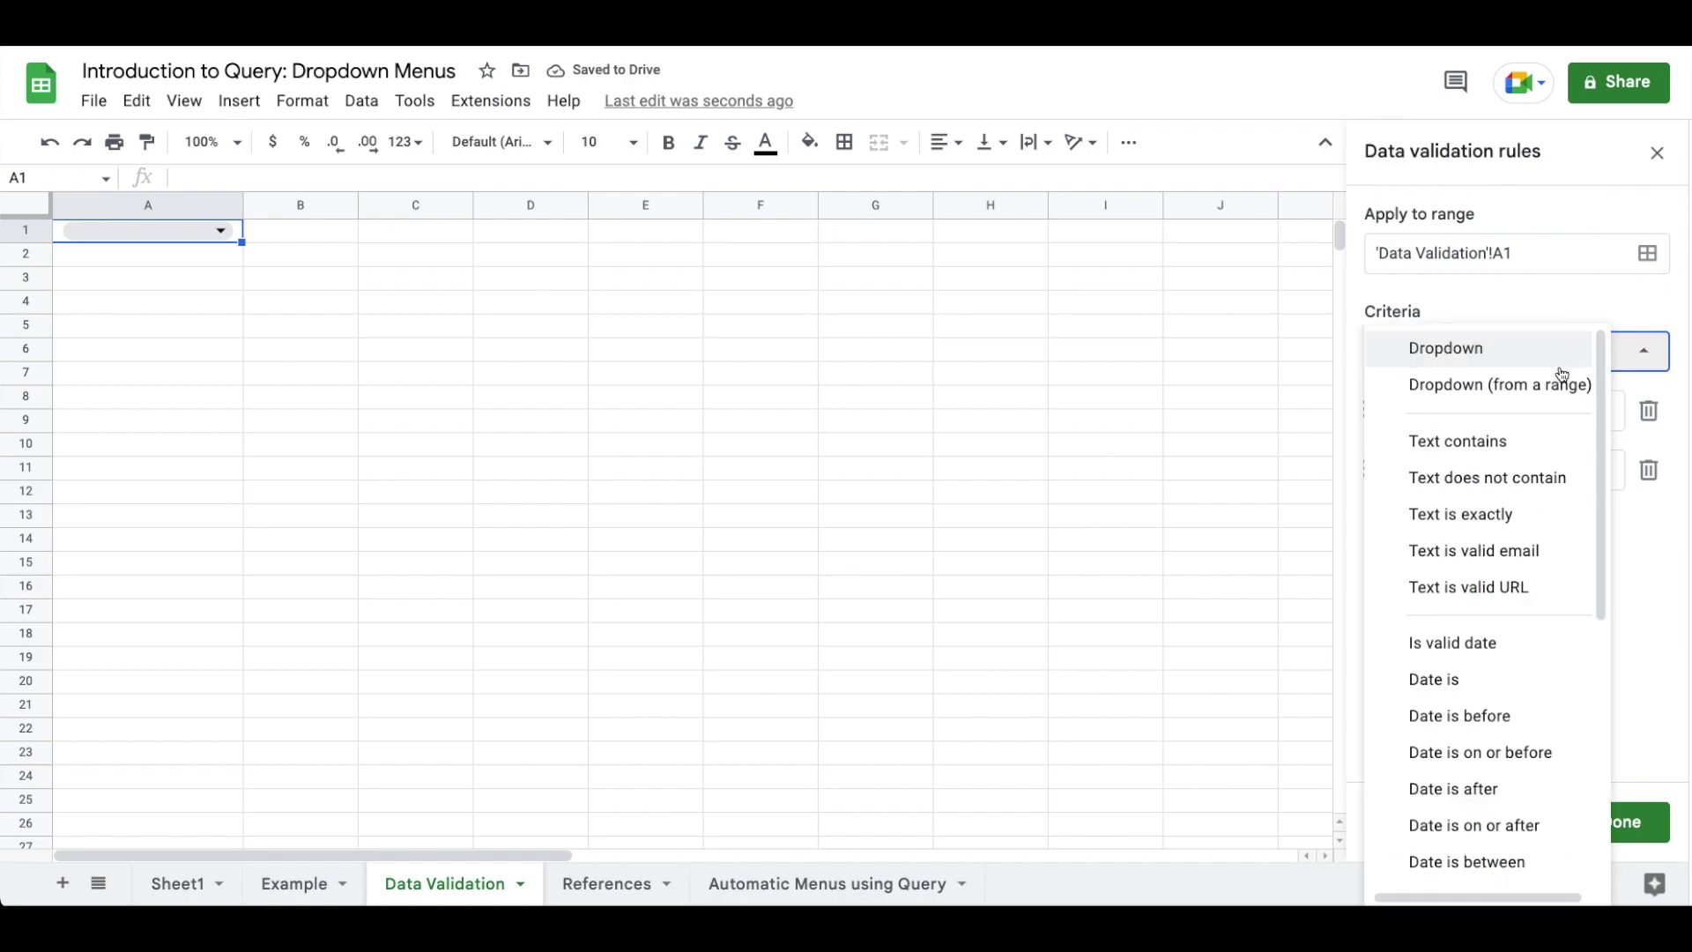
{"action": "left_click", "coordinate": [1481, 384]}
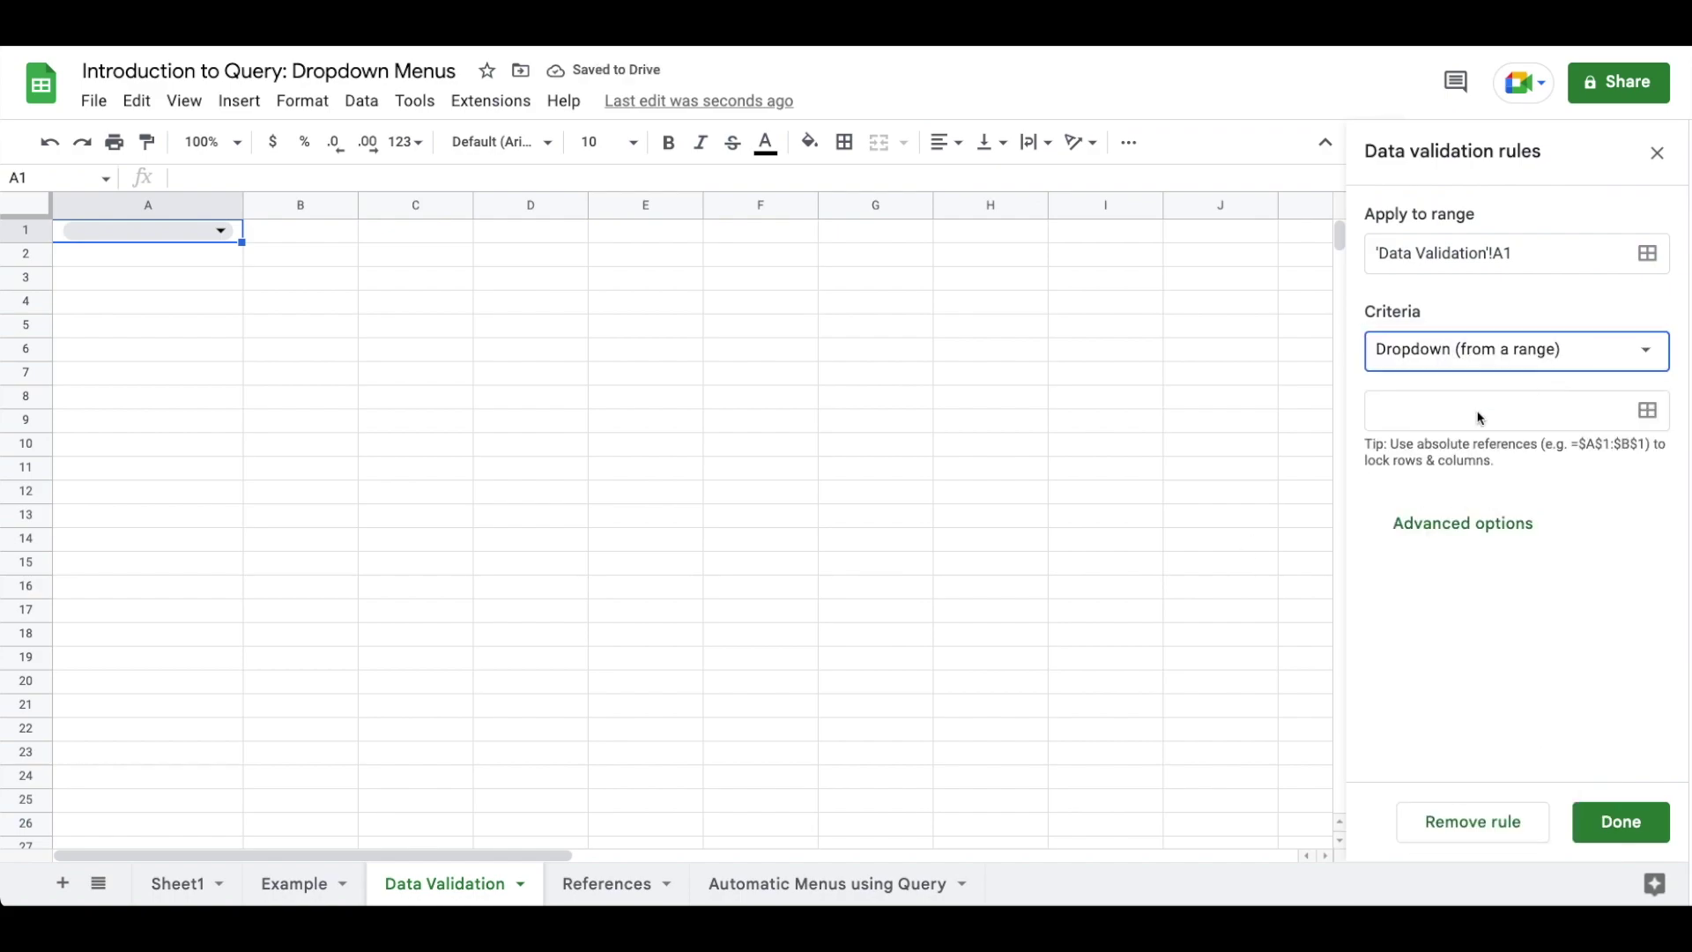
{"action": "left_click", "coordinate": [765, 880]}
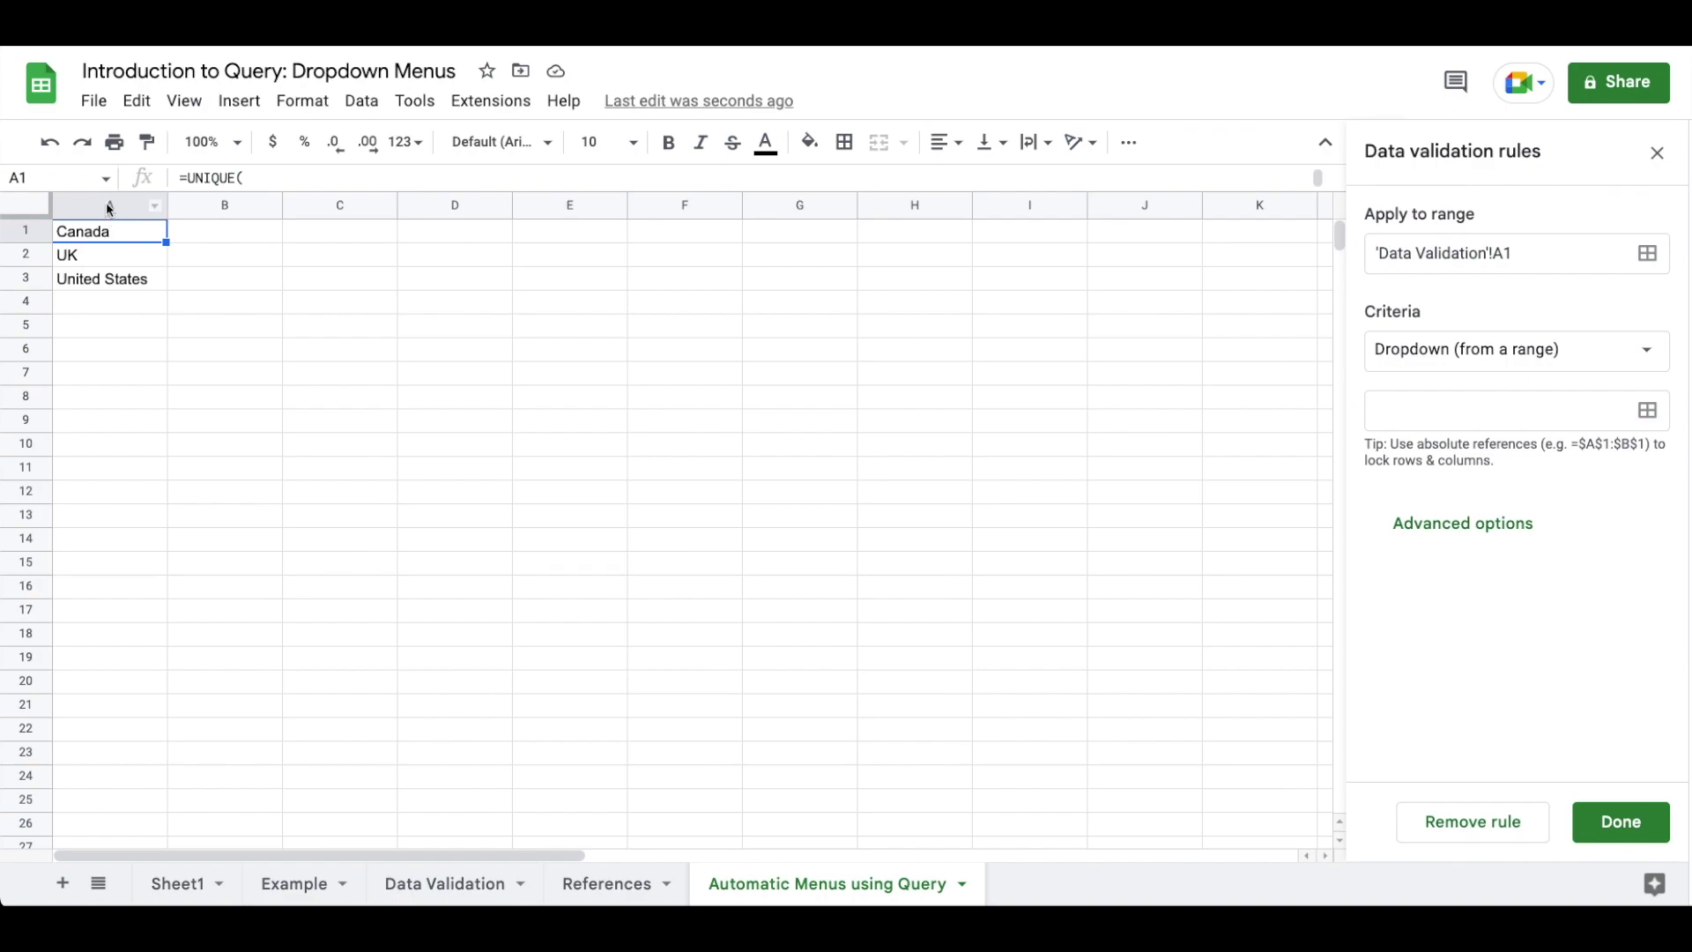
{"action": "left_click", "coordinate": [1645, 415]}
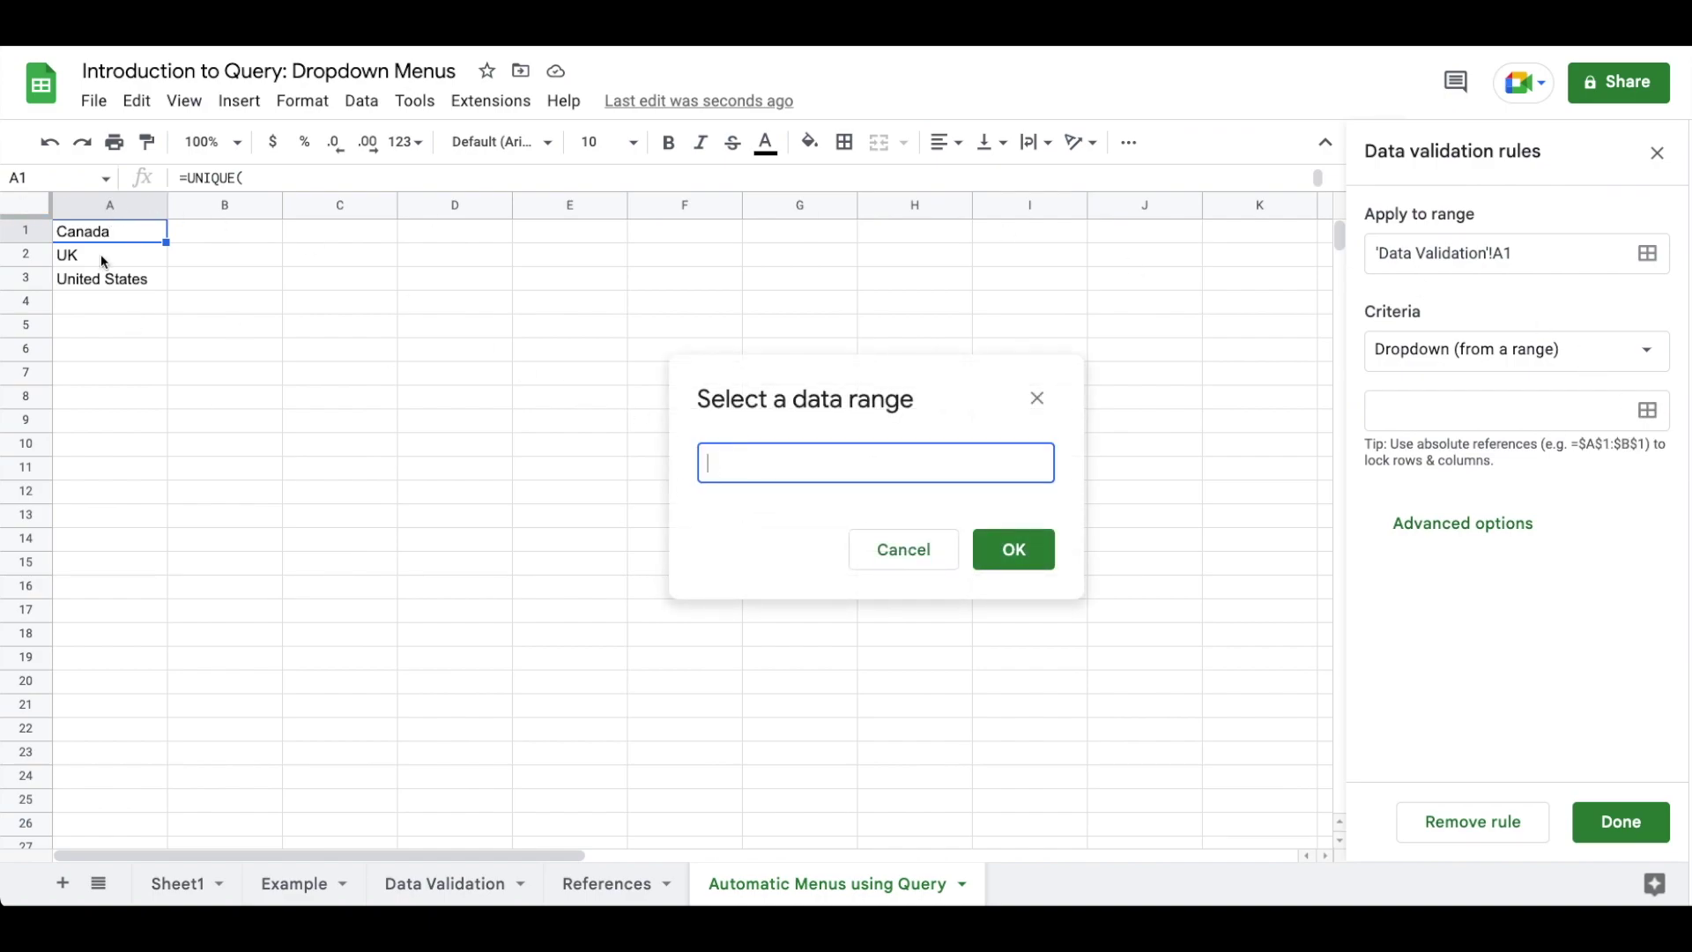
{"action": "left_click", "coordinate": [88, 203]}
{"action": "left_click", "coordinate": [1014, 551]}
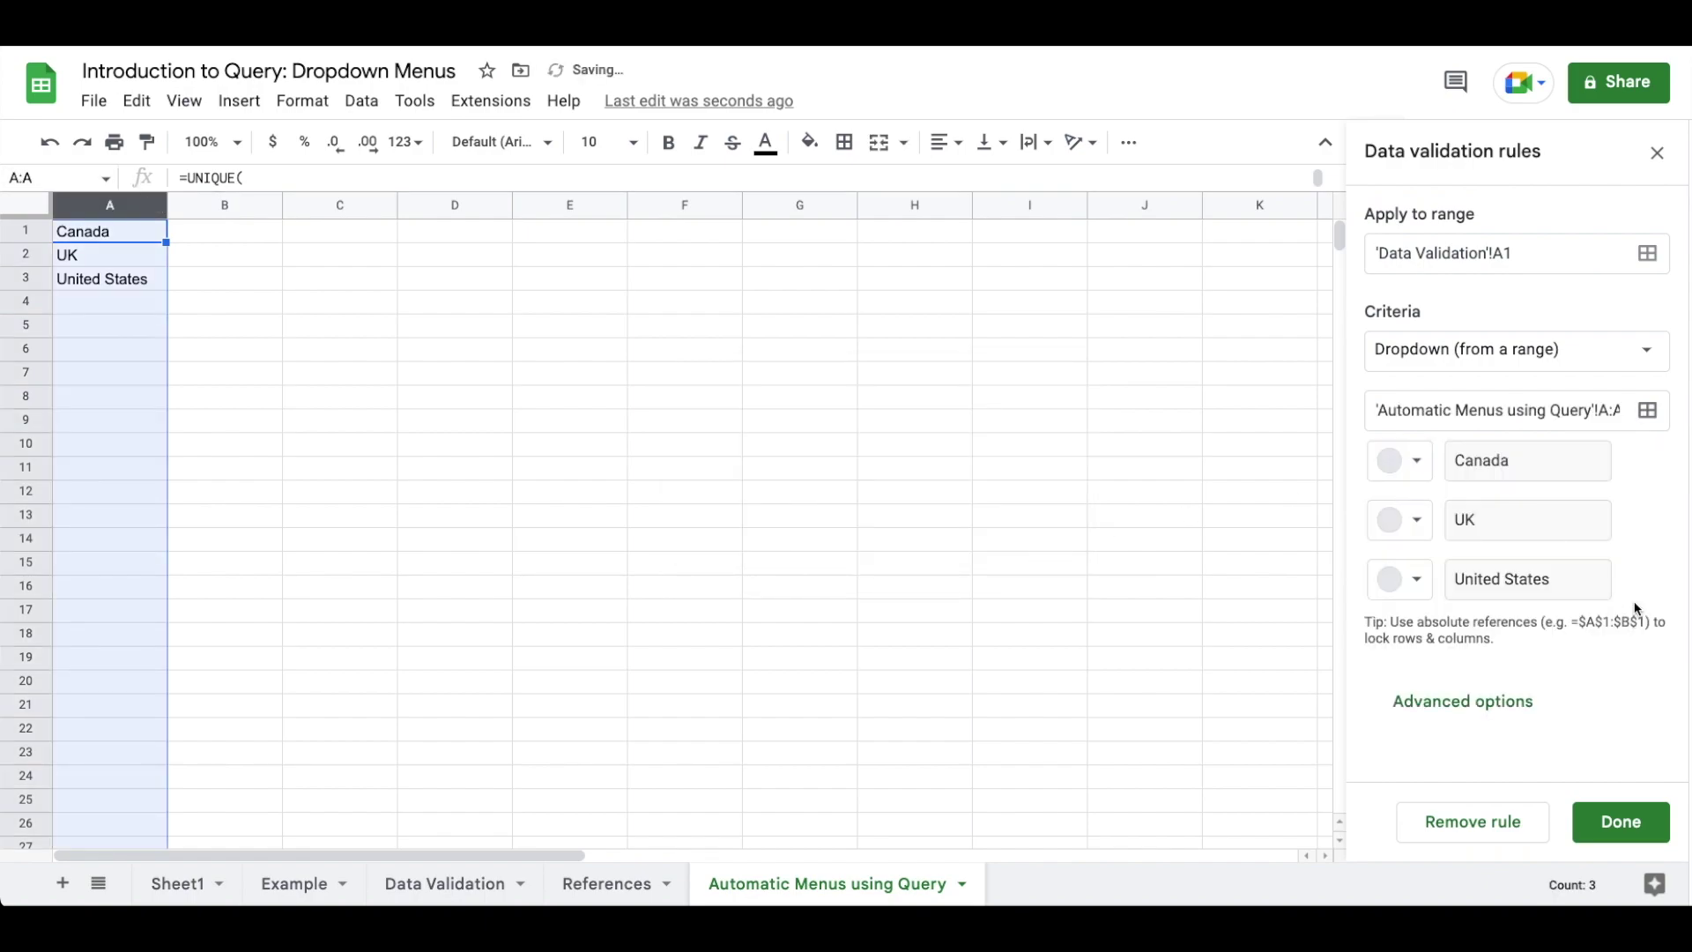
Set the dropdown rule's display style to Arrow in the advanced options and save the rule.
{"action": "left_click", "coordinate": [1465, 704]}
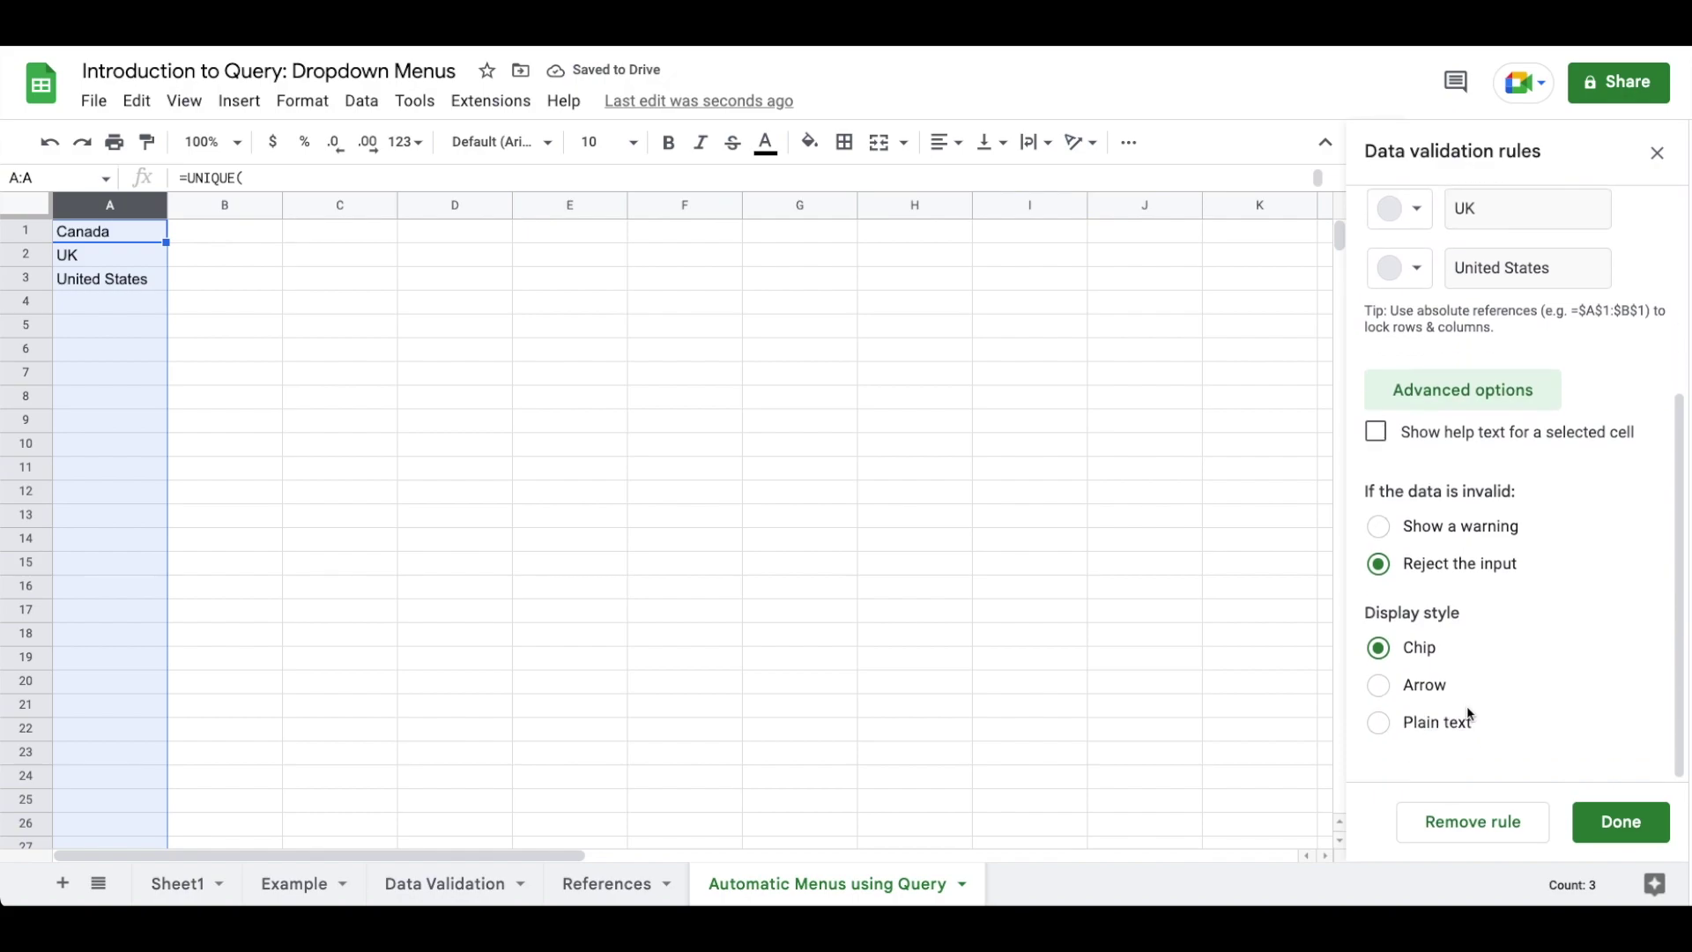
{"action": "left_click", "coordinate": [1416, 686]}
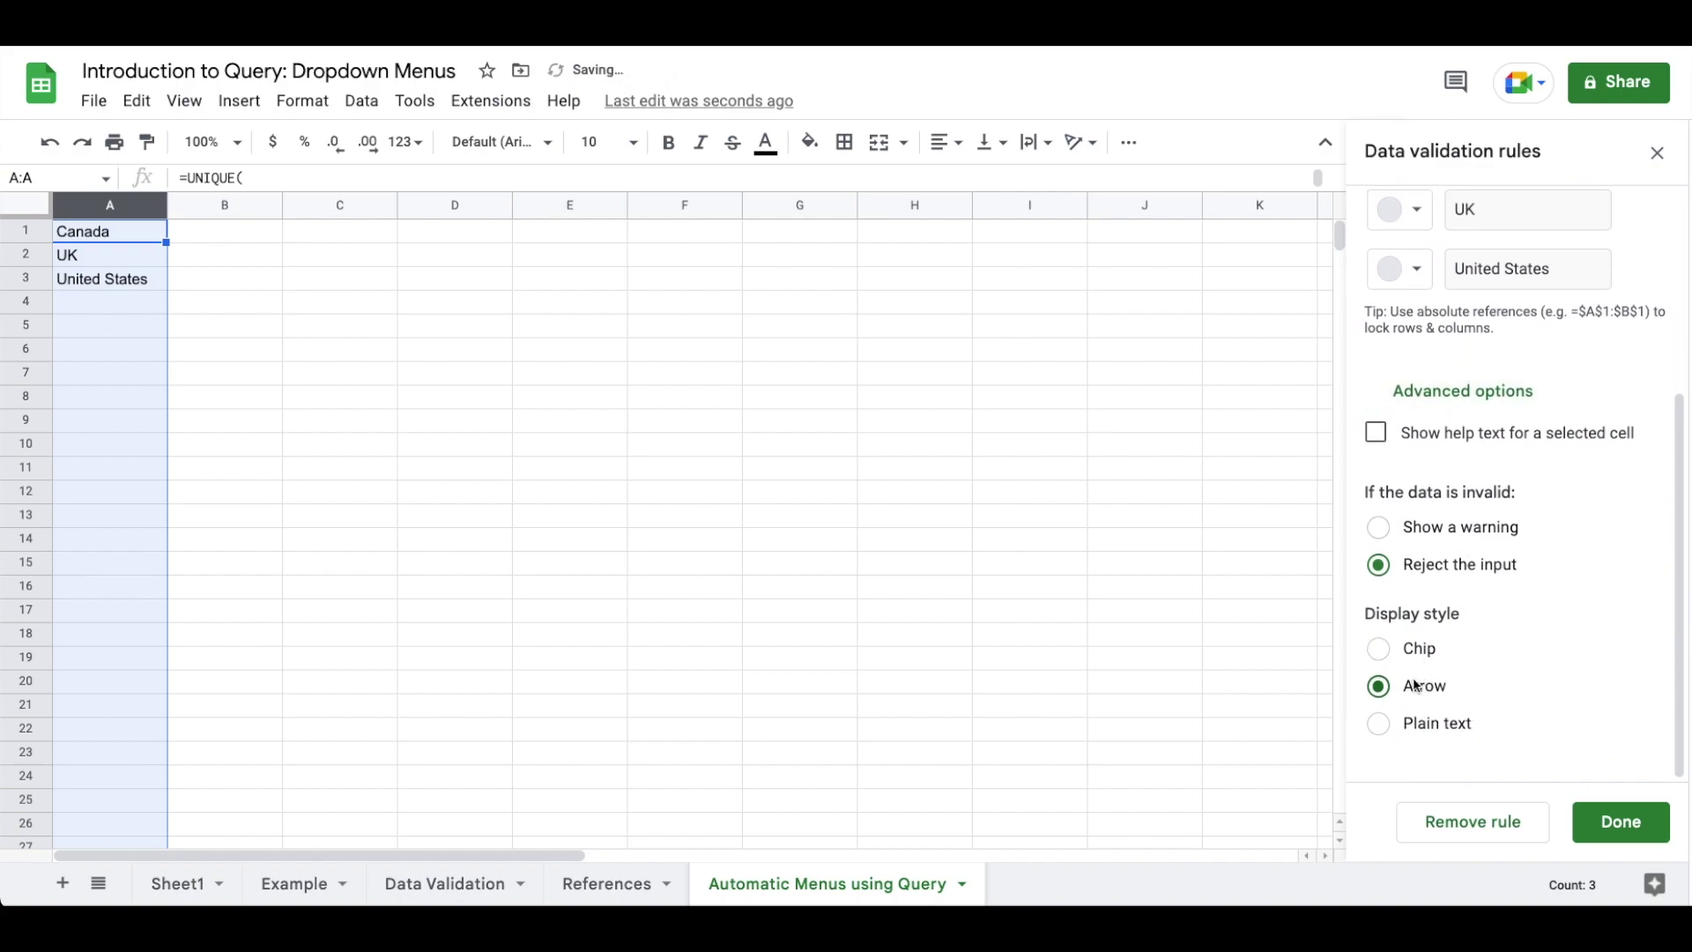
{"action": "left_click", "coordinate": [1602, 821]}
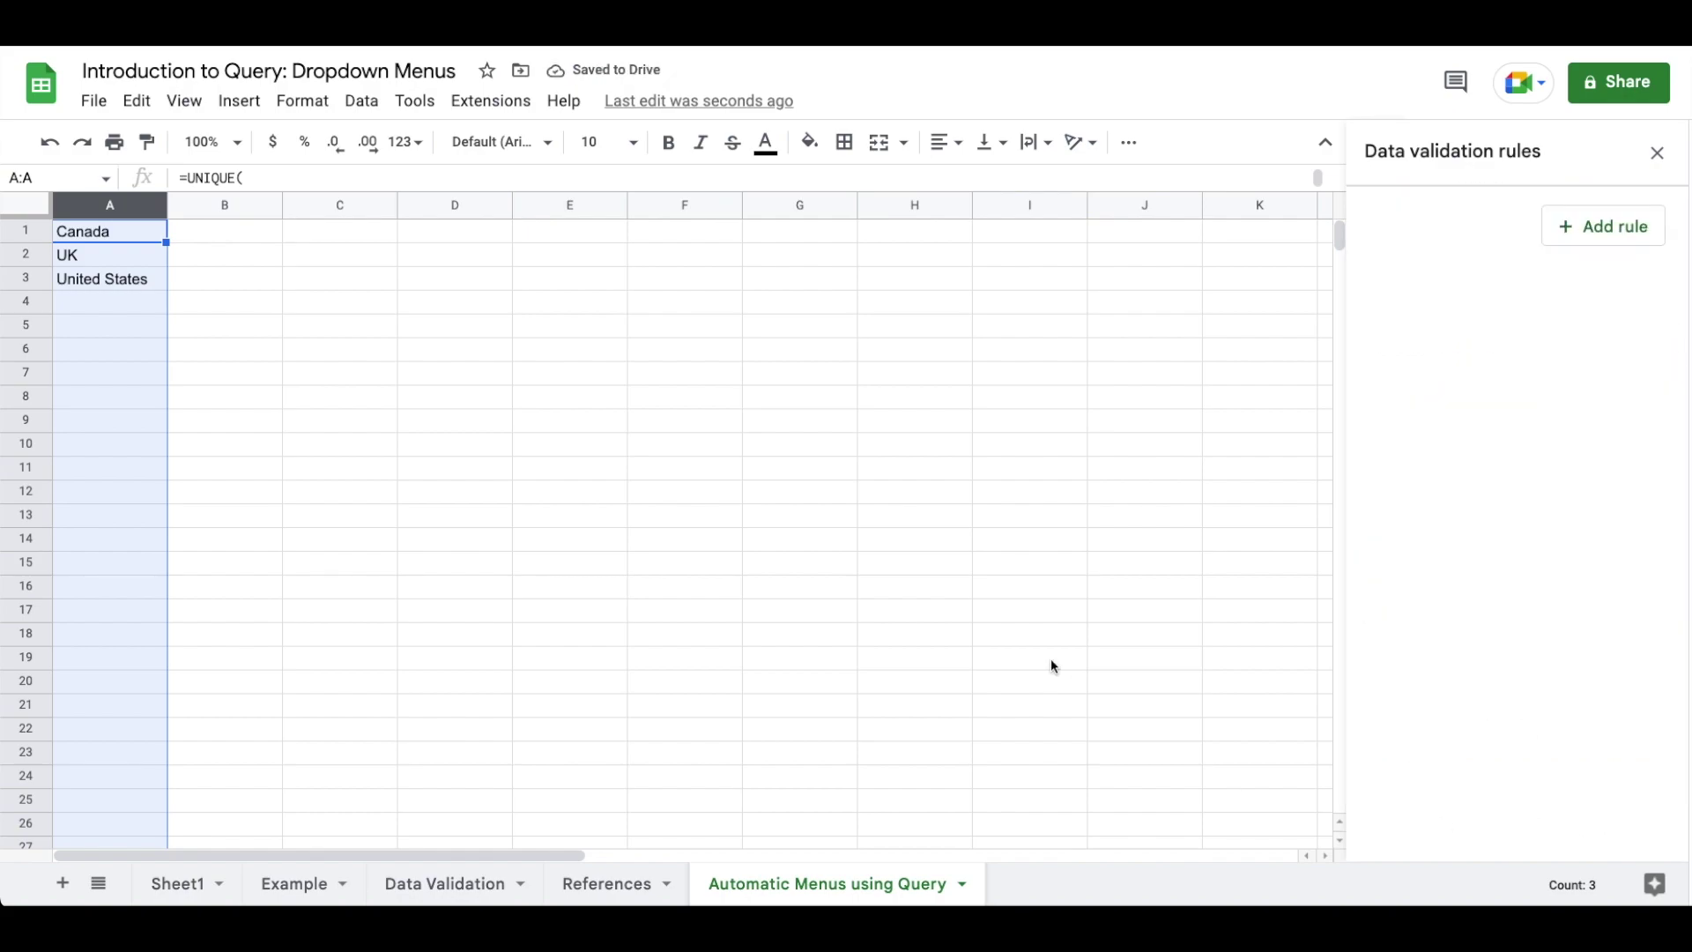
Check the options offered by the dropdown in cell A1 of the Data Validation sheet.
{"action": "left_click", "coordinate": [473, 889]}
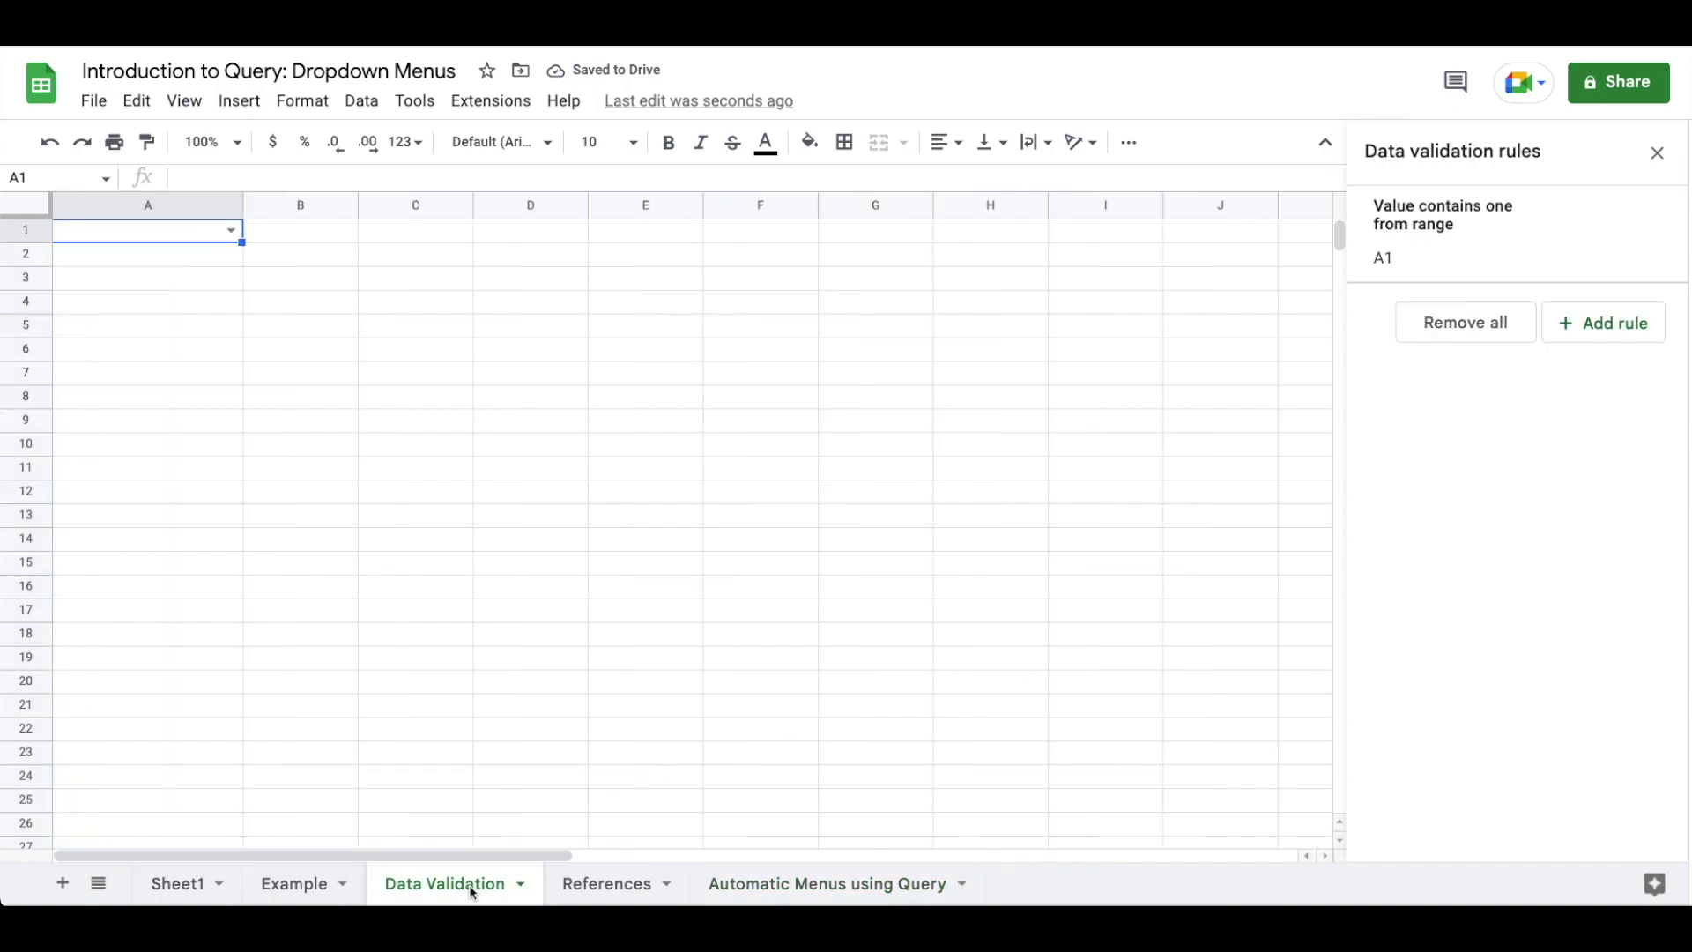
{"action": "left_click", "coordinate": [230, 230]}
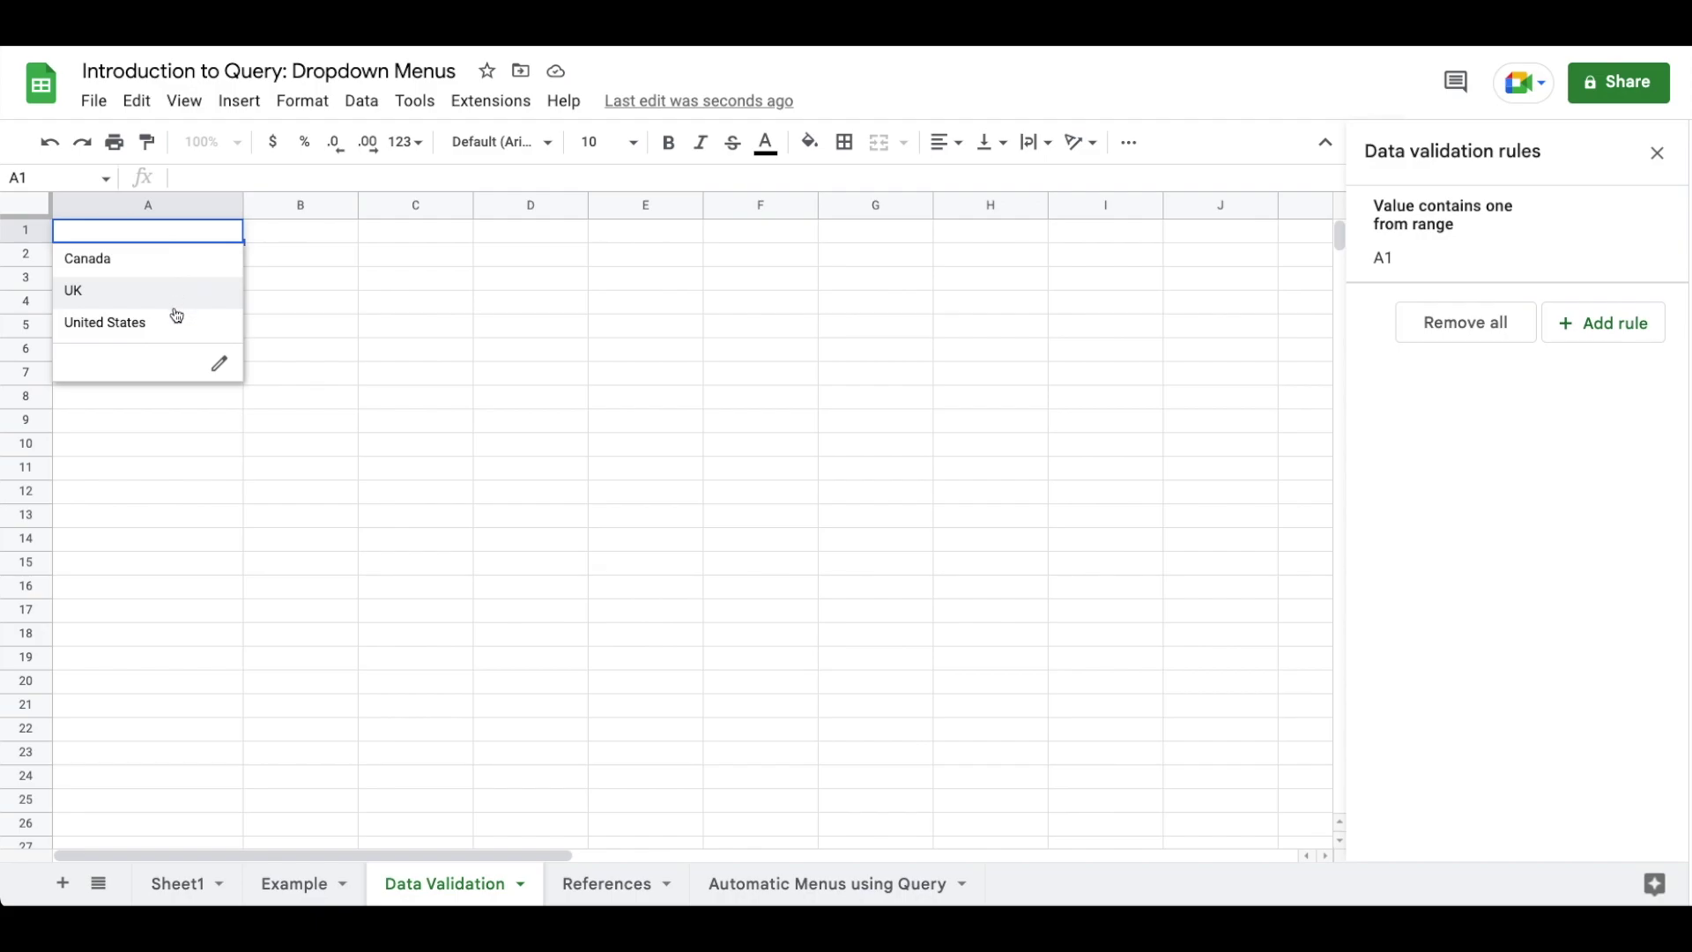
{"action": "left_click", "coordinate": [573, 263]}
Add the countries Mexico and Ireland below the last data row in Sheet1's column A, in cells A1298 and A1299.
{"action": "left_click", "coordinate": [172, 886]}
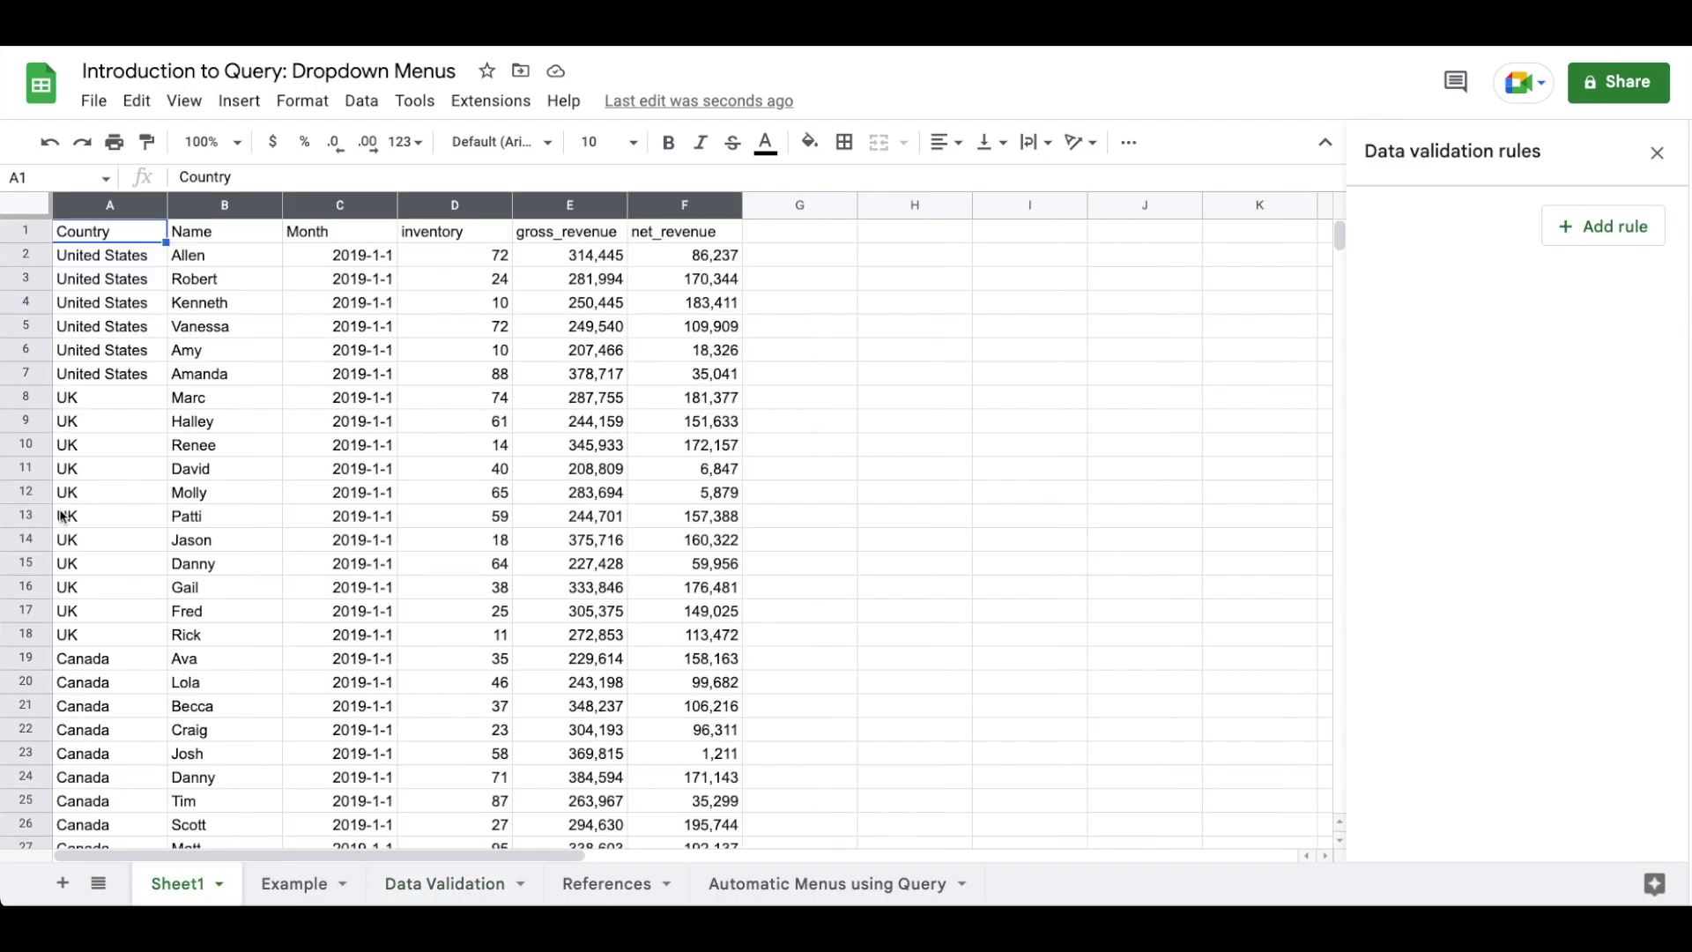
{"action": "left_click", "coordinate": [63, 516]}
{"action": "key", "text": "ctrl+Down"}
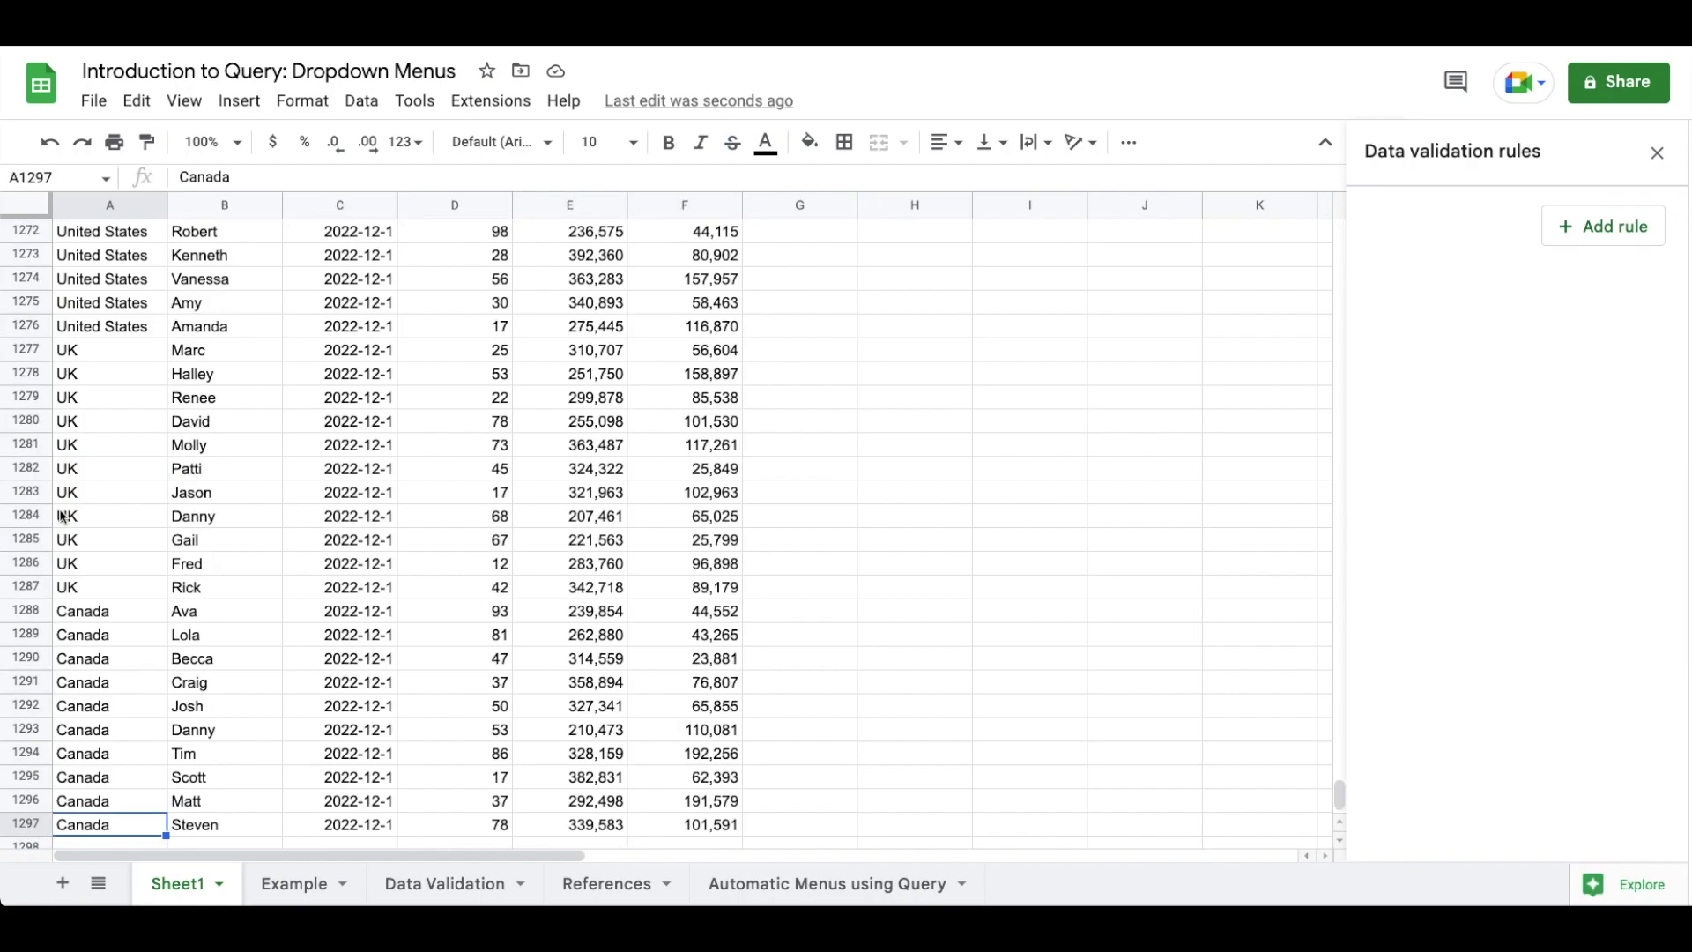
{"action": "key", "text": "Down"}
{"action": "type", "text": "Mexico"}
{"action": "key", "text": "Return"}
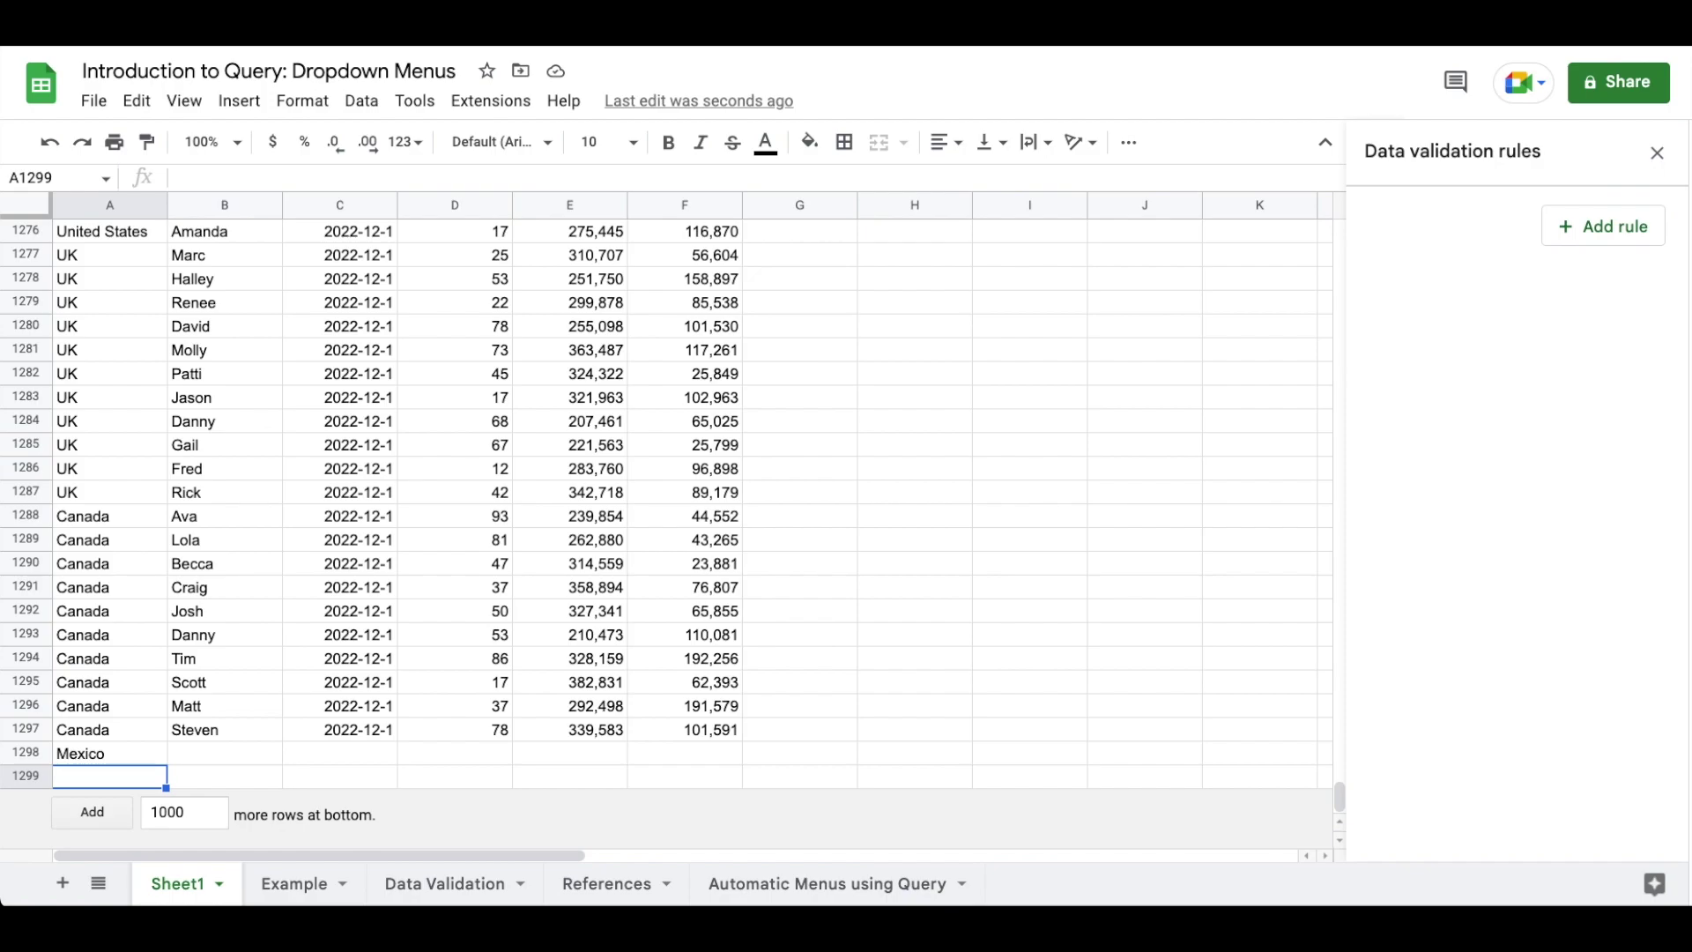
{"action": "type", "text": "Ireland"}
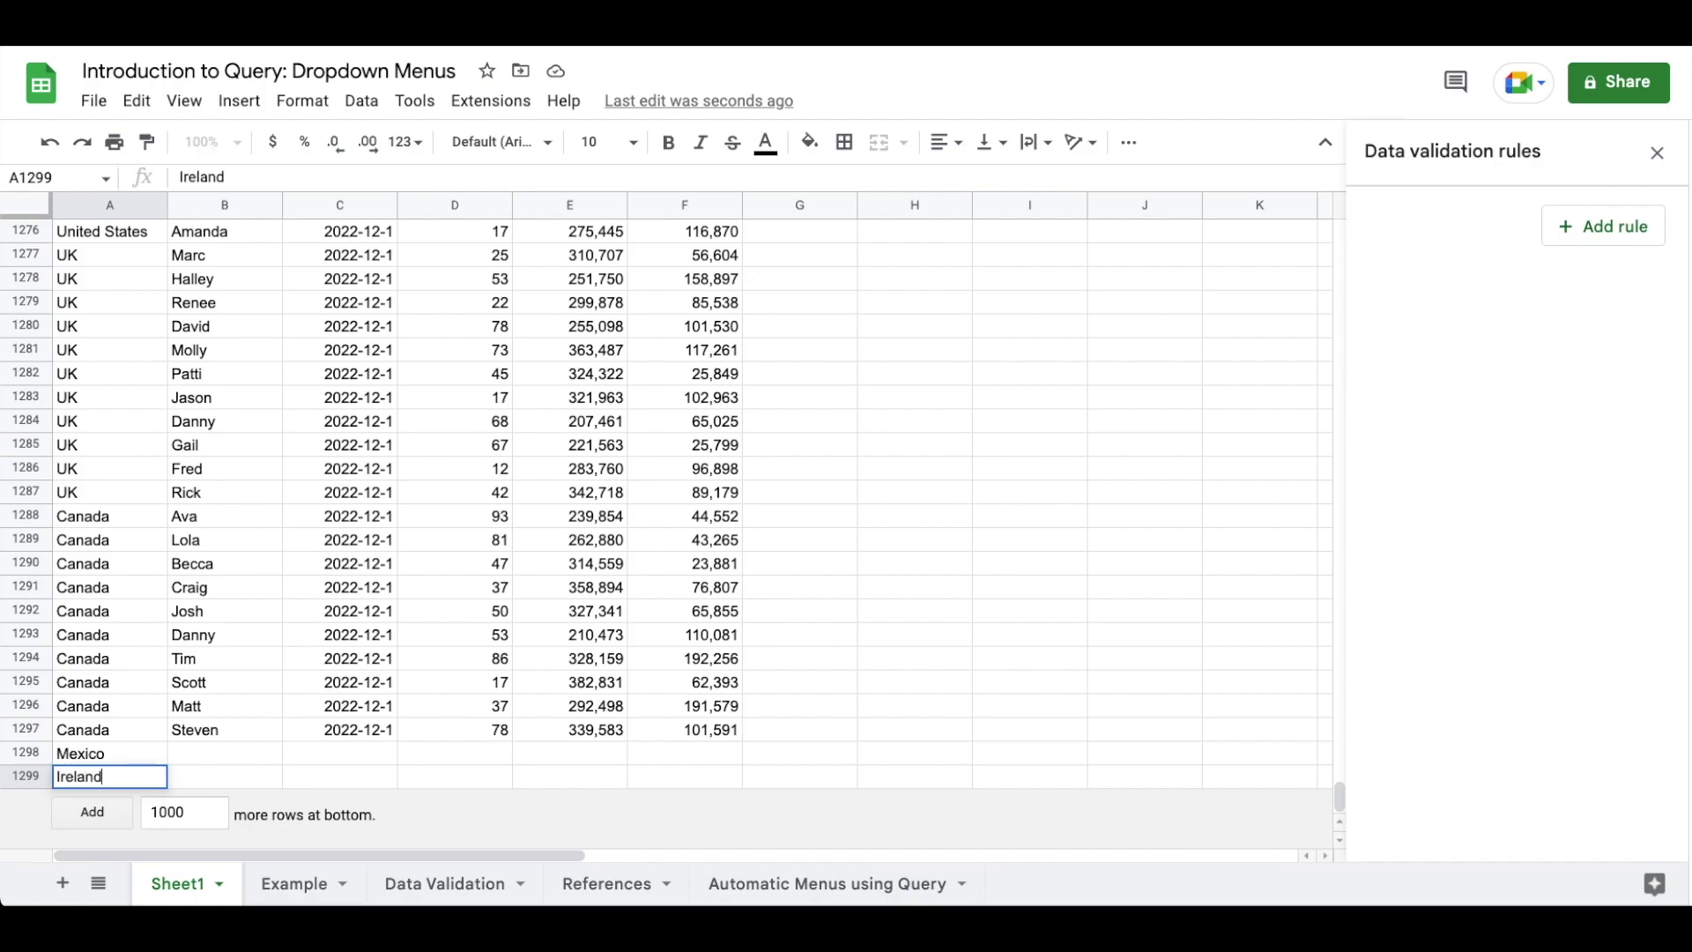
{"action": "key", "text": "Return"}
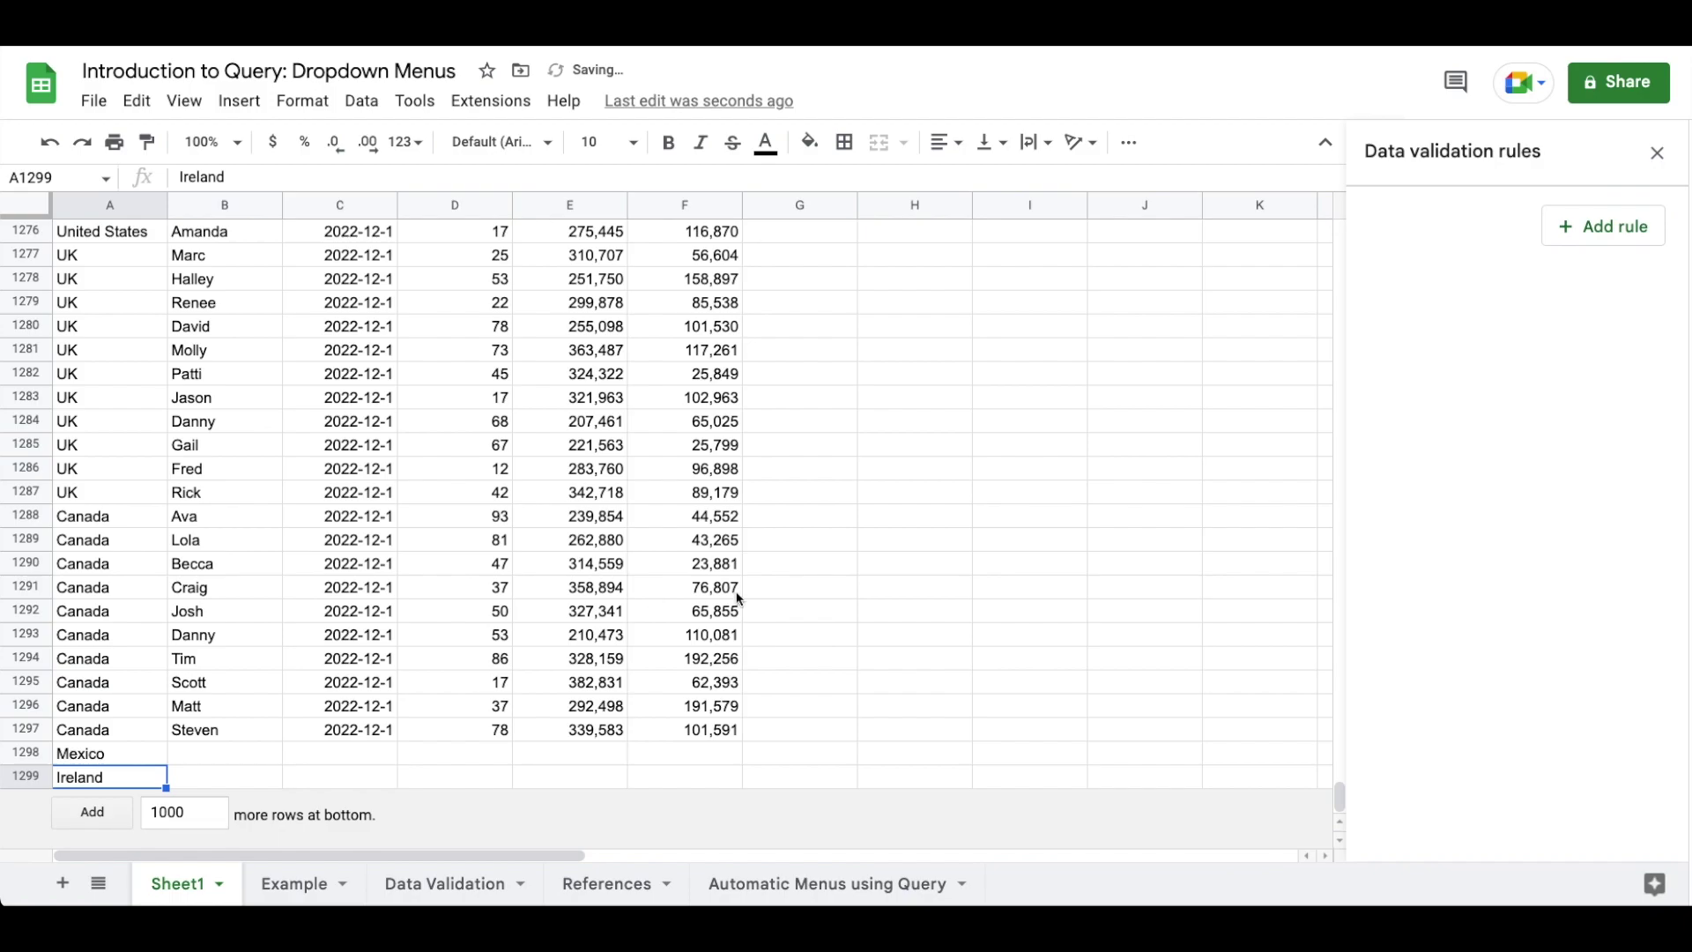
Check the Data Validation sheet's A1 dropdown for the added countries, and review the UNIQUE and QUERY formula that generates its list.
{"action": "left_click", "coordinate": [473, 882]}
{"action": "left_click", "coordinate": [232, 231]}
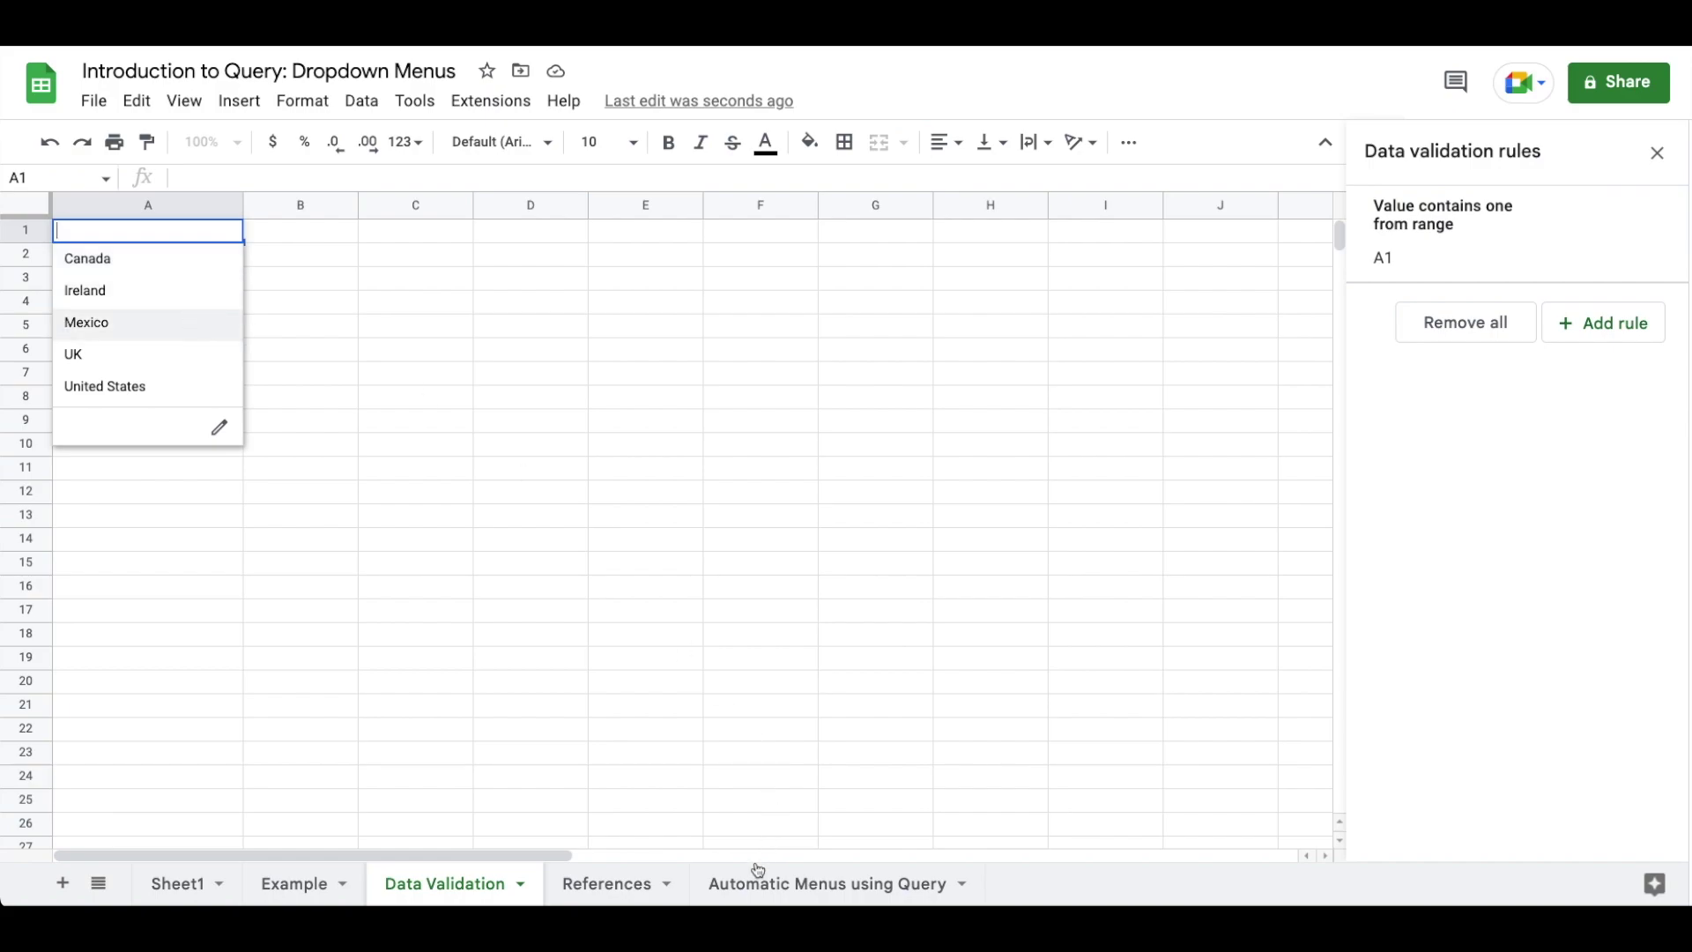
{"action": "left_click", "coordinate": [738, 884]}
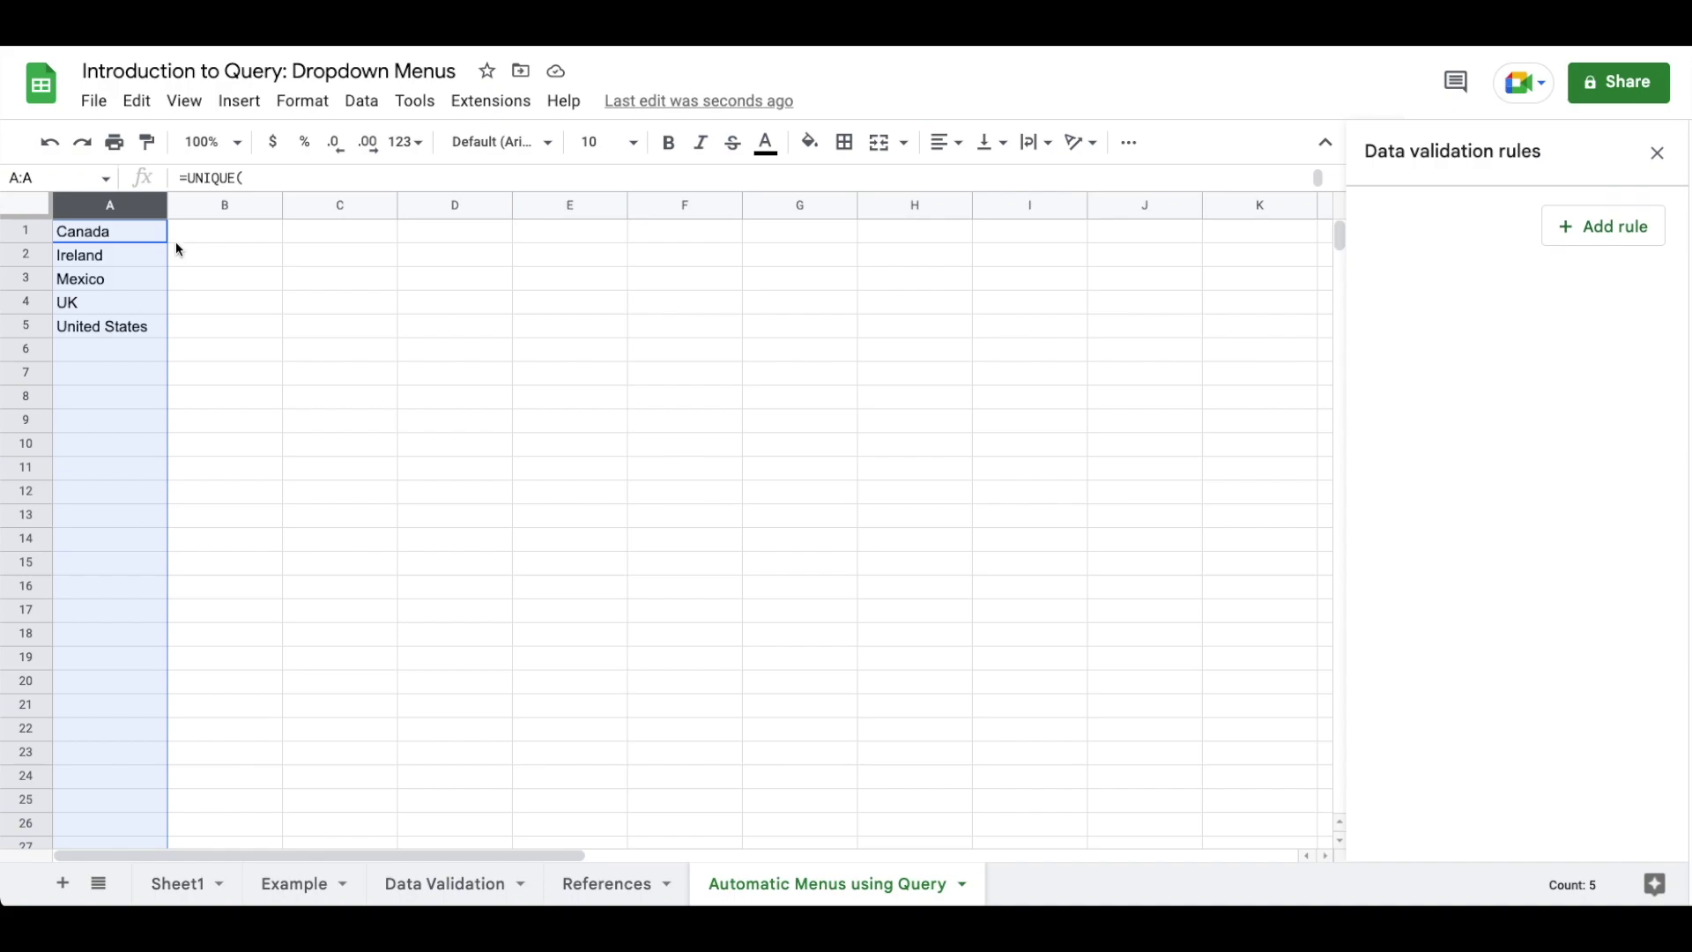
{"action": "double_click", "coordinate": [113, 233]}
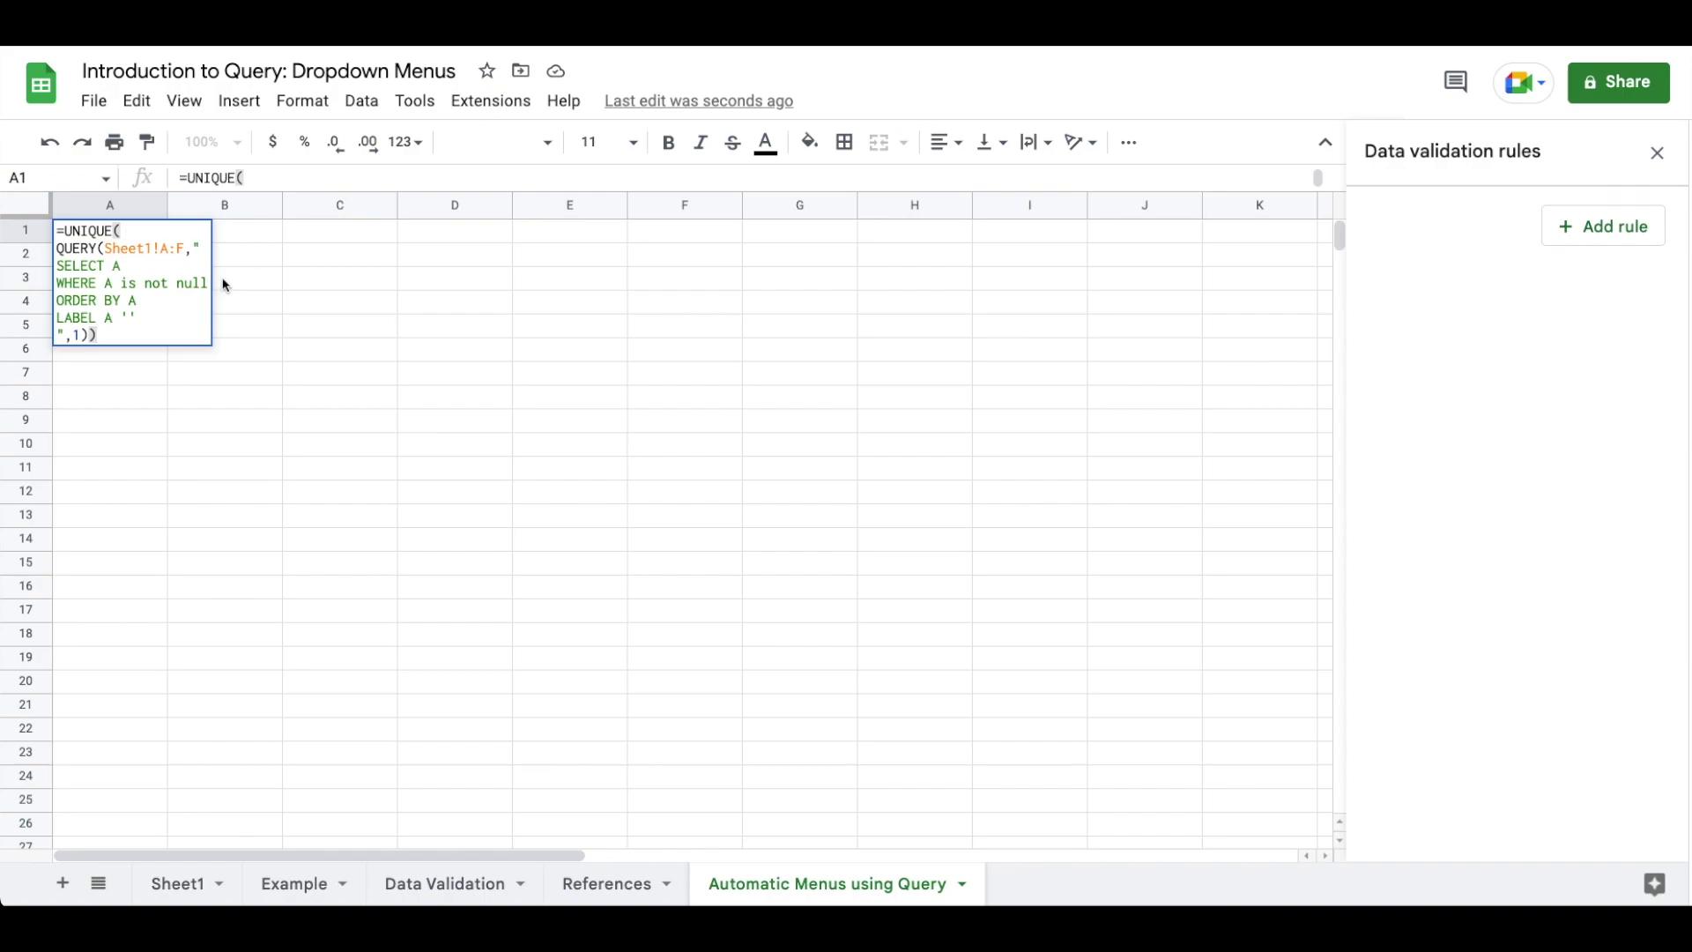
{"action": "key", "text": "Return"}
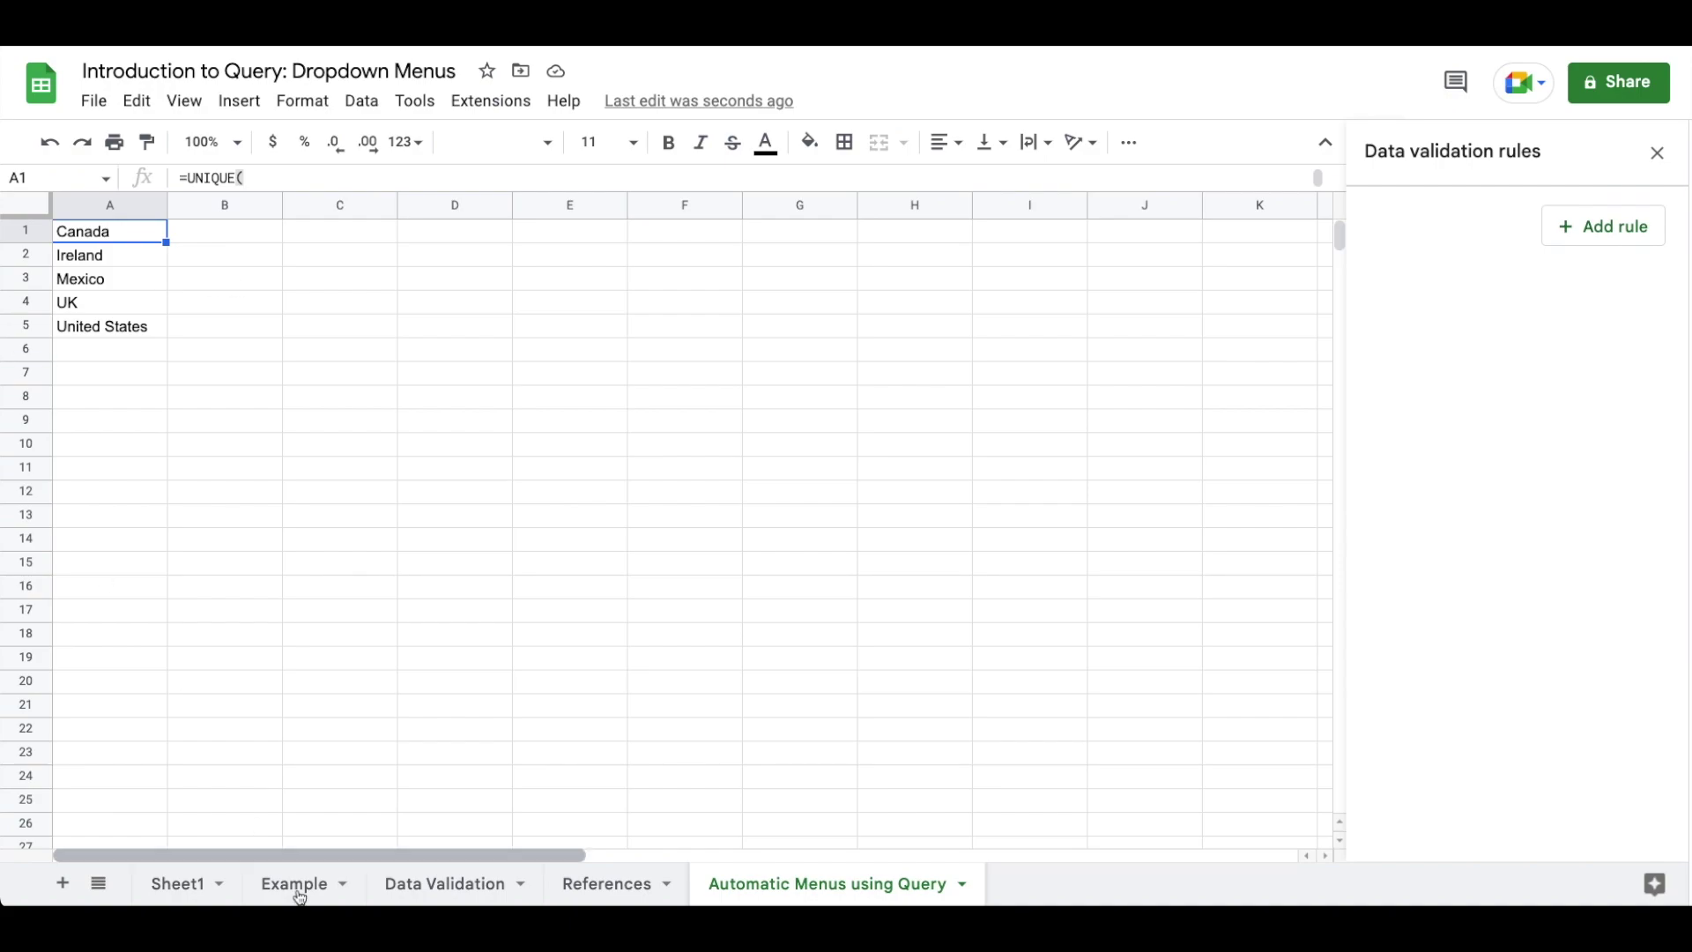
Clear the country value from cell H1 on the Example sheet.
{"action": "left_click", "coordinate": [176, 892]}
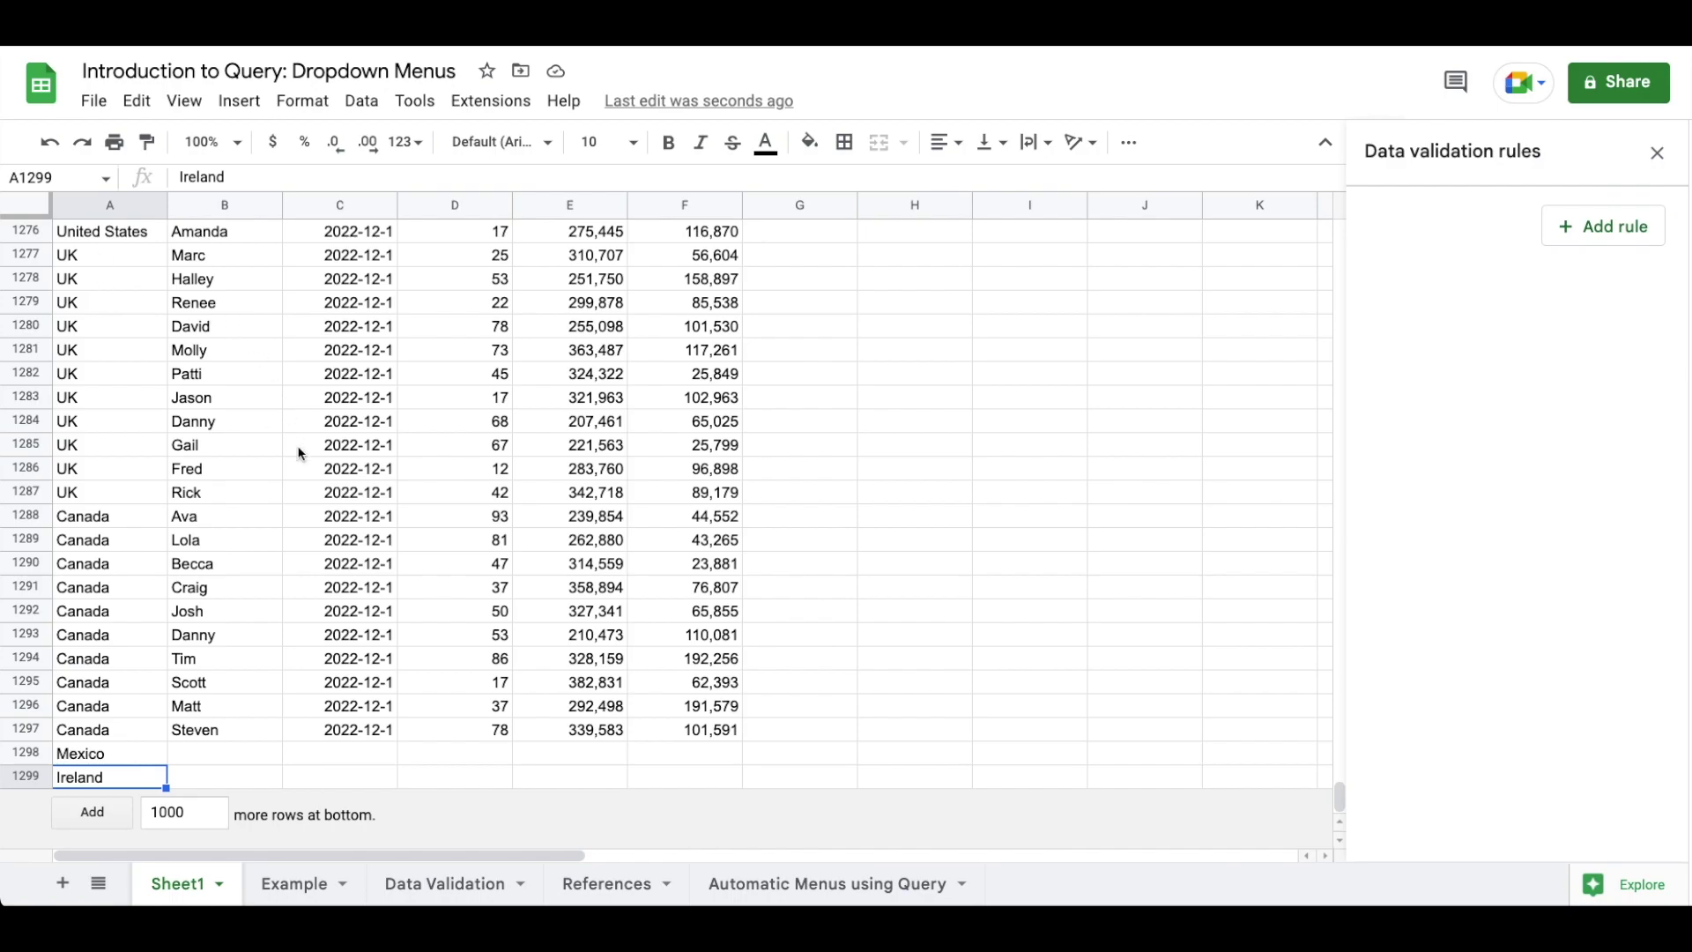
{"action": "left_click", "coordinate": [298, 884]}
{"action": "left_click", "coordinate": [941, 236]}
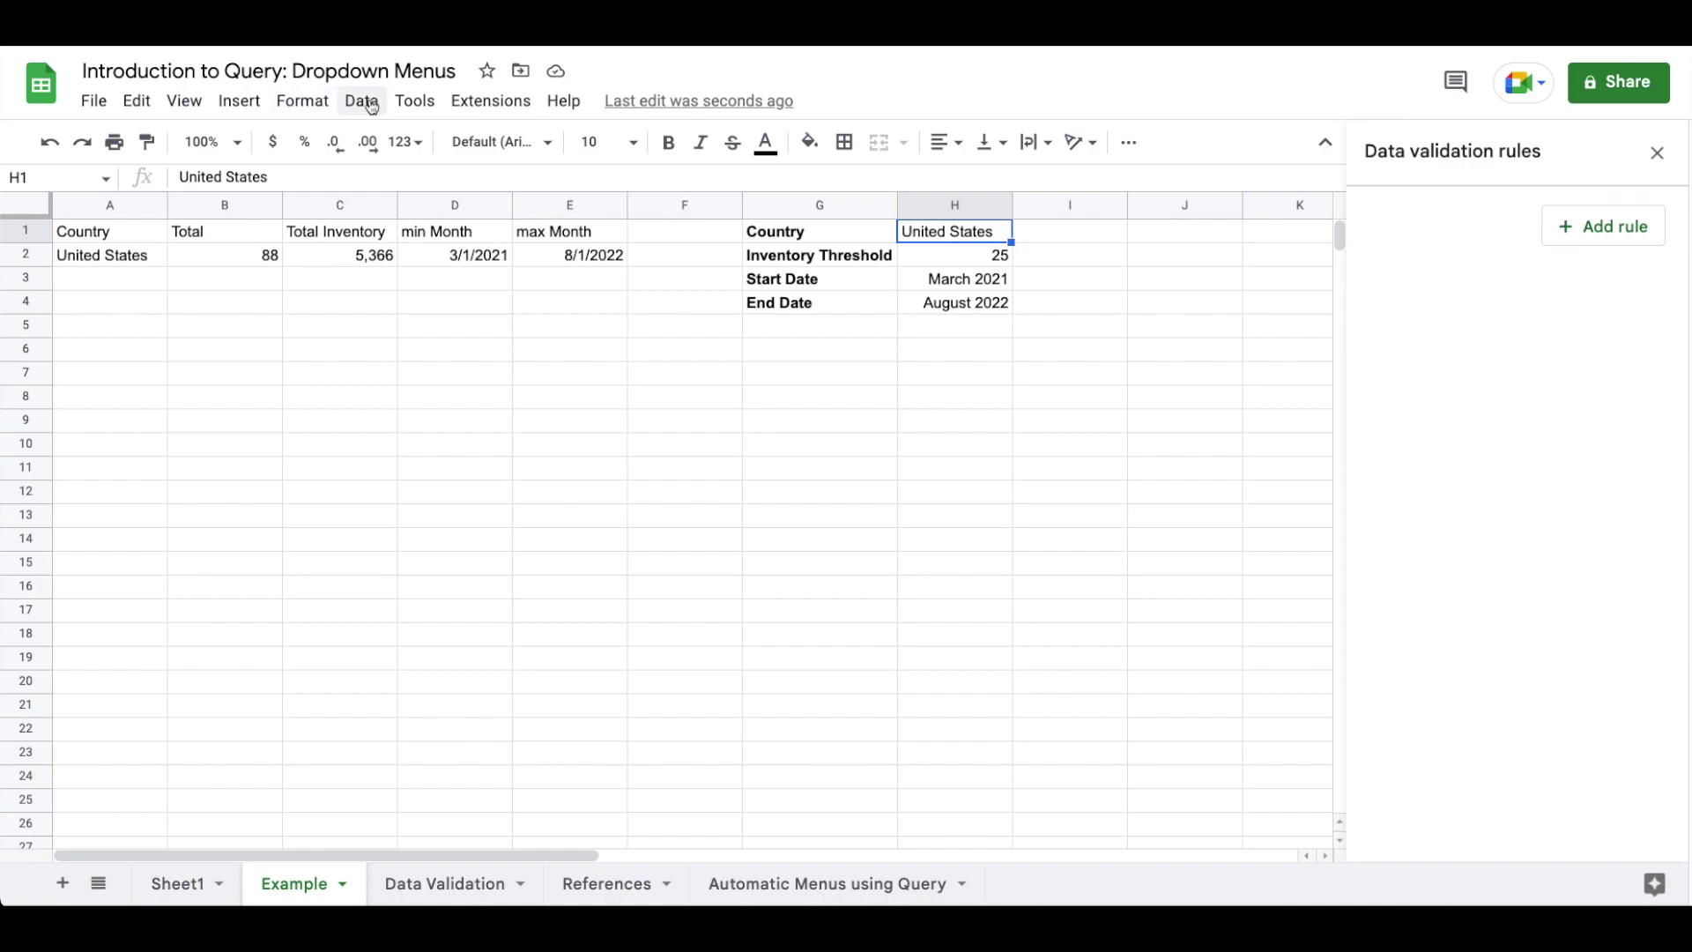
{"action": "key", "text": "Delete"}
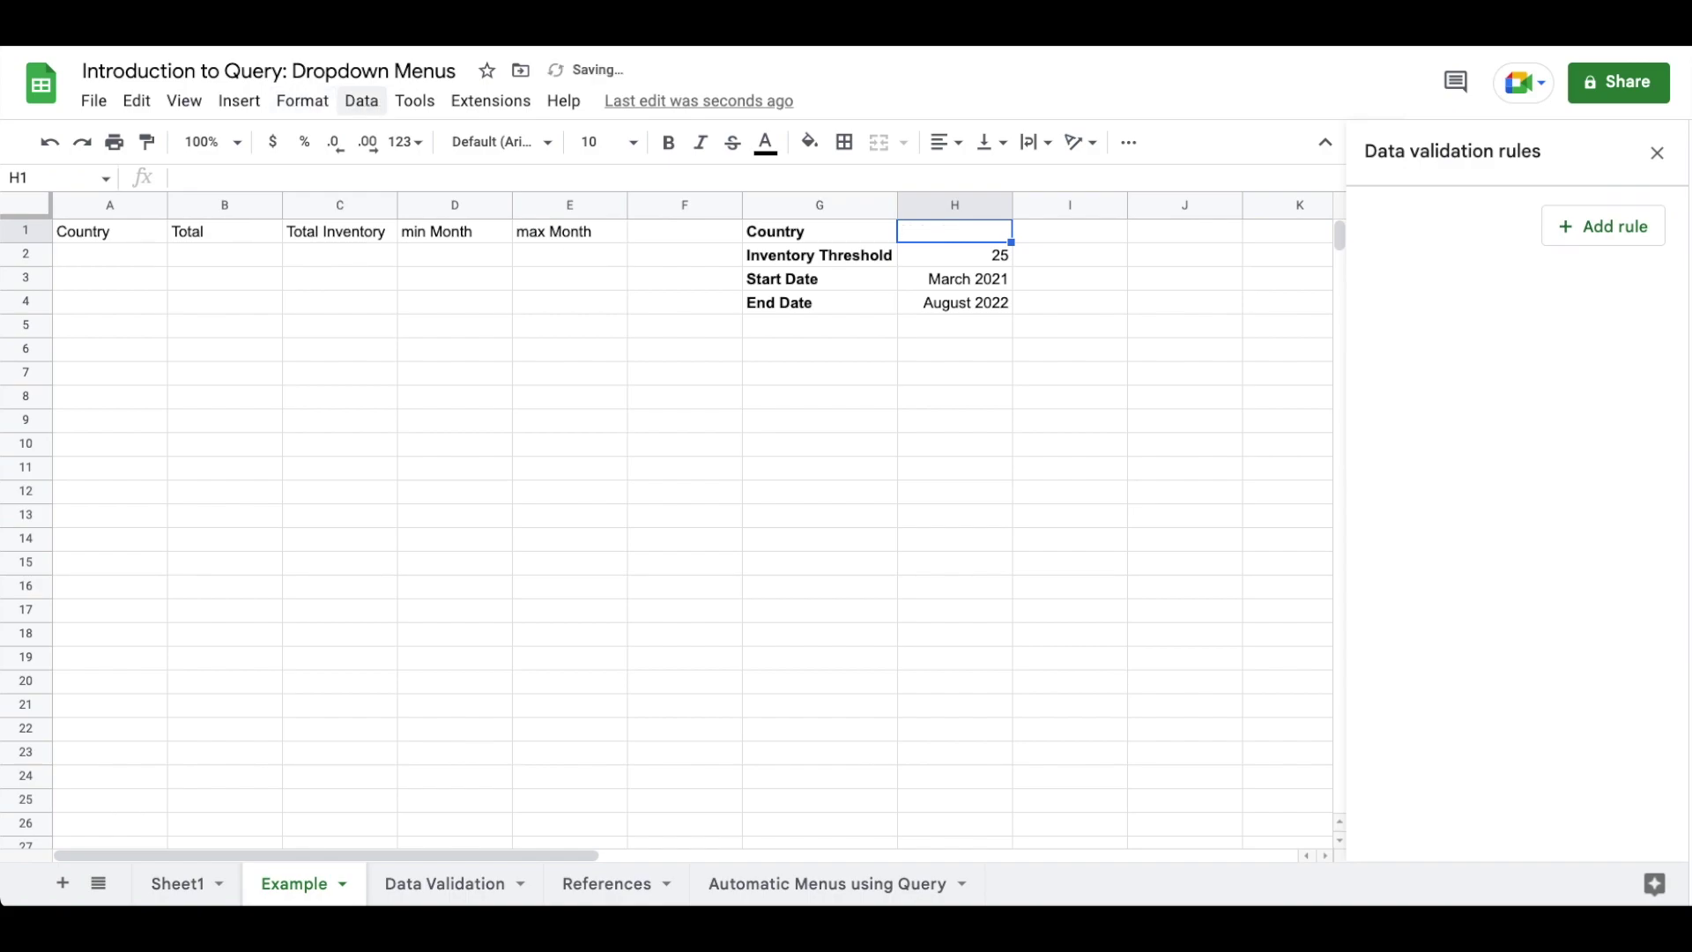
Add a Dropdown (from a range) validation rule to Example!H1, sourced from column A of the Automatic Menus using Query sheet.
{"action": "left_click", "coordinate": [1591, 222]}
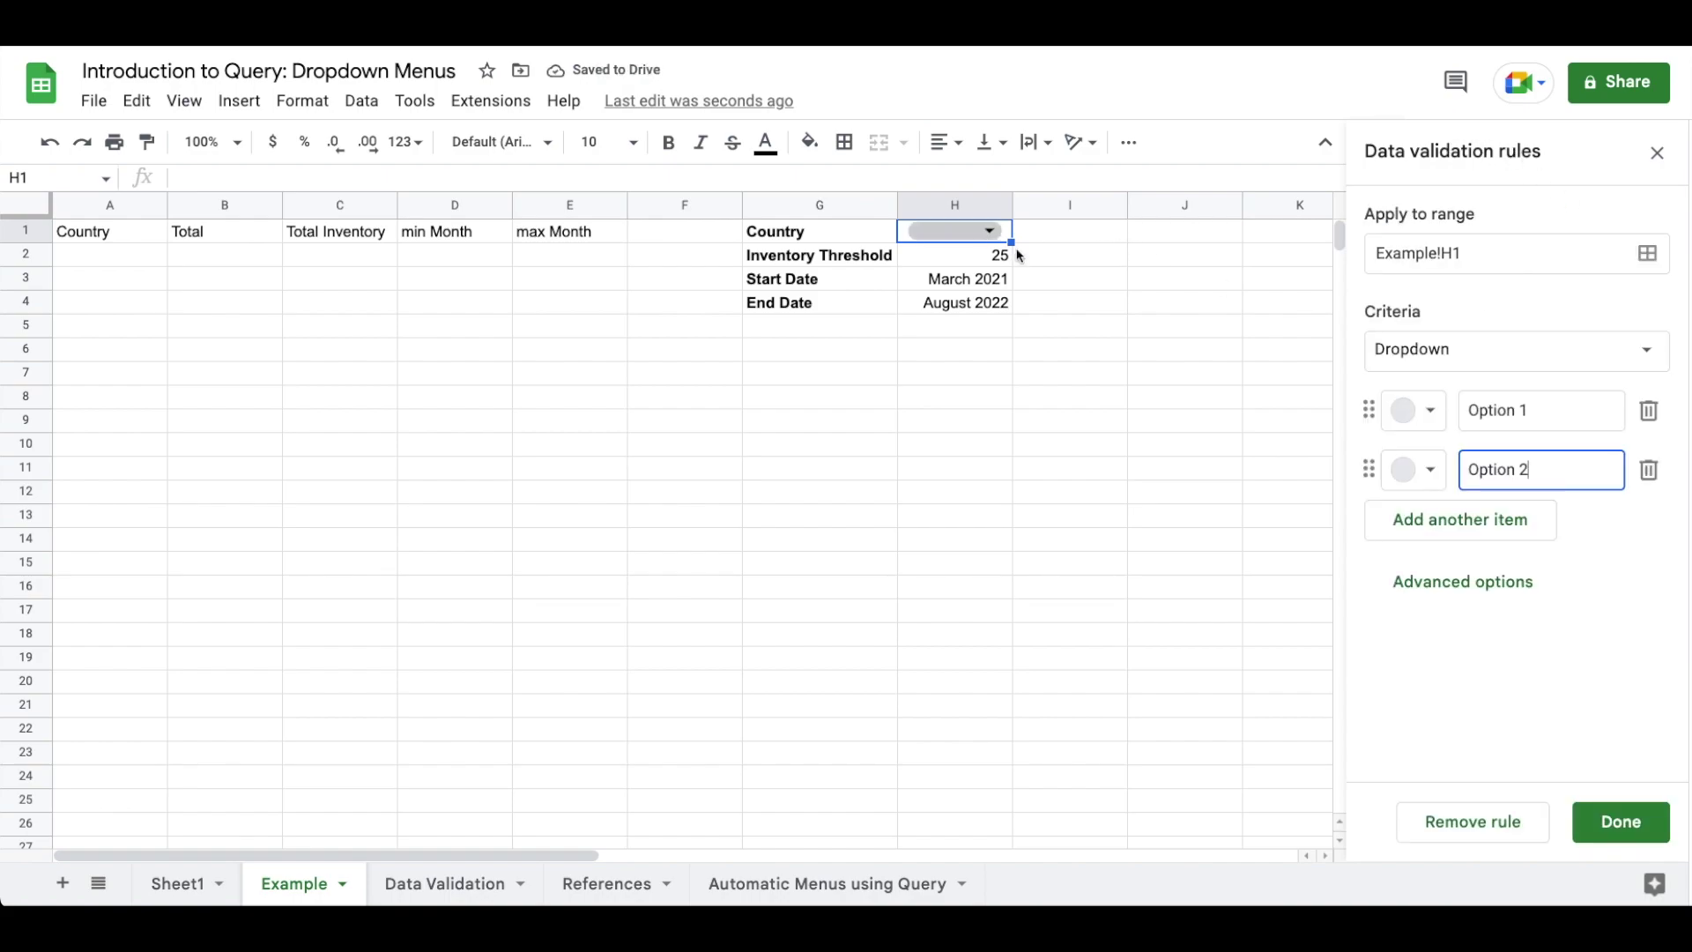
{"action": "left_click", "coordinate": [1615, 365]}
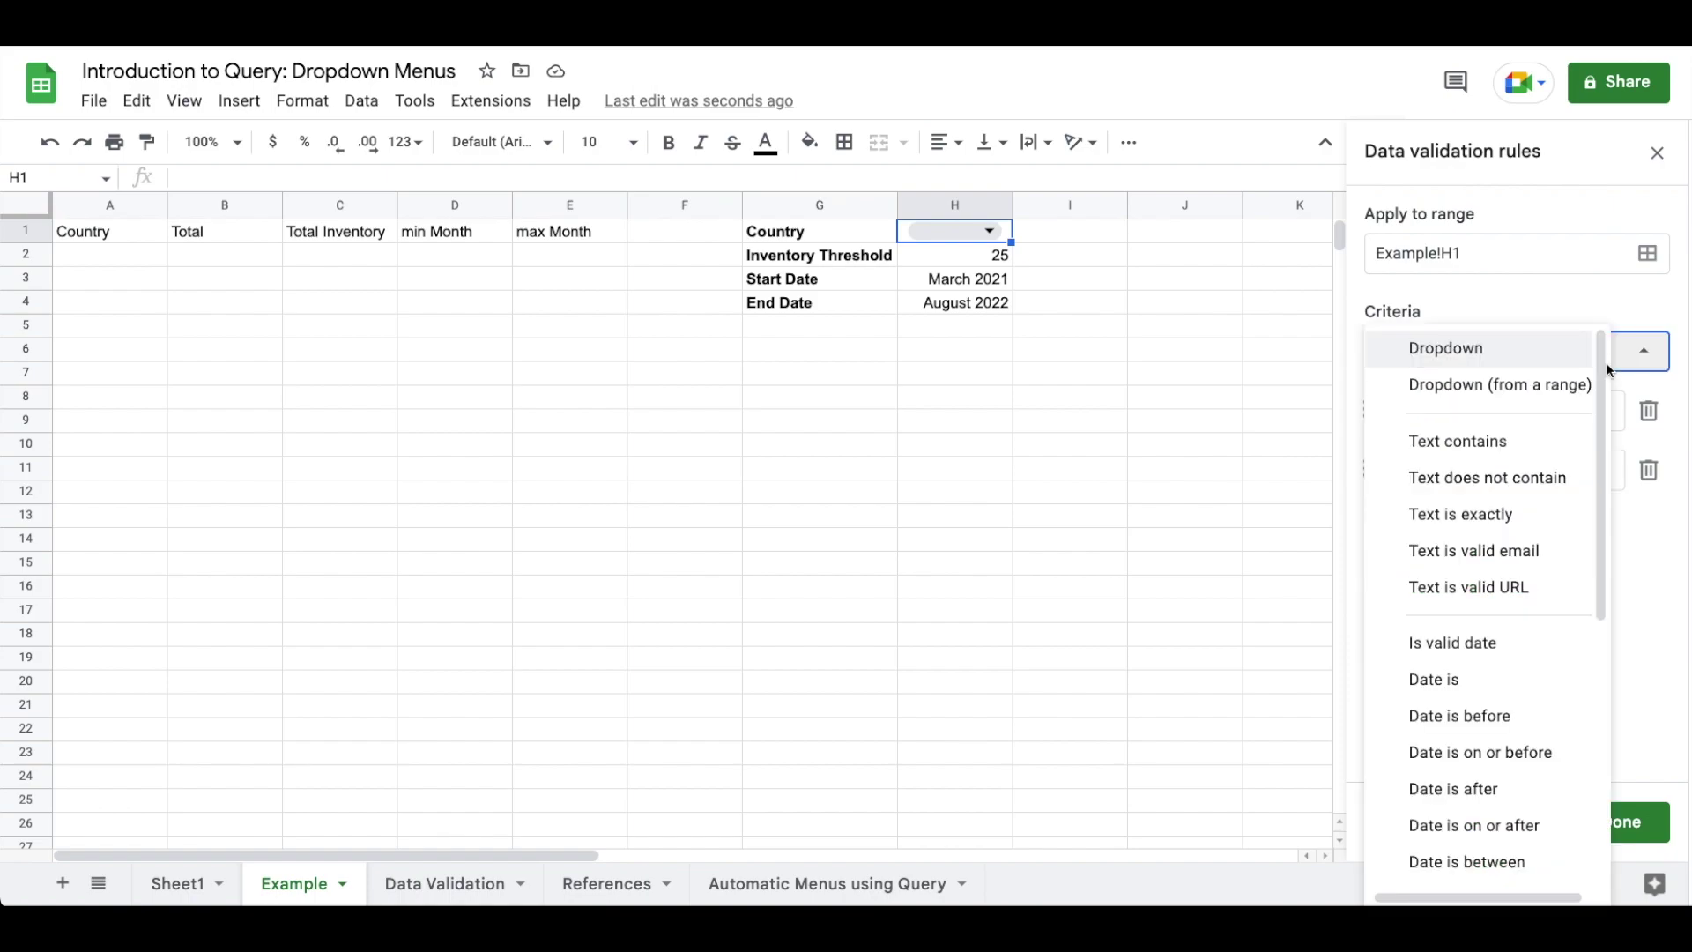
{"action": "left_click", "coordinate": [1571, 401]}
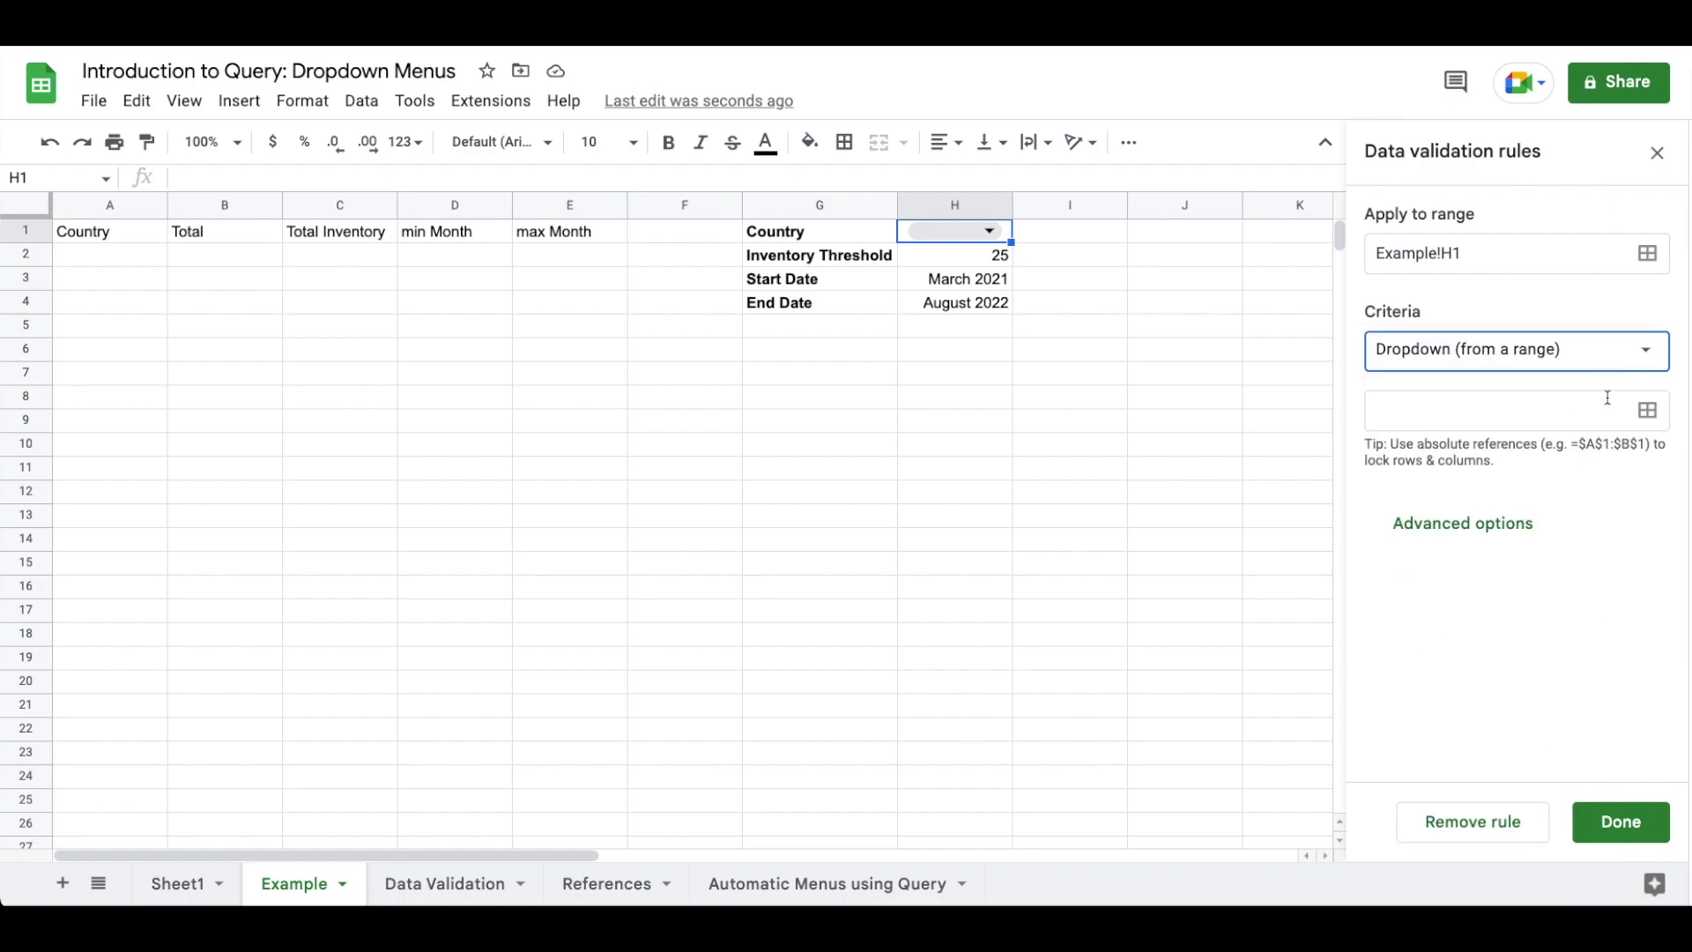
{"action": "left_click", "coordinate": [1648, 410]}
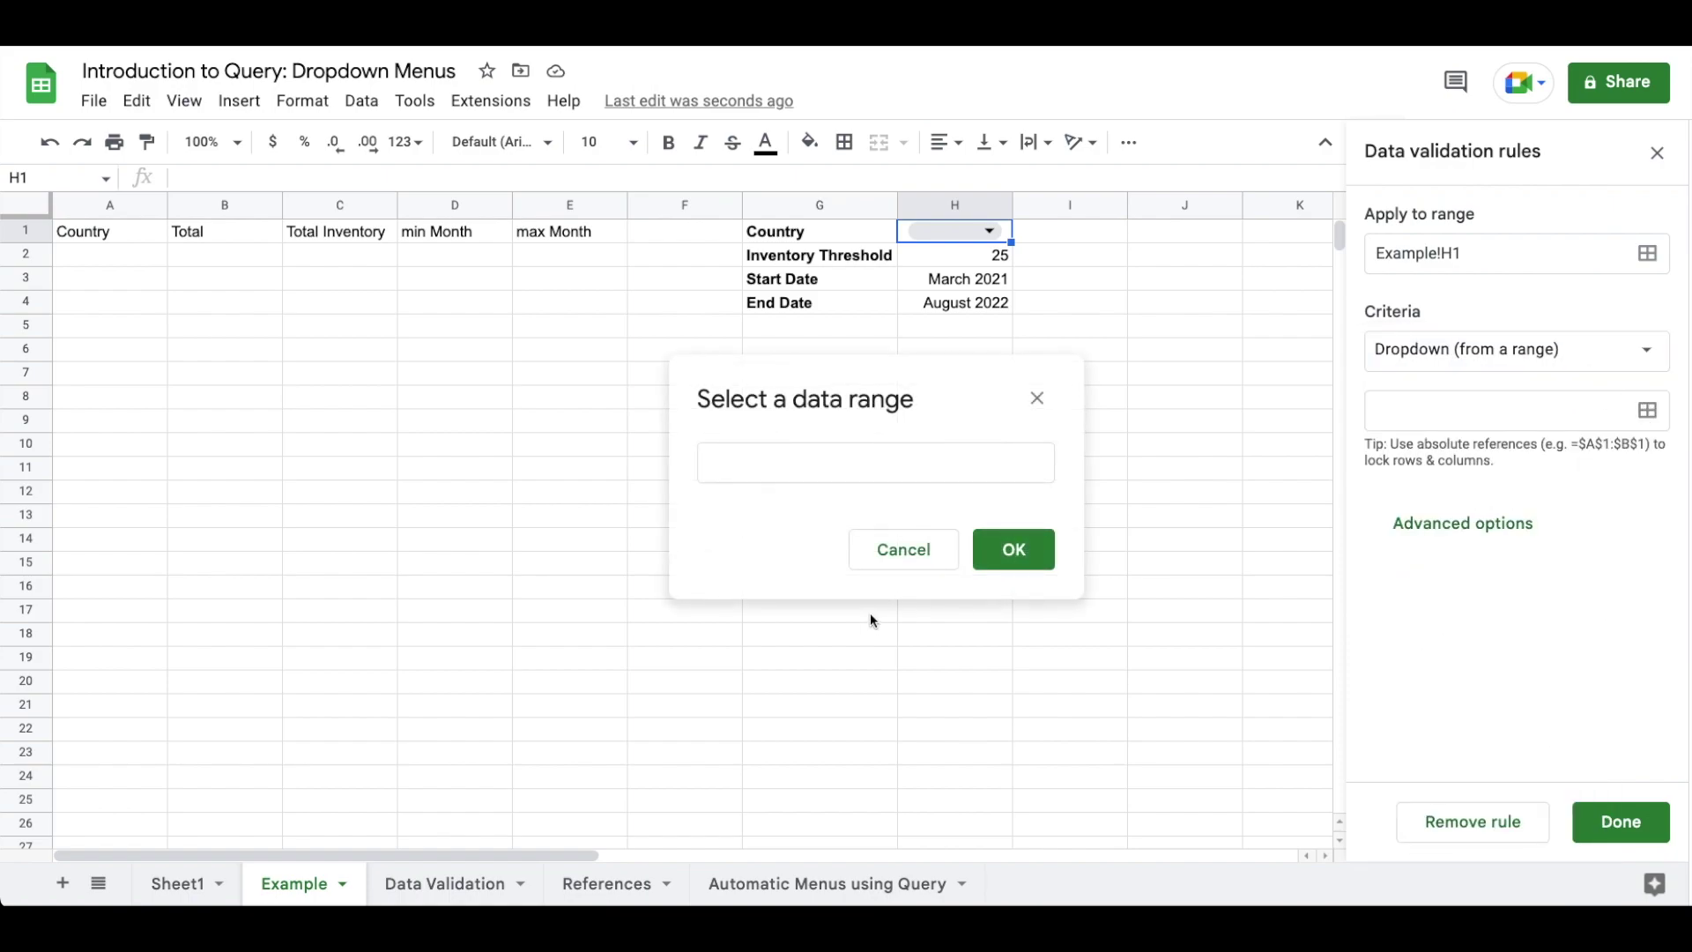
{"action": "left_click", "coordinate": [774, 883]}
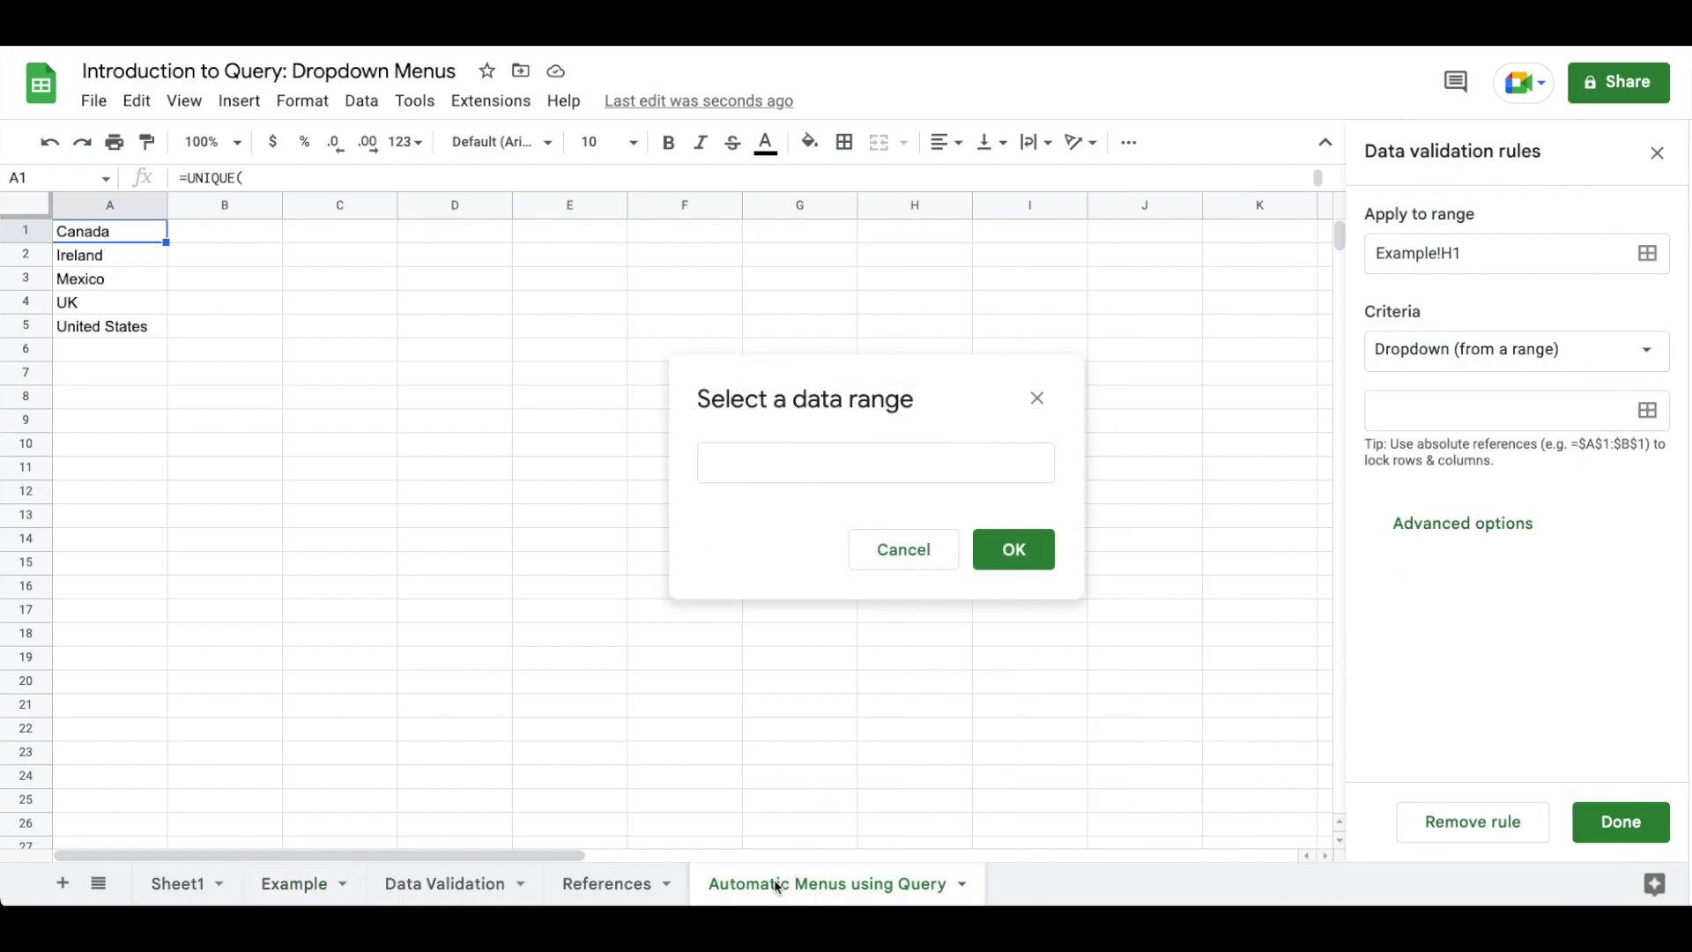
{"action": "left_click", "coordinate": [88, 203]}
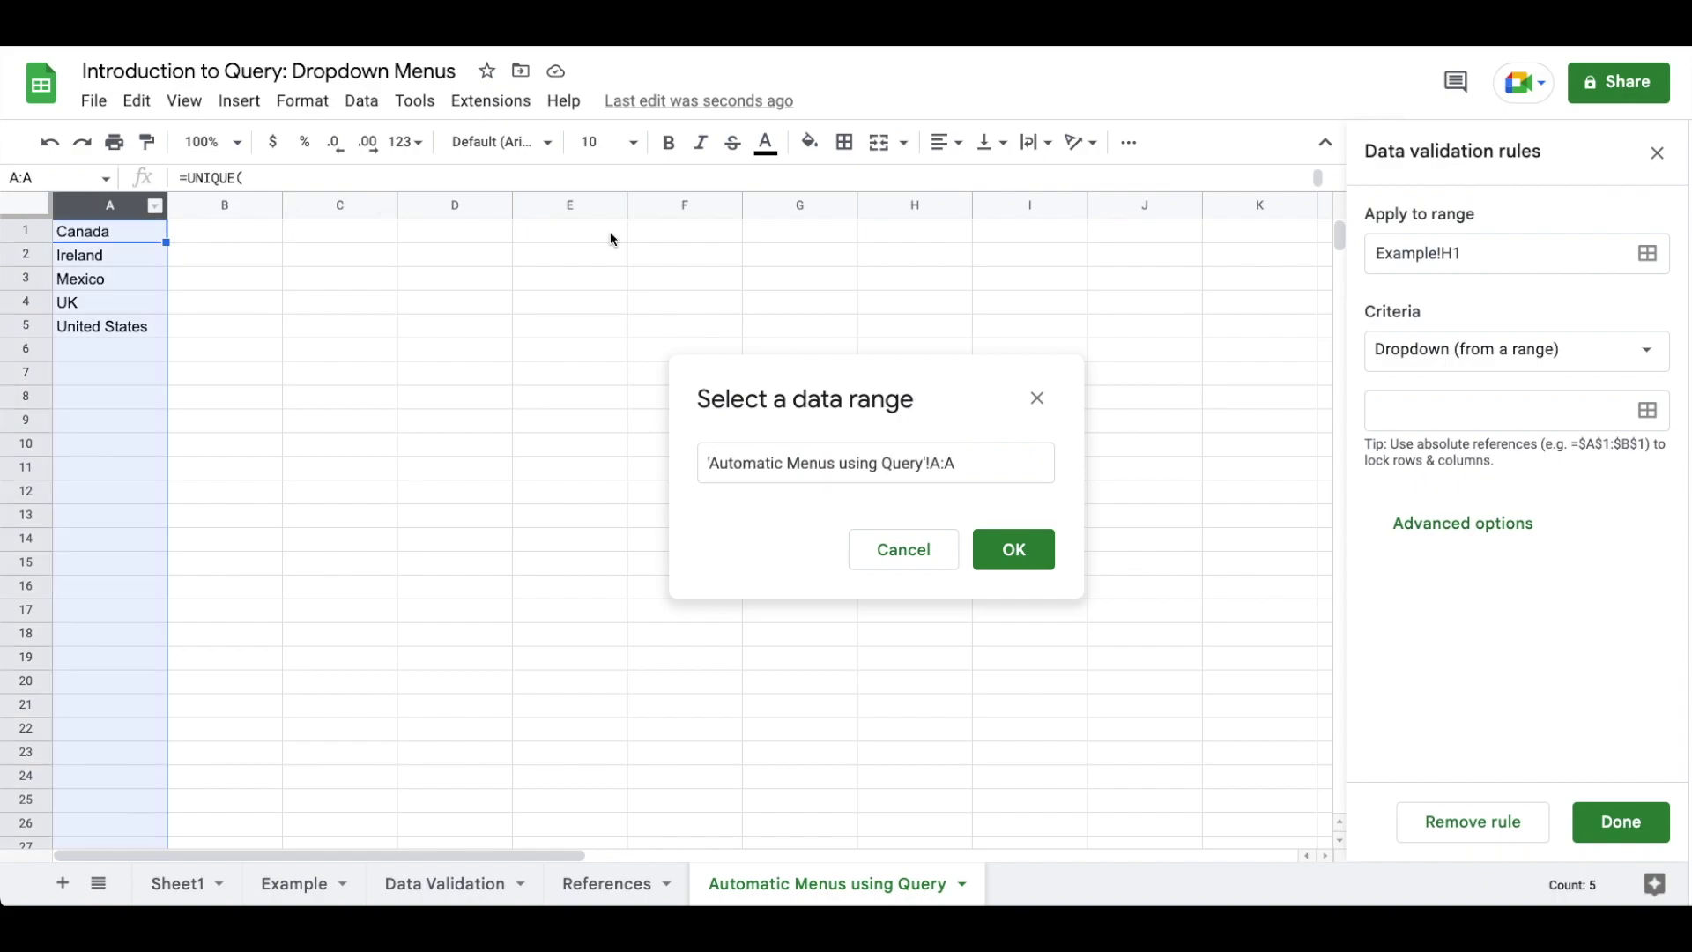
{"action": "left_click", "coordinate": [1014, 549]}
Set the H1 dropdown rule's display style to Arrow in the advanced options and save the rule.
{"action": "scroll", "coordinate": [1536, 701], "scroll_direction": "down", "scroll_amount": 1}
{"action": "left_click", "coordinate": [1490, 732]}
{"action": "scroll", "coordinate": [1487, 736], "scroll_direction": "down", "scroll_amount": 4}
{"action": "left_click", "coordinate": [1516, 691]}
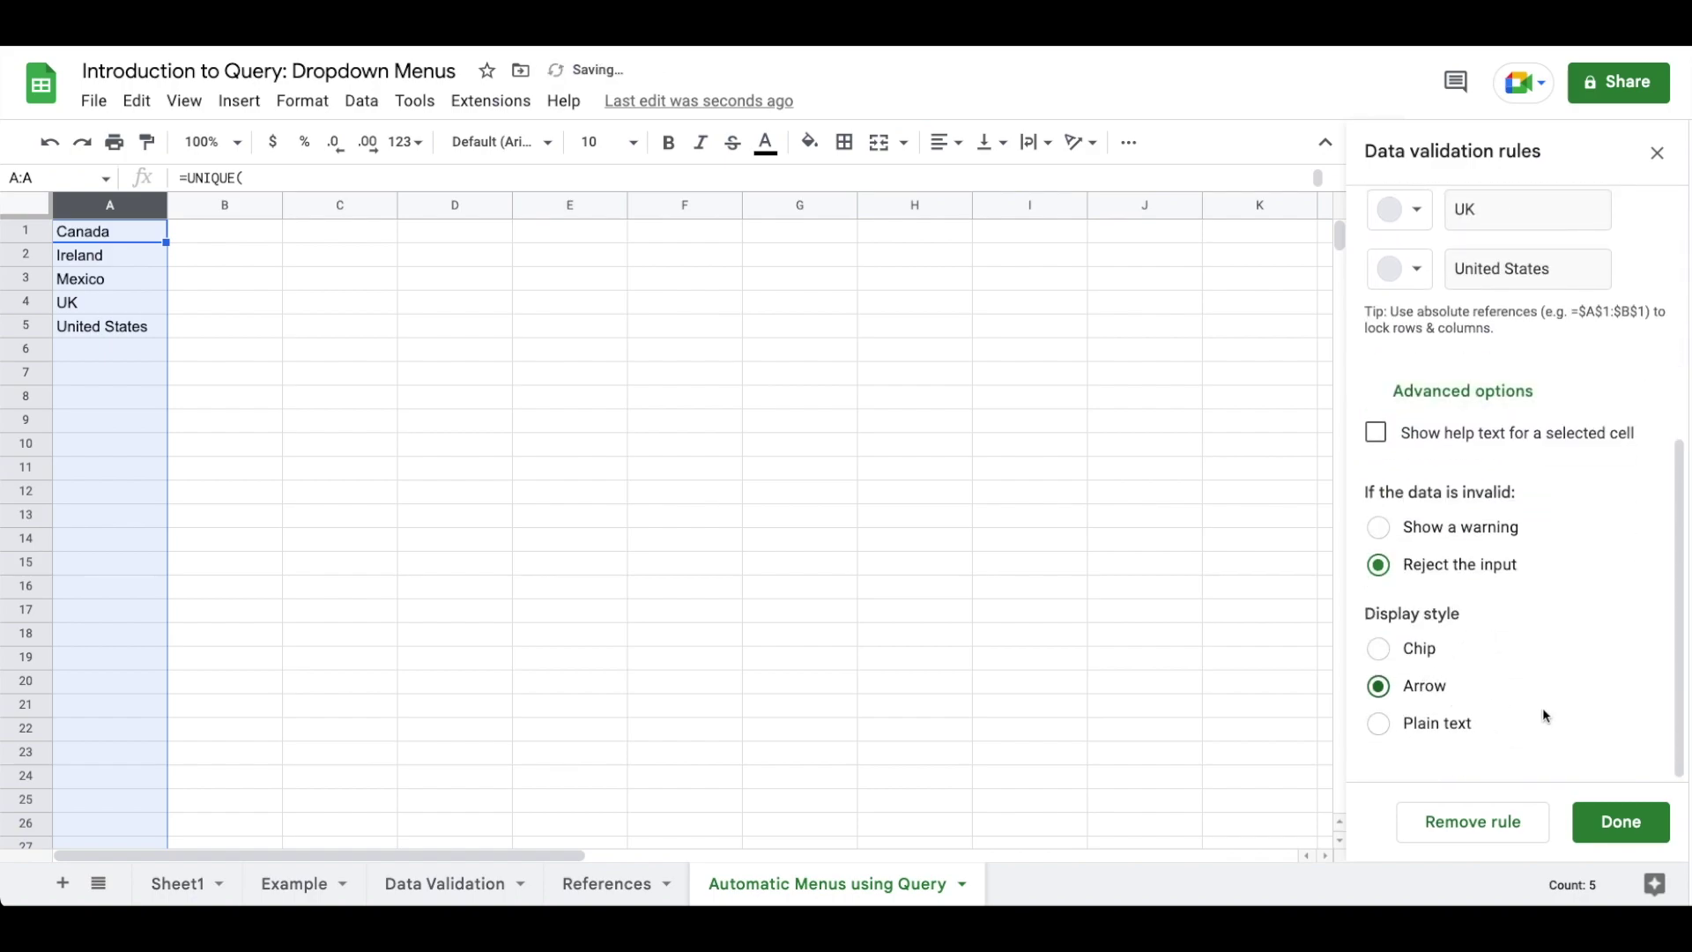
{"action": "left_click", "coordinate": [1601, 825]}
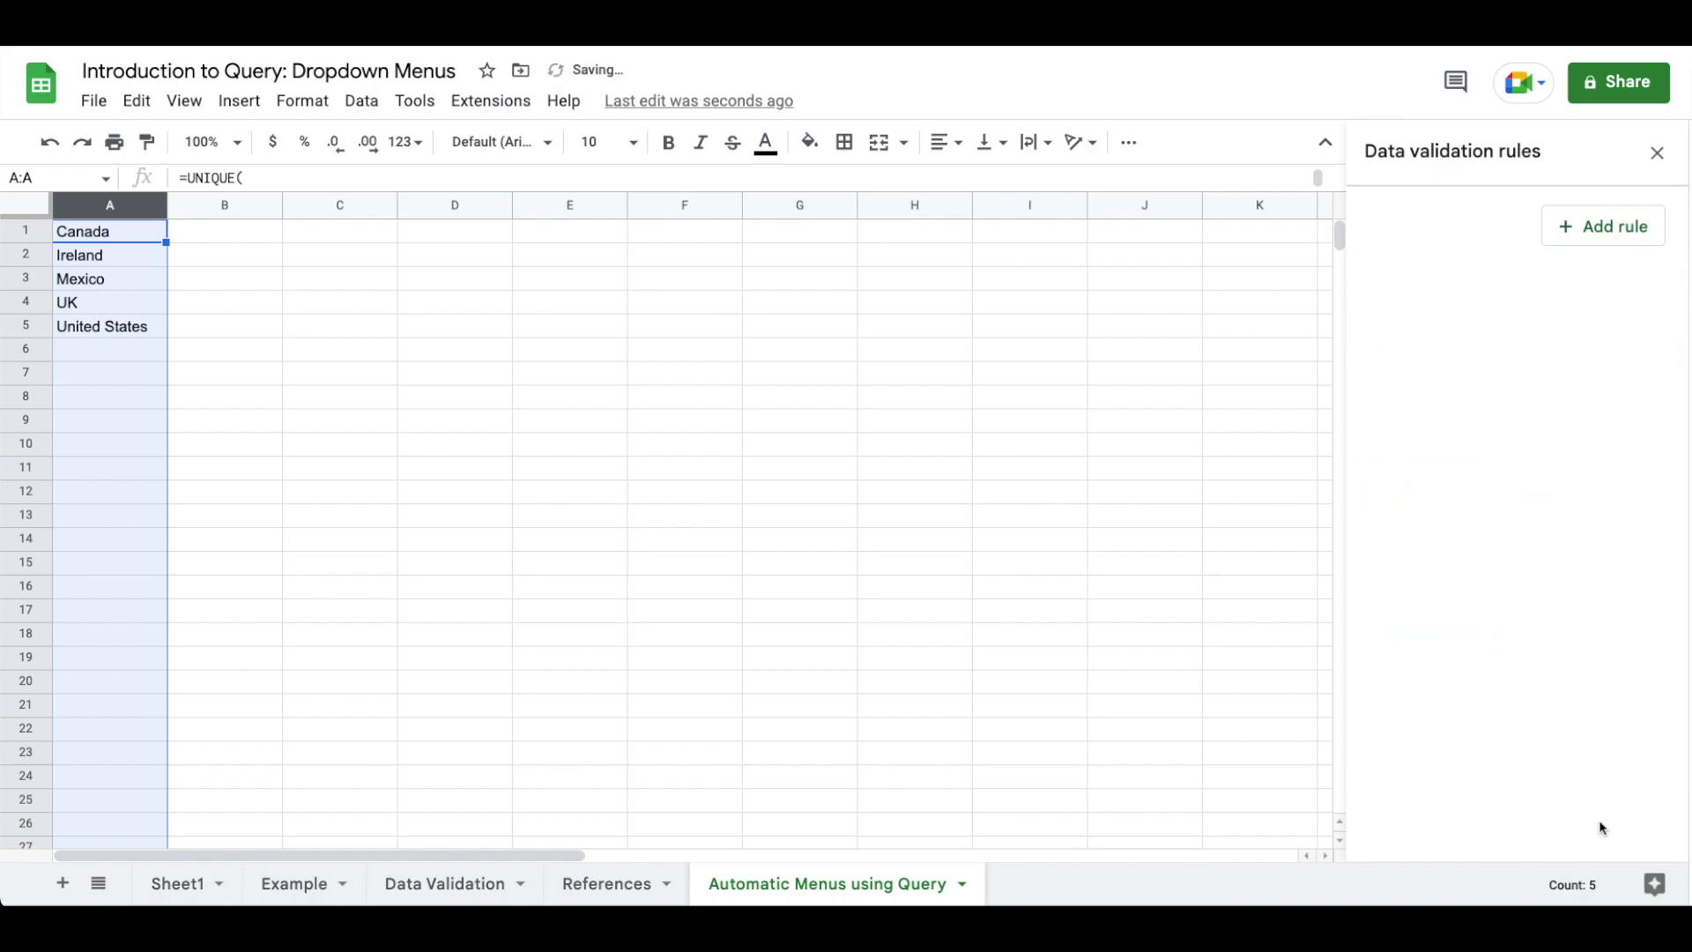
Try Canada, Ireland and UK in the Example sheet's H1 dropdown, settle on United States, and widen column H.
{"action": "left_click", "coordinate": [294, 892]}
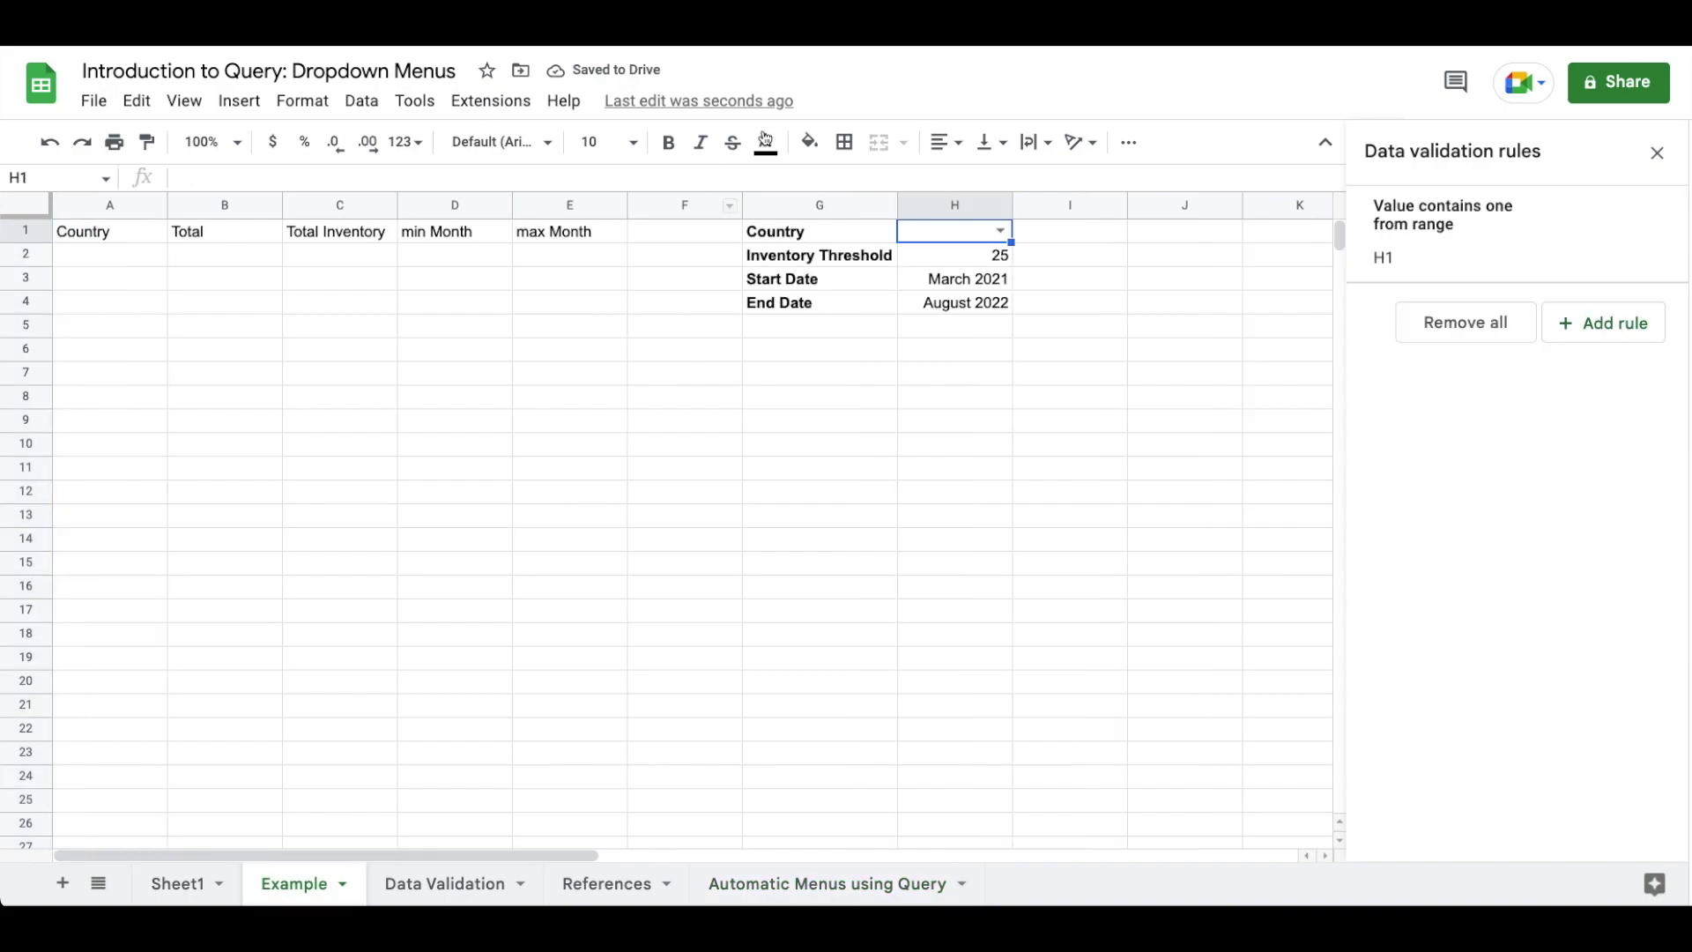
{"action": "left_click", "coordinate": [1001, 230]}
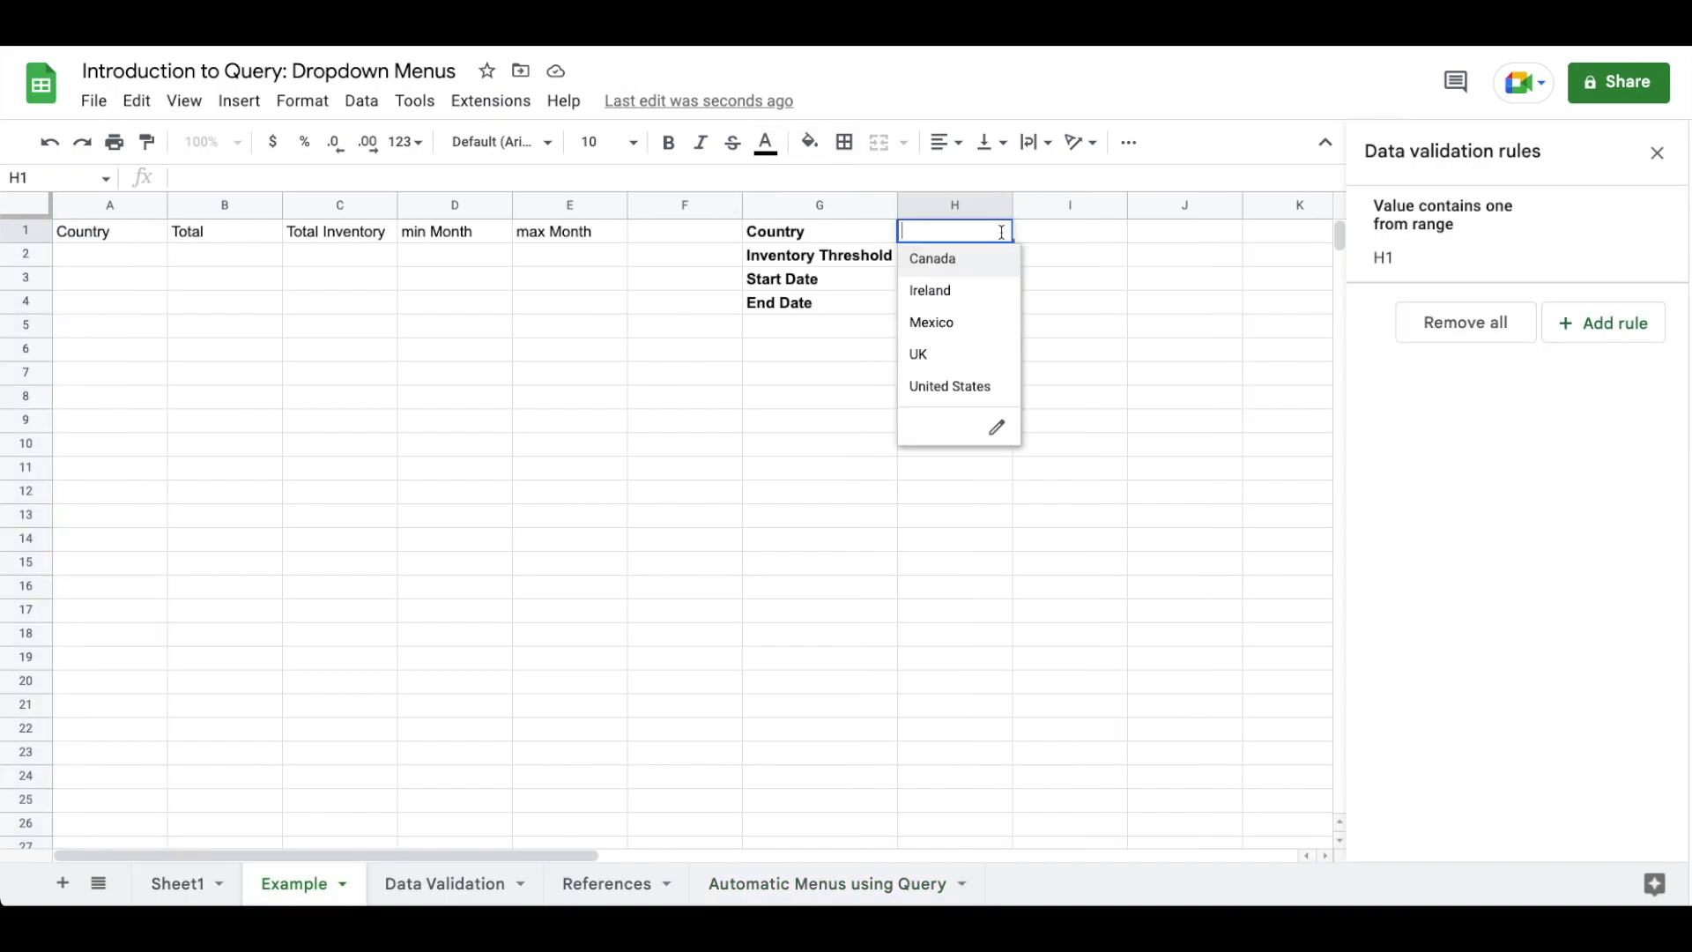
{"action": "left_click", "coordinate": [970, 258]}
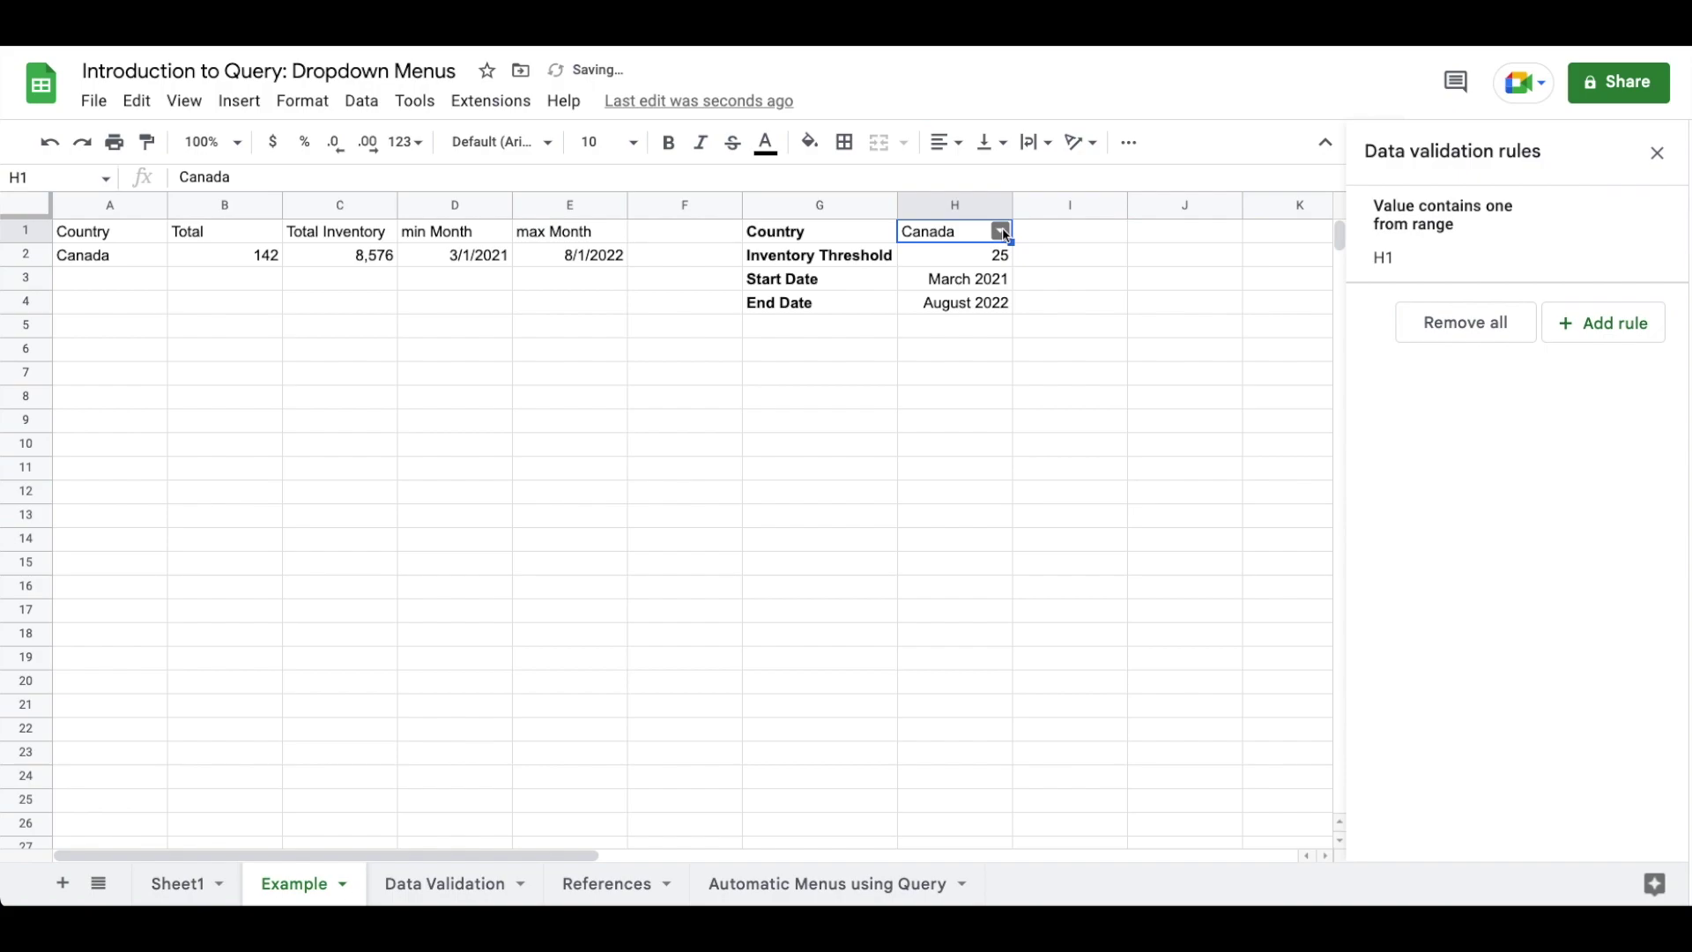
{"action": "left_click", "coordinate": [1002, 232]}
{"action": "left_click", "coordinate": [971, 288]}
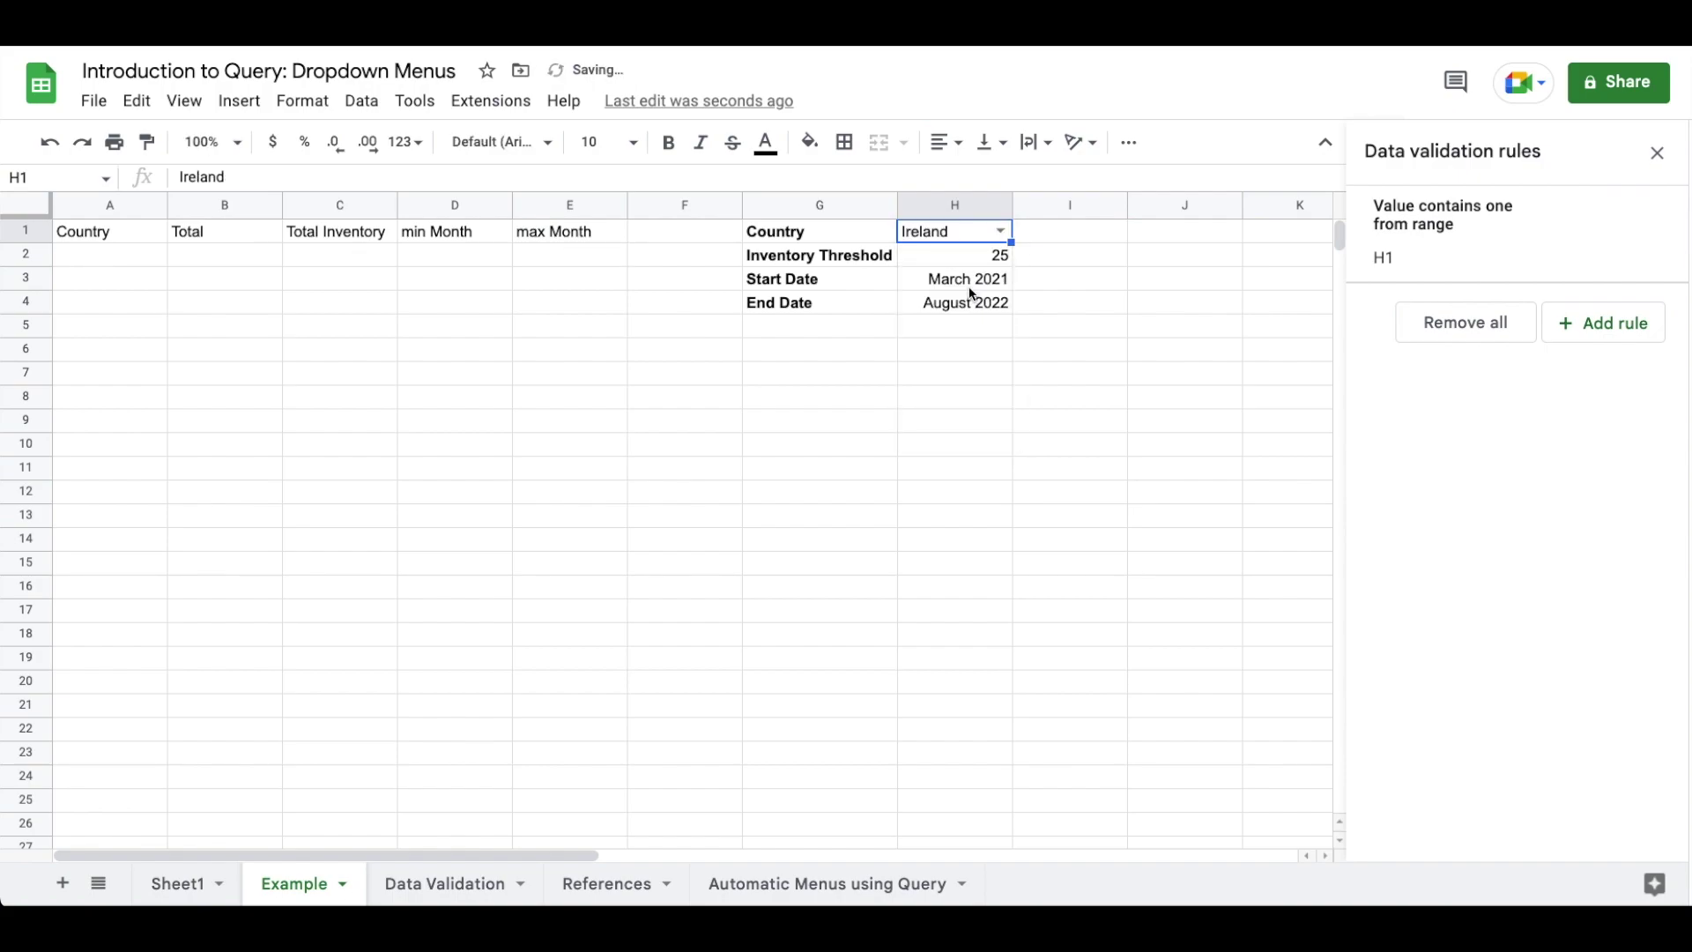
{"action": "left_click", "coordinate": [1000, 231]}
{"action": "left_click", "coordinate": [950, 354]}
{"action": "left_click", "coordinate": [1000, 231]}
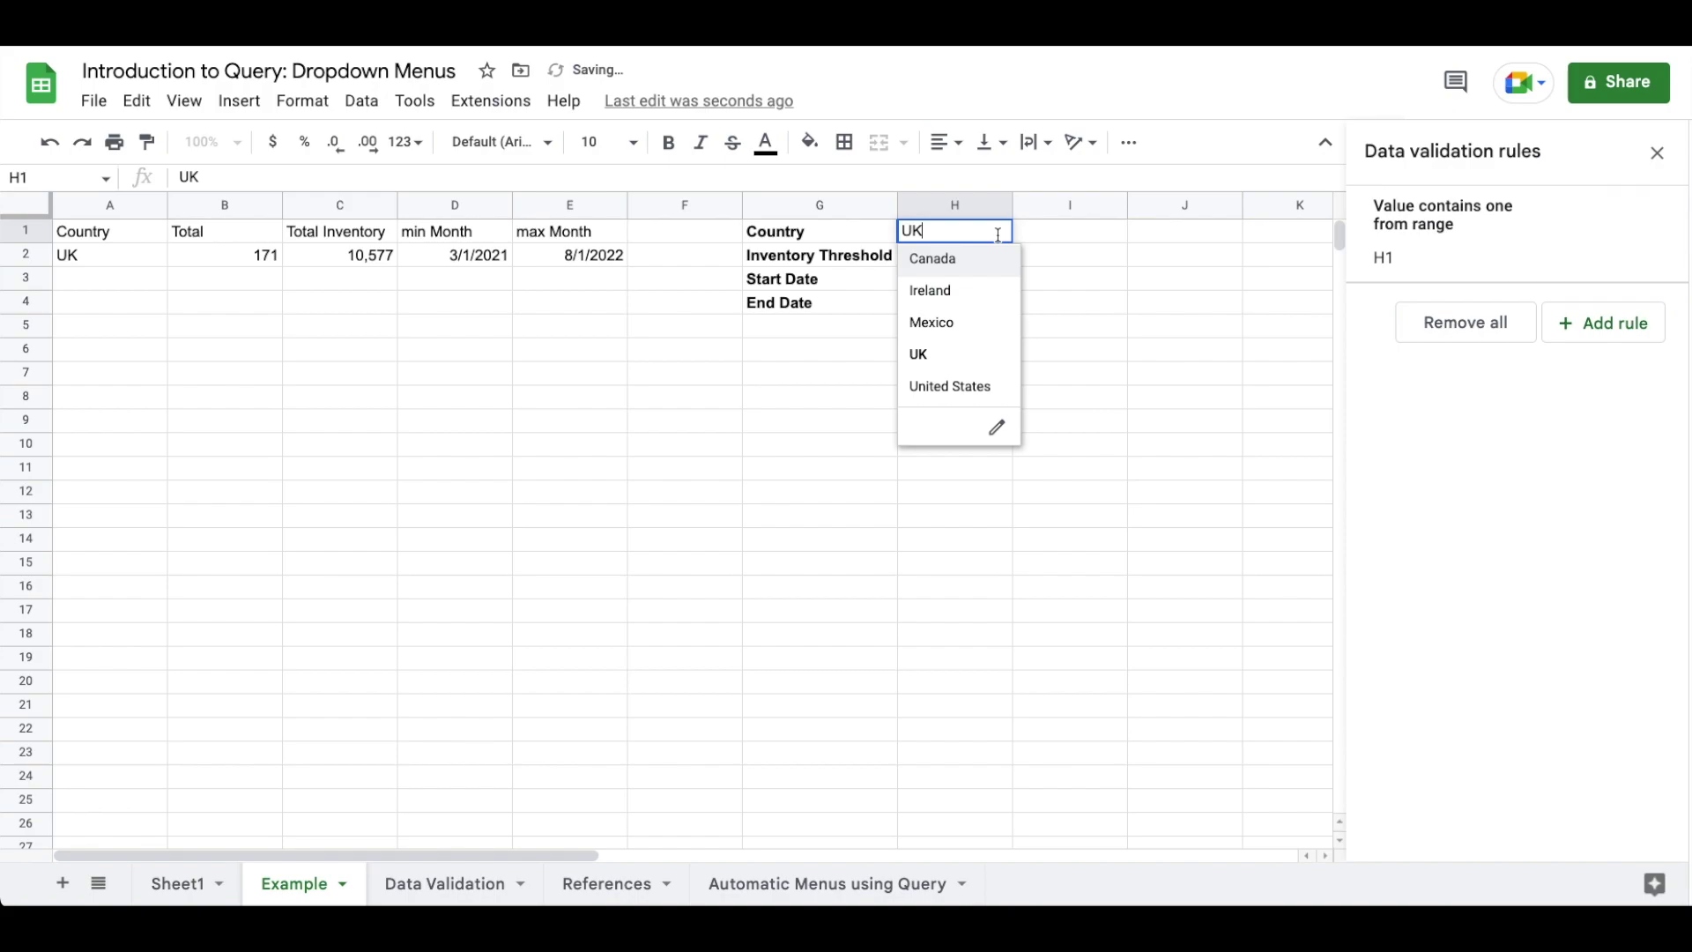
{"action": "left_click", "coordinate": [927, 388]}
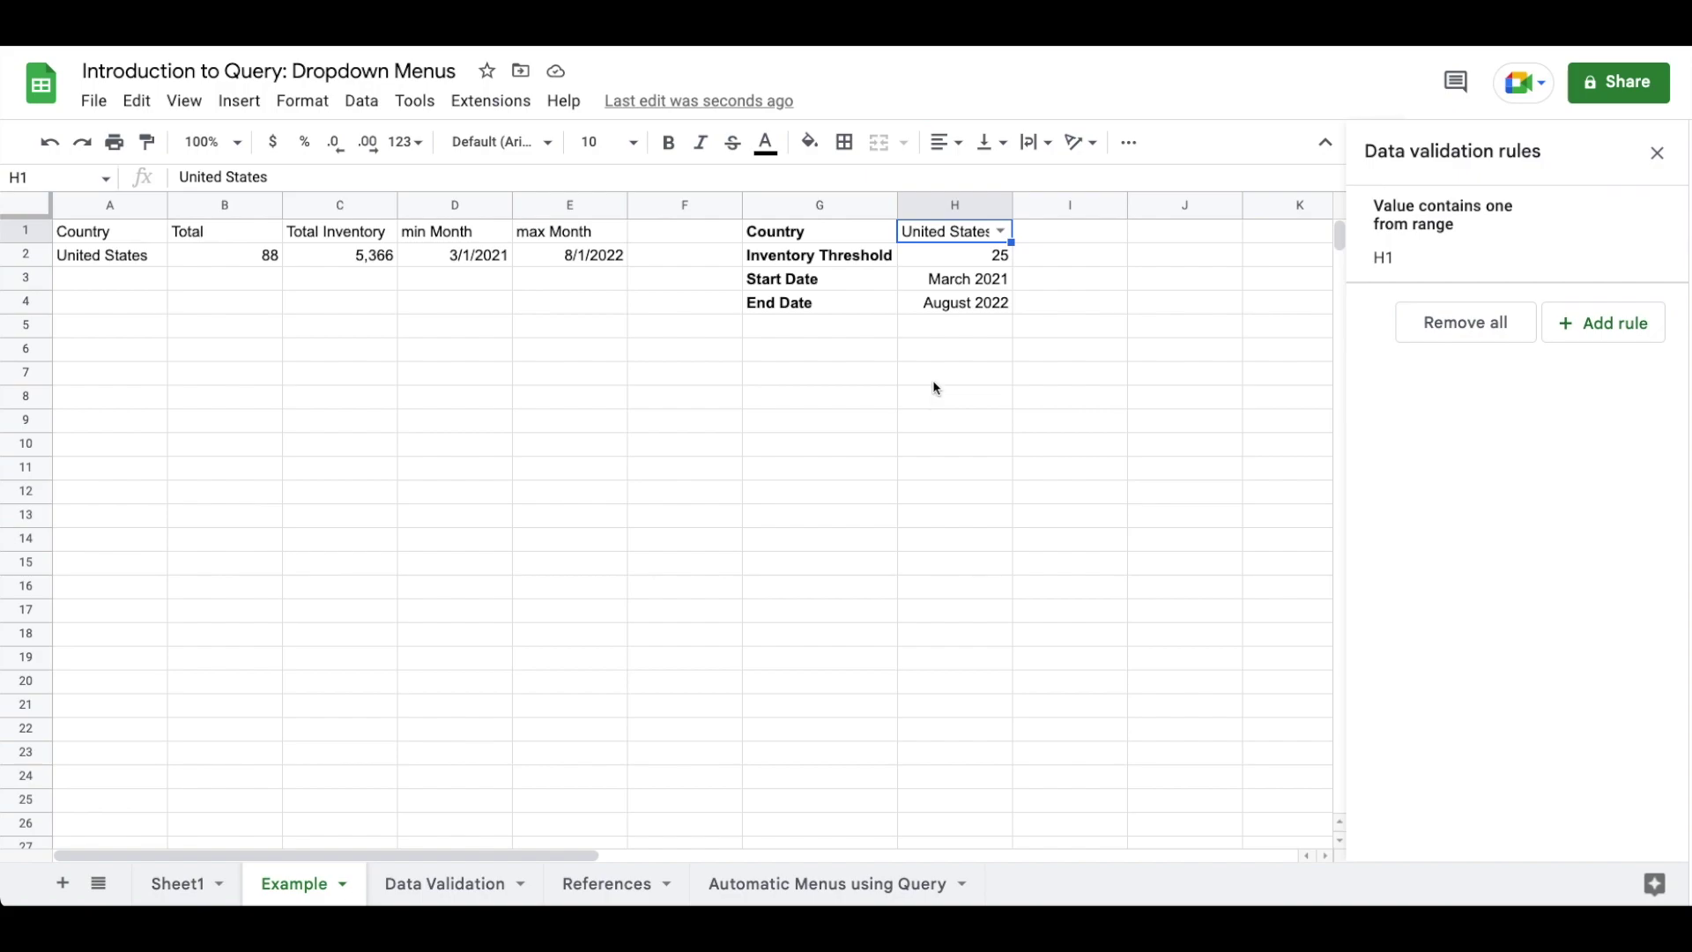
{"action": "left_click_drag", "start_coordinate": [1012, 203], "coordinate": [1081, 203]}
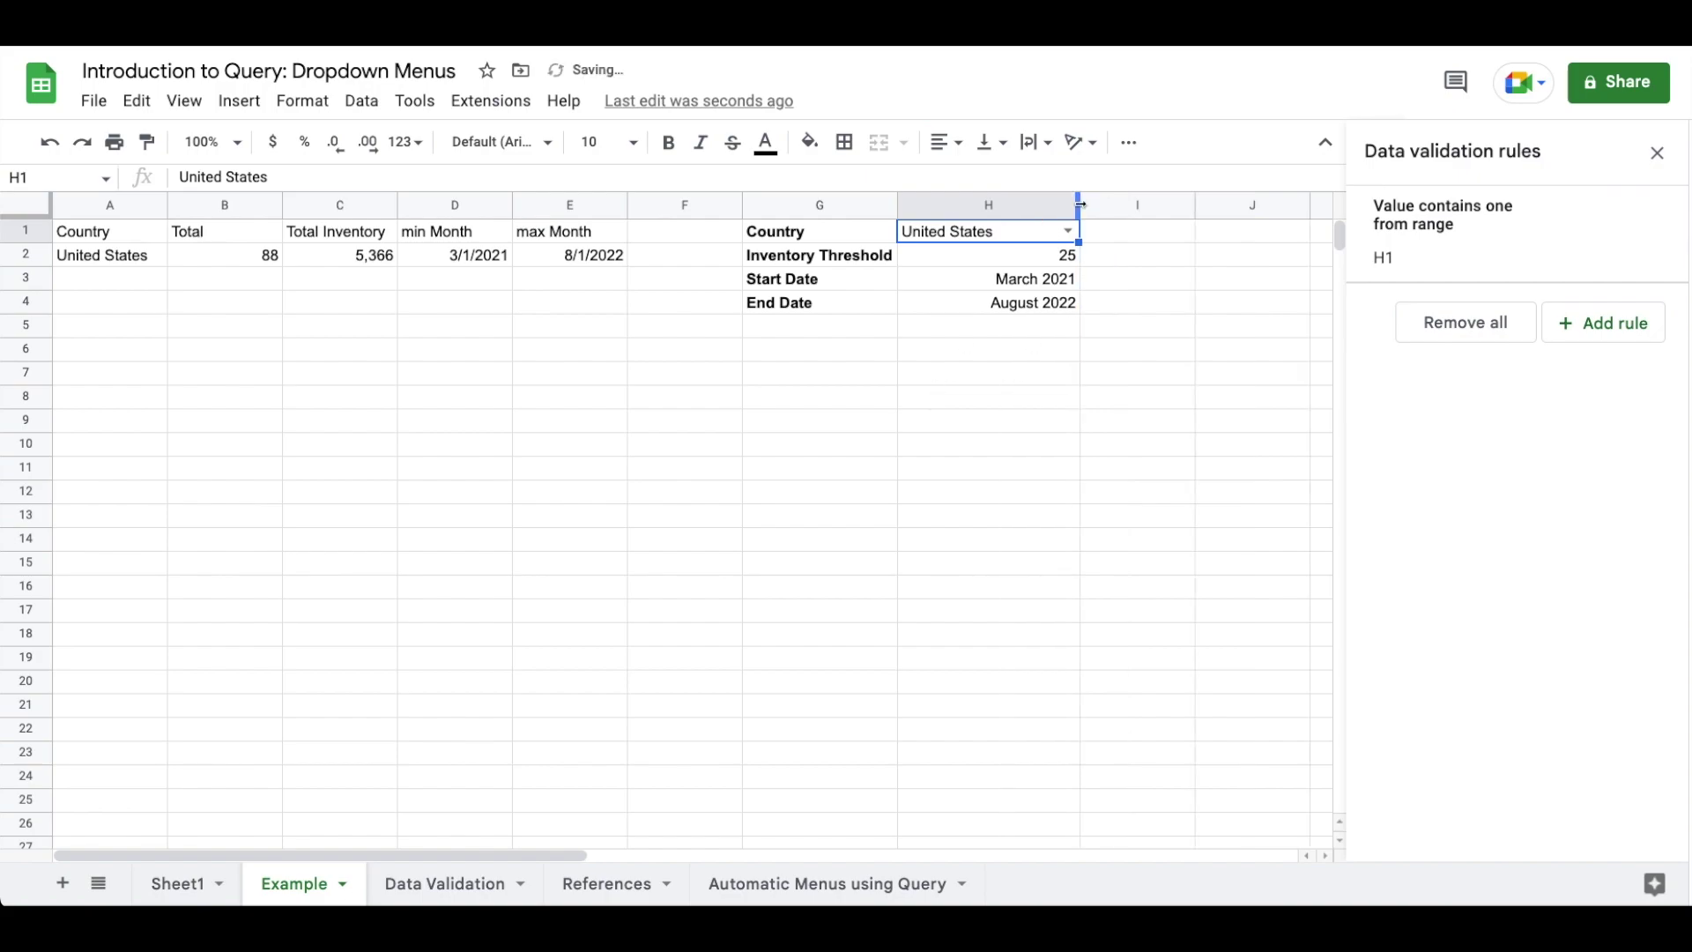
Delete the added countries Mexico and Ireland from cells A1298:A1299 in Sheet1.
{"action": "left_click", "coordinate": [175, 893]}
{"action": "left_click_drag", "start_coordinate": [93, 757], "coordinate": [85, 783]}
{"action": "key", "text": "Delete"}
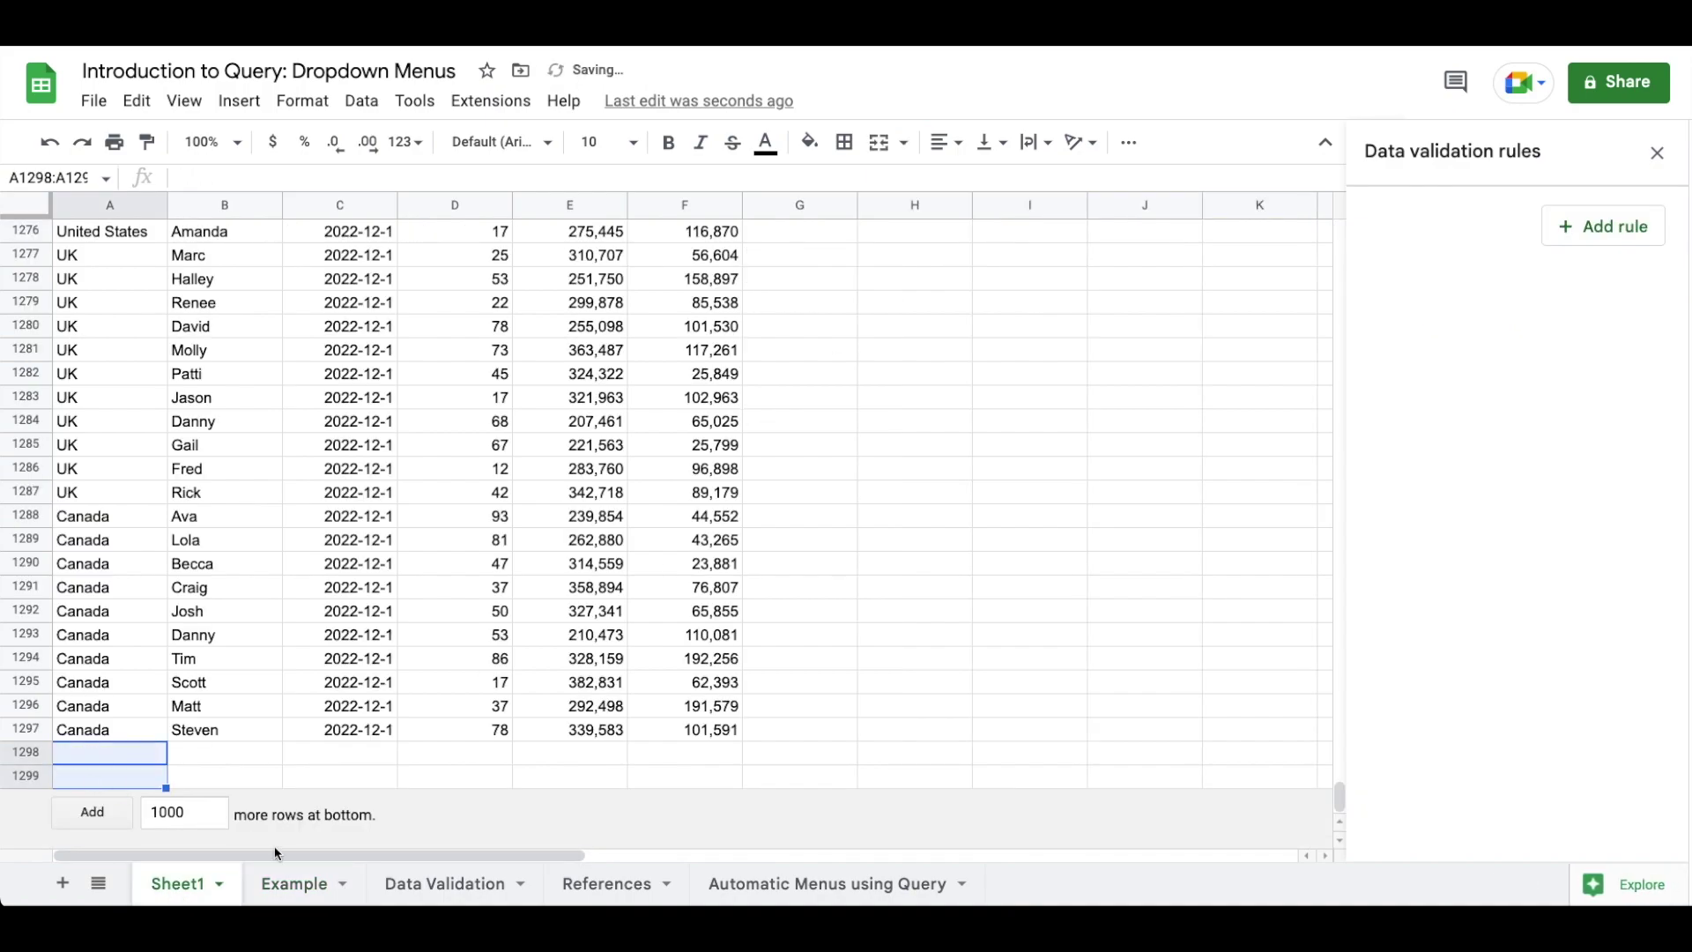
Check the country options in the Example sheet's H1 dropdown, keeping United States selected.
{"action": "key", "text": "ctrl+shift+Page_Down"}
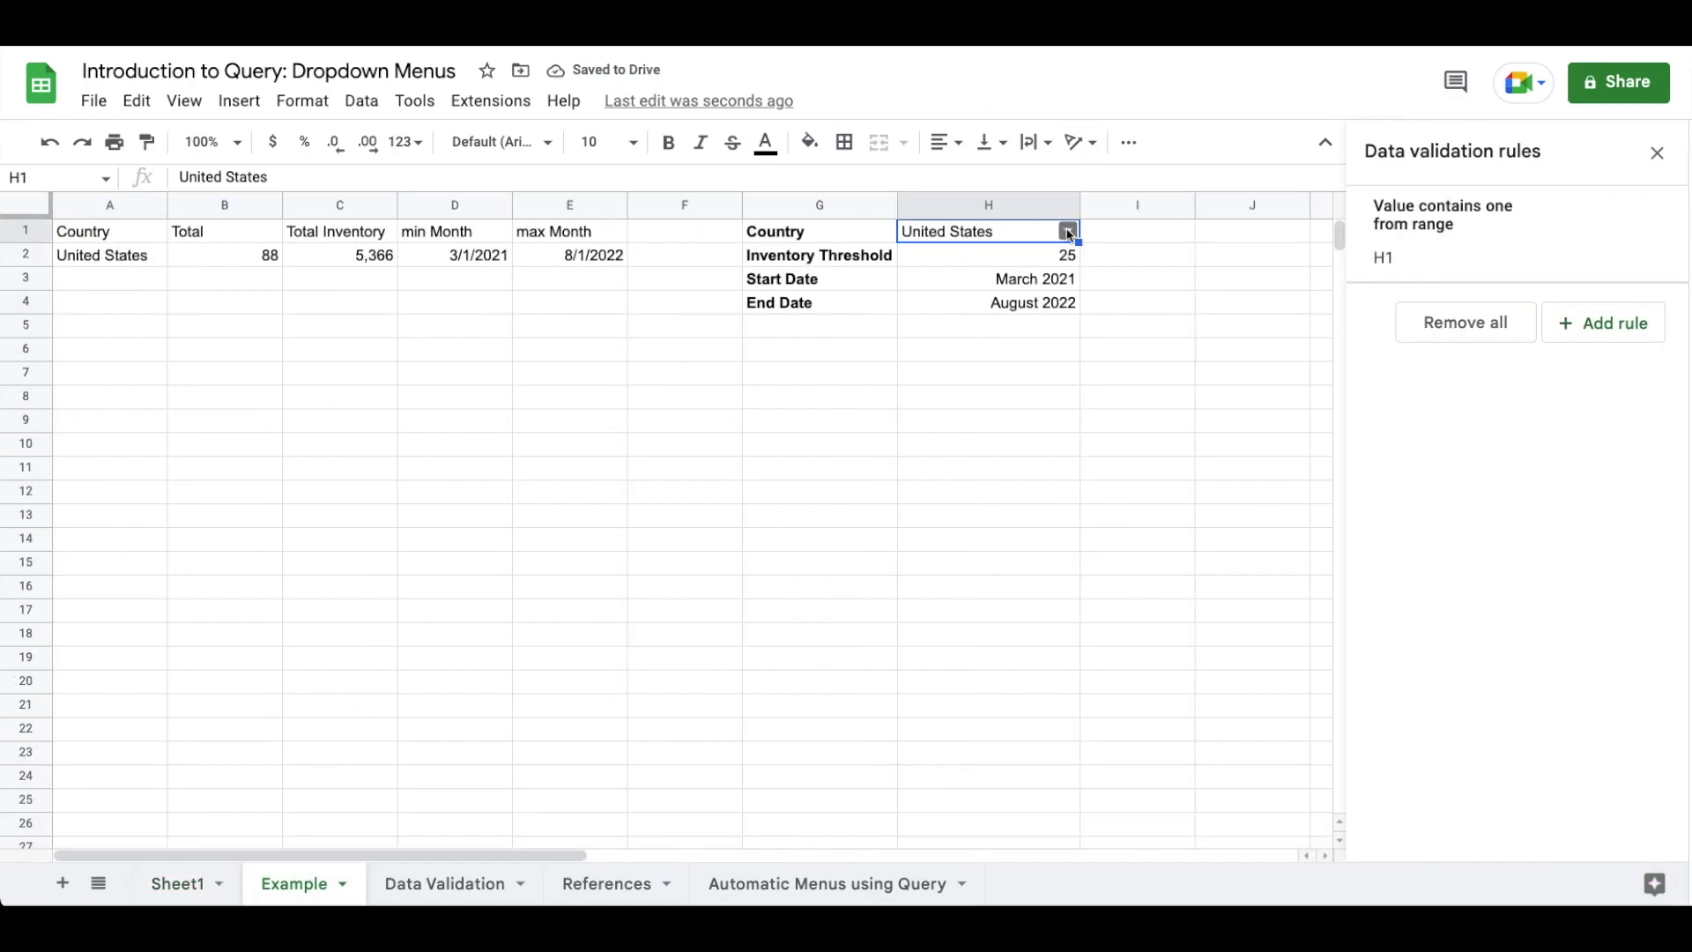
{"action": "left_click", "coordinate": [1069, 231]}
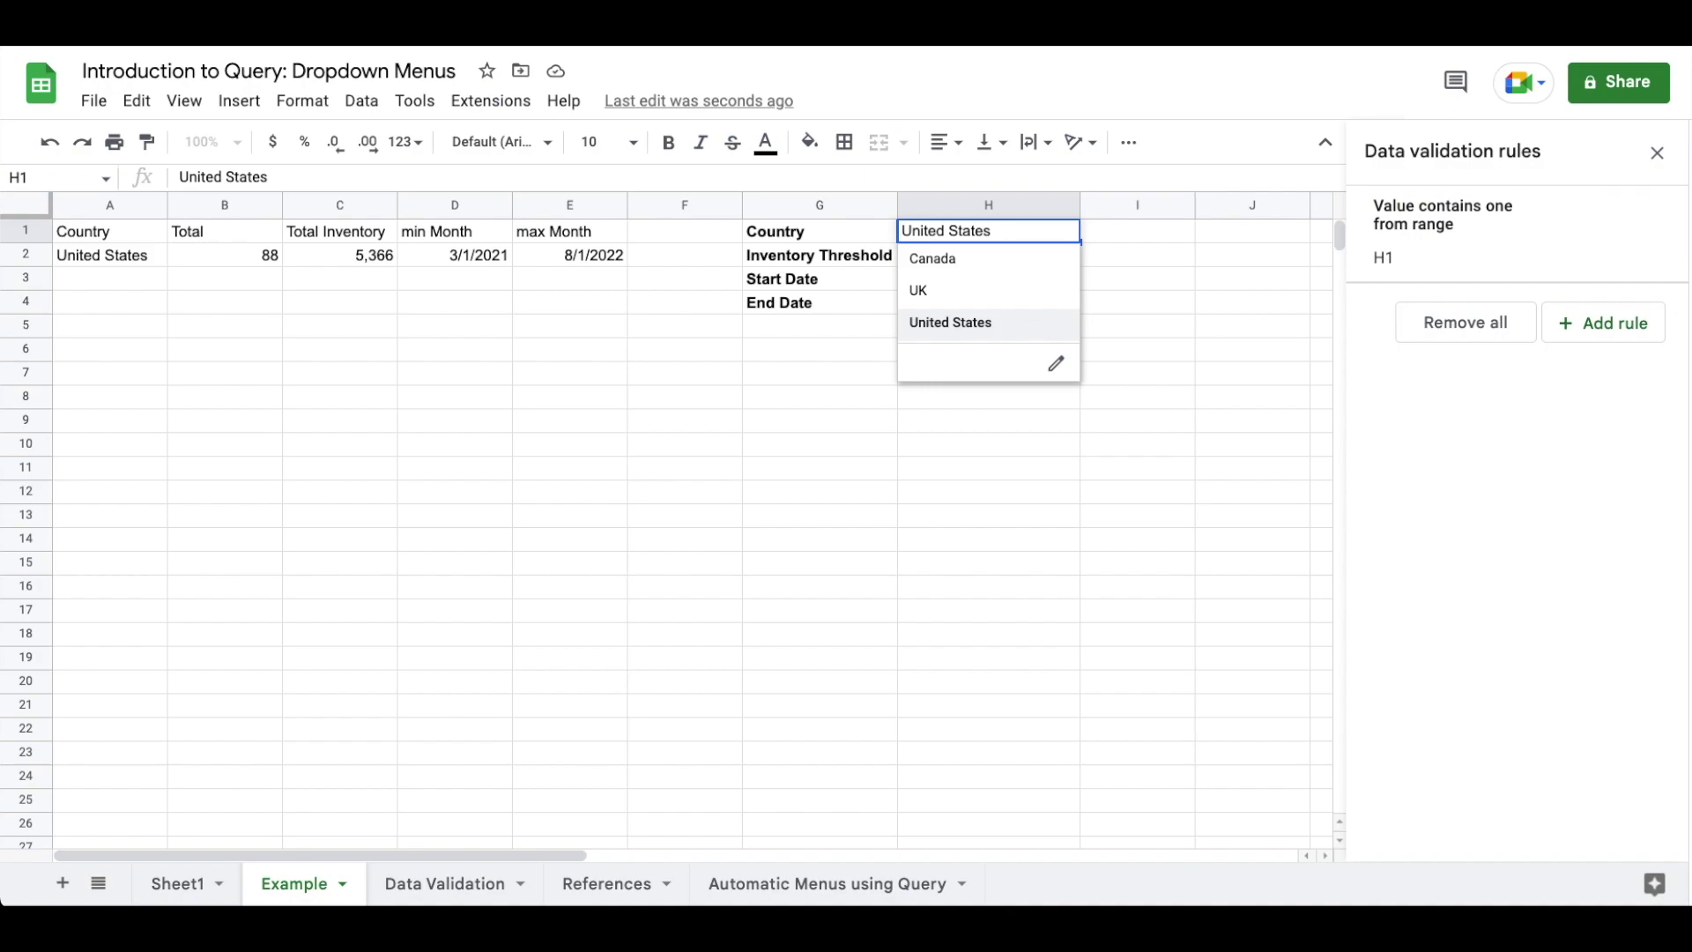
{"action": "left_click", "coordinate": [1035, 330]}
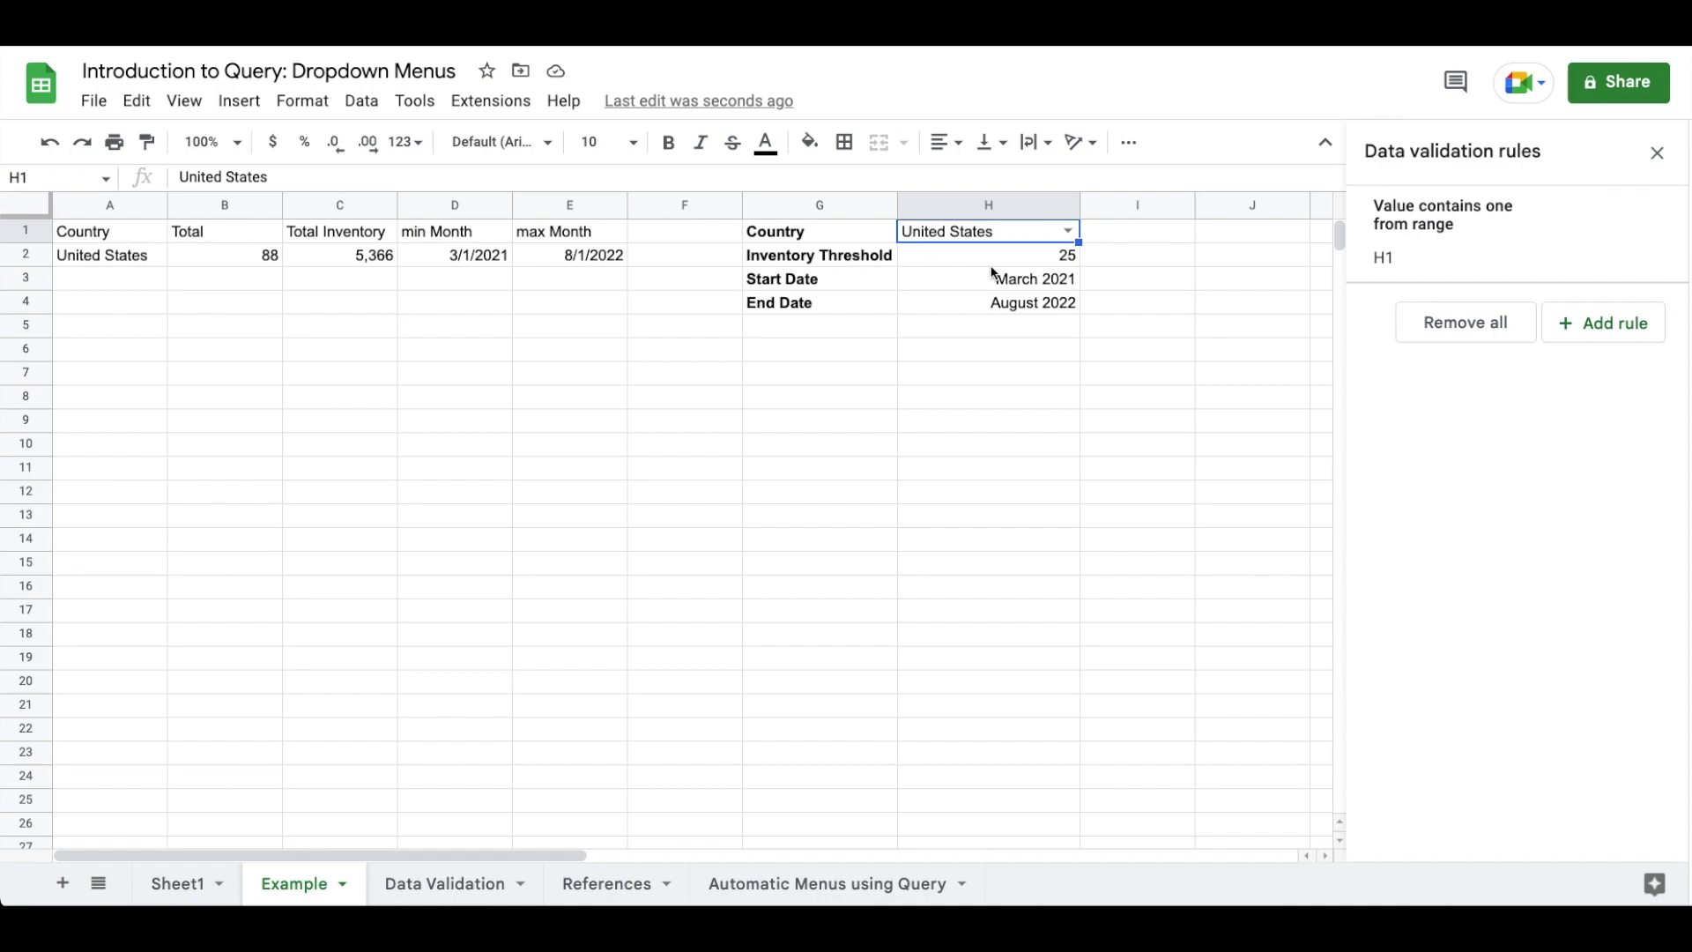
Delete the References sheet from the spreadsheet.
{"action": "left_click_drag", "start_coordinate": [999, 278], "coordinate": [1003, 304]}
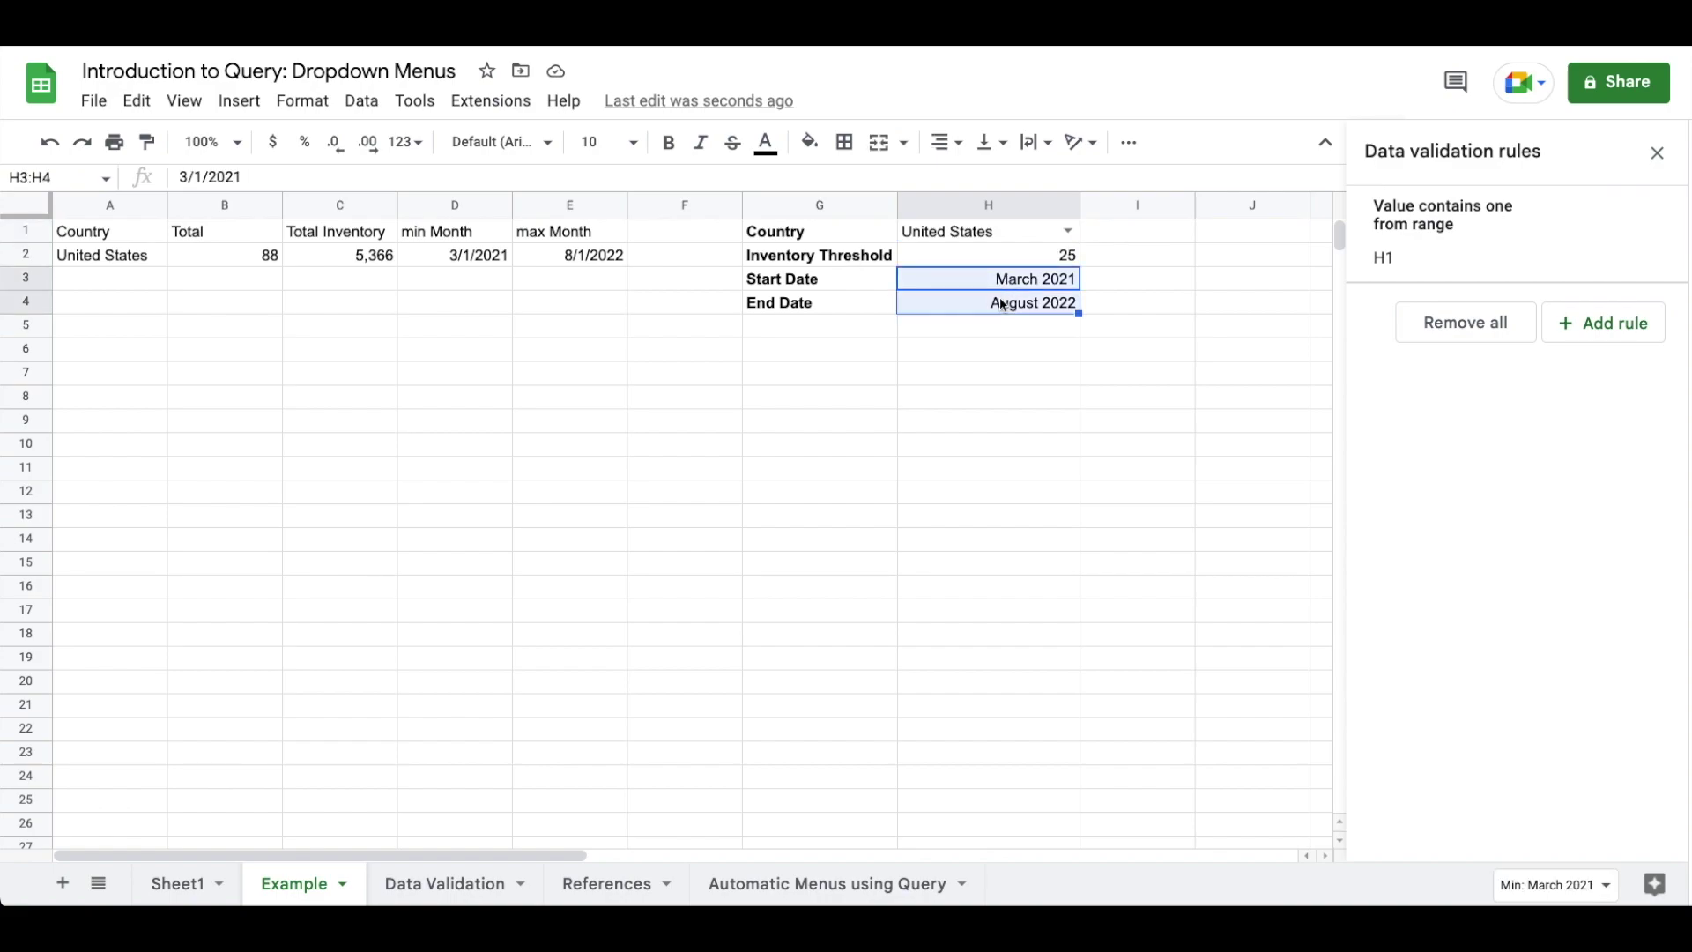
{"action": "left_click", "coordinate": [765, 881]}
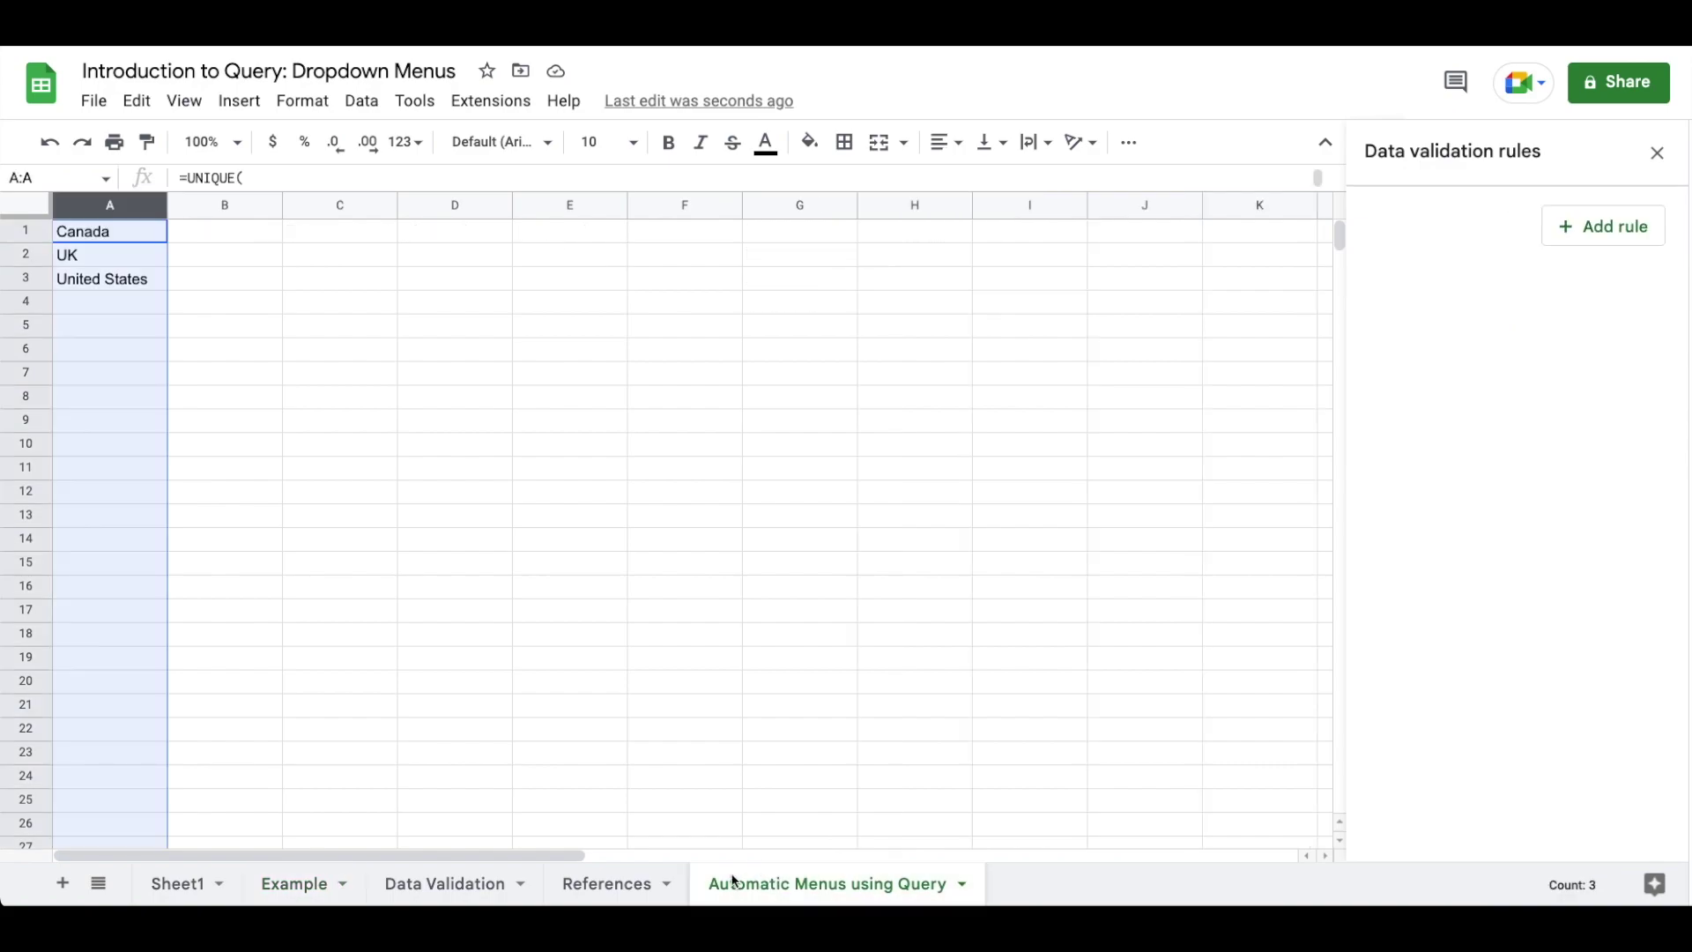
{"action": "left_click", "coordinate": [596, 882]}
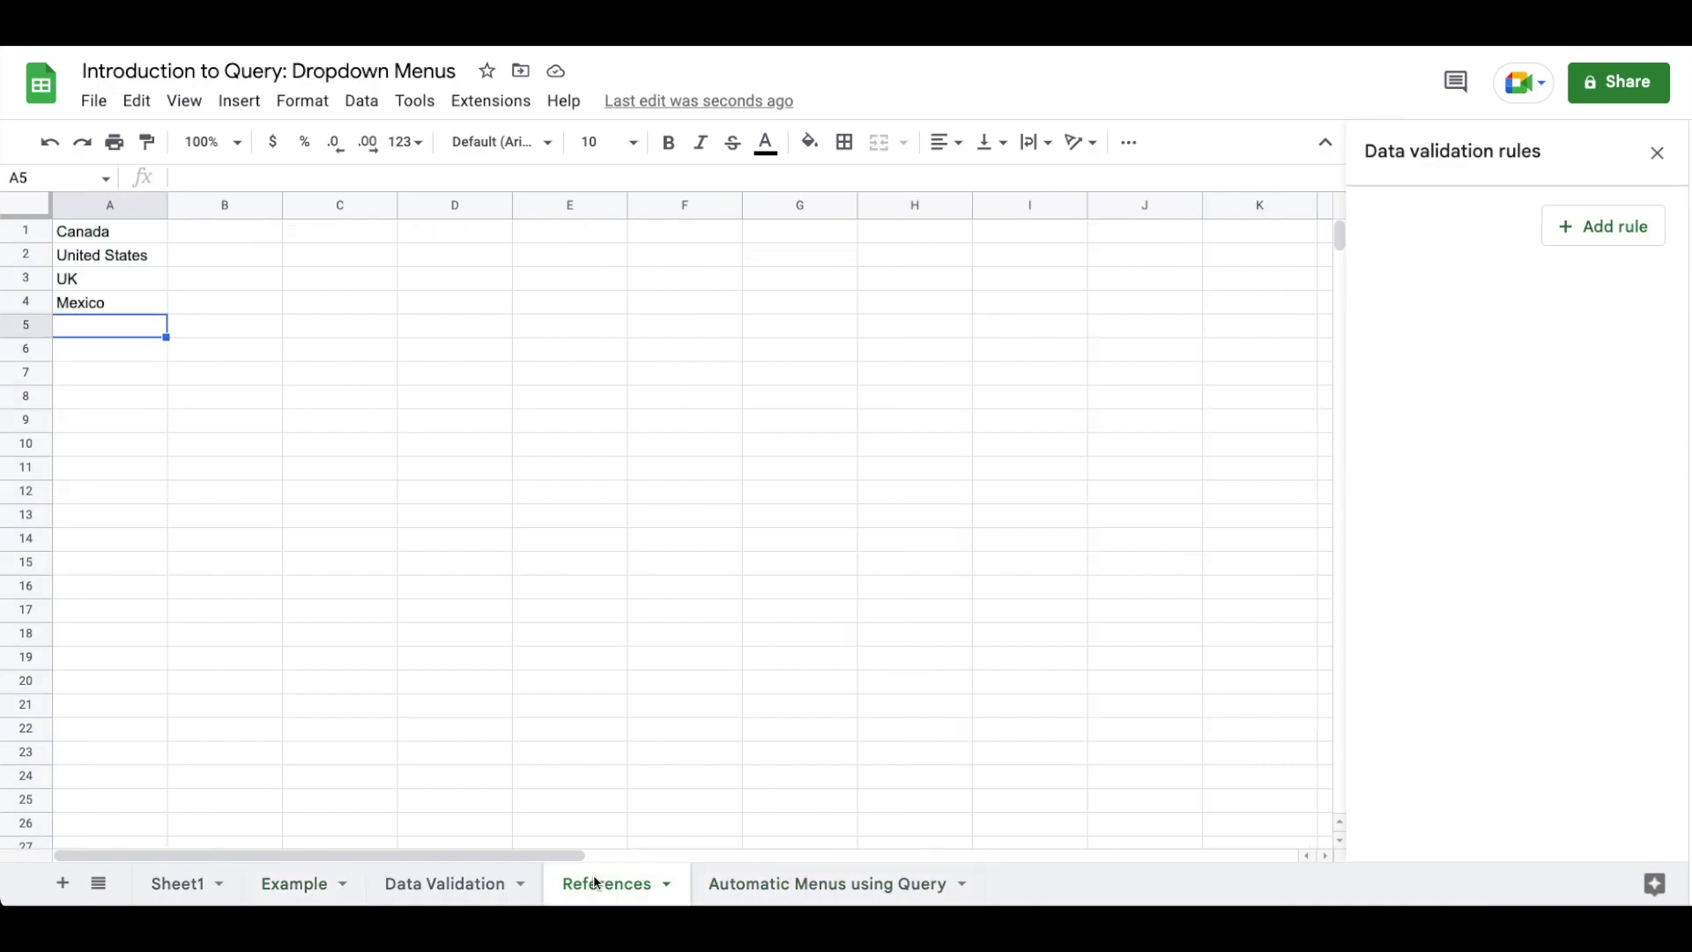
{"action": "left_click", "coordinate": [722, 880]}
{"action": "left_click", "coordinate": [660, 883]}
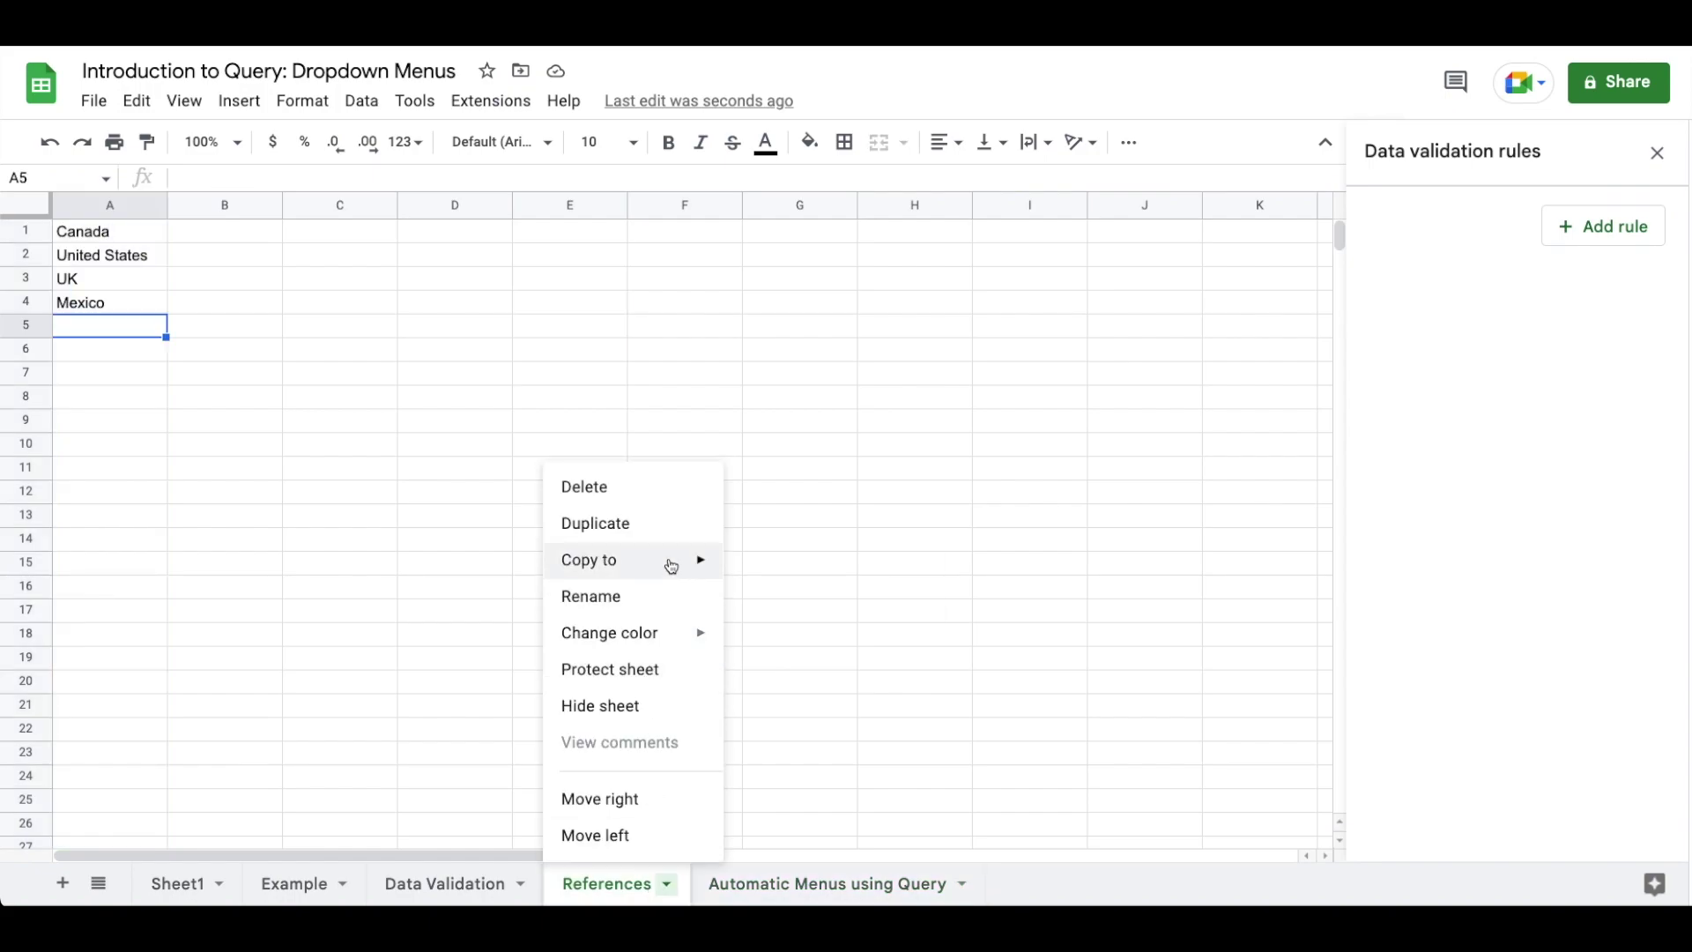
{"action": "left_click", "coordinate": [662, 487]}
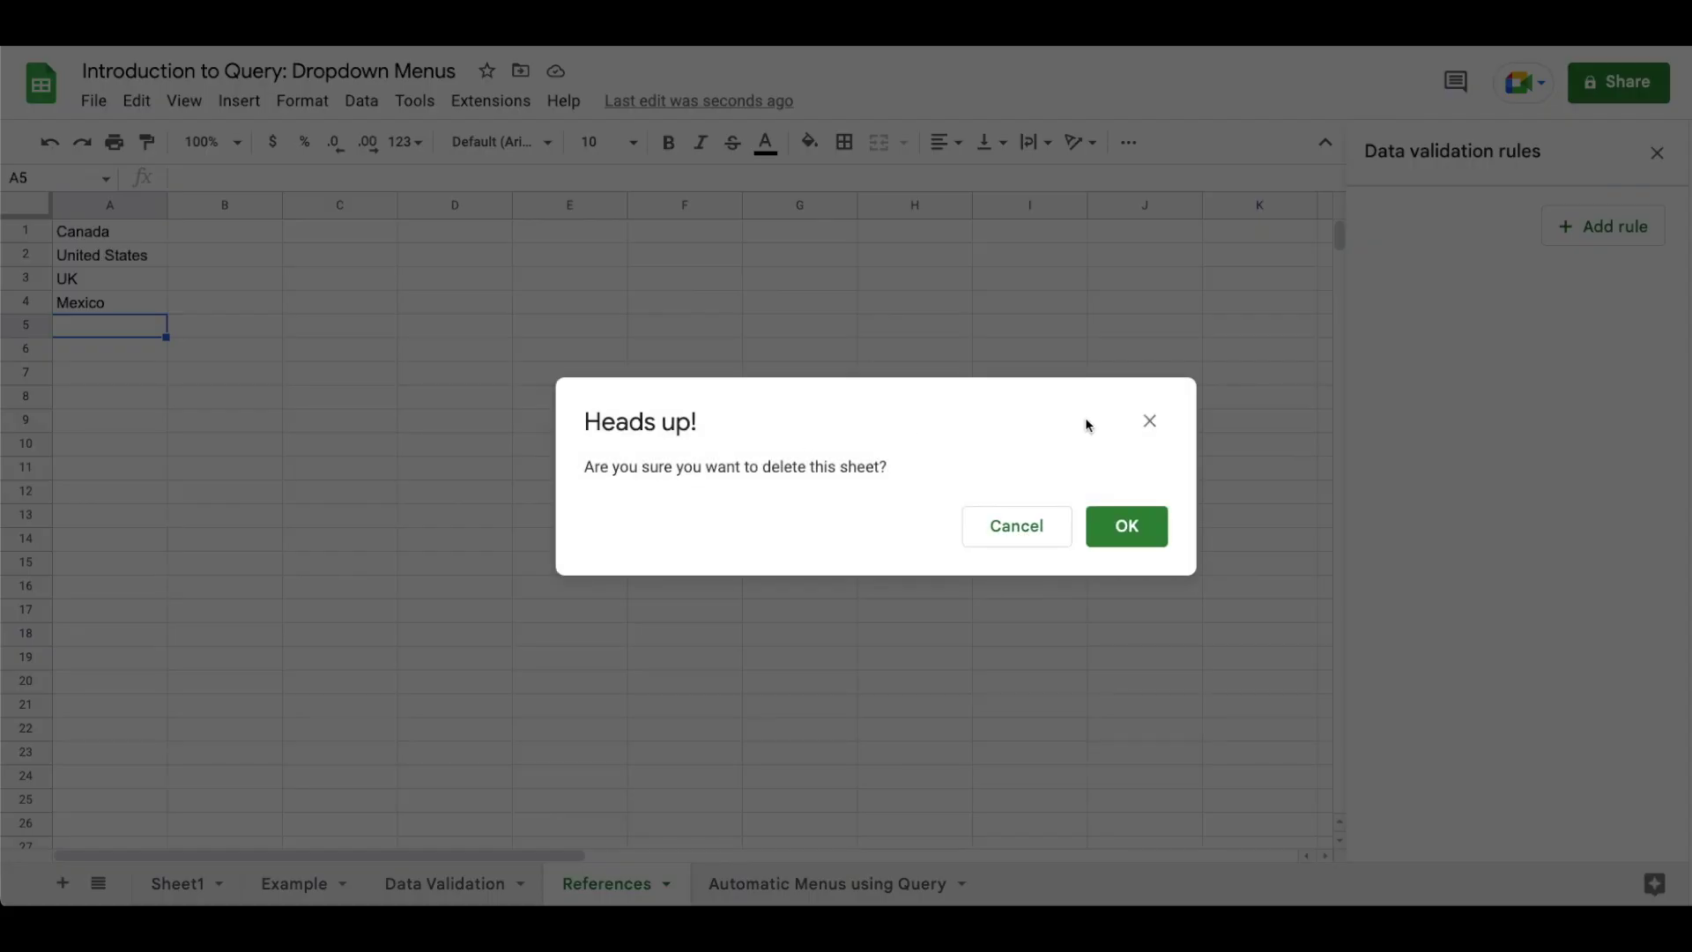
{"action": "left_click", "coordinate": [1160, 537]}
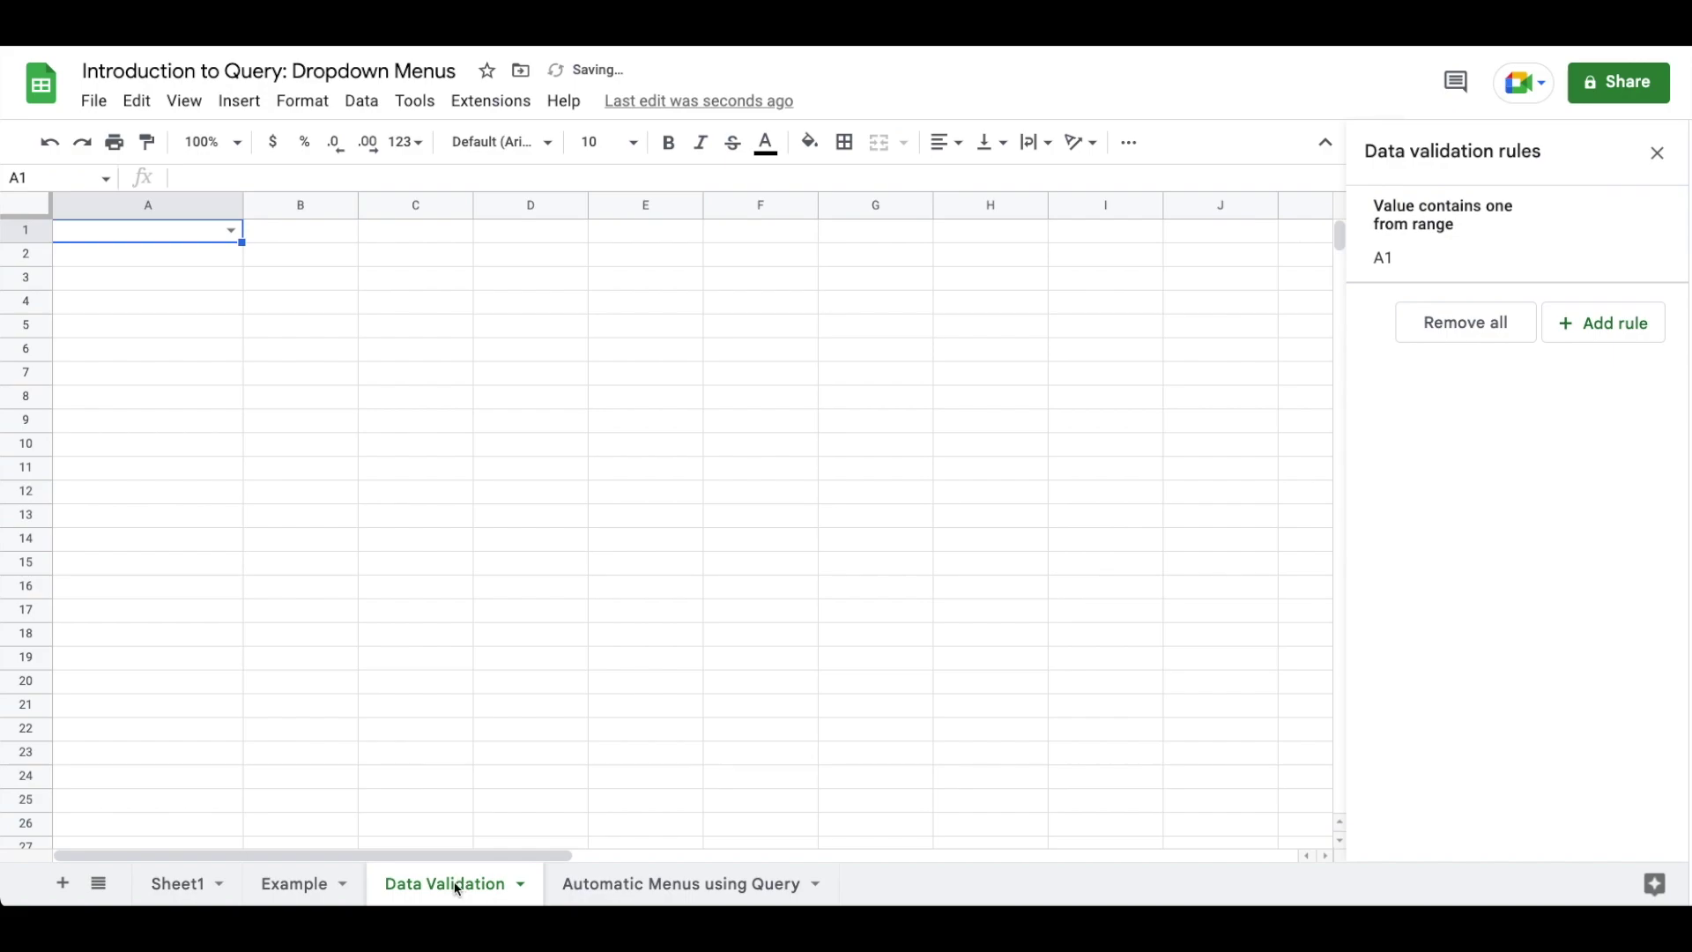
Delete the Data Validation sheet from the spreadsheet.
{"action": "left_click", "coordinate": [455, 884]}
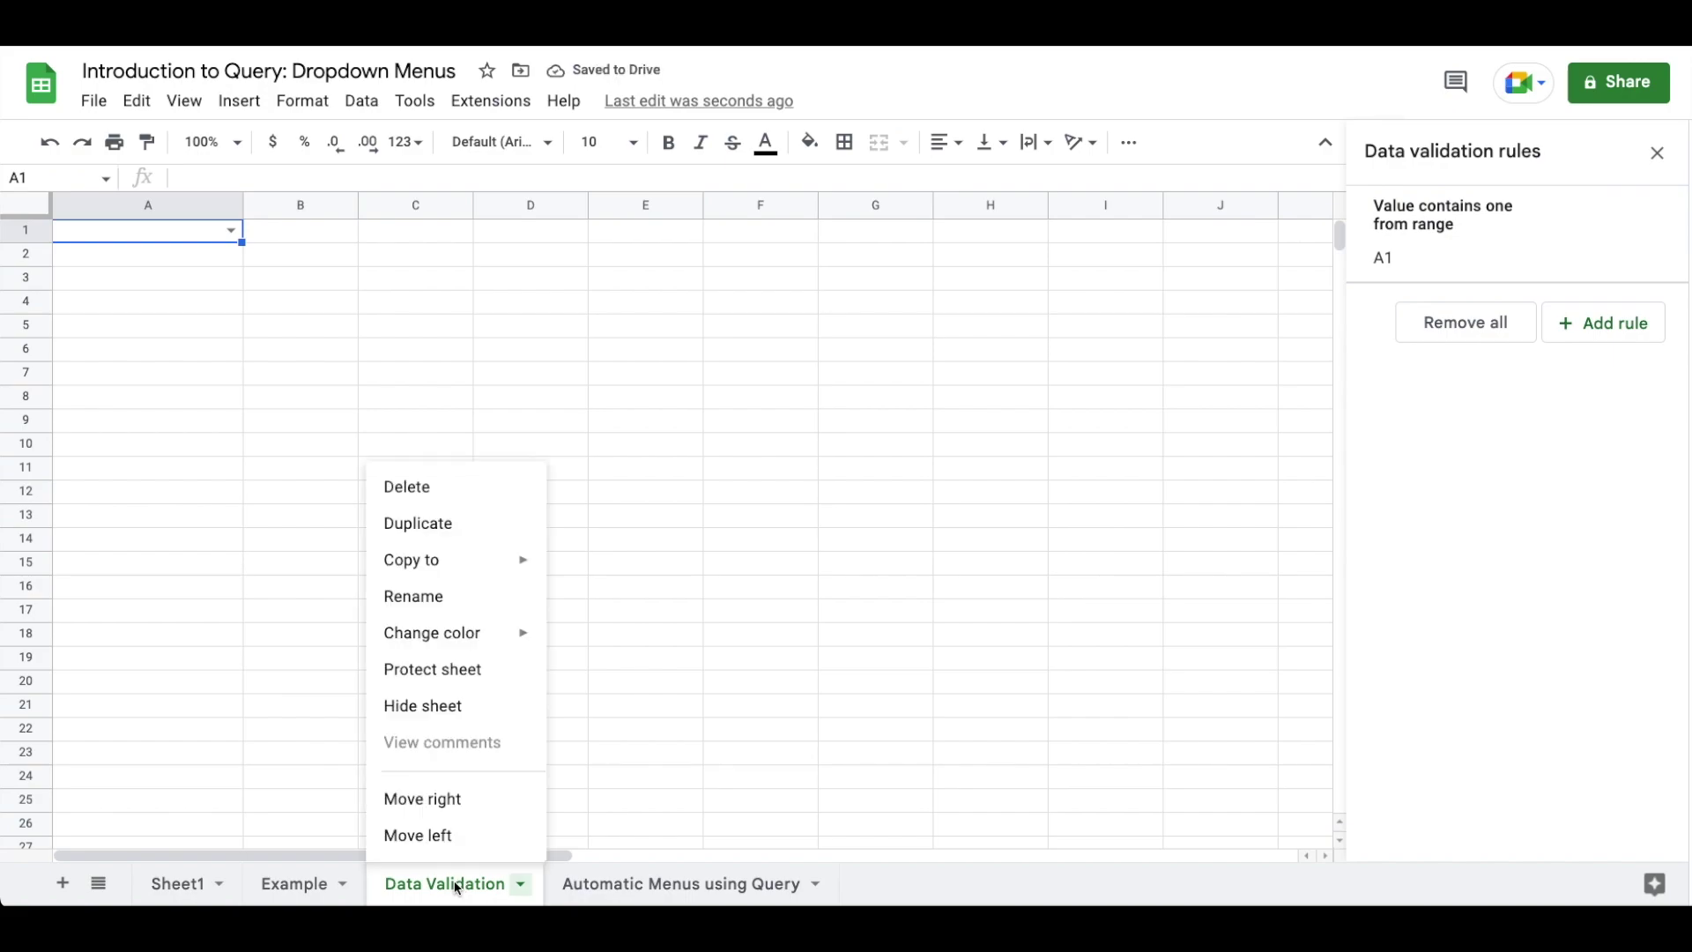
{"action": "left_click", "coordinate": [491, 492]}
{"action": "key", "text": "Return"}
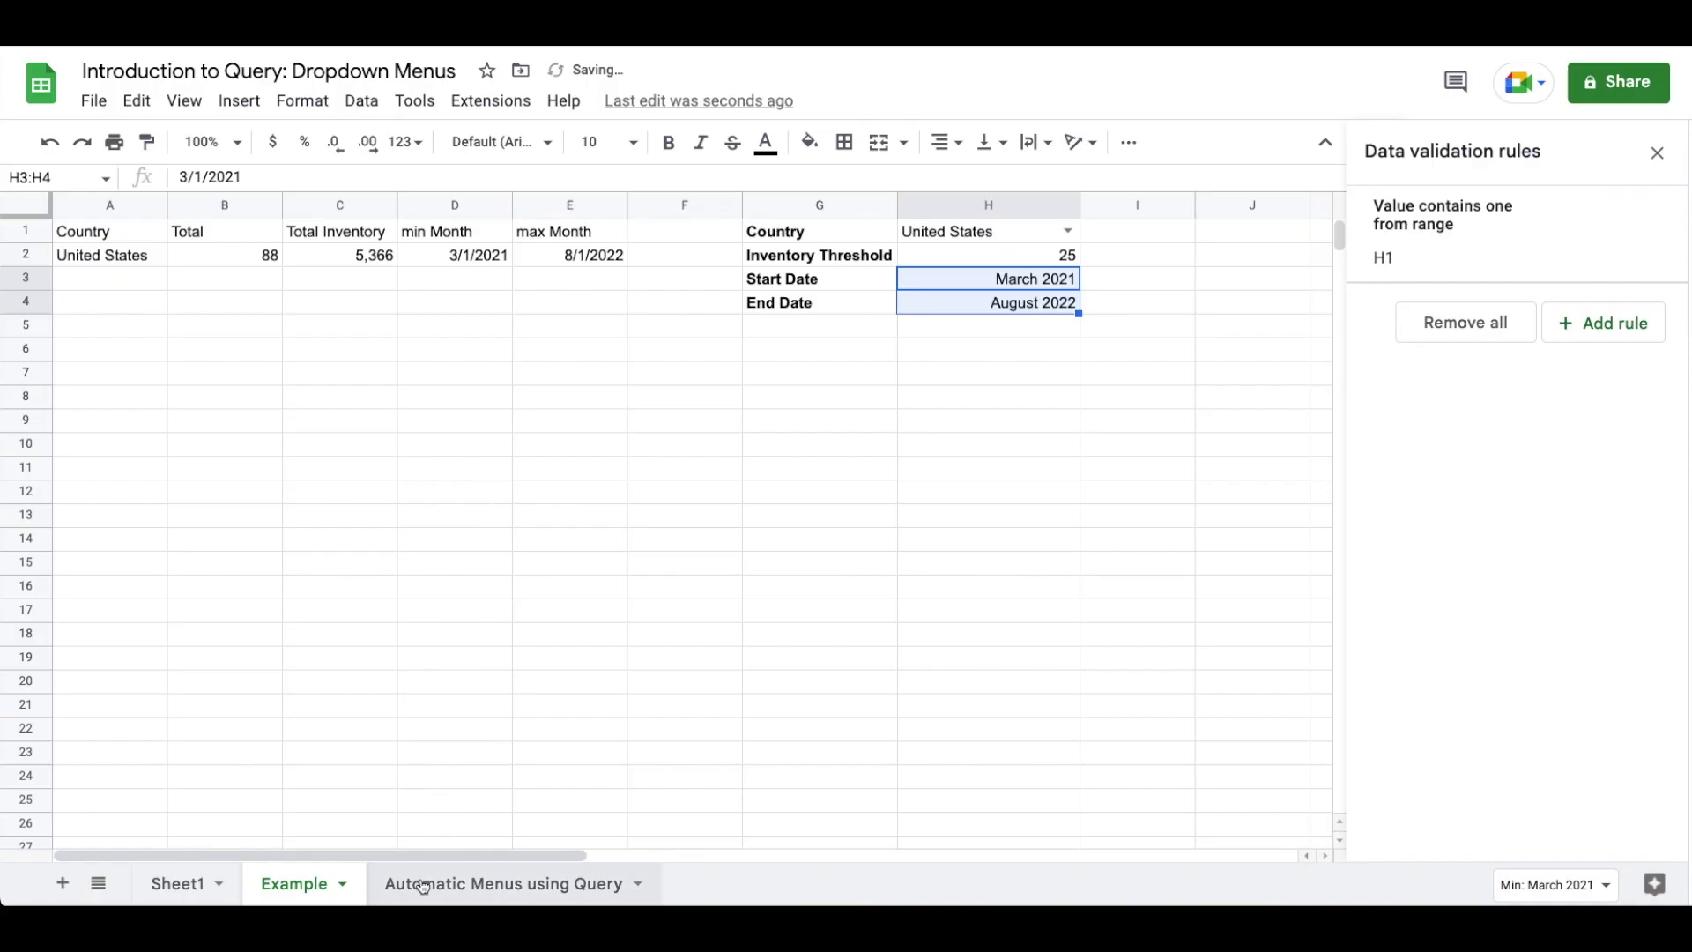
Begin a UNIQUE formula in B1 of the Automatic Menus using Query sheet, nesting a QUERY over Sheet1!A:F.
{"action": "left_click", "coordinate": [458, 882]}
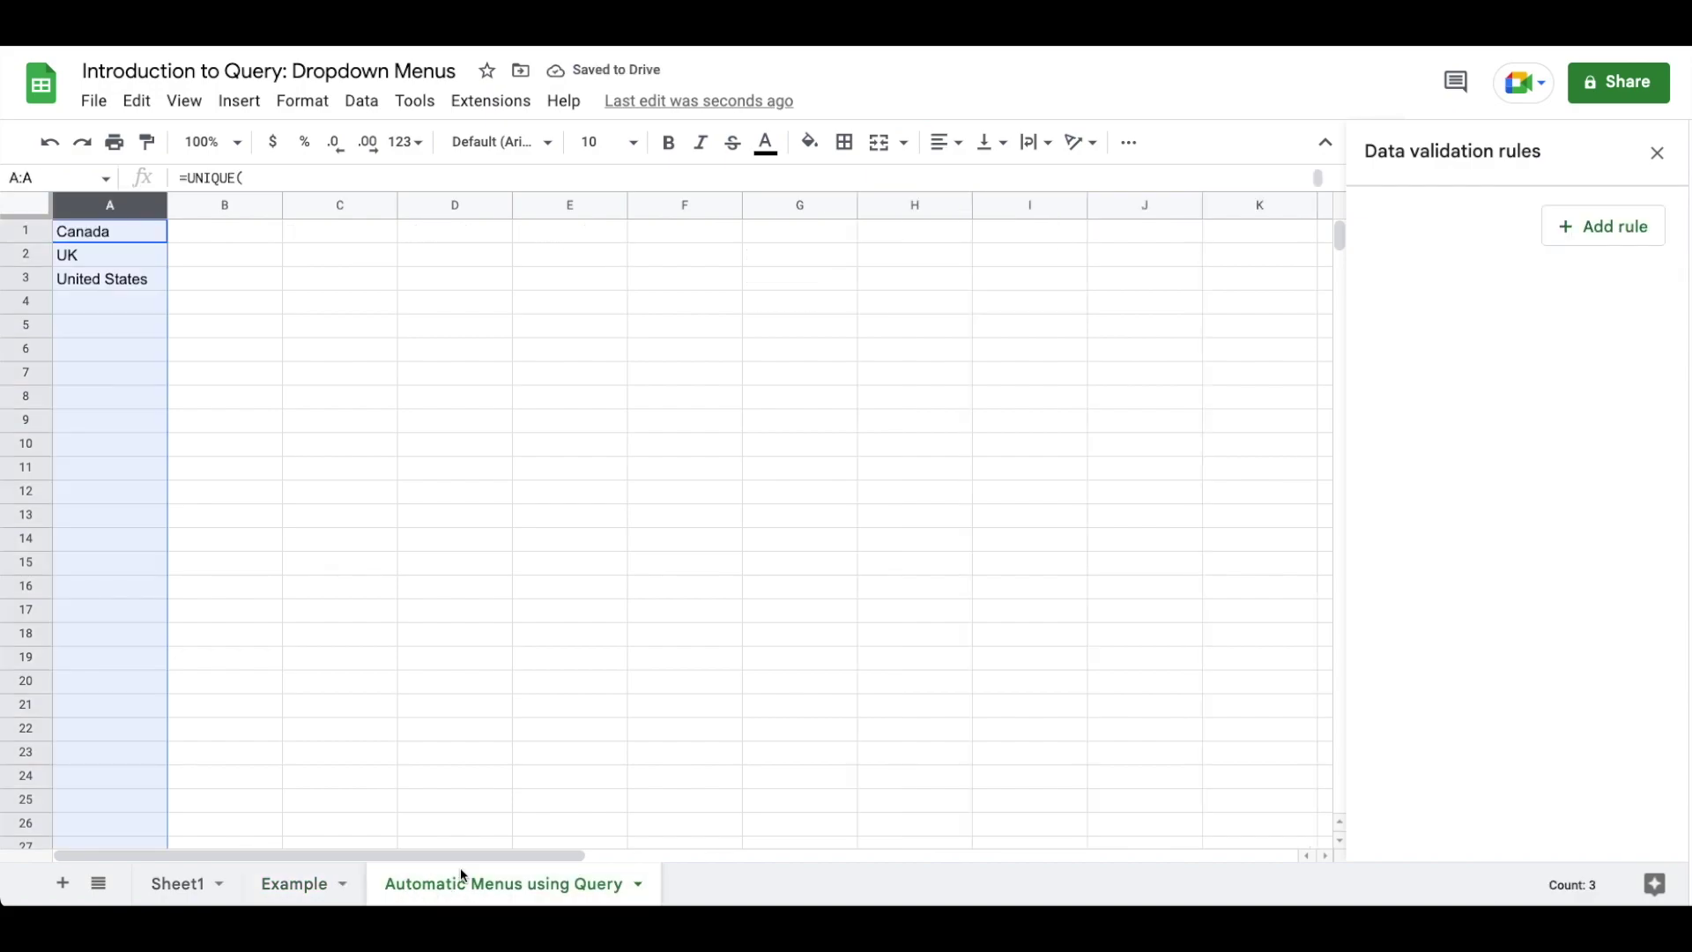
{"action": "left_click", "coordinate": [242, 232]}
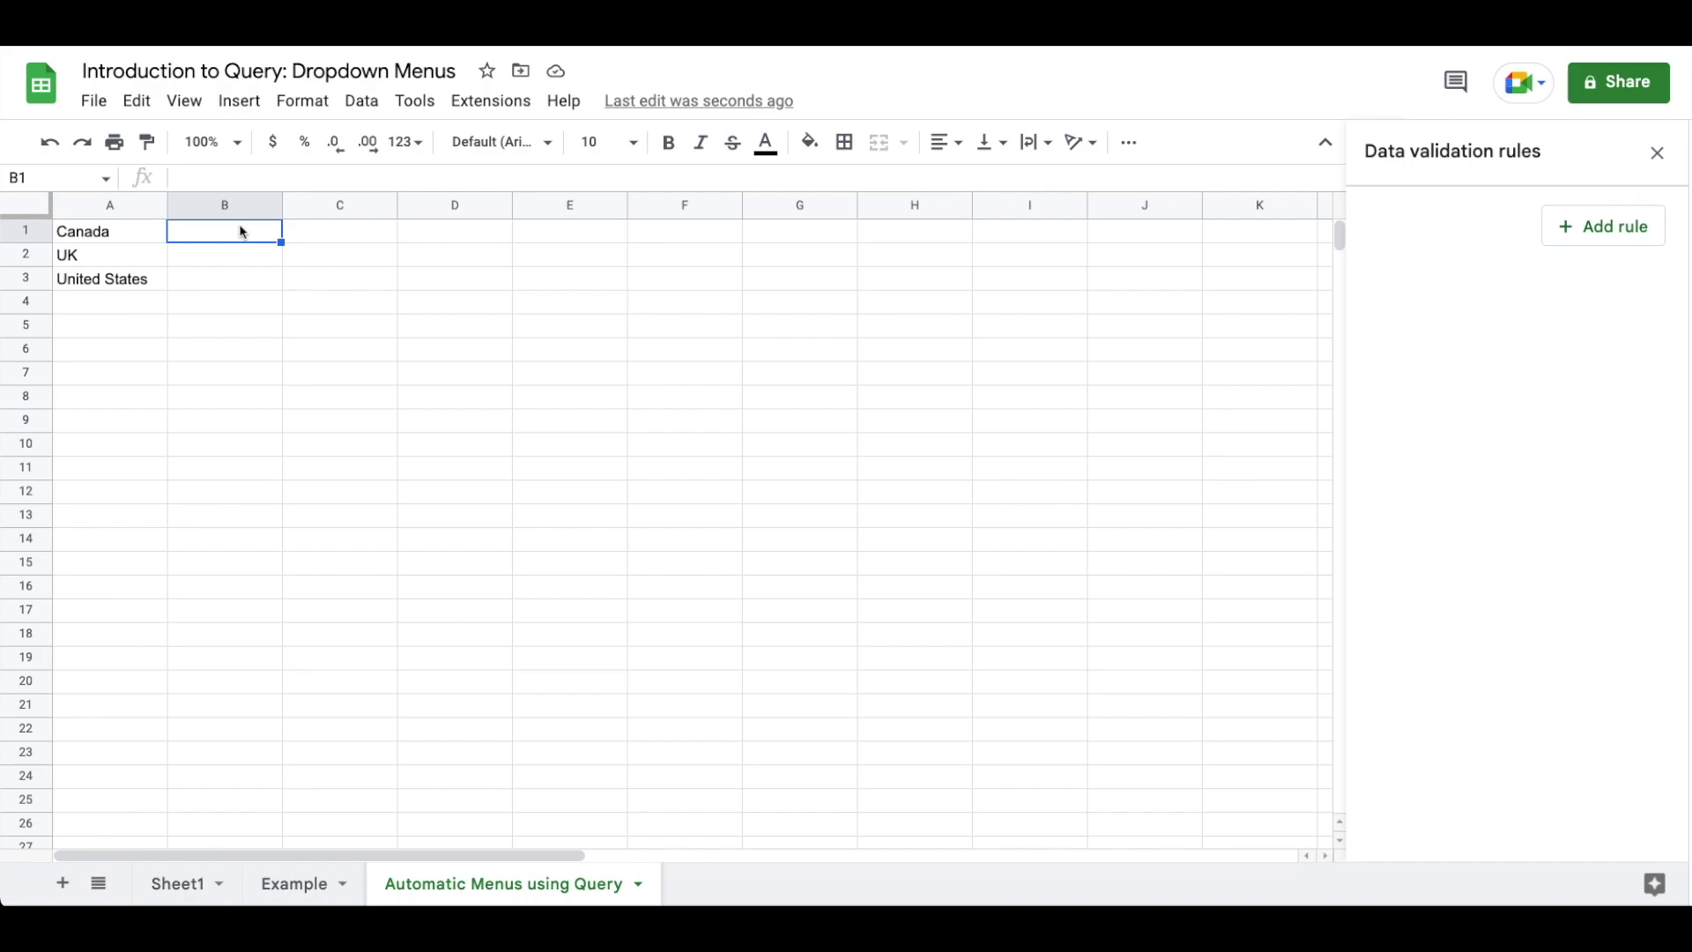
{"action": "type", "text": "unique"}
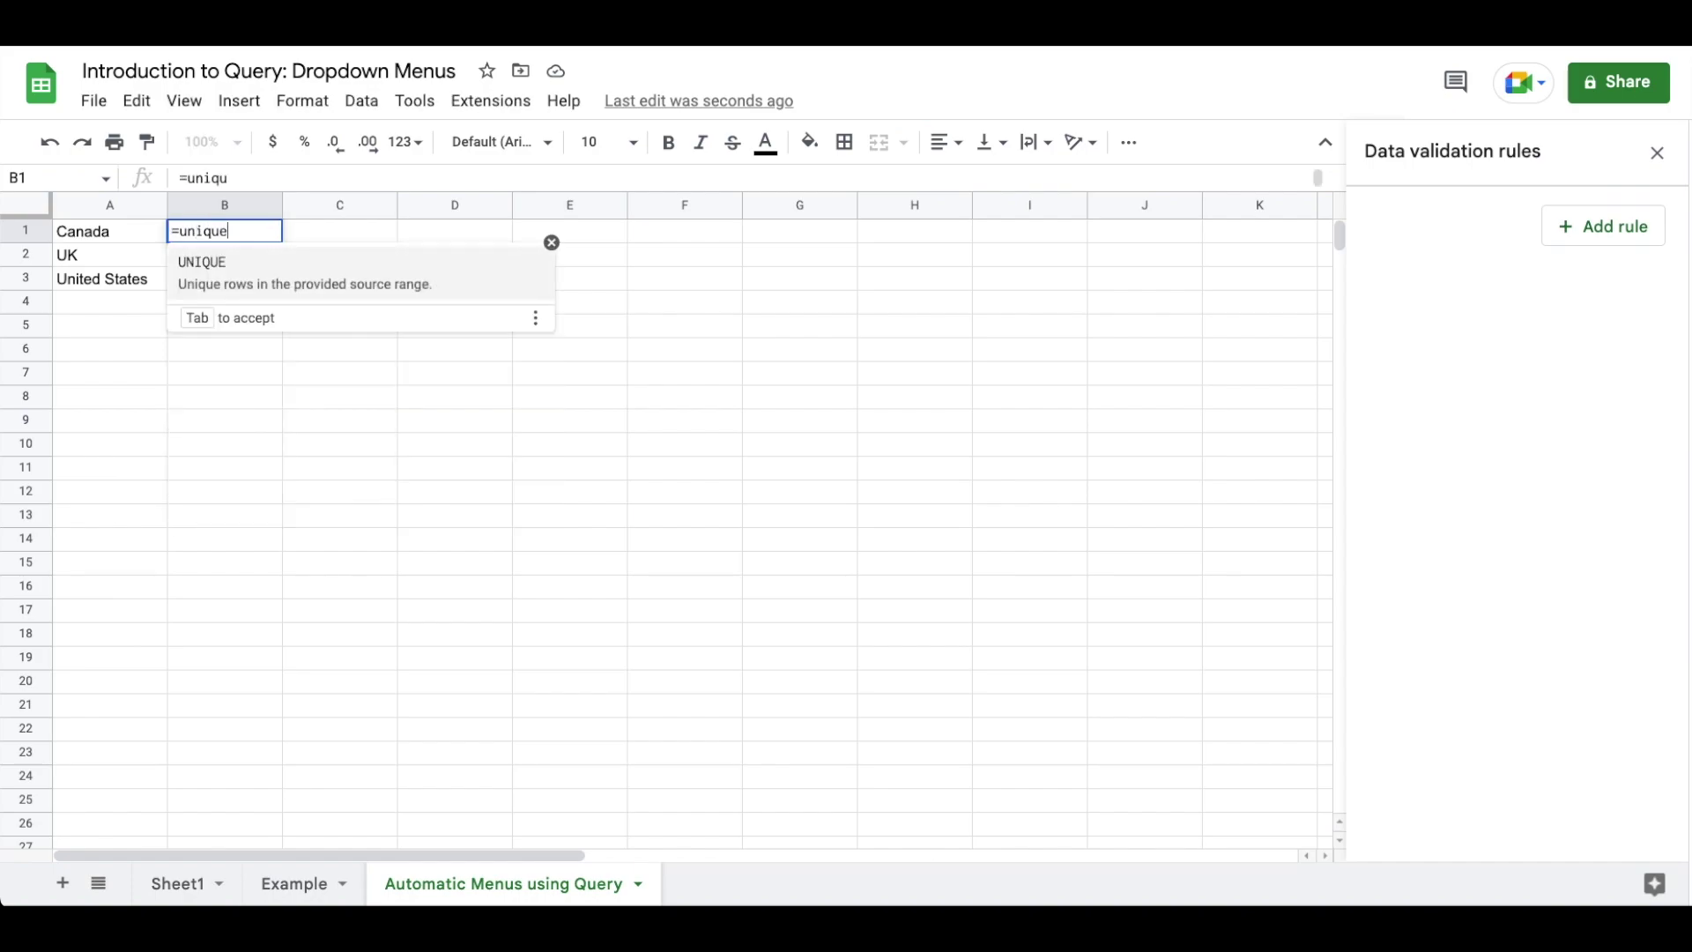
{"action": "key", "text": "Tab"}
{"action": "key", "text": "alt+Return"}
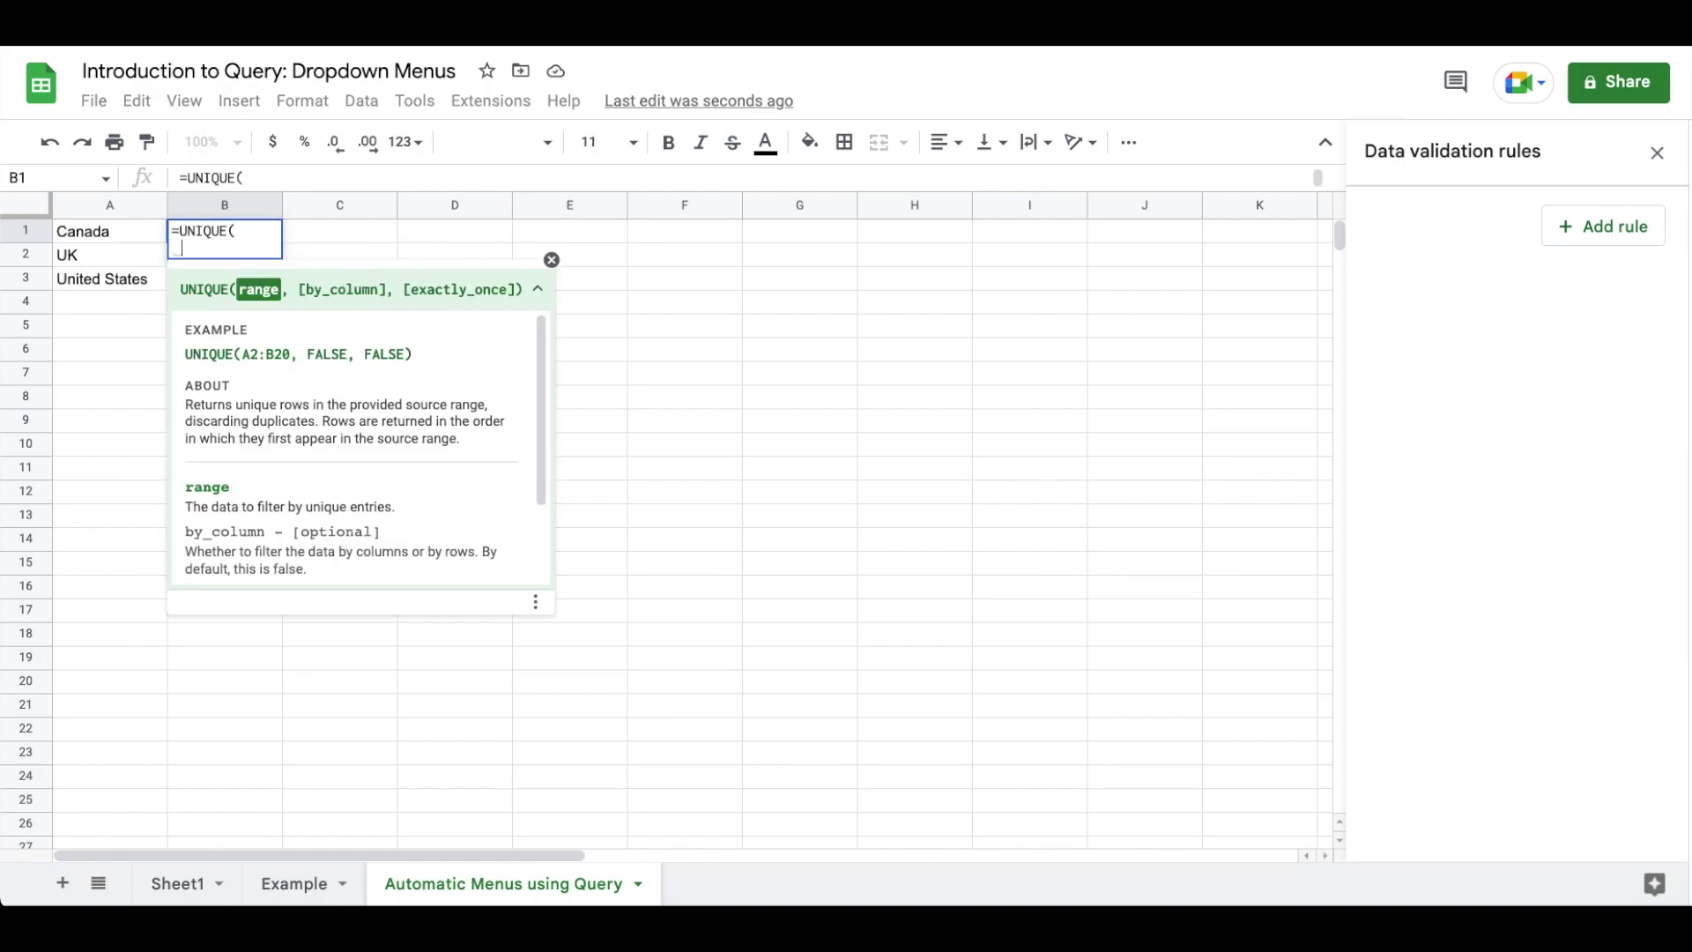
{"action": "type", "text": "query"}
{"action": "key", "text": "Tab"}
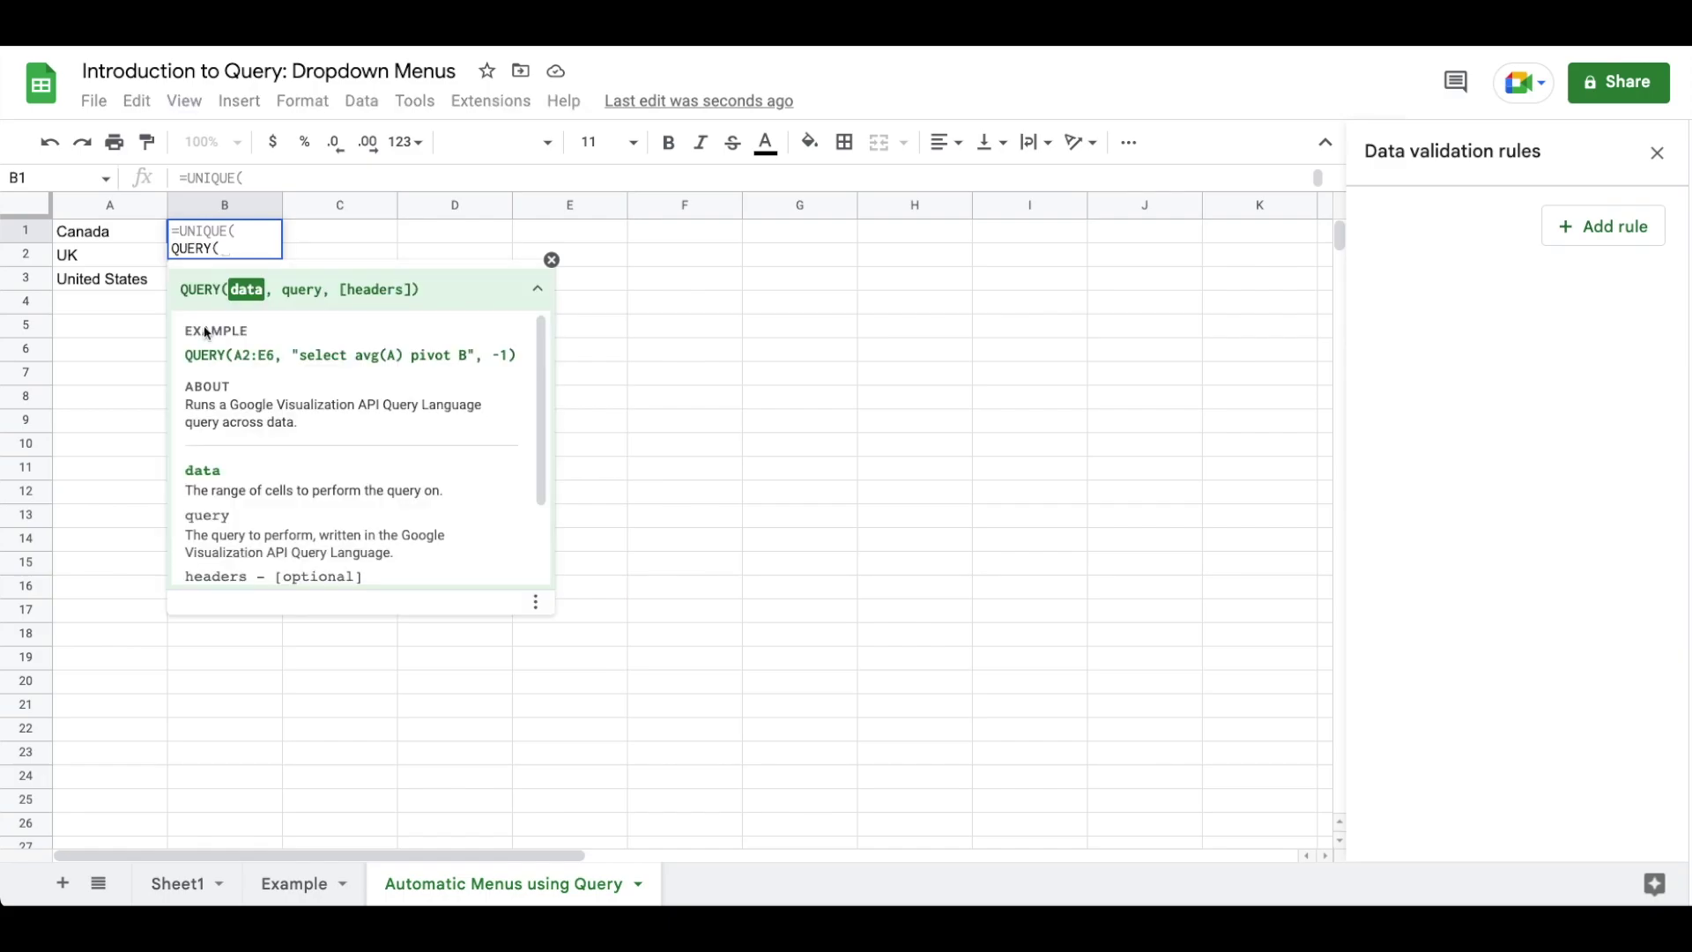
{"action": "left_click", "coordinate": [173, 885]}
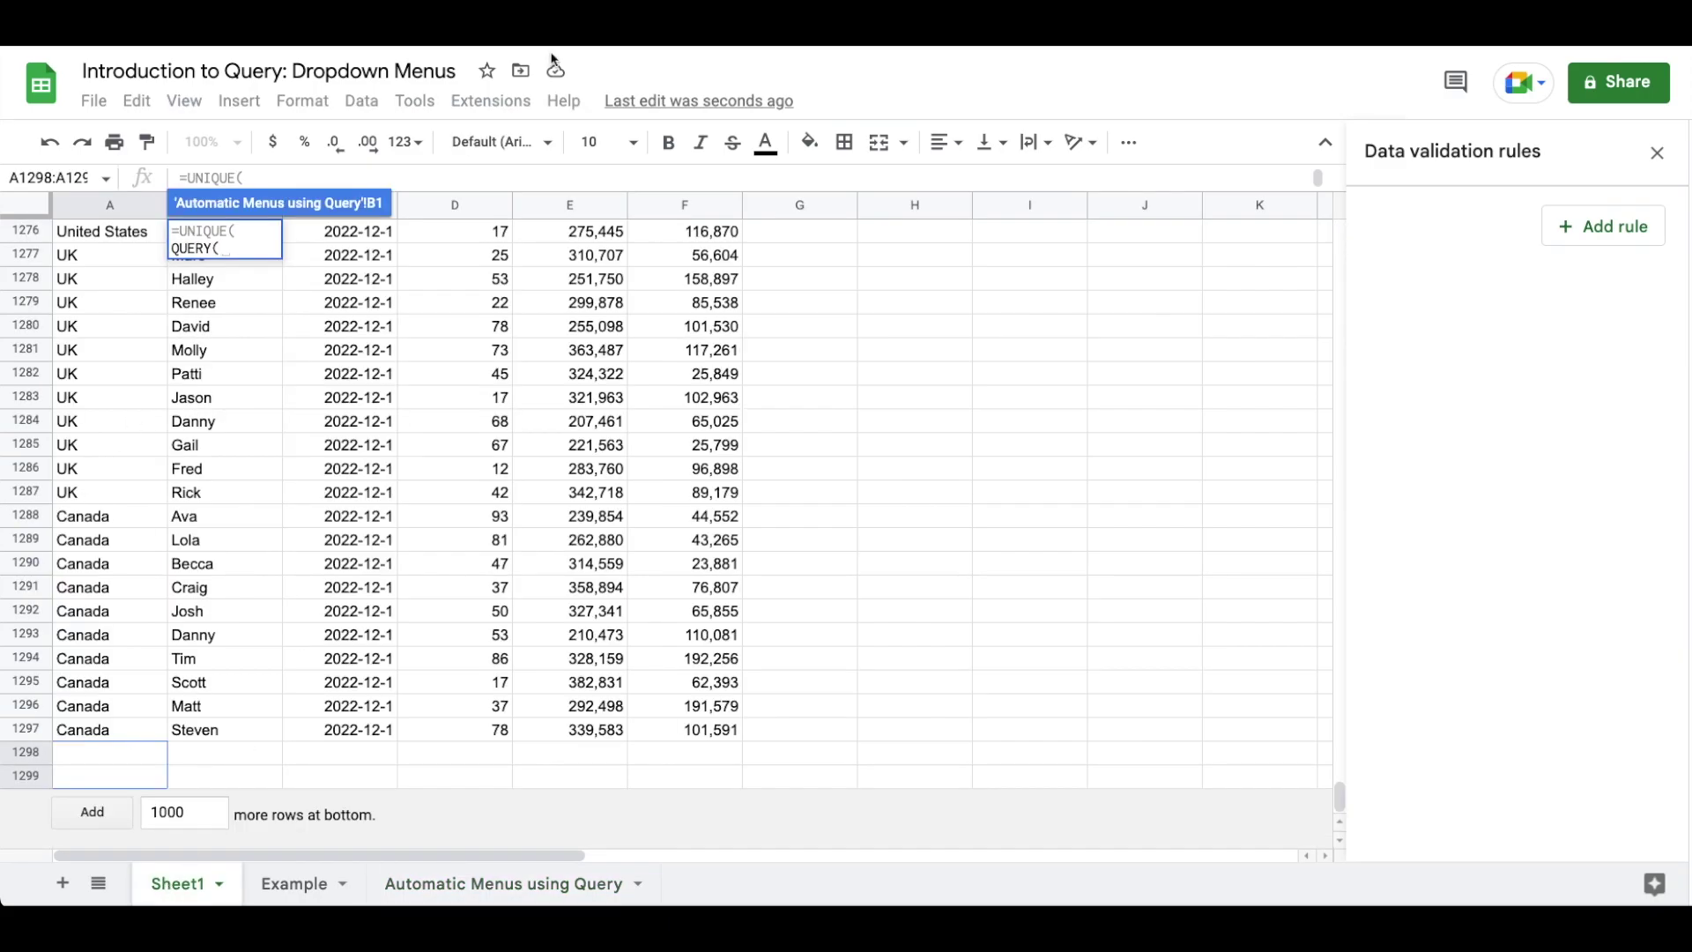
{"action": "left_click", "coordinate": [134, 211]}
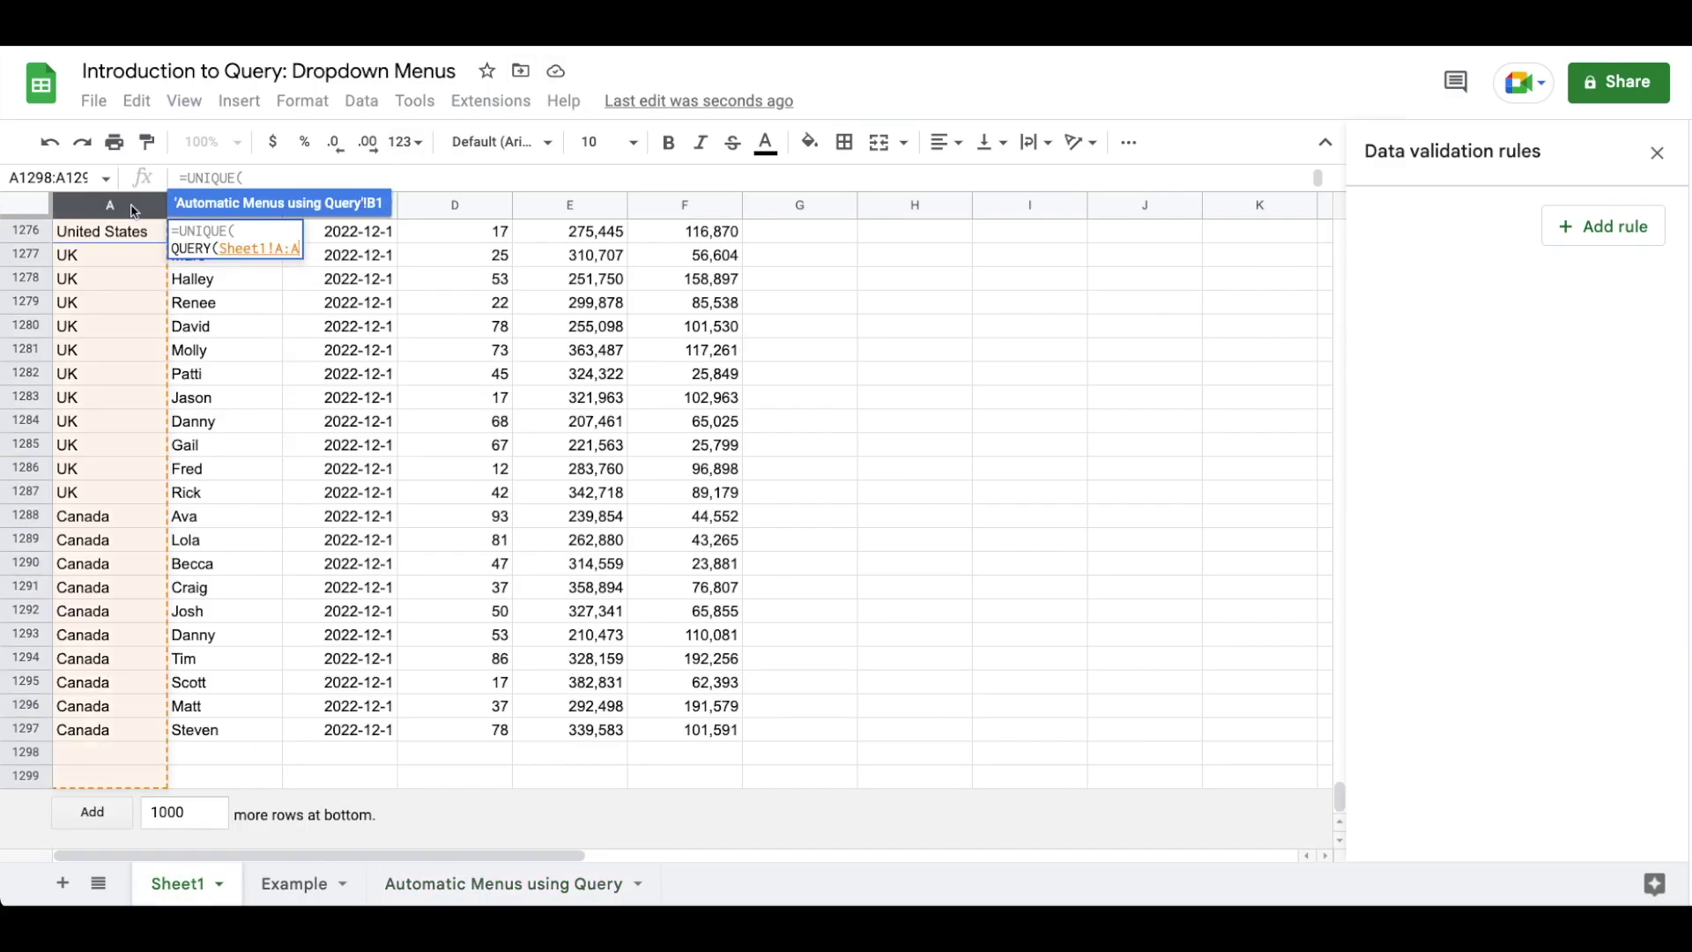
{"action": "key", "text": "ctrl+shift+Right"}
{"action": "type", "text": ",\""}
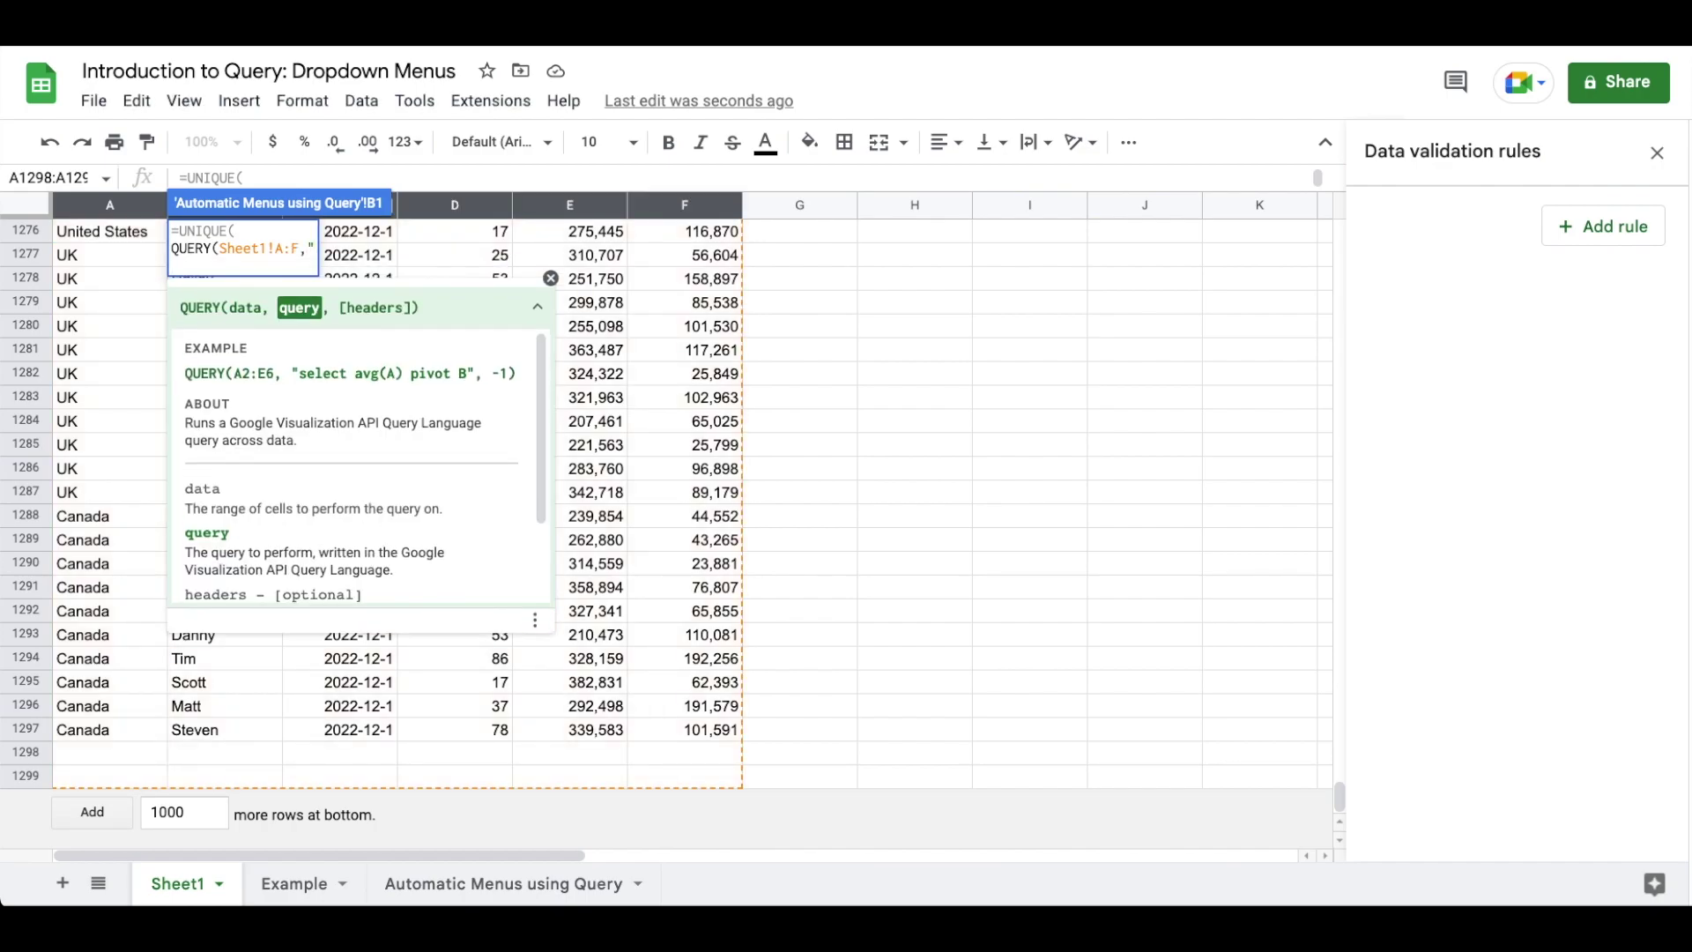
Complete the query with SELECT C WHERE C is not null ORDER BY C desc LABEL C '', using 1 header row.
{"action": "type", "text": "SELECT C"}
{"action": "key", "text": "ctrl+Return"}
{"action": "type", "text": "WH"}
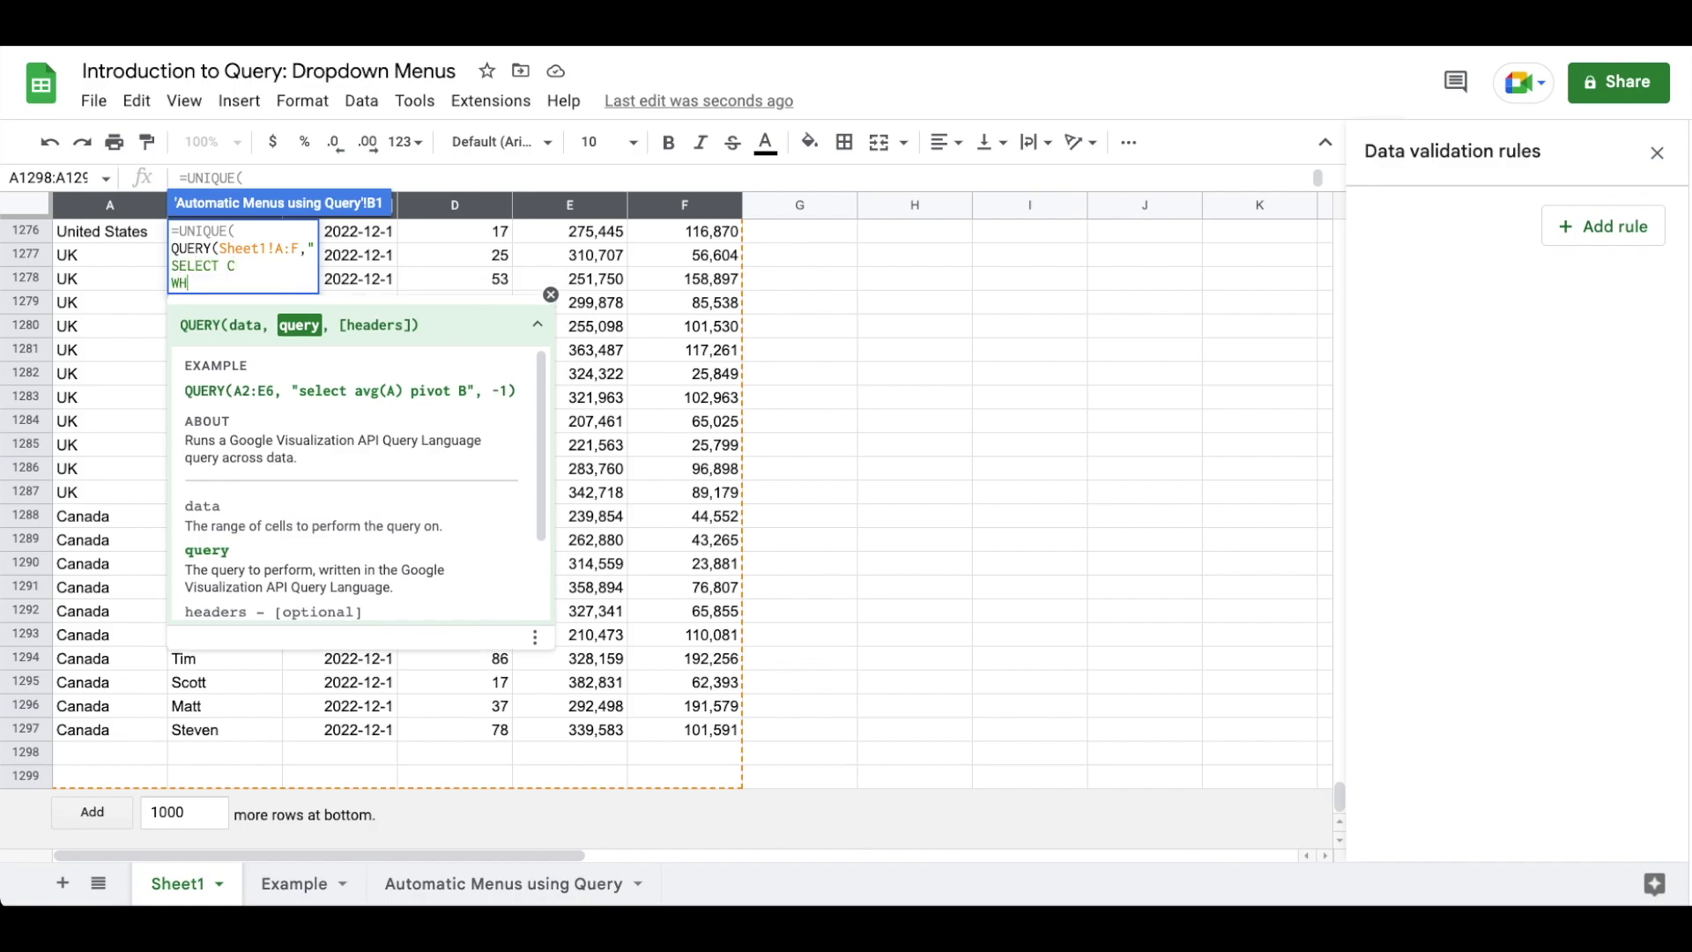
{"action": "type", "text": "ERE C is not null"}
{"action": "key", "text": "ctrl+Return"}
{"action": "type", "text": "ORD"}
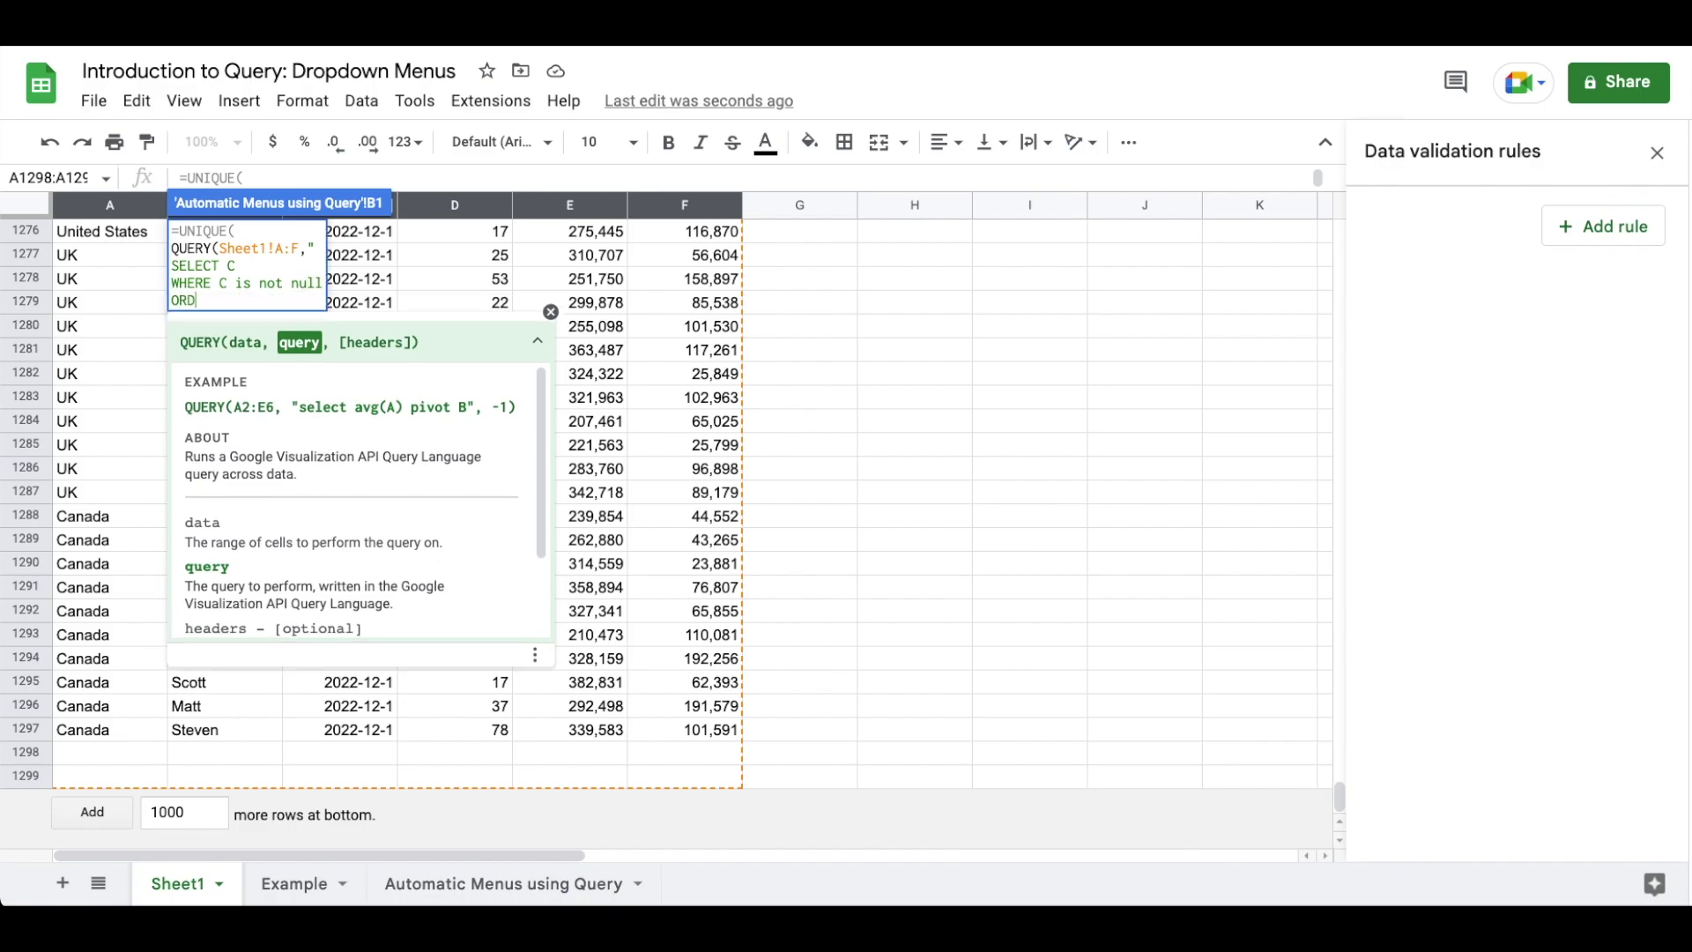
{"action": "type", "text": "ER BY C desc"}
{"action": "key", "text": "ctrl+Return"}
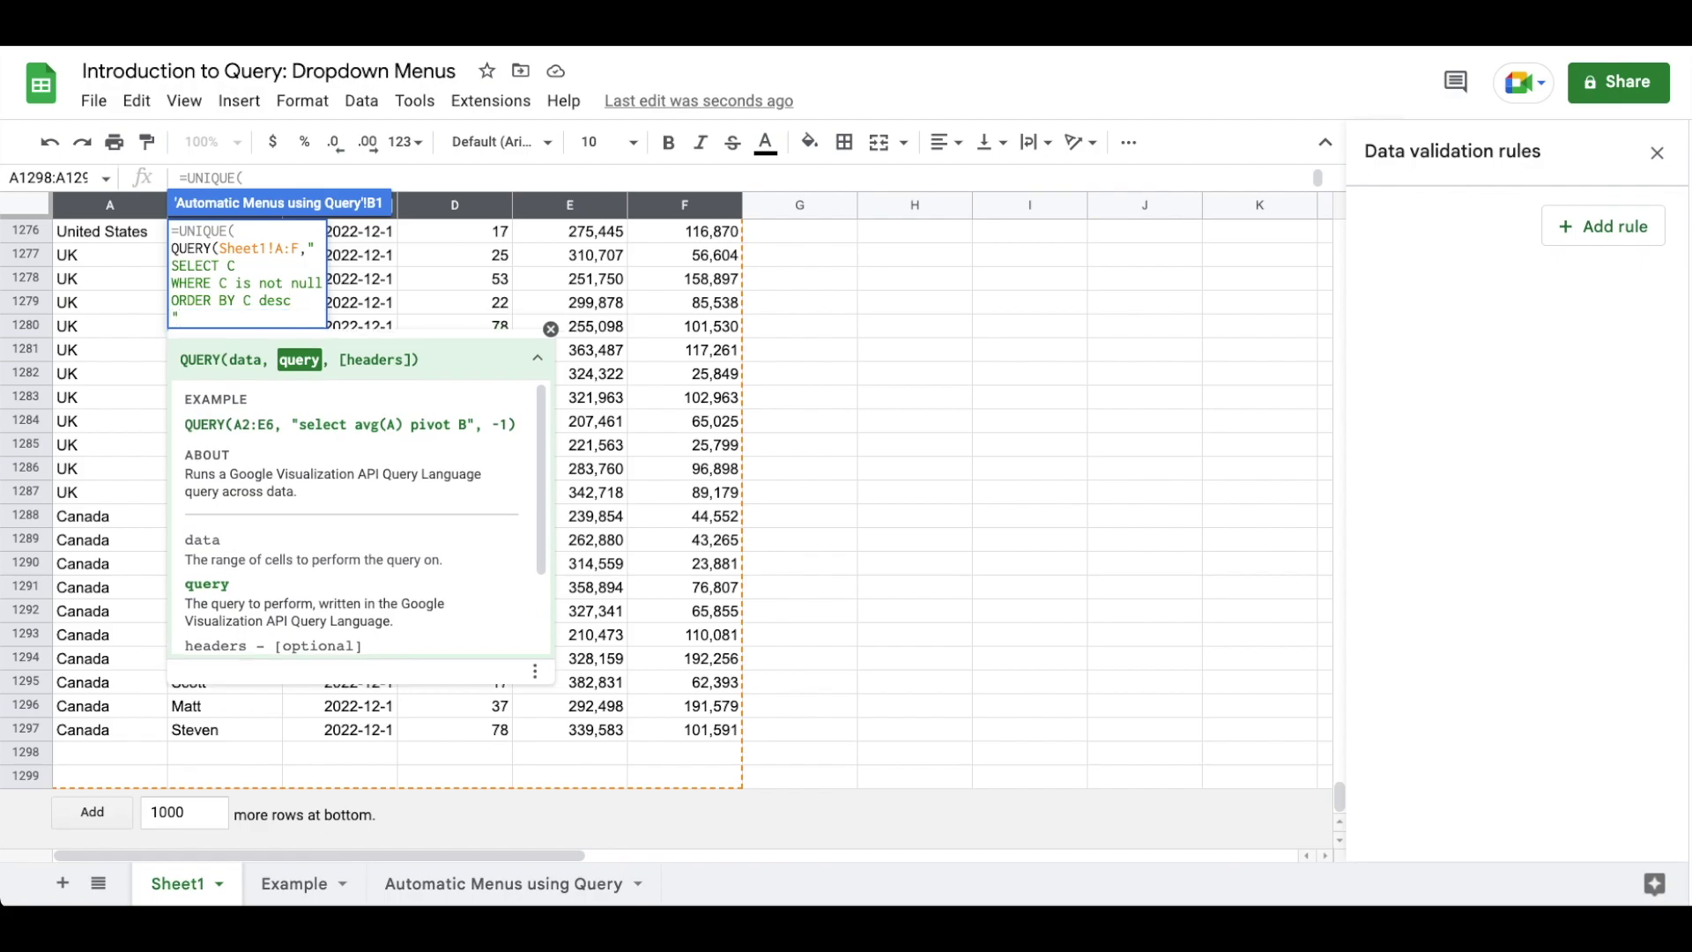
{"action": "type", "text": "LABEL C '' "}
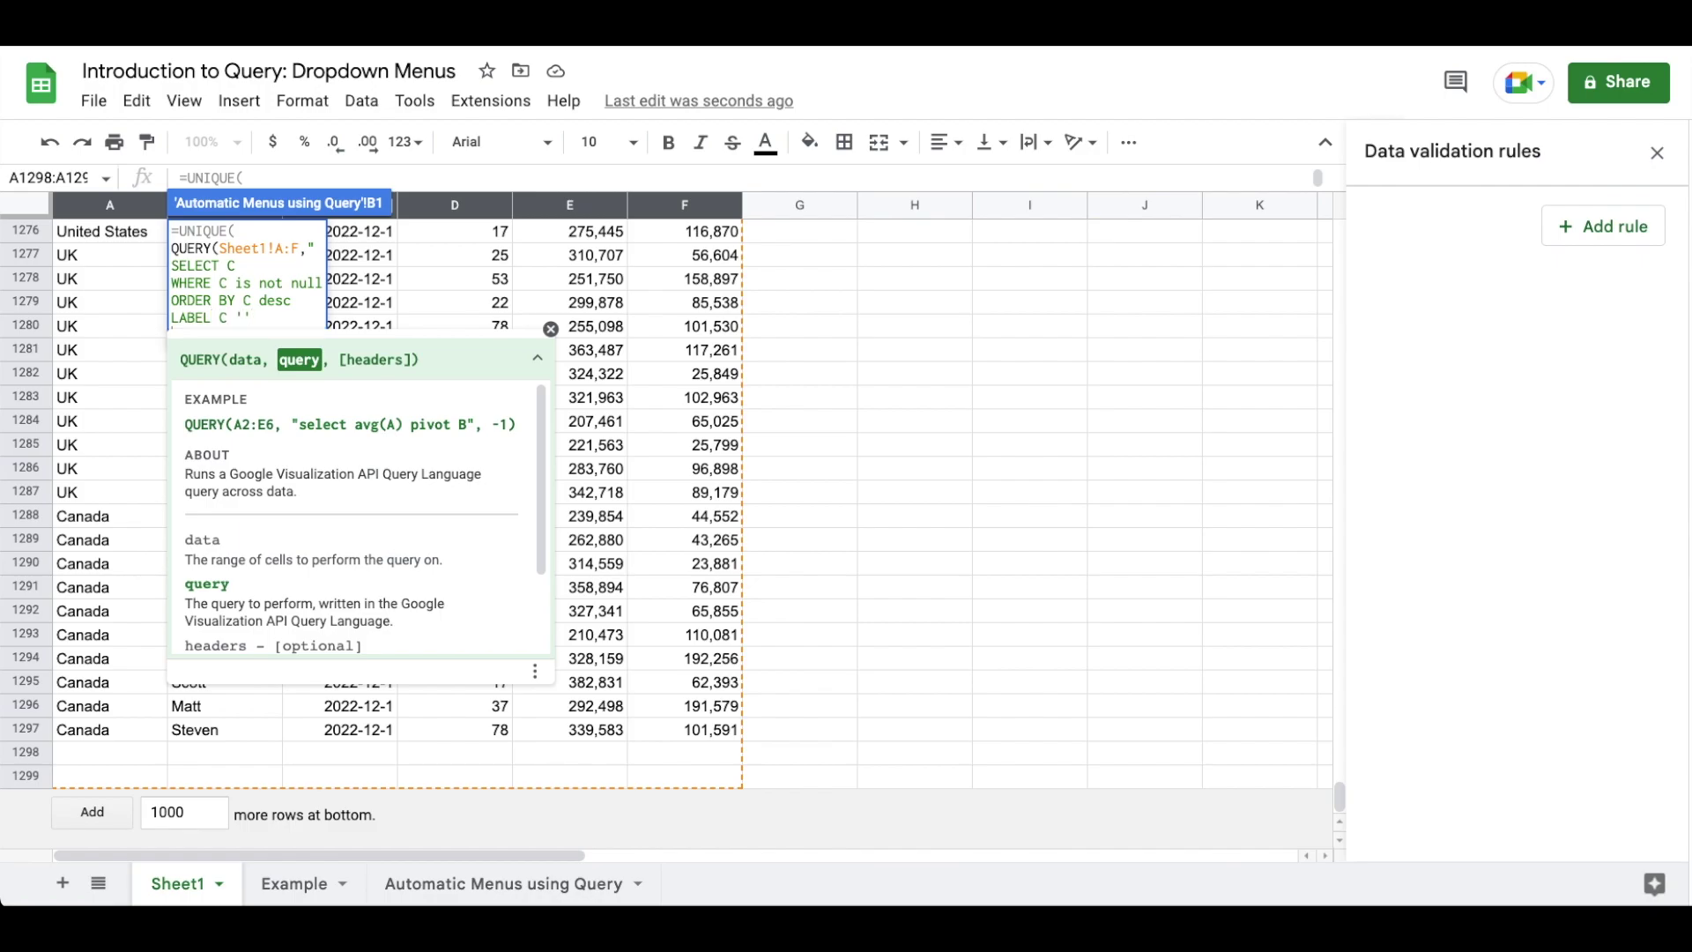
{"action": "type", "text": "\""}
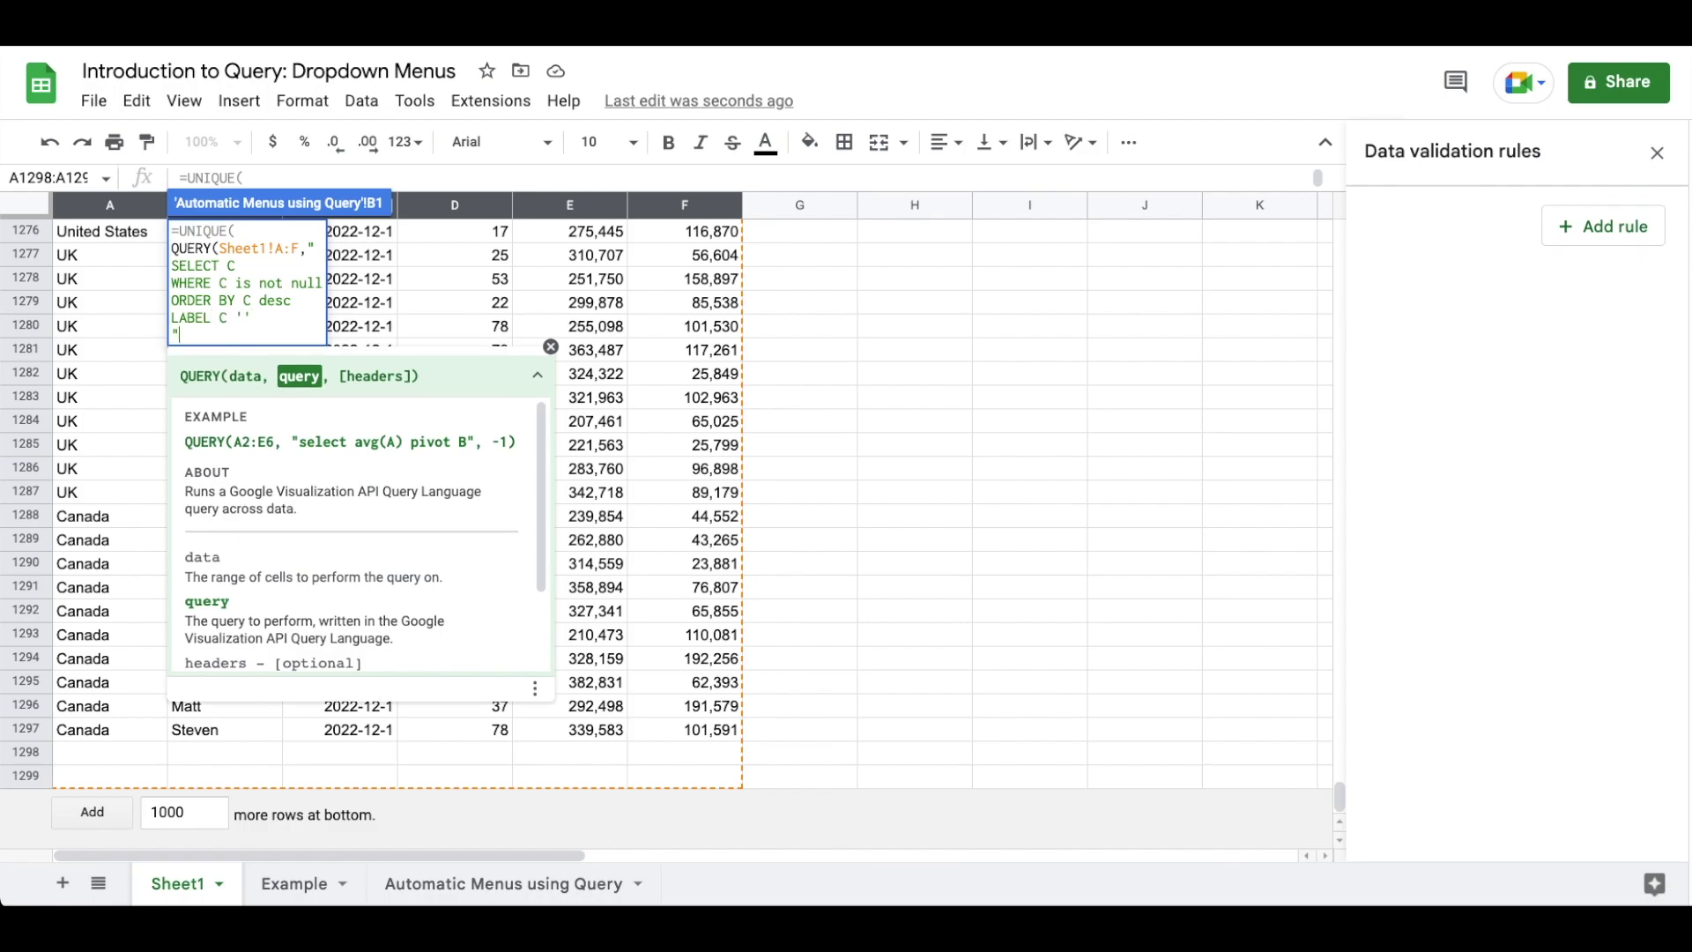
{"action": "type", "text": ",1)"}
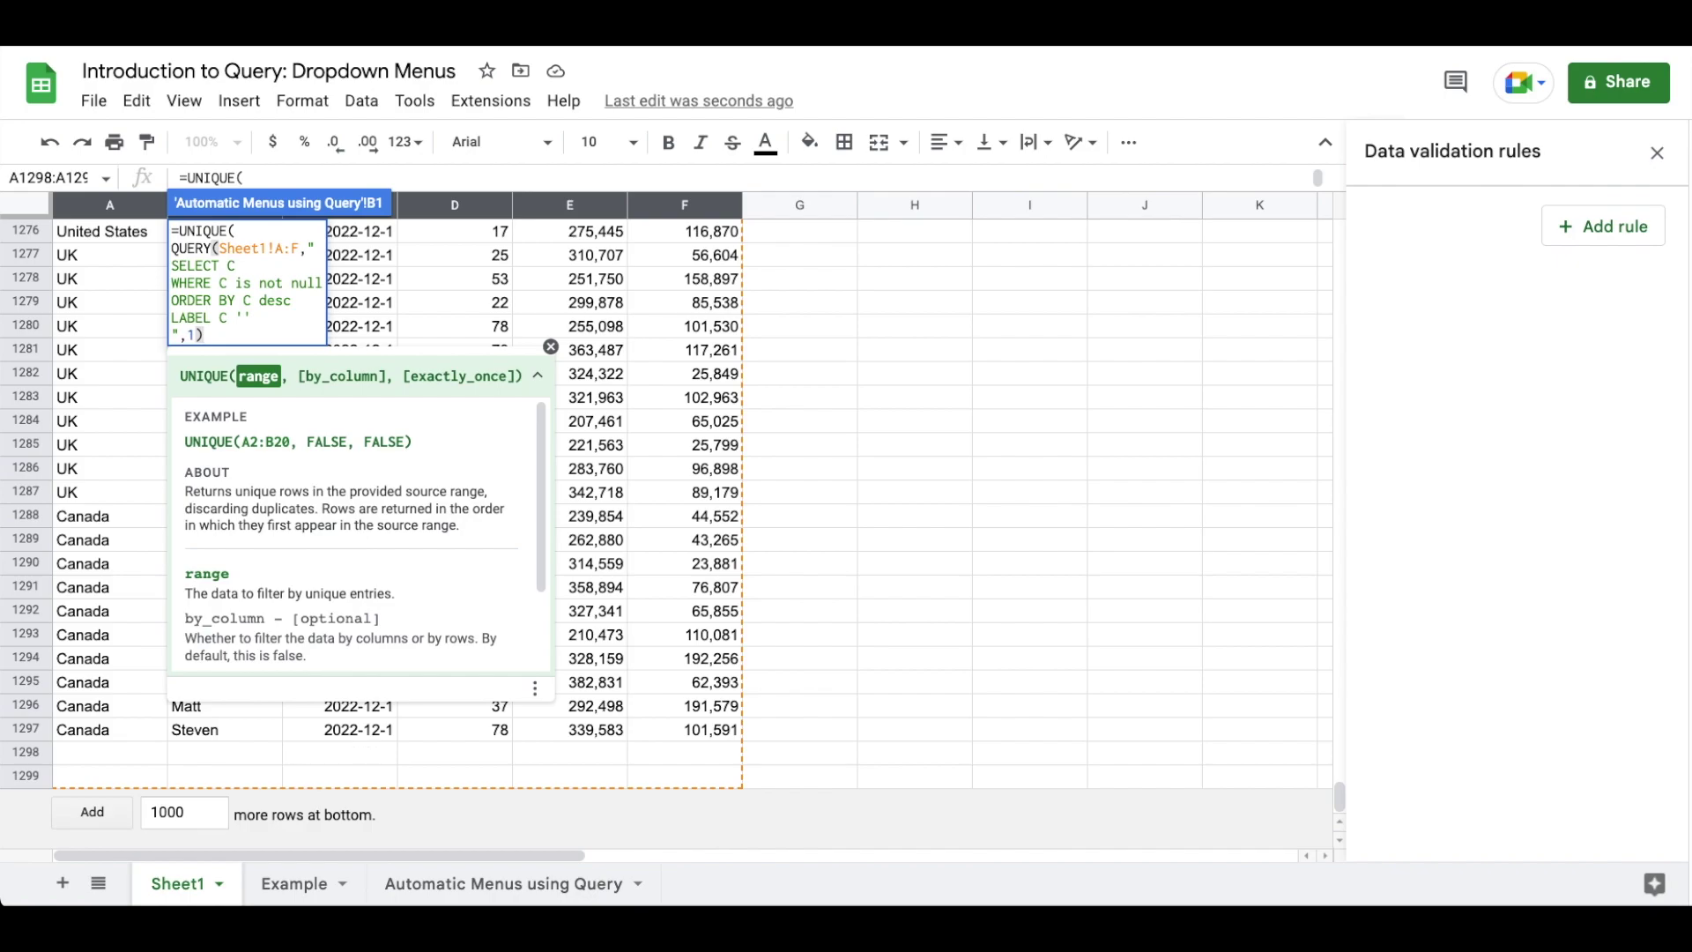
{"action": "key", "text": "Return"}
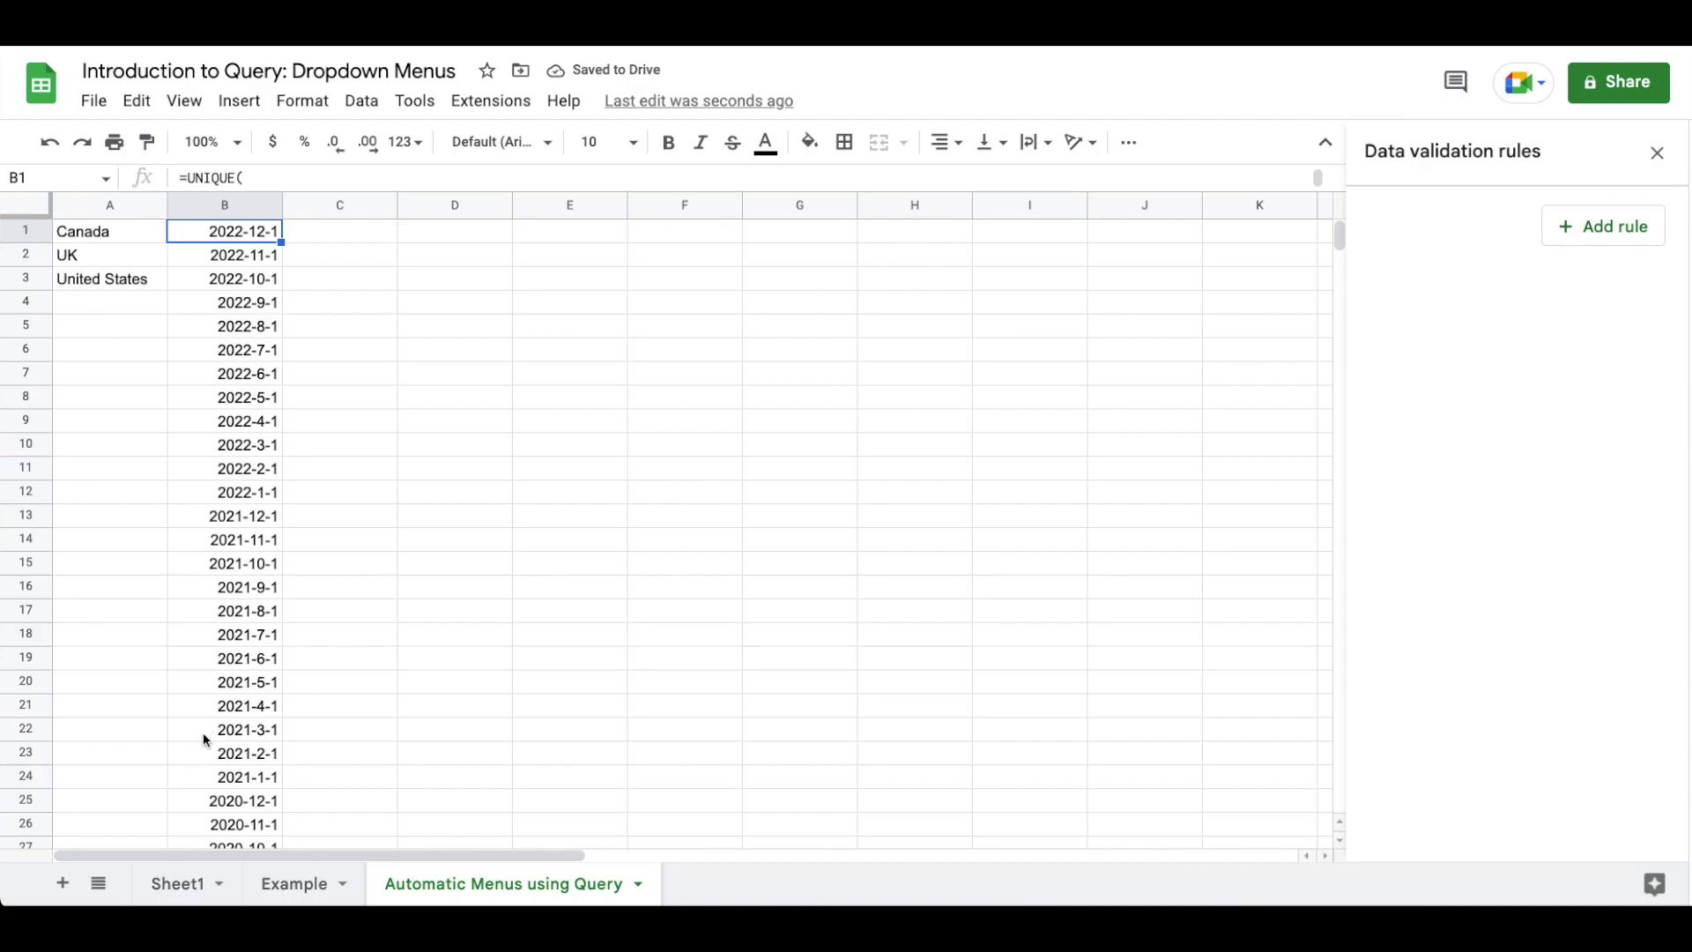
Clear the Start Date and End Date values in cells H3 and H4 of the Example sheet.
{"action": "left_click", "coordinate": [276, 884]}
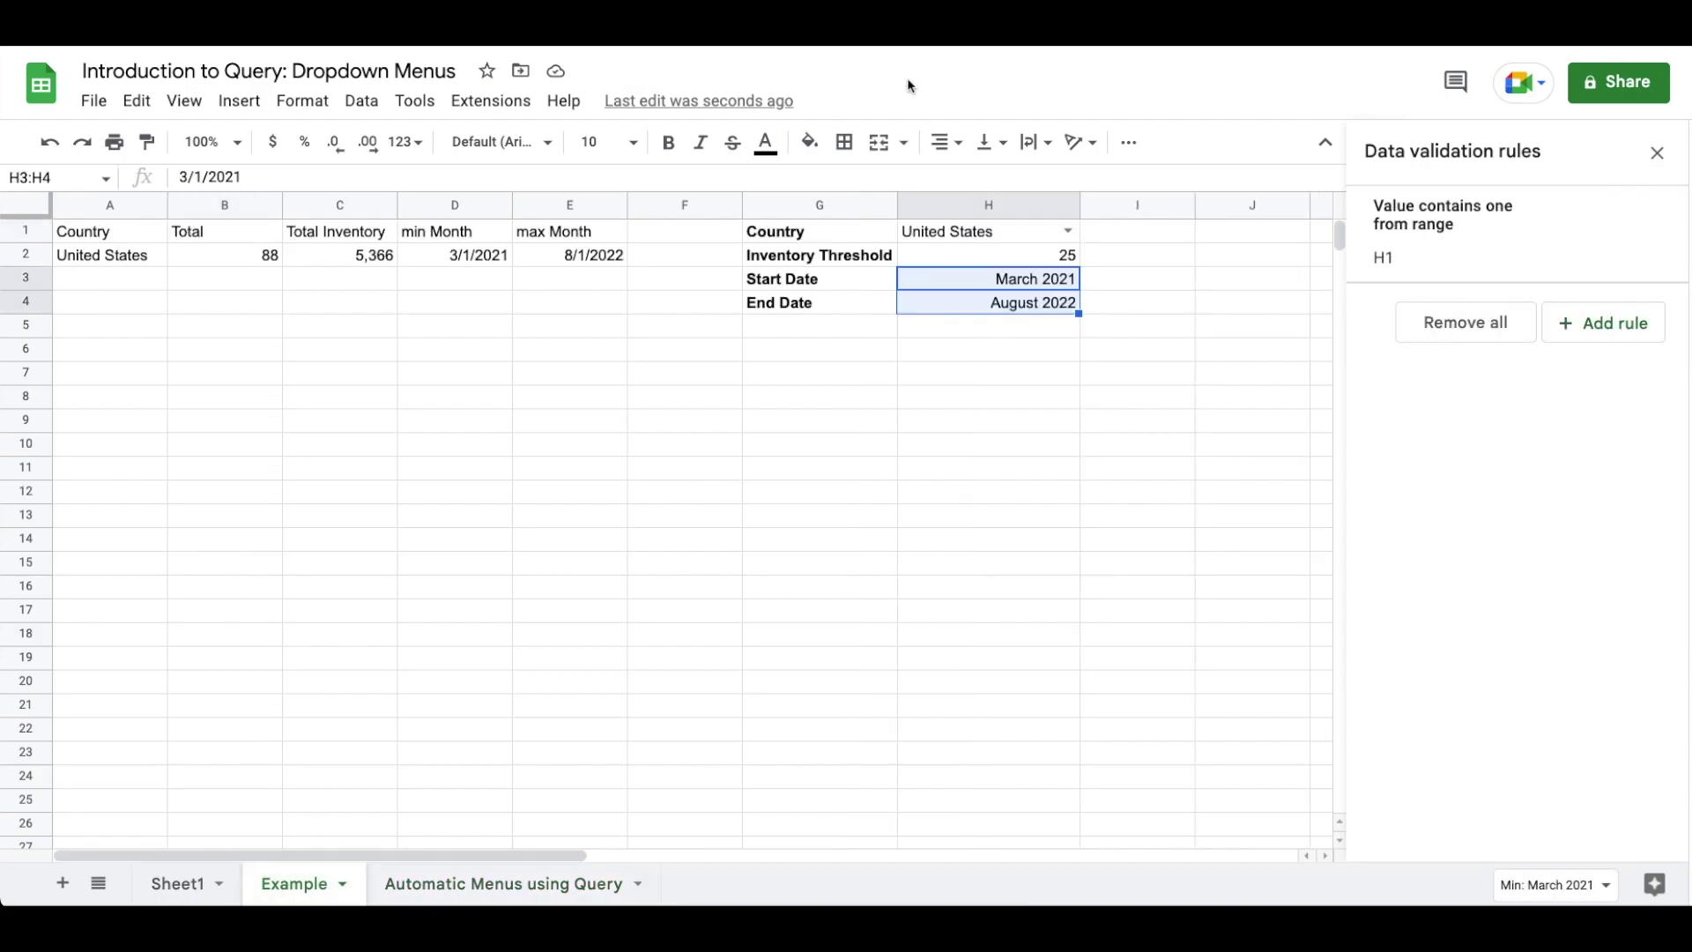
{"action": "left_click", "coordinate": [1003, 279]}
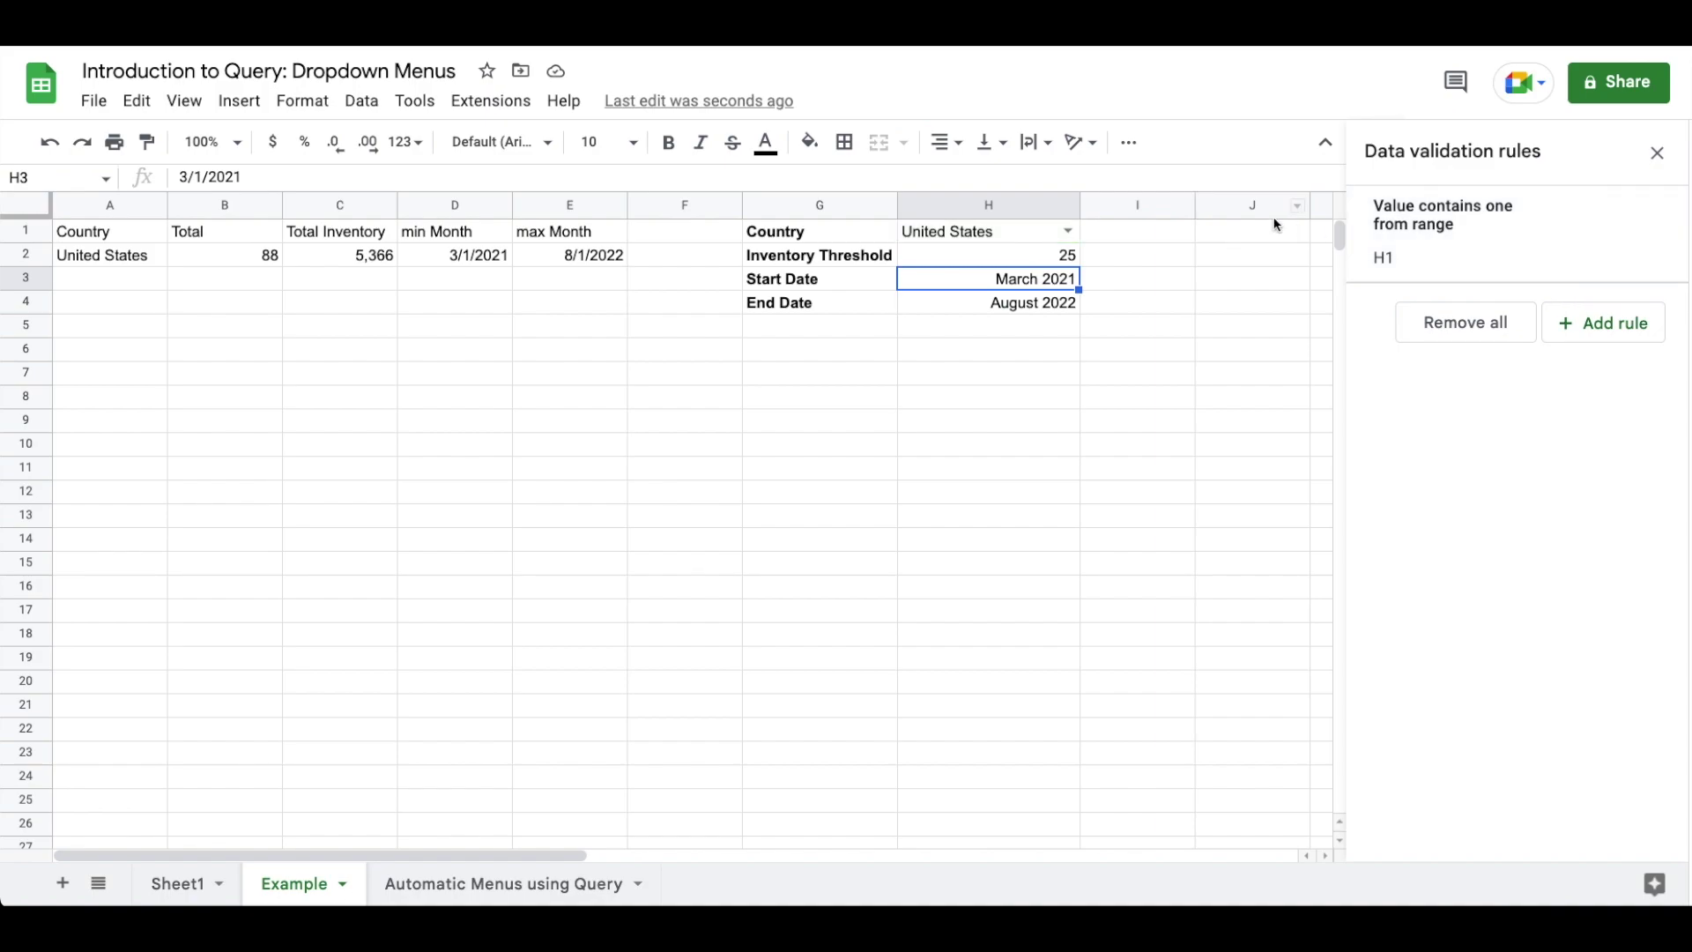
{"action": "key", "text": "Delete"}
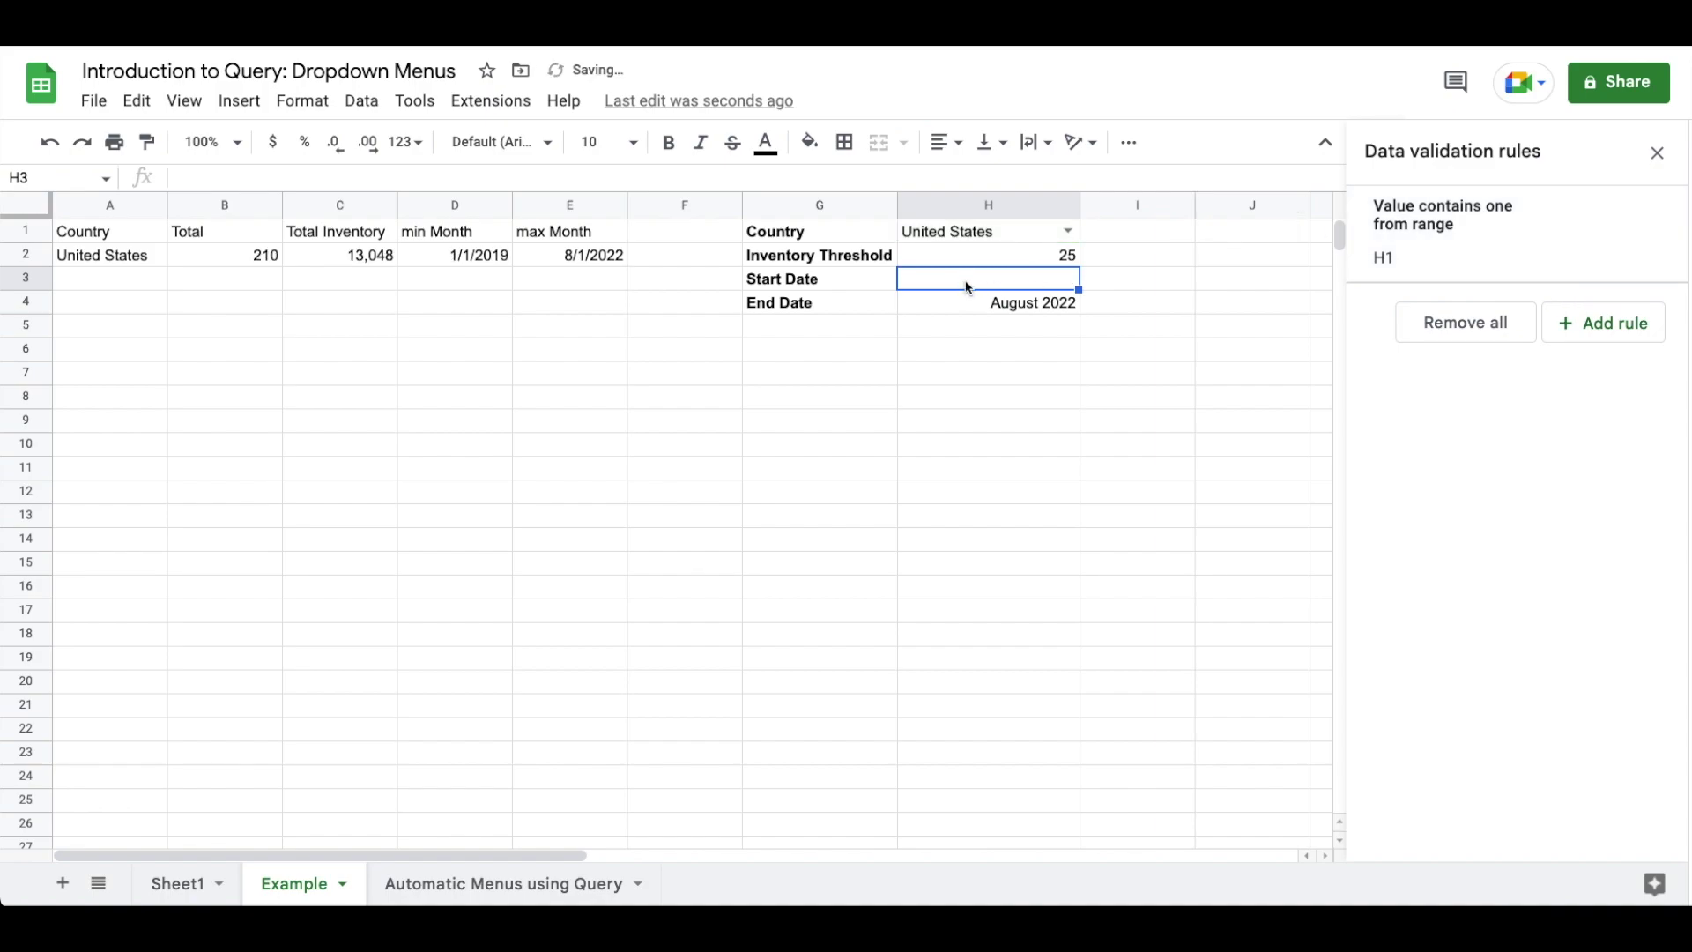
{"action": "left_click", "coordinate": [965, 303]}
{"action": "key", "text": "Delete"}
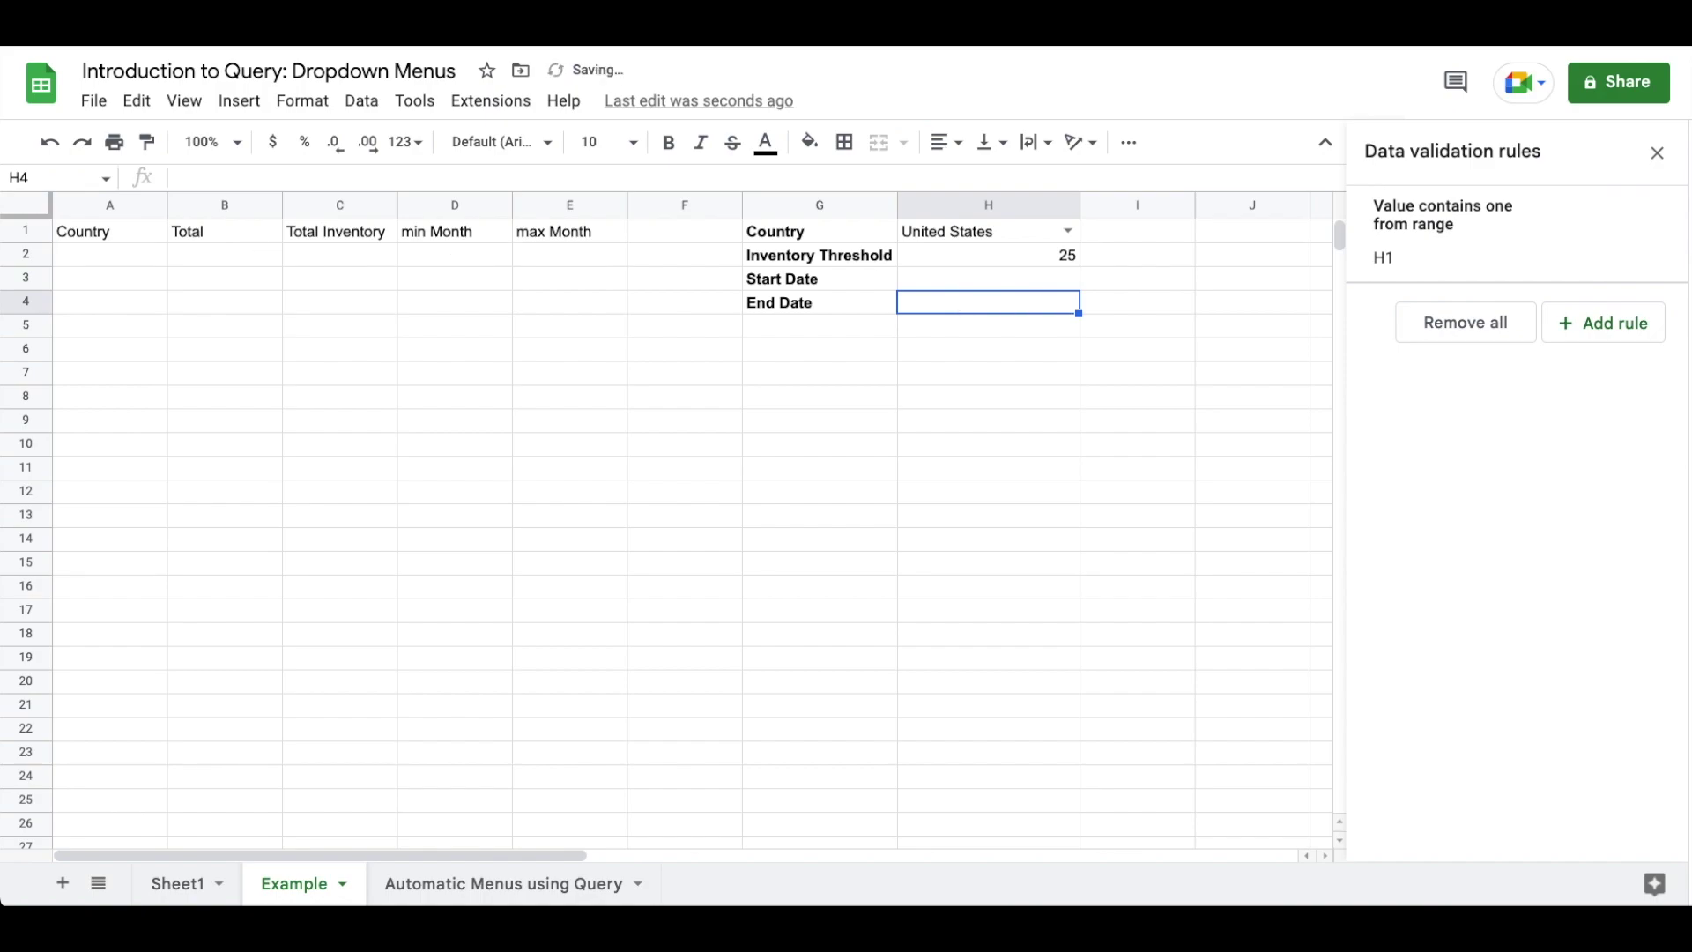
Add a Dropdown (from a range) validation rule to Example!H3, sourced from 'Automatic Menus using Query'!B:B.
{"action": "left_click", "coordinate": [965, 279]}
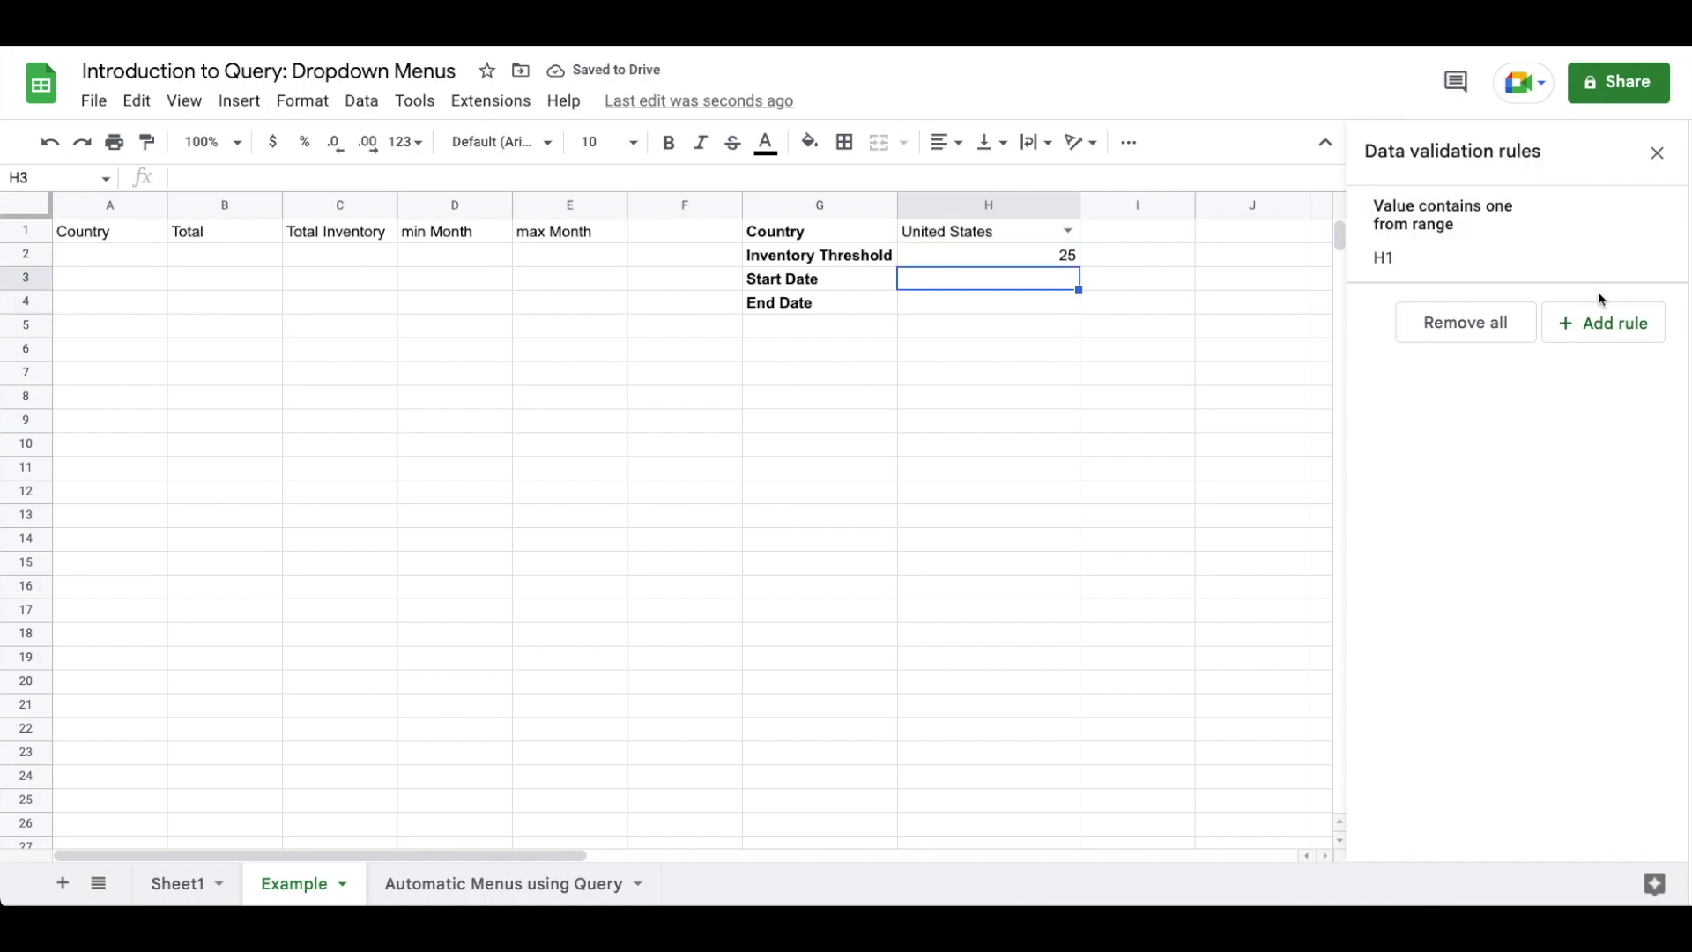
{"action": "left_click", "coordinate": [1589, 326]}
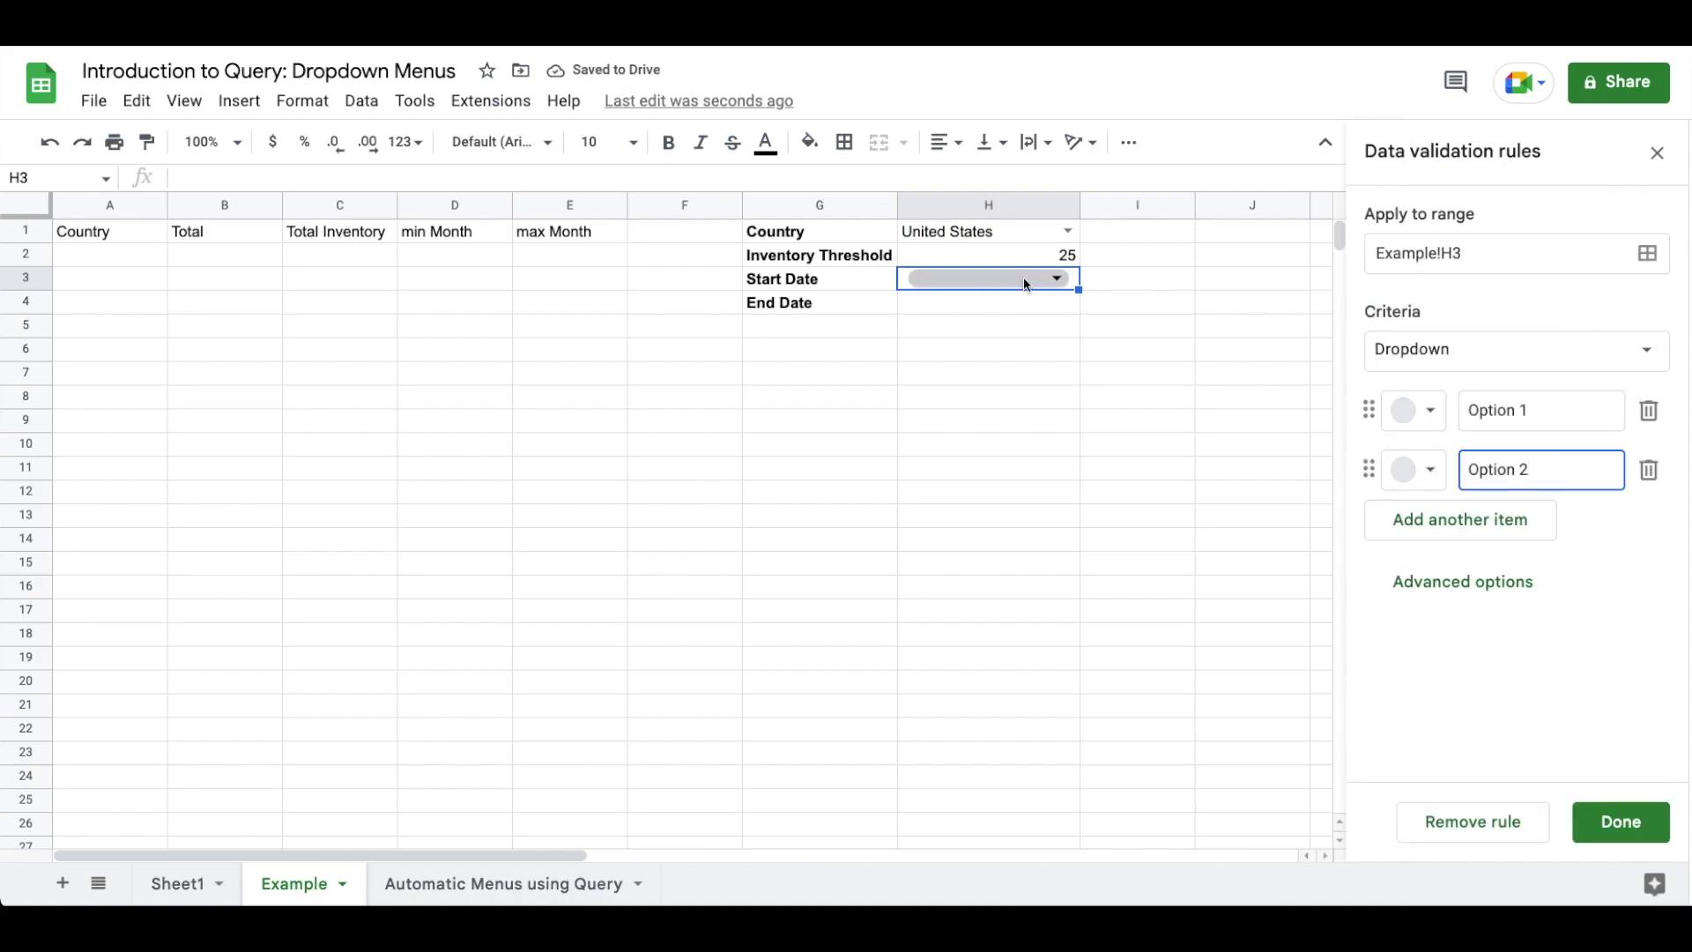
{"action": "left_click", "coordinate": [1632, 352]}
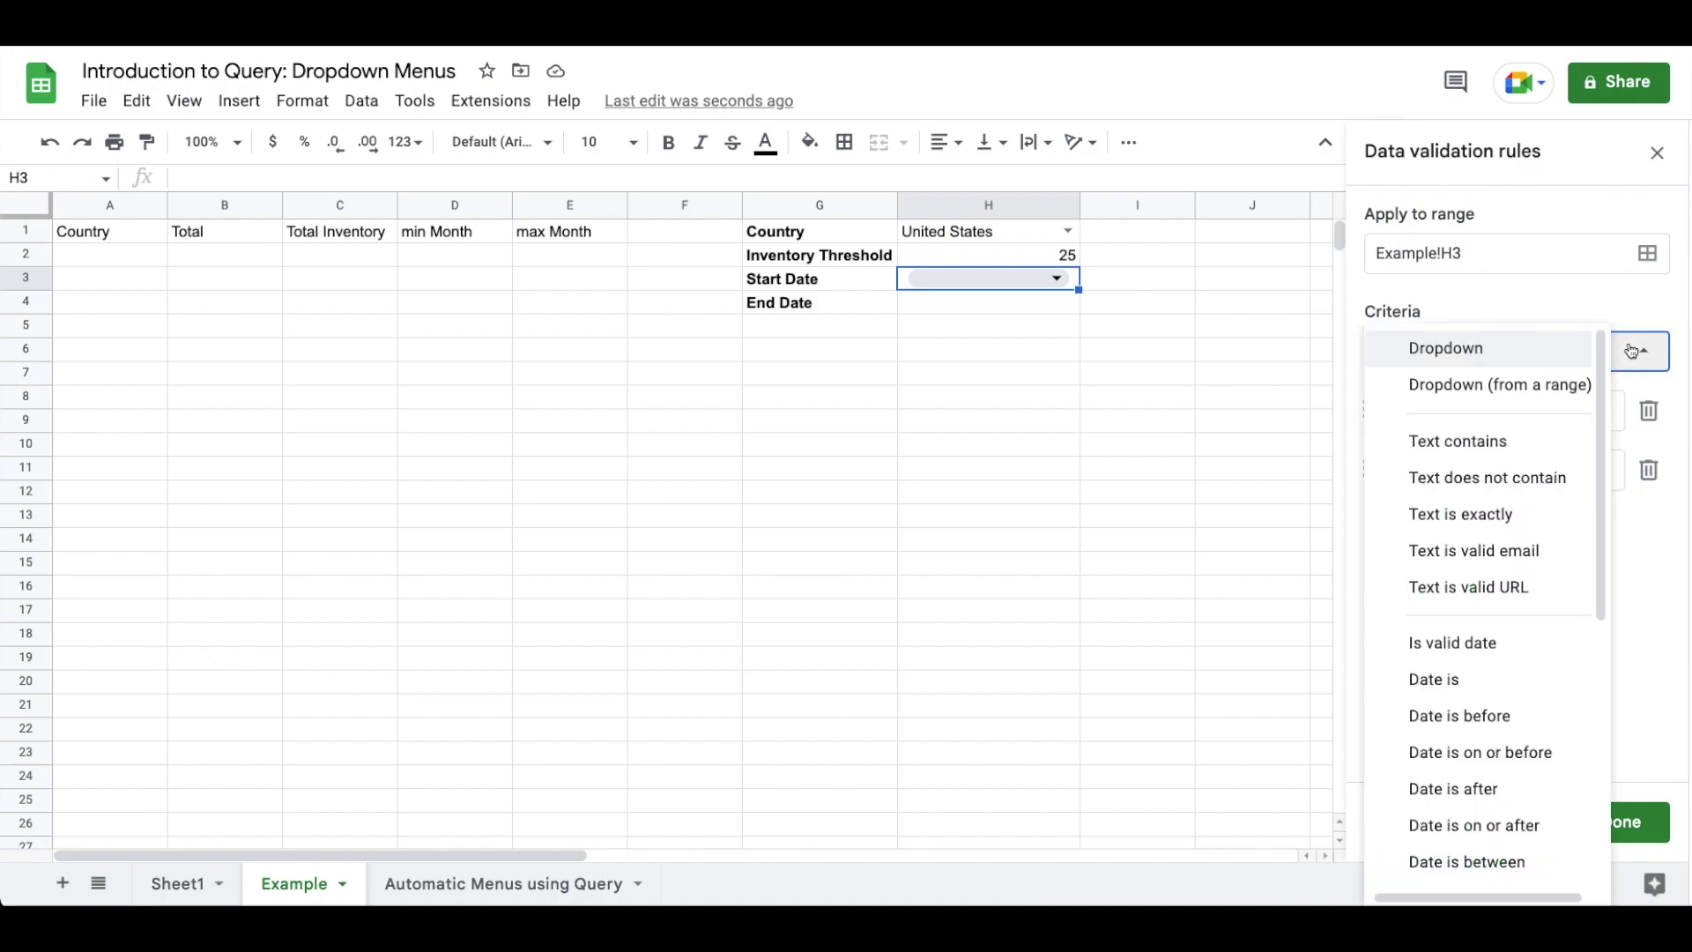
{"action": "left_click", "coordinate": [1570, 383]}
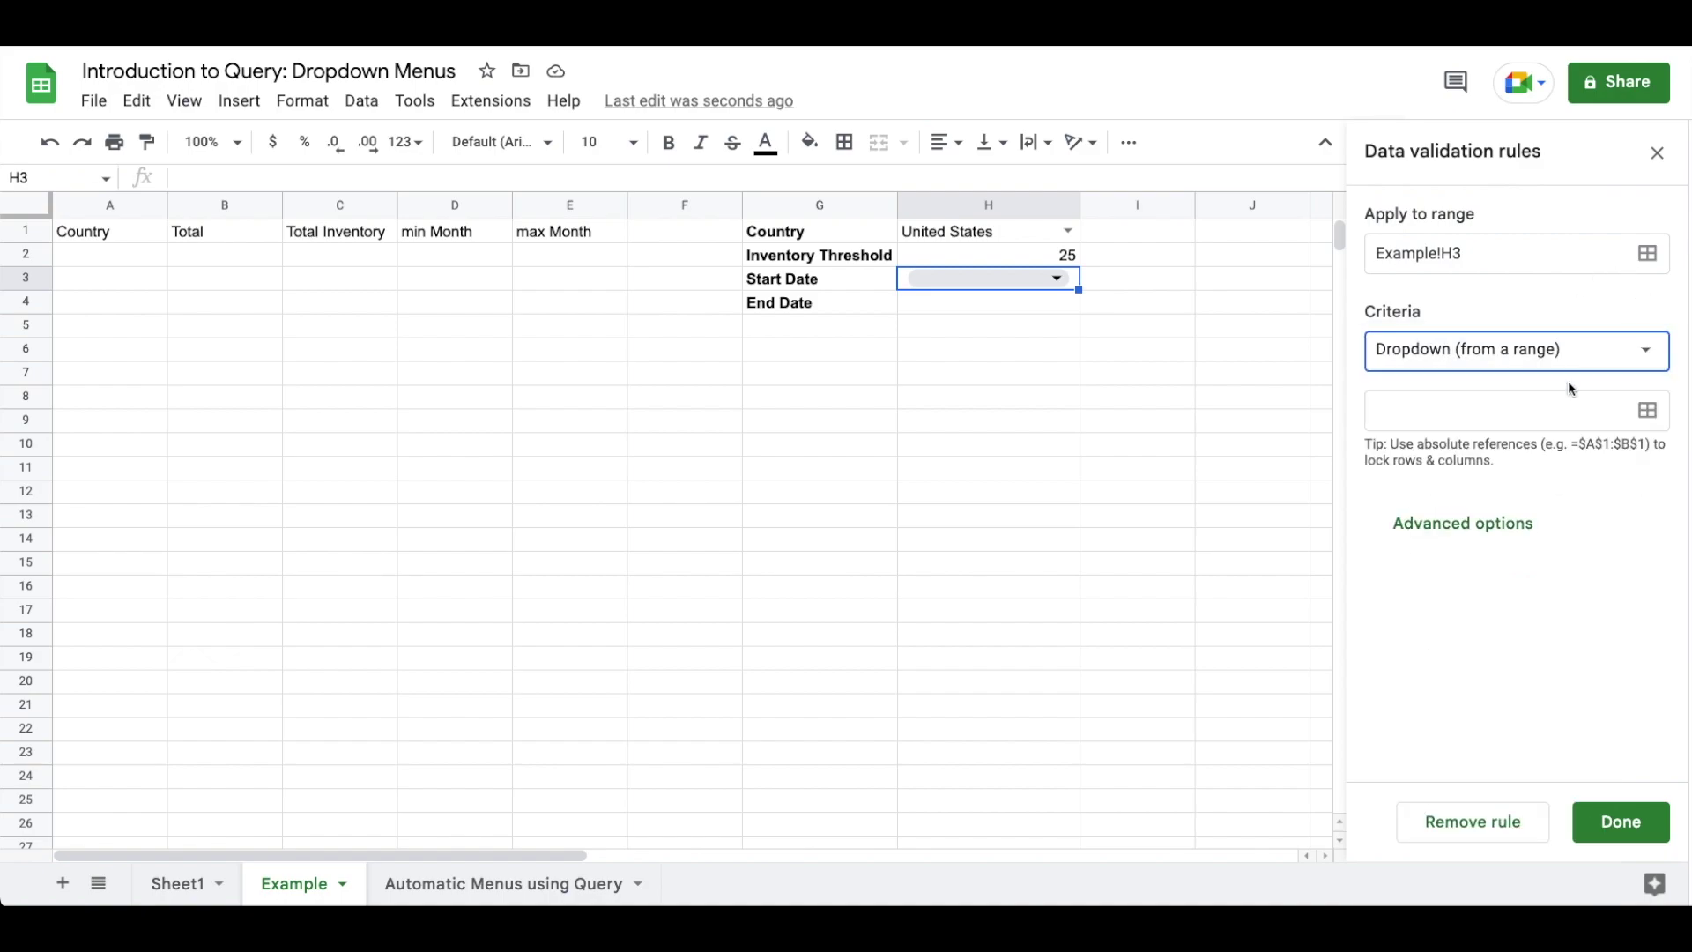
{"action": "left_click", "coordinate": [1648, 410]}
{"action": "left_click", "coordinate": [851, 467]}
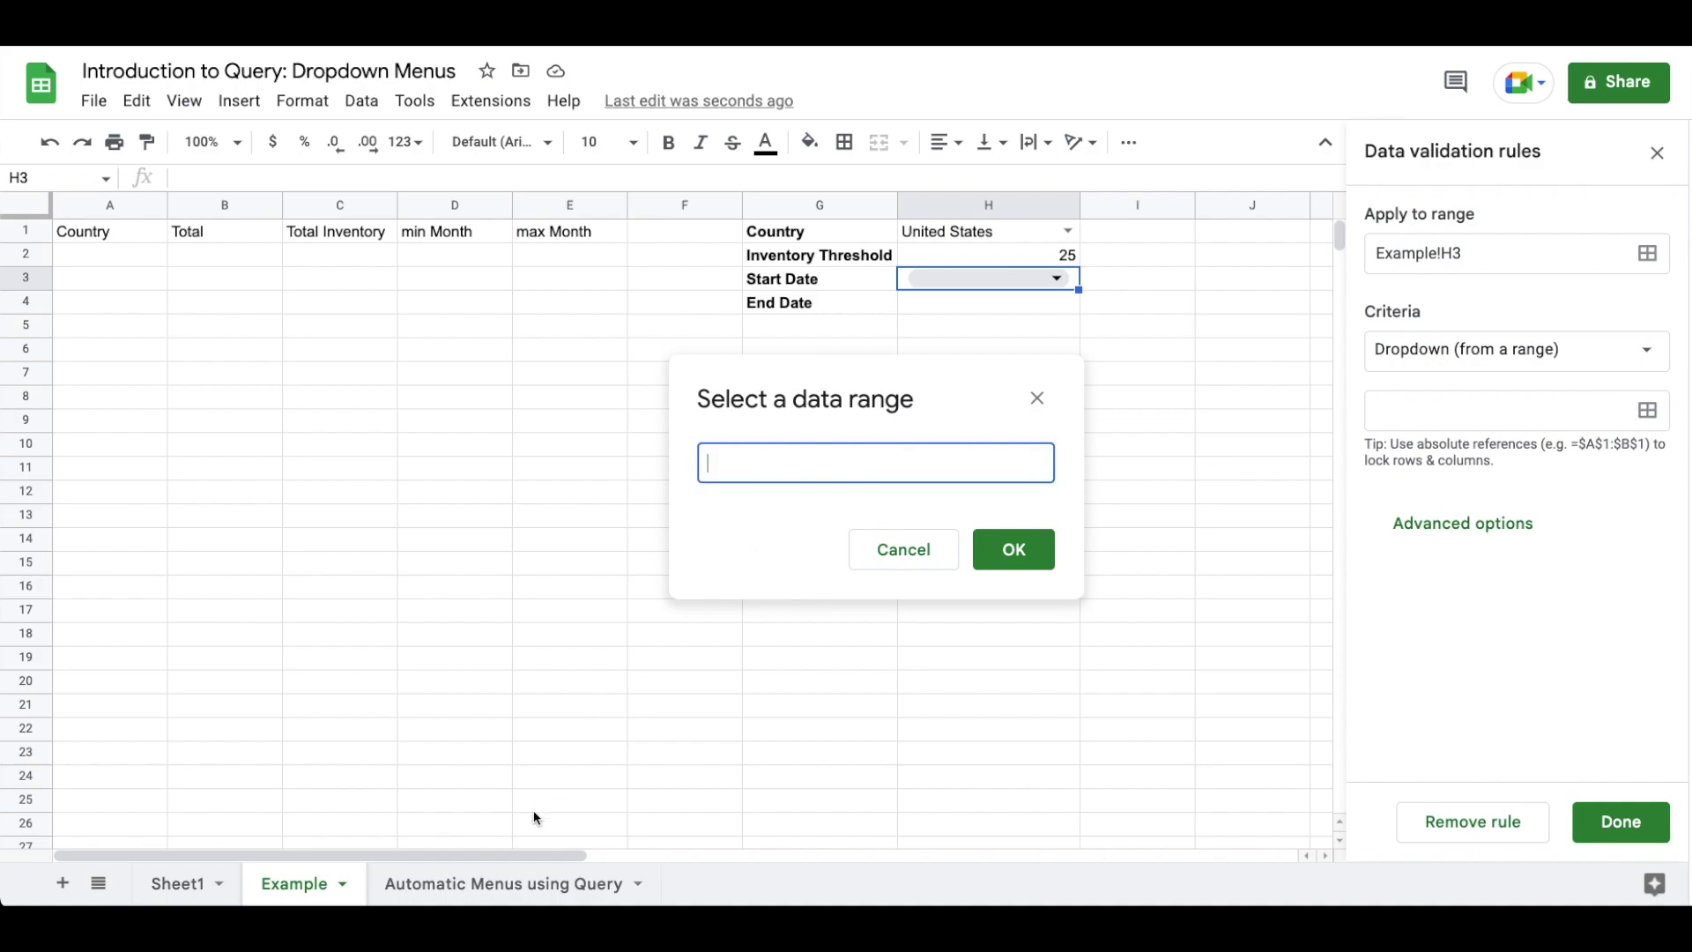
{"action": "left_click", "coordinate": [487, 886]}
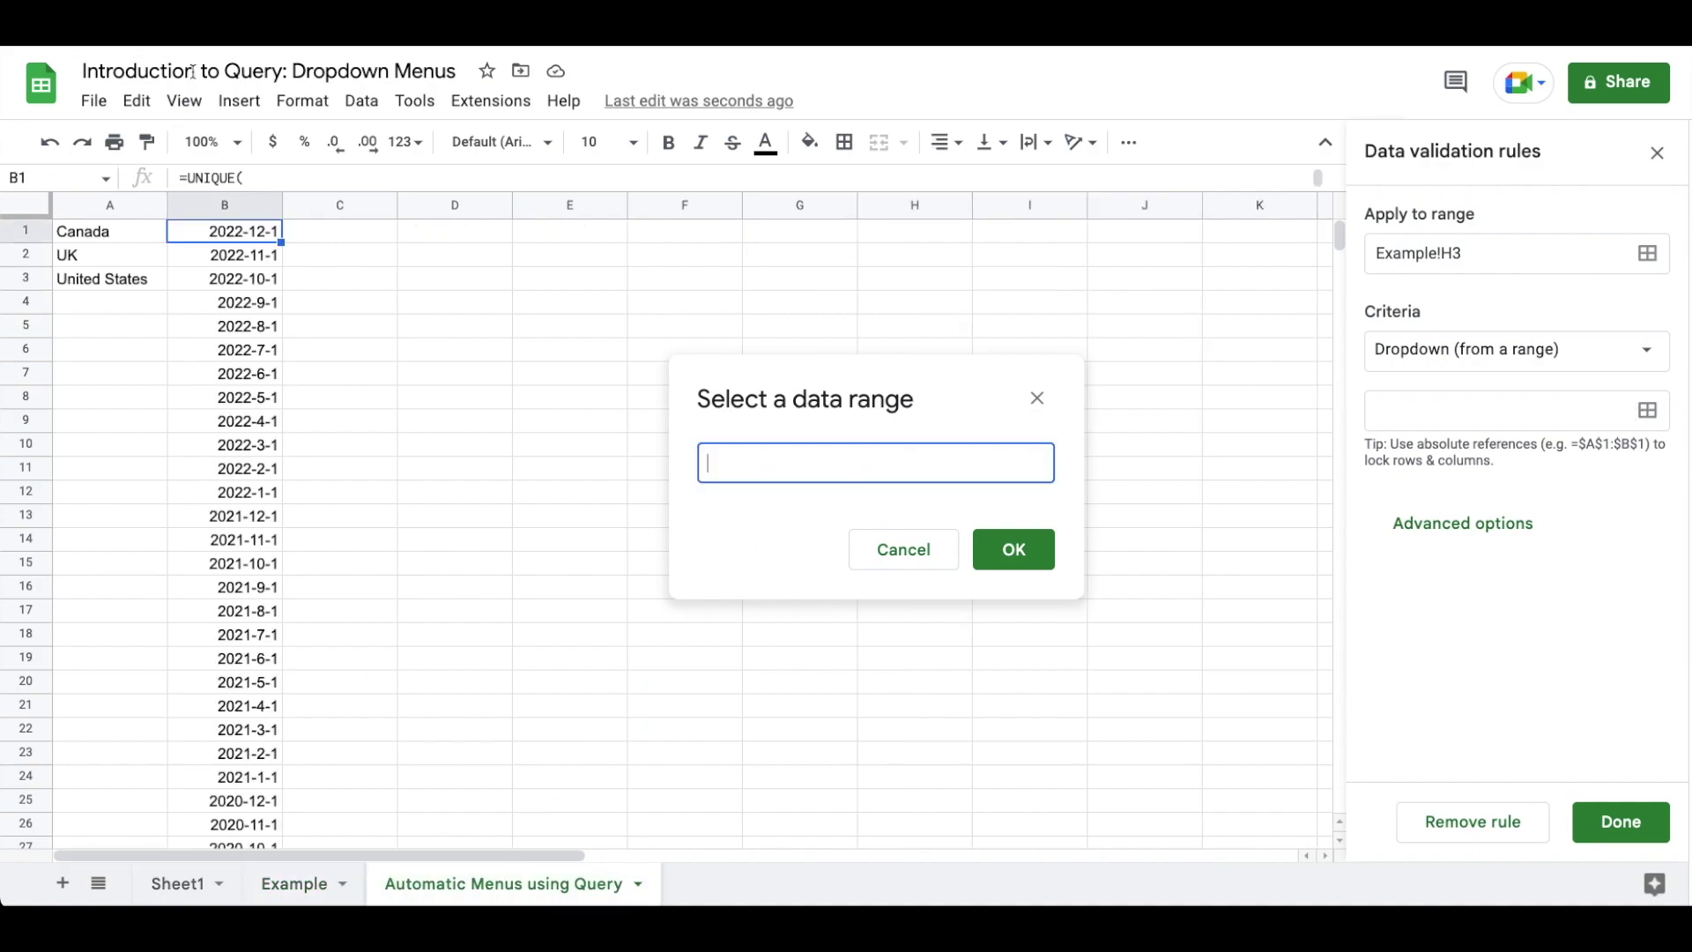
{"action": "left_click", "coordinate": [207, 208]}
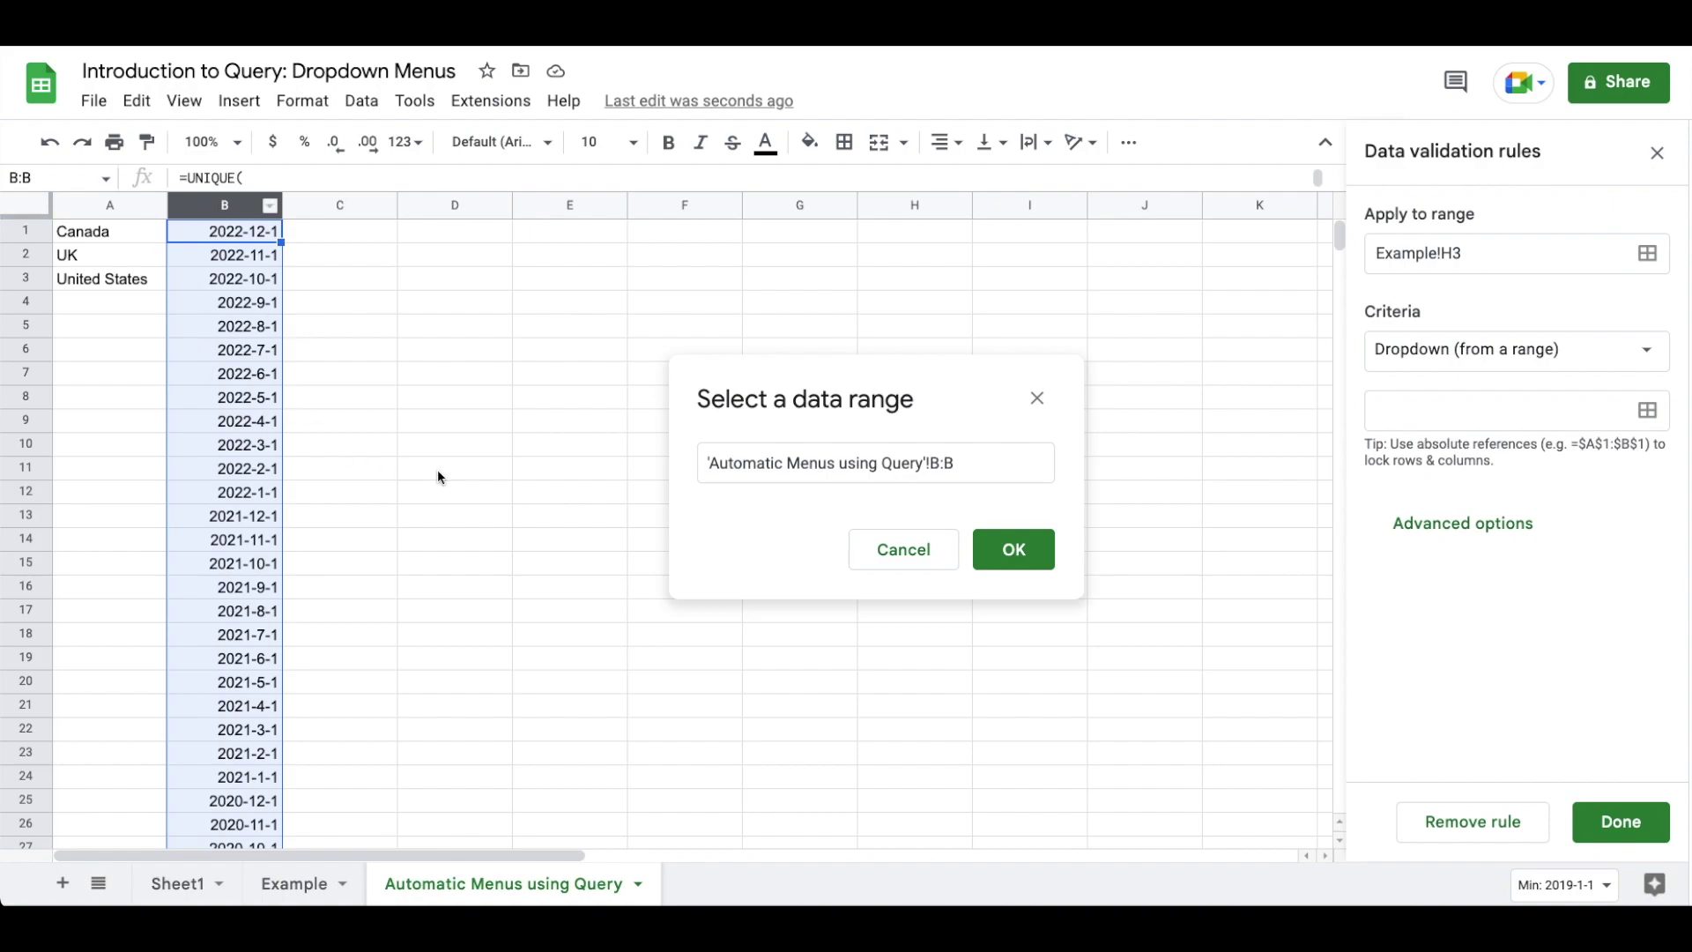
{"action": "left_click", "coordinate": [1014, 550]}
Set the H3 dropdown's display style to Arrow and save the rule.
{"action": "scroll", "coordinate": [1479, 542], "scroll_direction": "down", "scroll_amount": 10}
{"action": "scroll", "coordinate": [1480, 546], "scroll_direction": "down", "scroll_amount": 10}
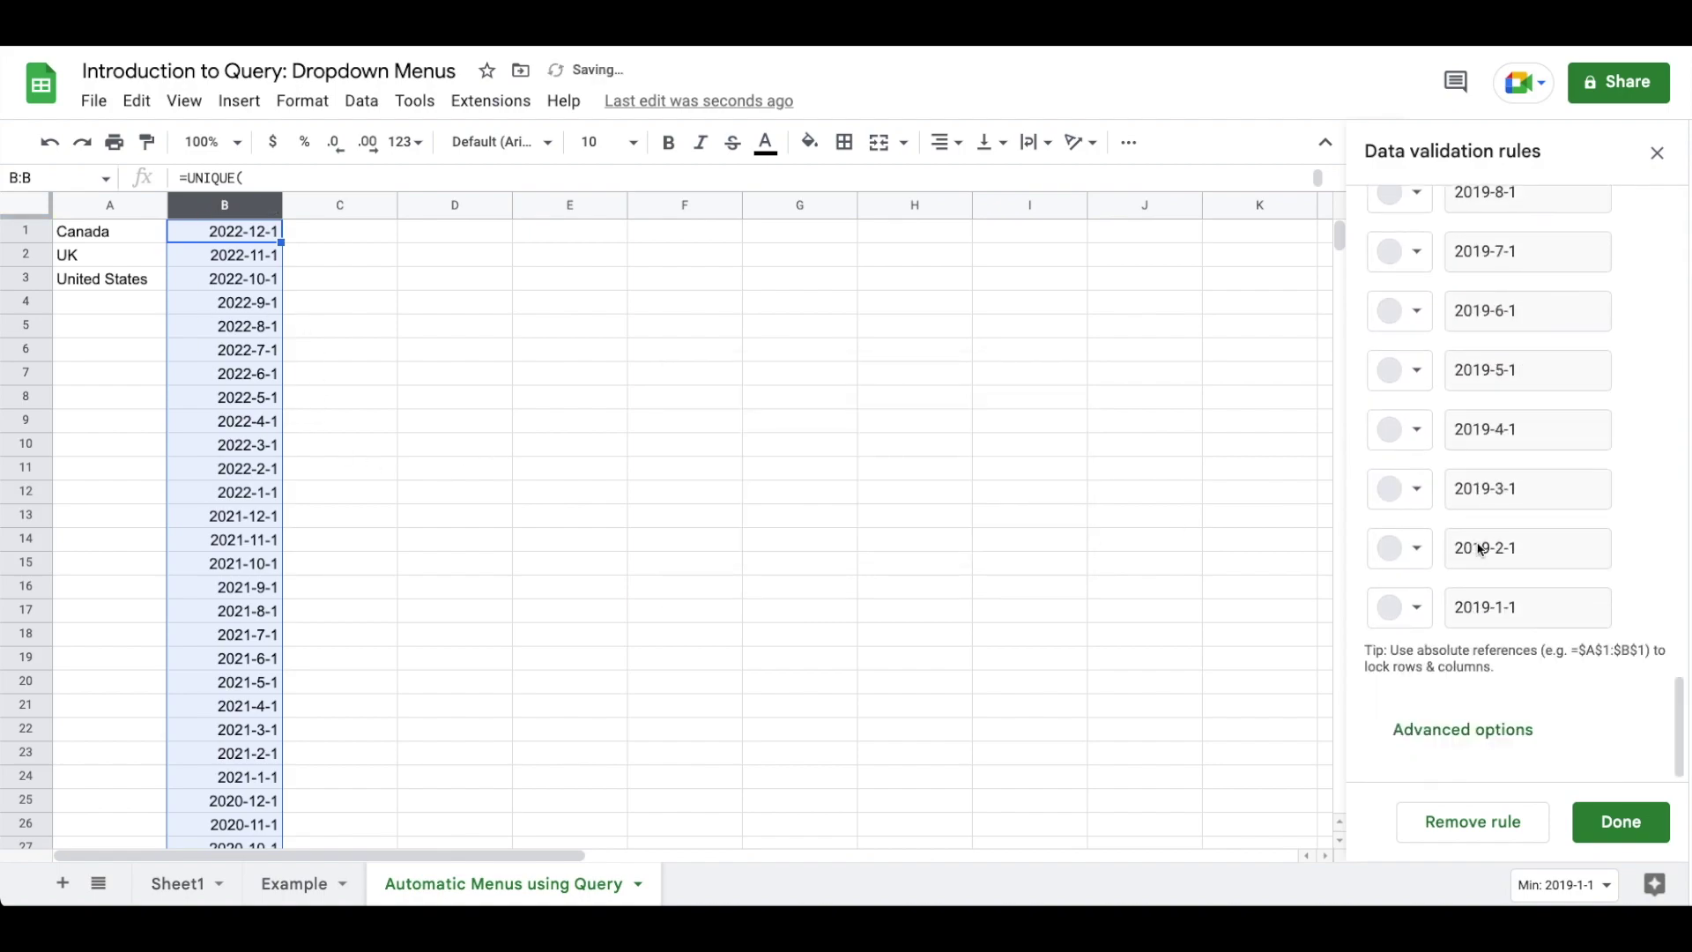
{"action": "left_click", "coordinate": [1427, 731]}
{"action": "scroll", "coordinate": [1426, 744], "scroll_direction": "down", "scroll_amount": 3}
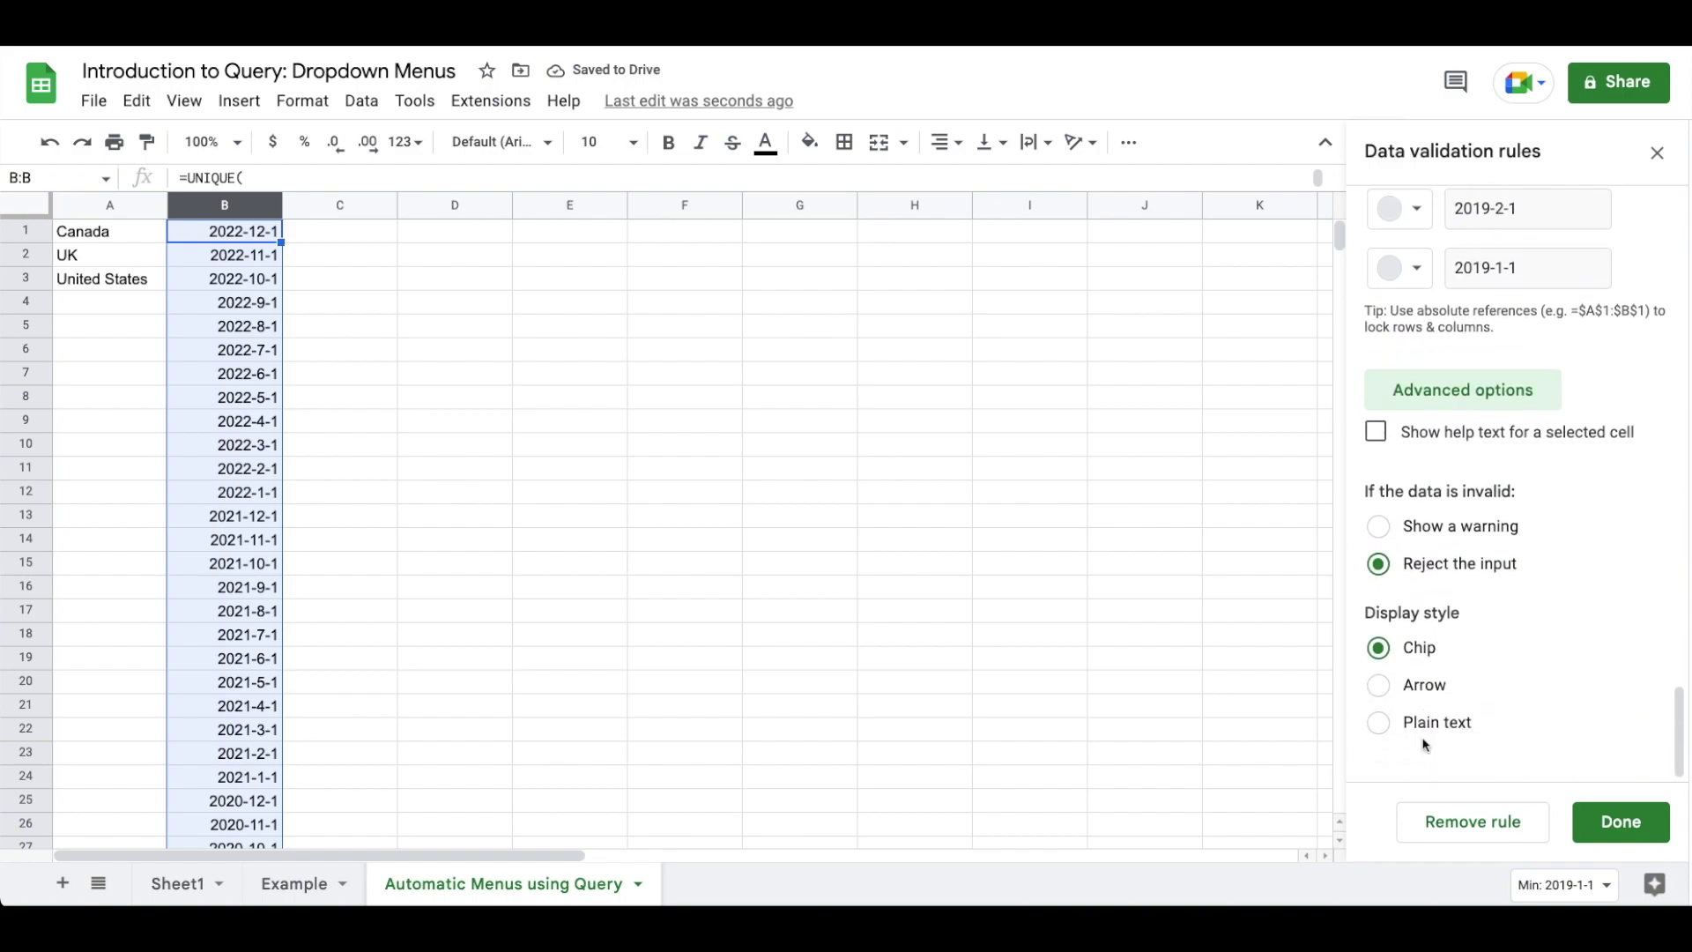
{"action": "left_click", "coordinate": [1420, 686]}
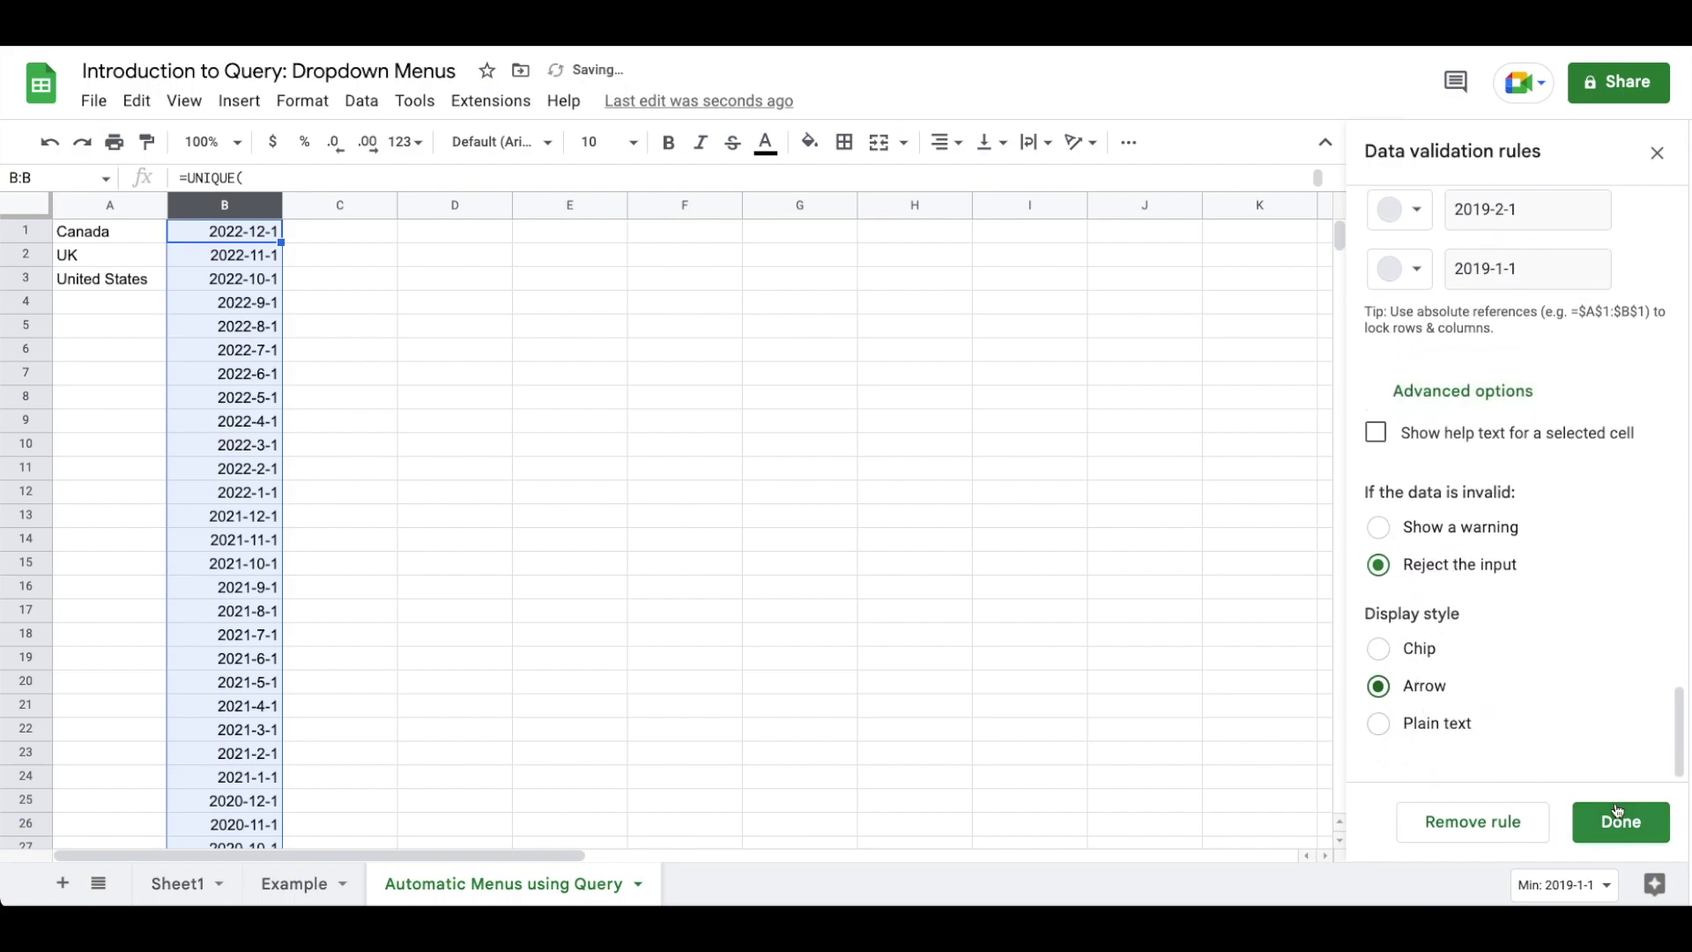
{"action": "left_click", "coordinate": [1620, 822]}
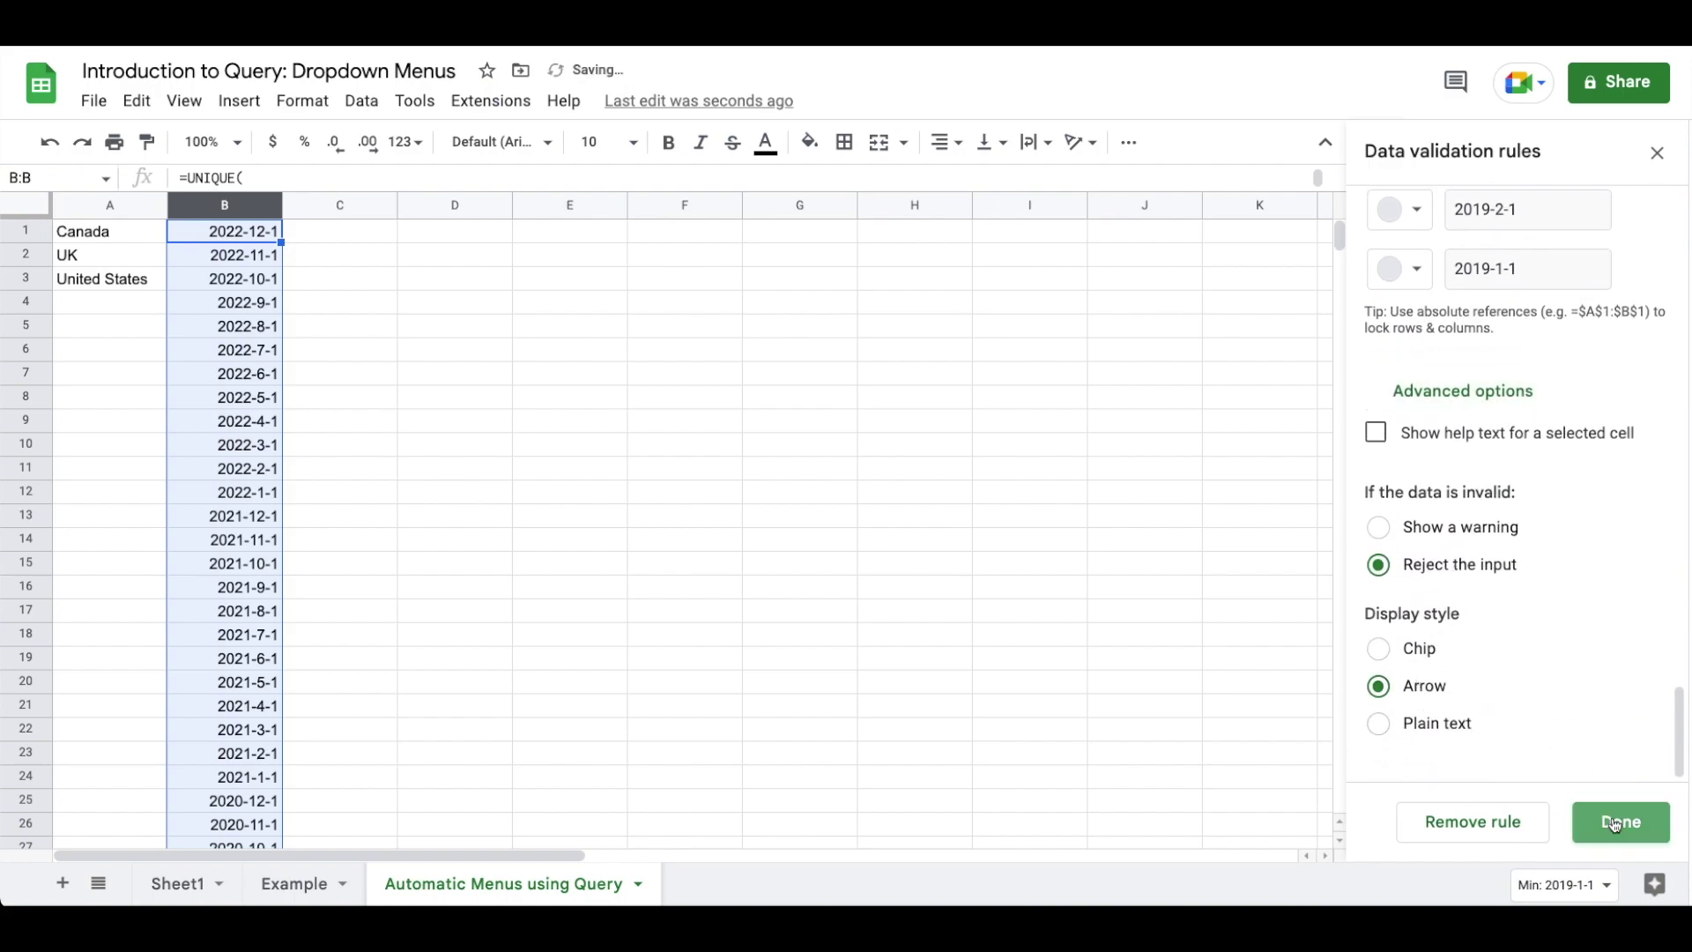
Choose 2021-10-1 from the Start Date dropdown in the Example sheet's cell H3.
{"action": "left_click", "coordinate": [279, 887]}
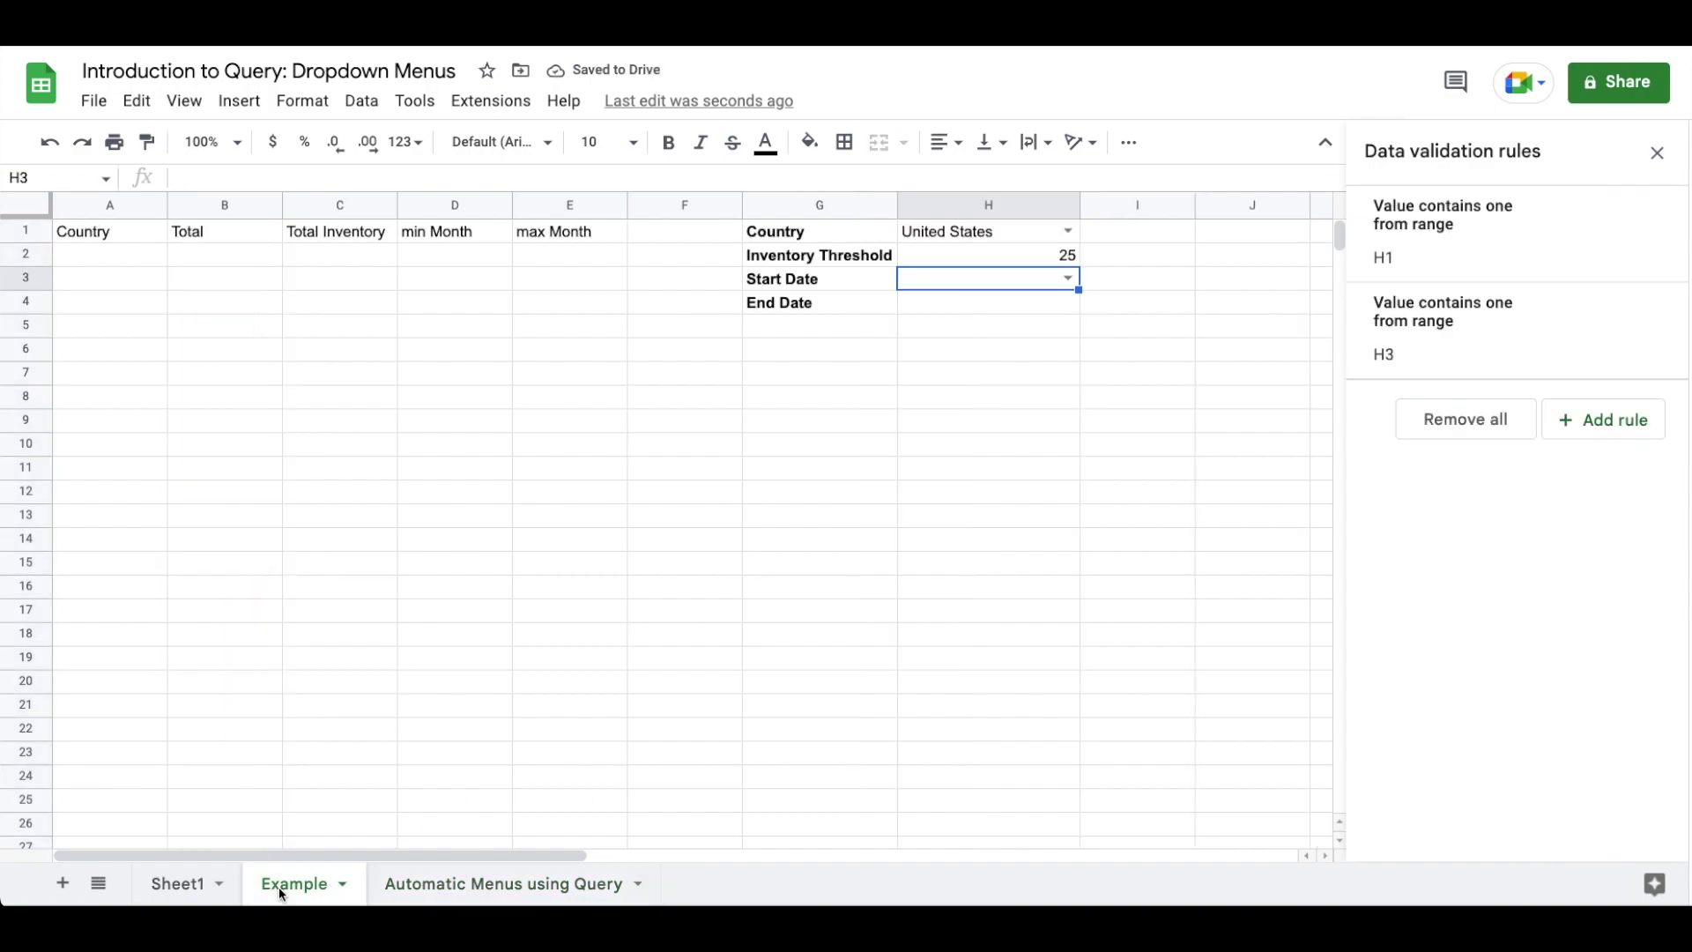
{"action": "left_click", "coordinate": [1069, 279]}
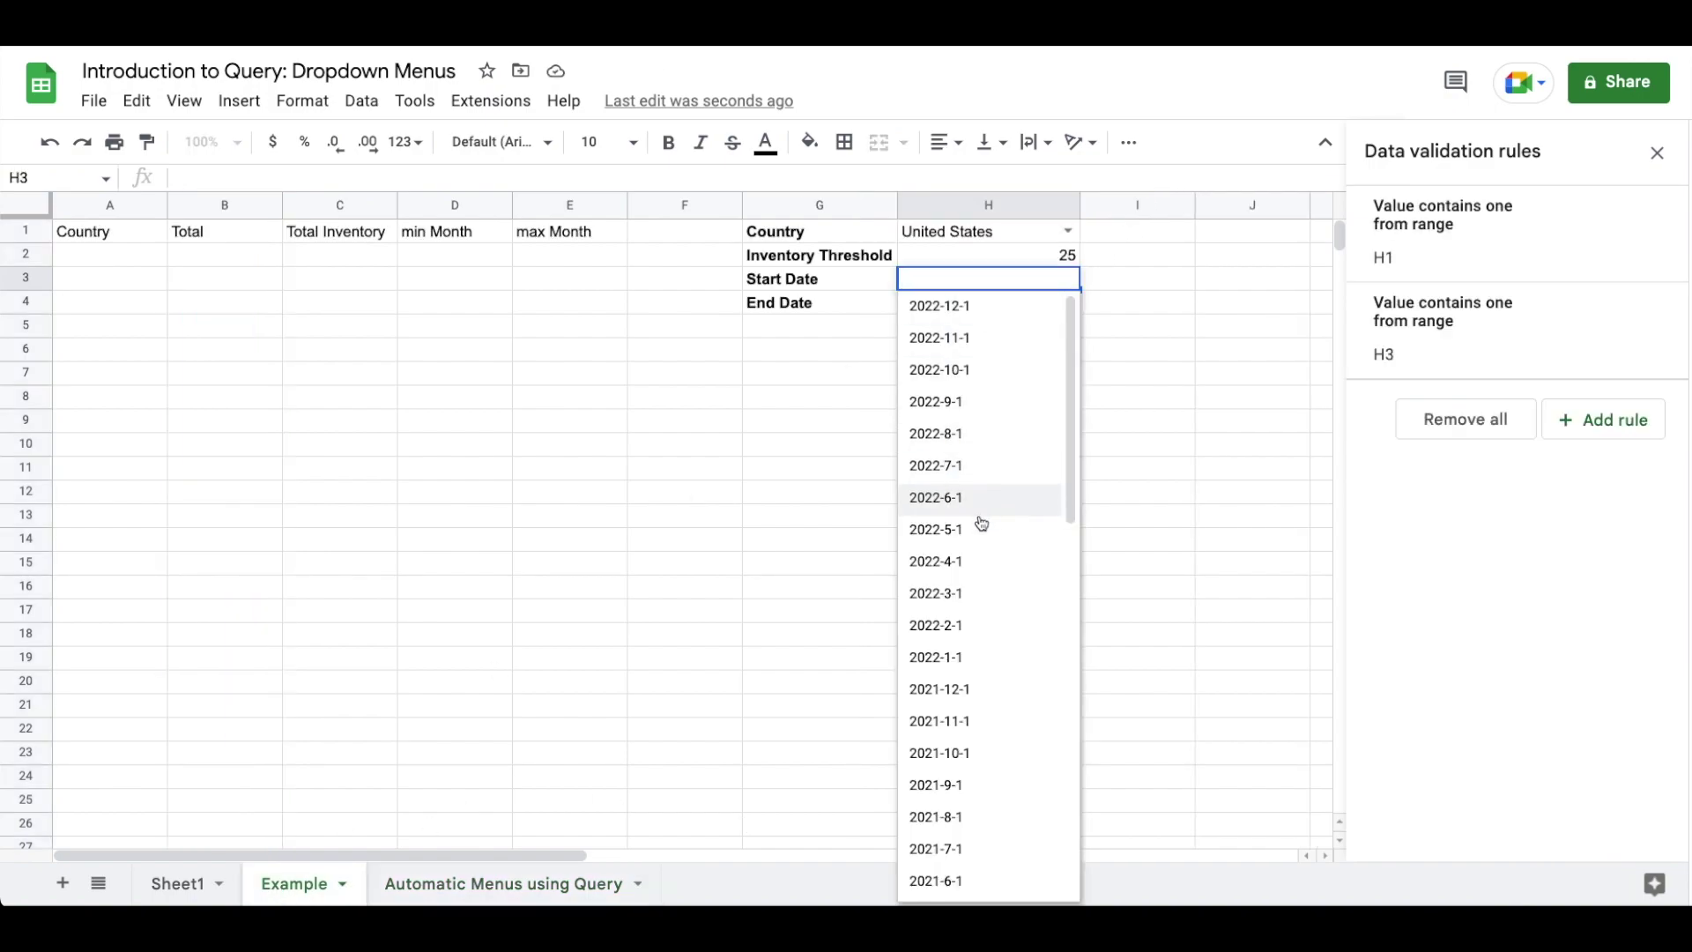
{"action": "left_click", "coordinate": [966, 753]}
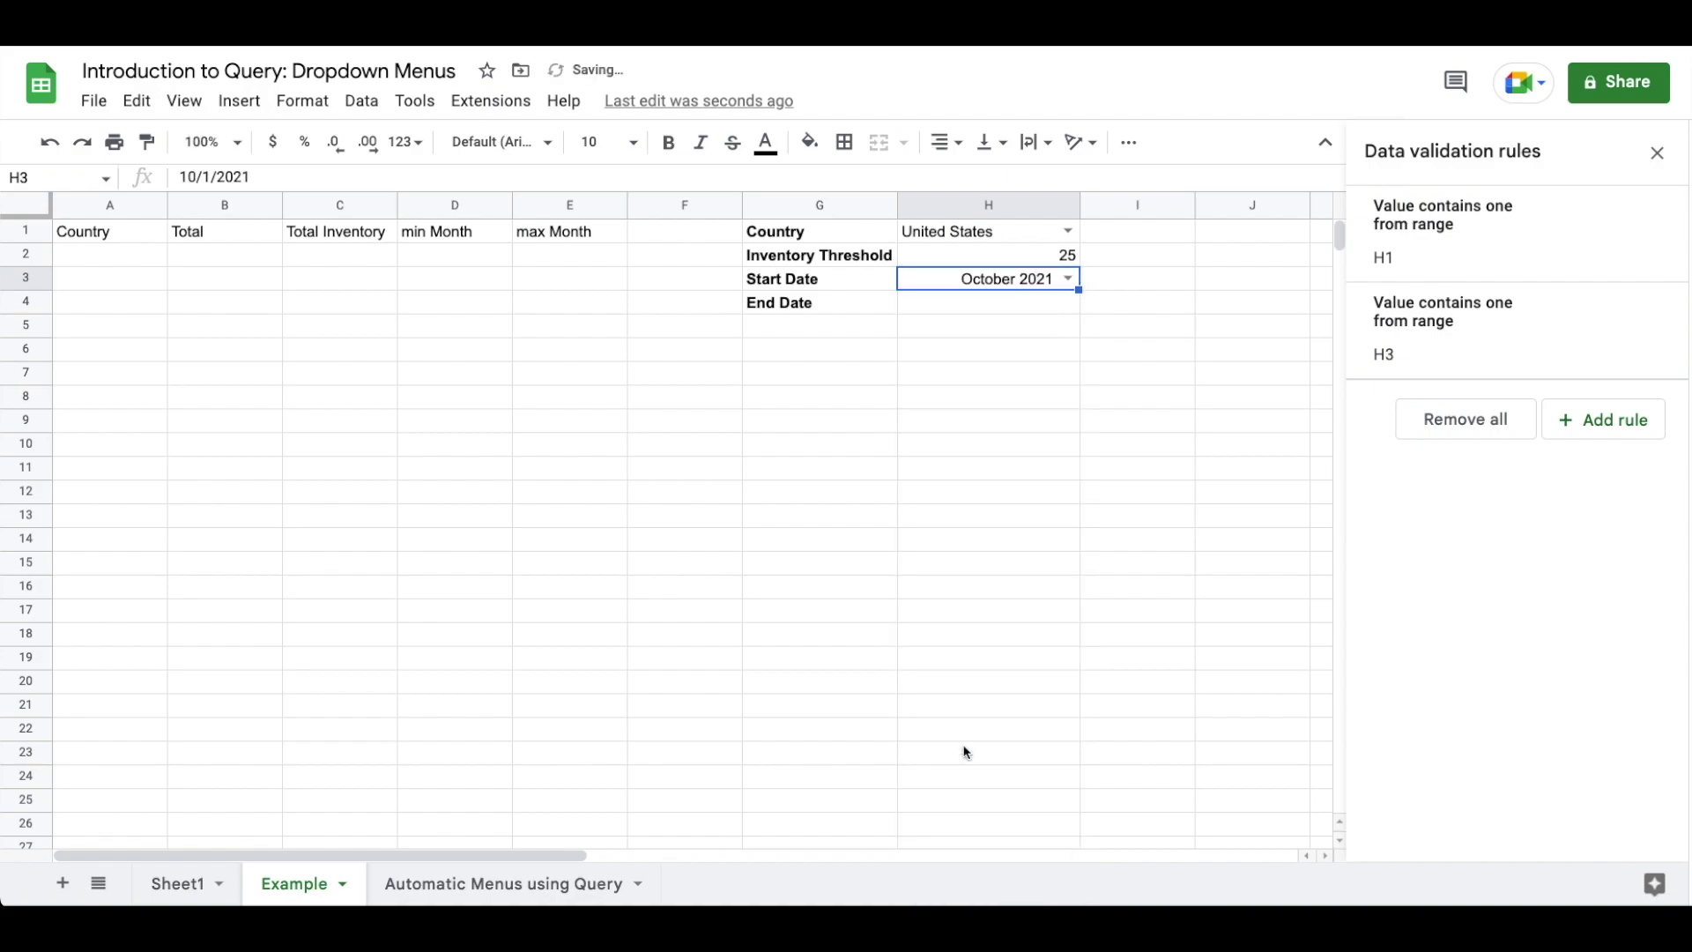
Add a Dropdown (from a range) validation rule to Example!H4, sourced from 'Automatic Menus using Query'!B:B.
{"action": "left_click", "coordinate": [1032, 299]}
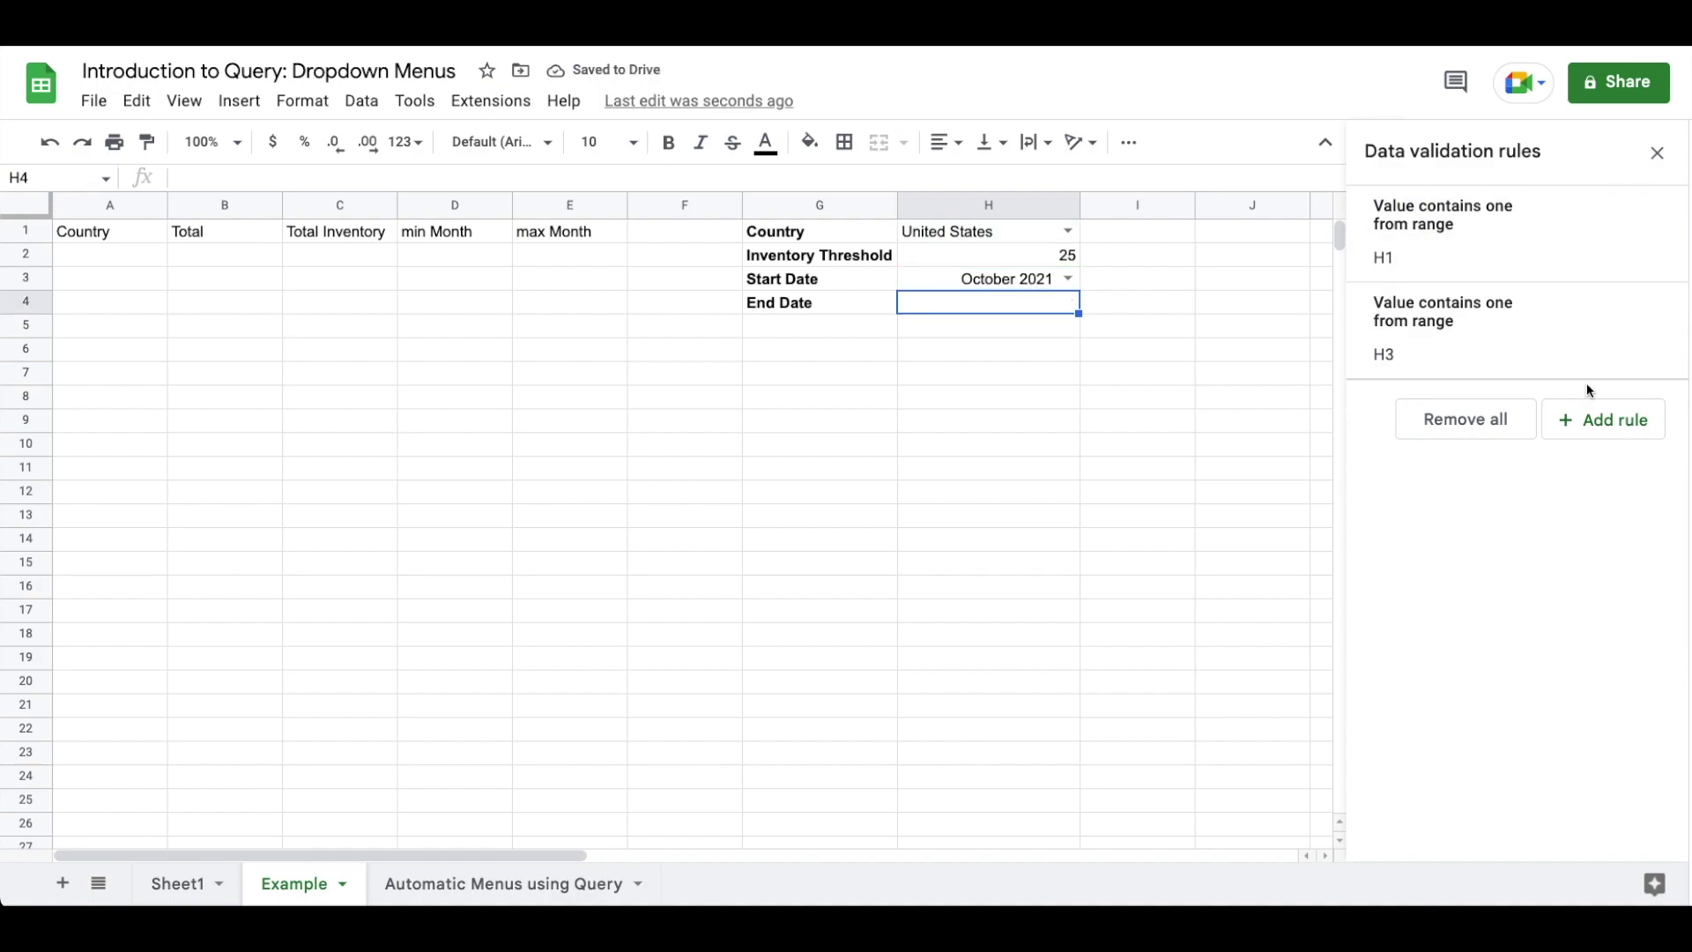
{"action": "left_click", "coordinate": [1580, 425]}
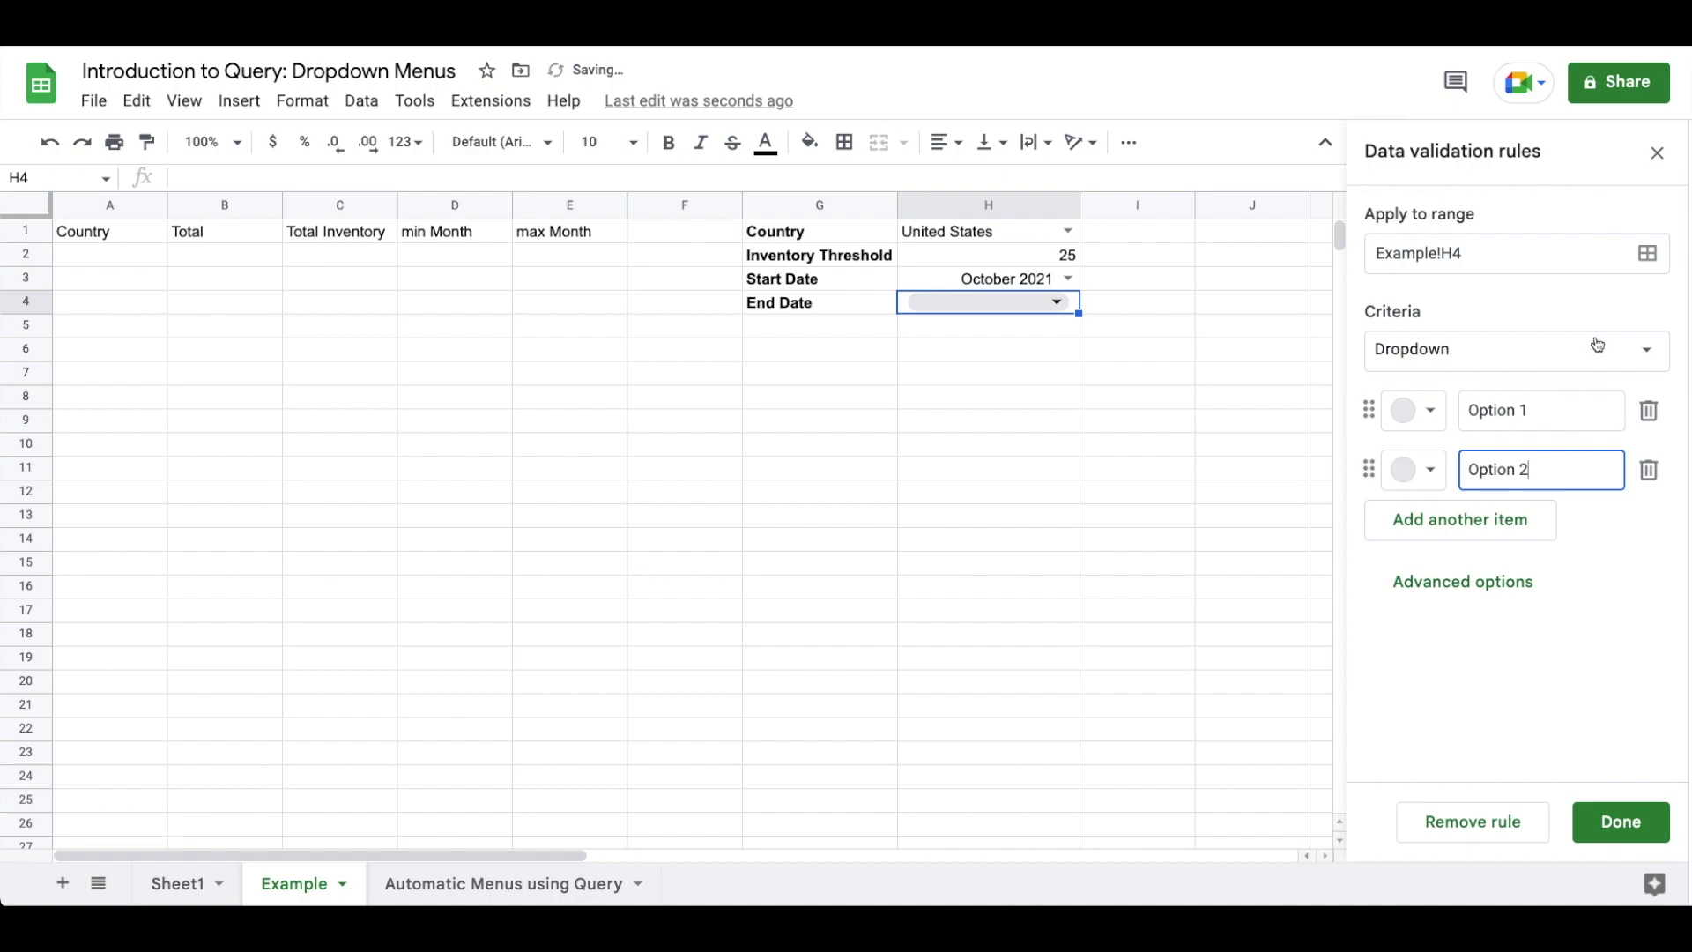
{"action": "left_click", "coordinate": [1645, 349]}
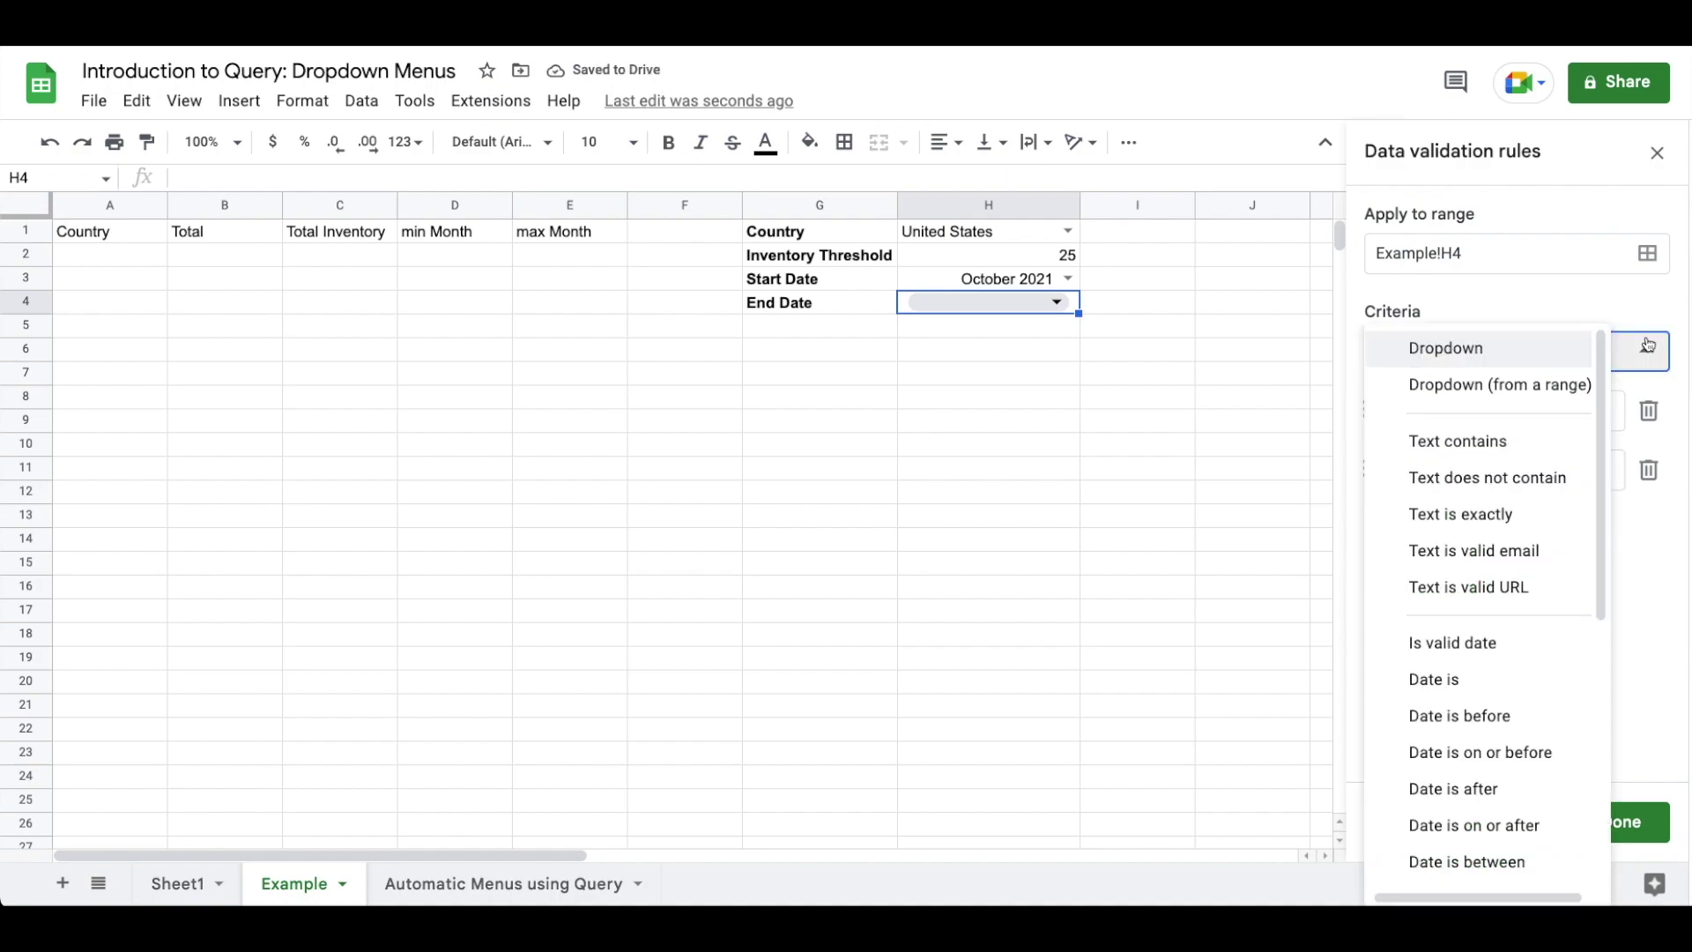
{"action": "left_click", "coordinate": [1590, 385]}
{"action": "left_click", "coordinate": [1647, 410]}
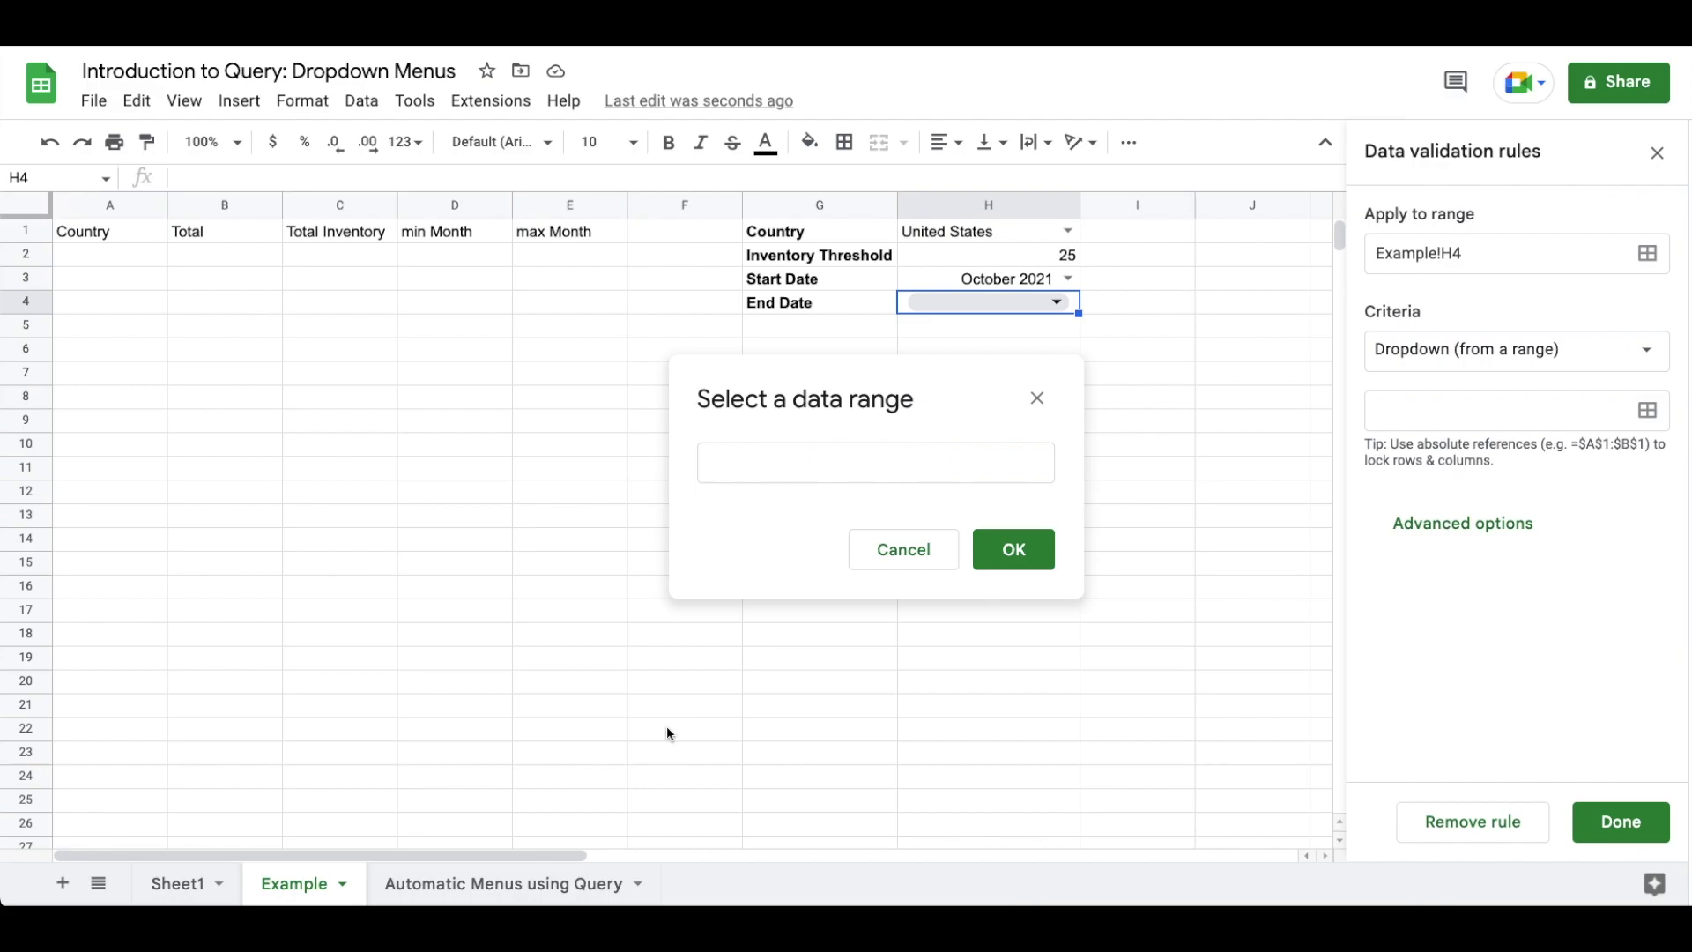
{"action": "left_click", "coordinate": [812, 460]}
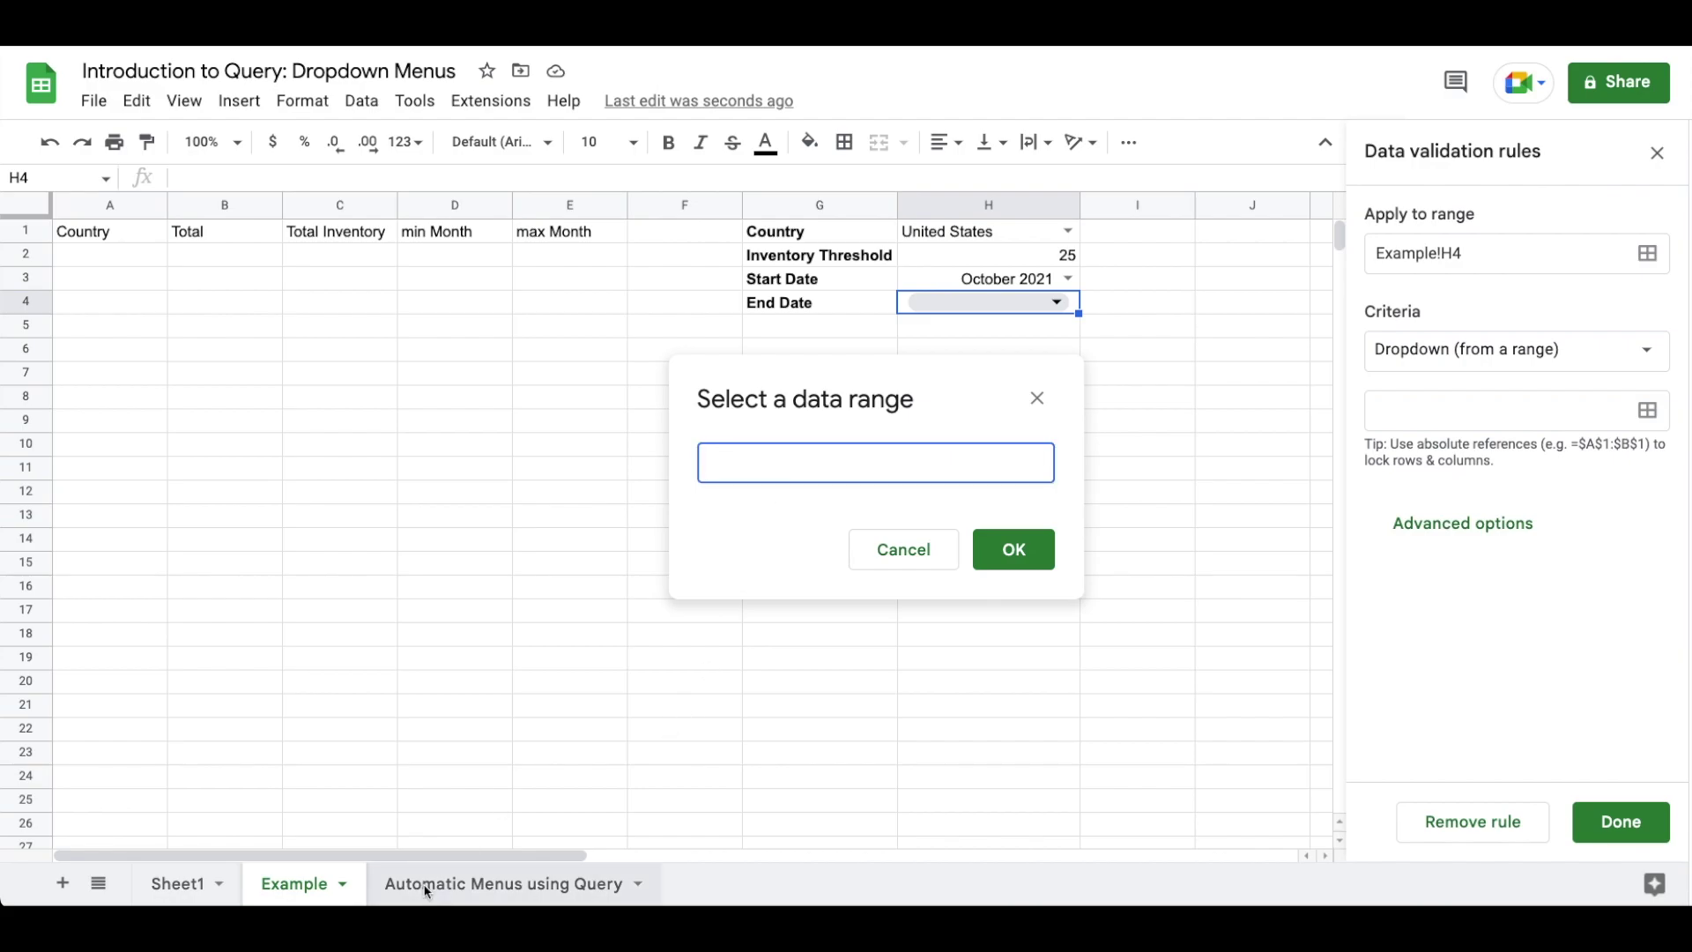
{"action": "left_click", "coordinate": [427, 892]}
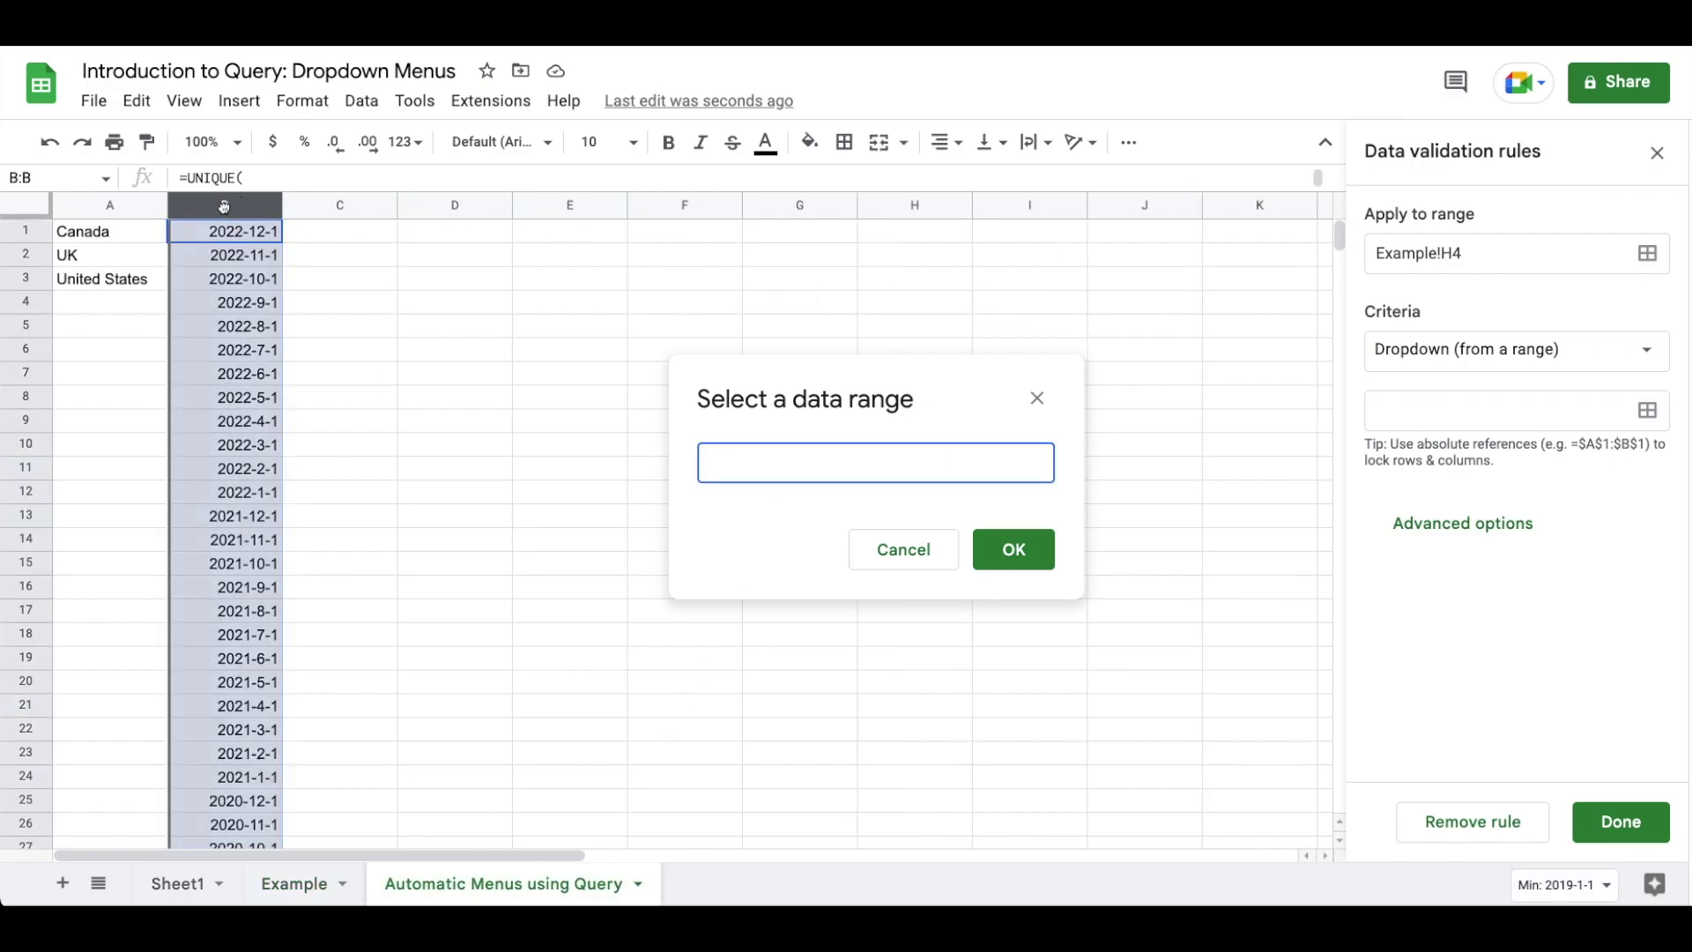
{"action": "left_click", "coordinate": [222, 232]}
{"action": "left_click", "coordinate": [224, 205]}
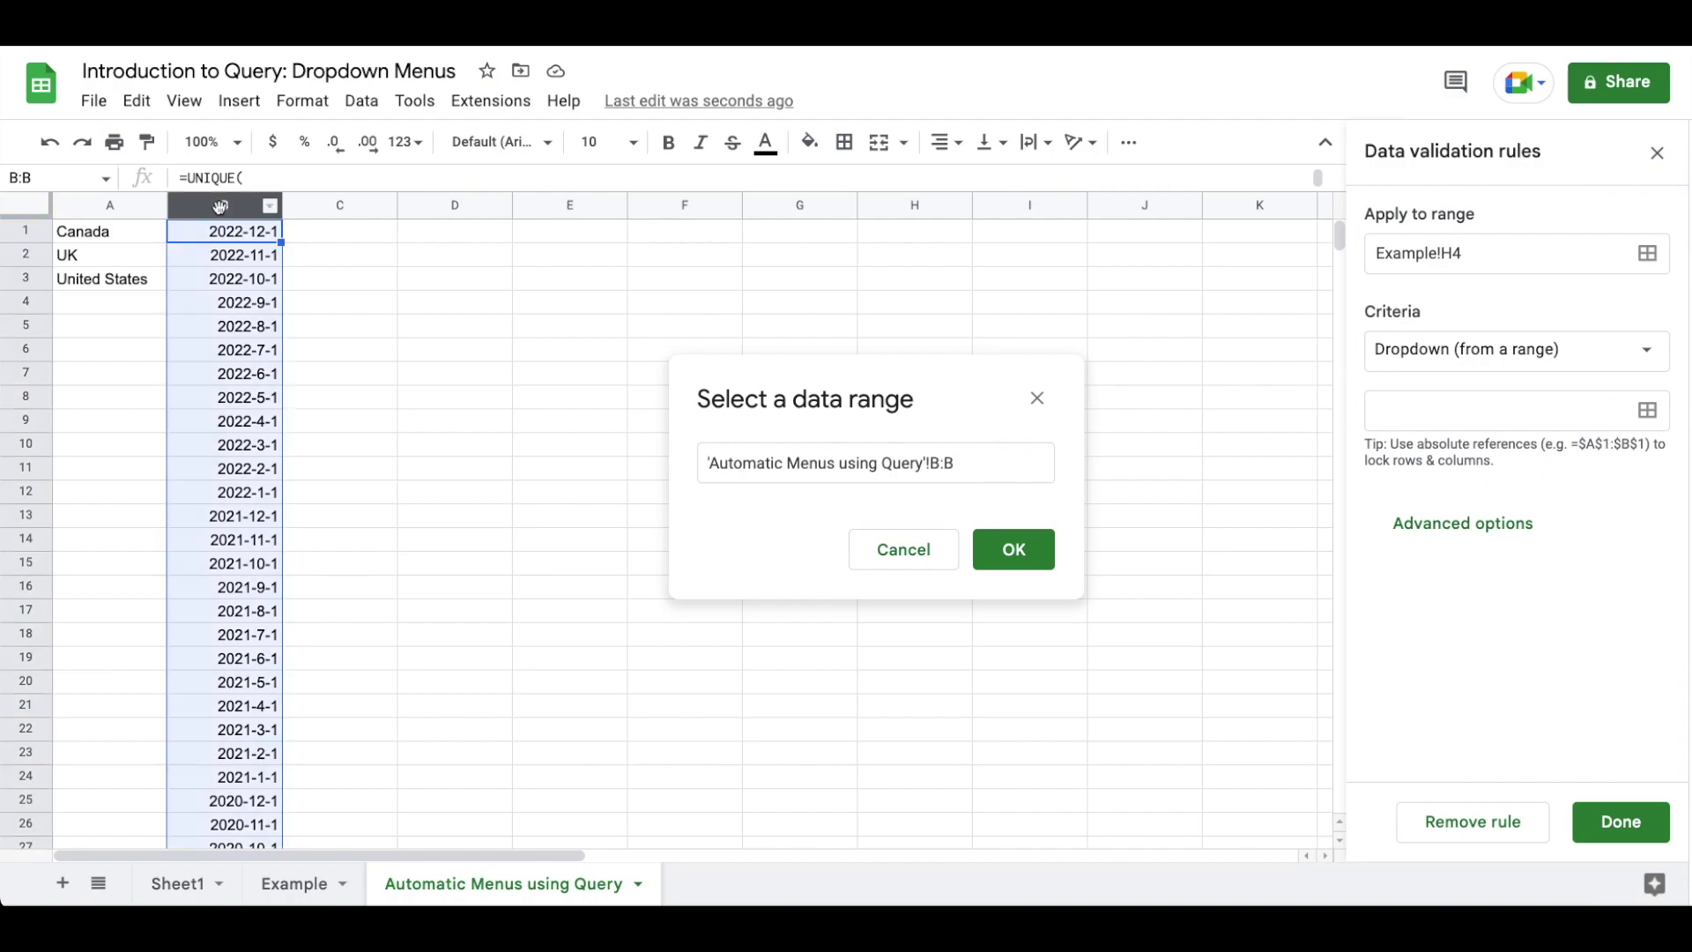
{"action": "left_click", "coordinate": [1010, 551]}
Set the H4 dropdown's display style to Arrow, save the rule and close the data validation rules.
{"action": "scroll", "coordinate": [1543, 643], "scroll_direction": "down", "scroll_amount": 20}
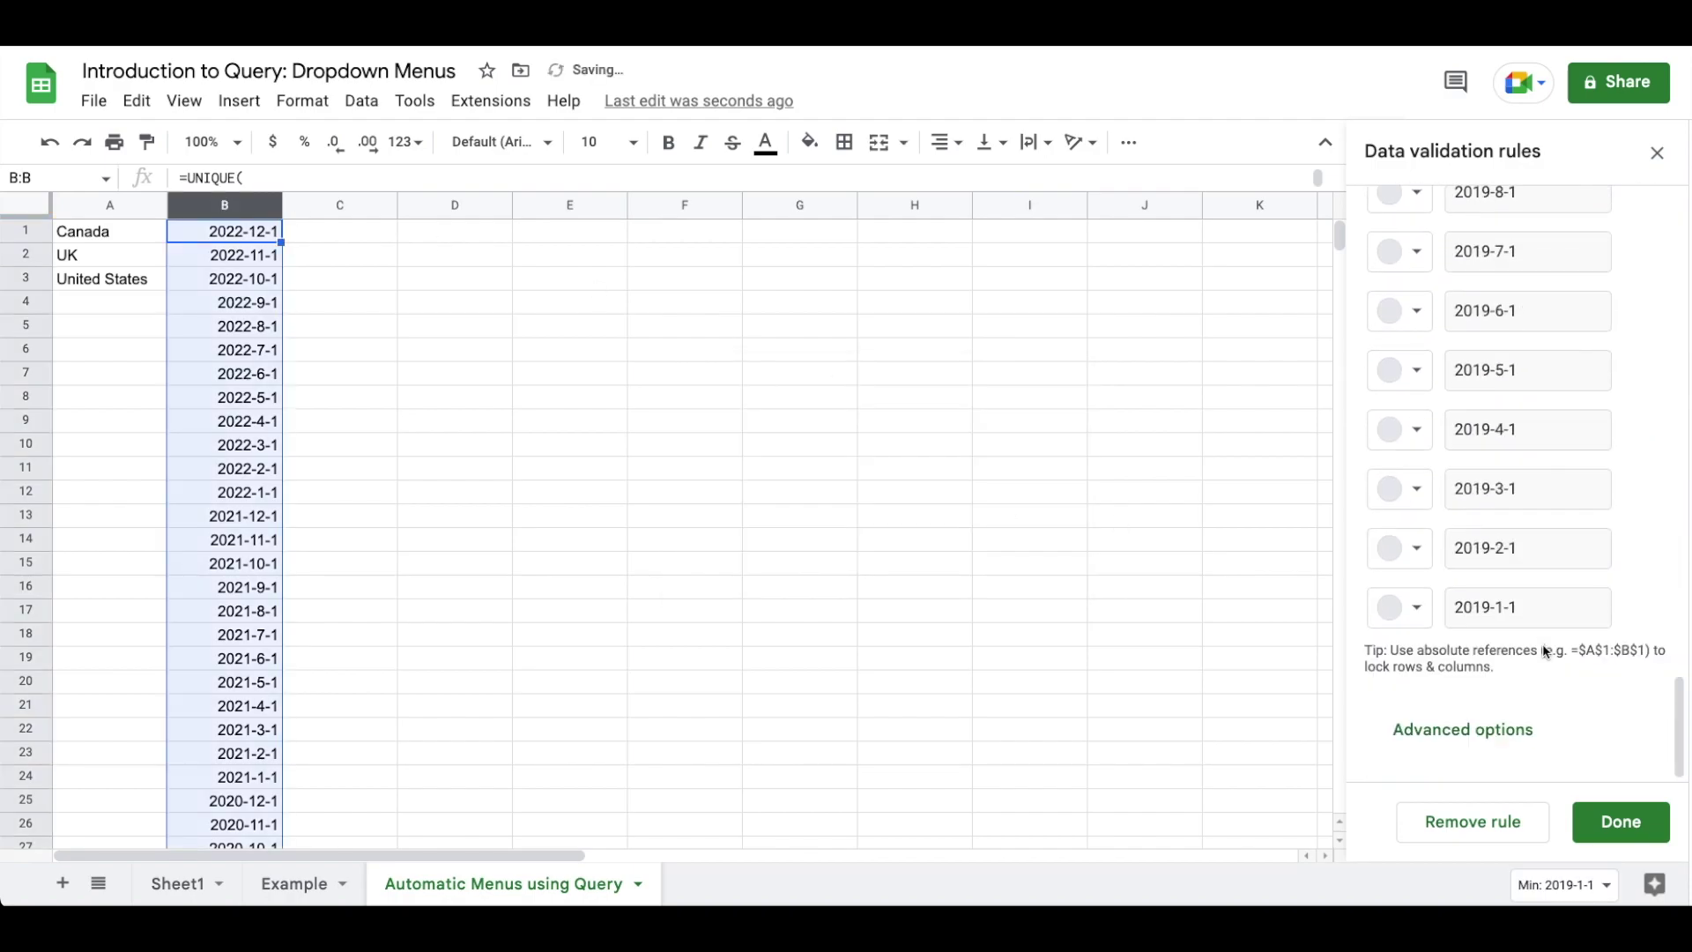
{"action": "left_click", "coordinate": [1464, 729]}
{"action": "scroll", "coordinate": [1463, 727], "scroll_direction": "down", "scroll_amount": 4}
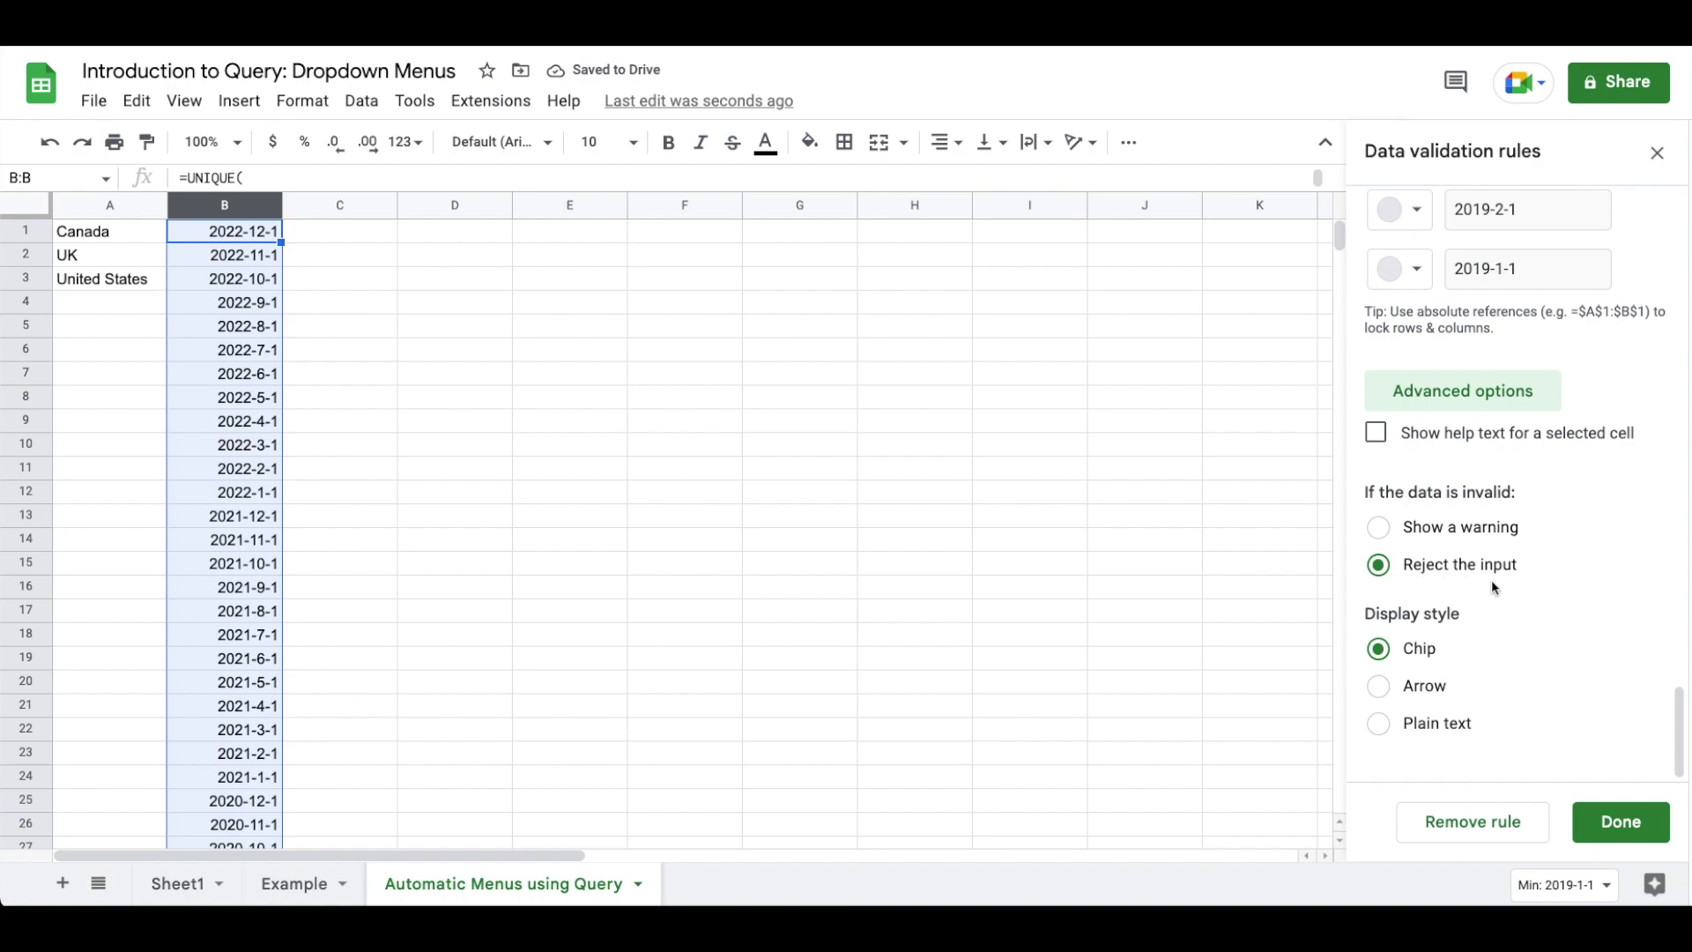
{"action": "left_click", "coordinate": [1437, 686]}
{"action": "left_click", "coordinate": [1606, 825]}
{"action": "left_click", "coordinate": [1661, 155]}
Return to the Example sheet and choose 2022-11-1 from the End Date dropdown in cell H4.
{"action": "left_click", "coordinate": [292, 887]}
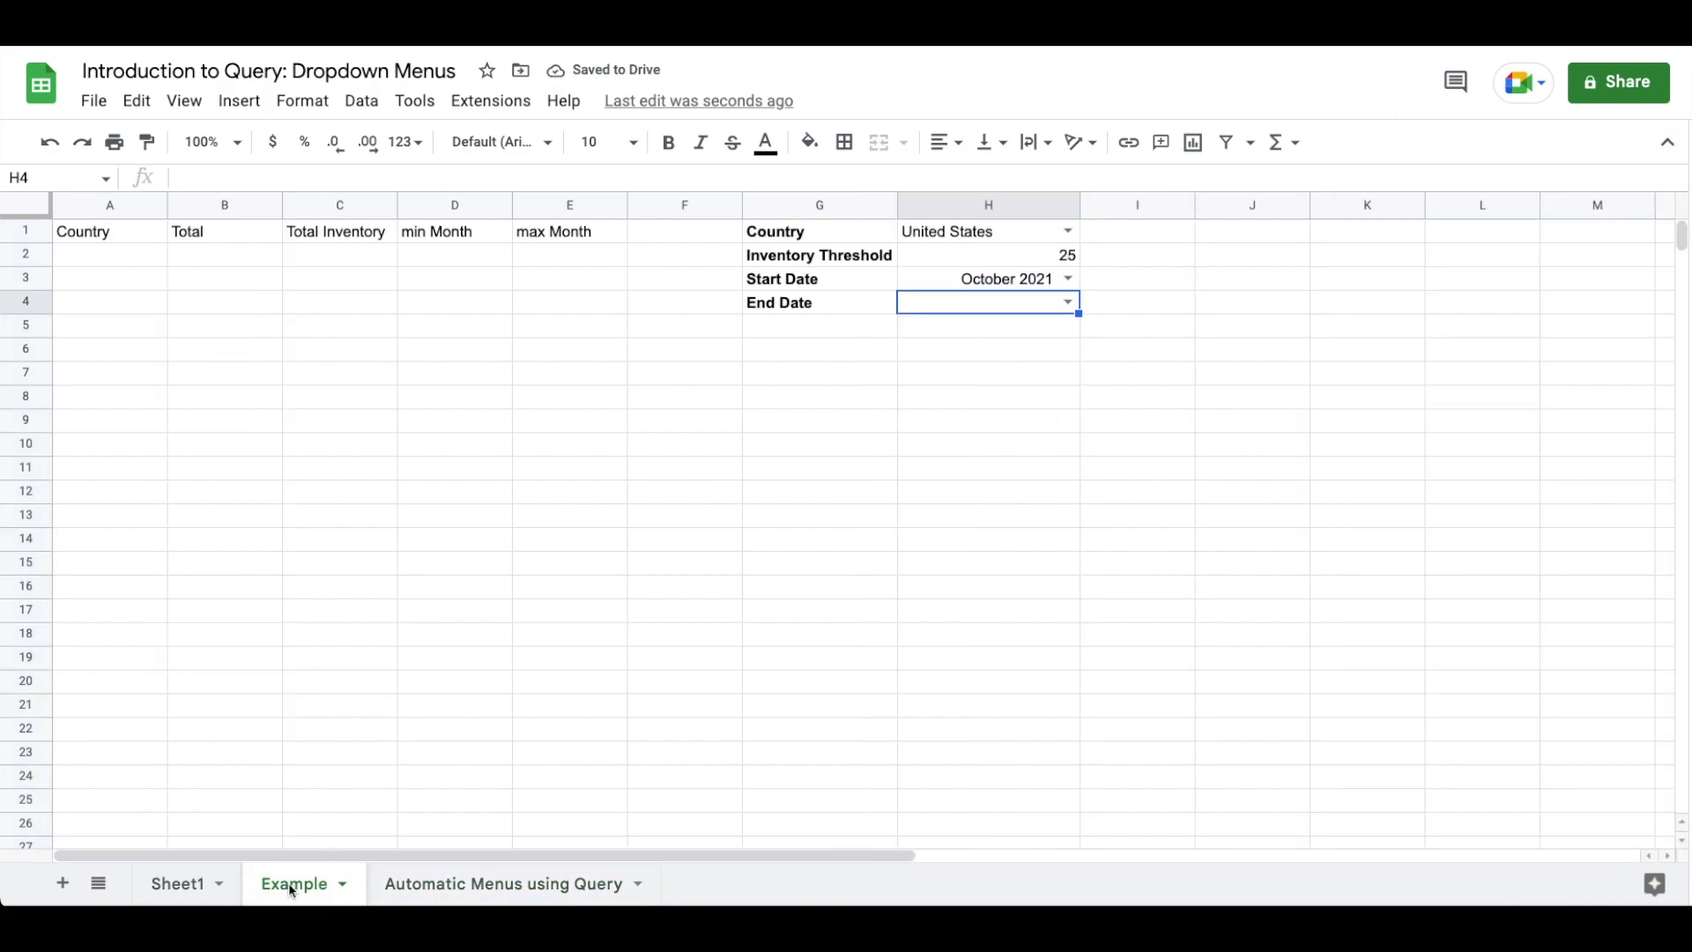
{"action": "left_click", "coordinate": [1069, 302]}
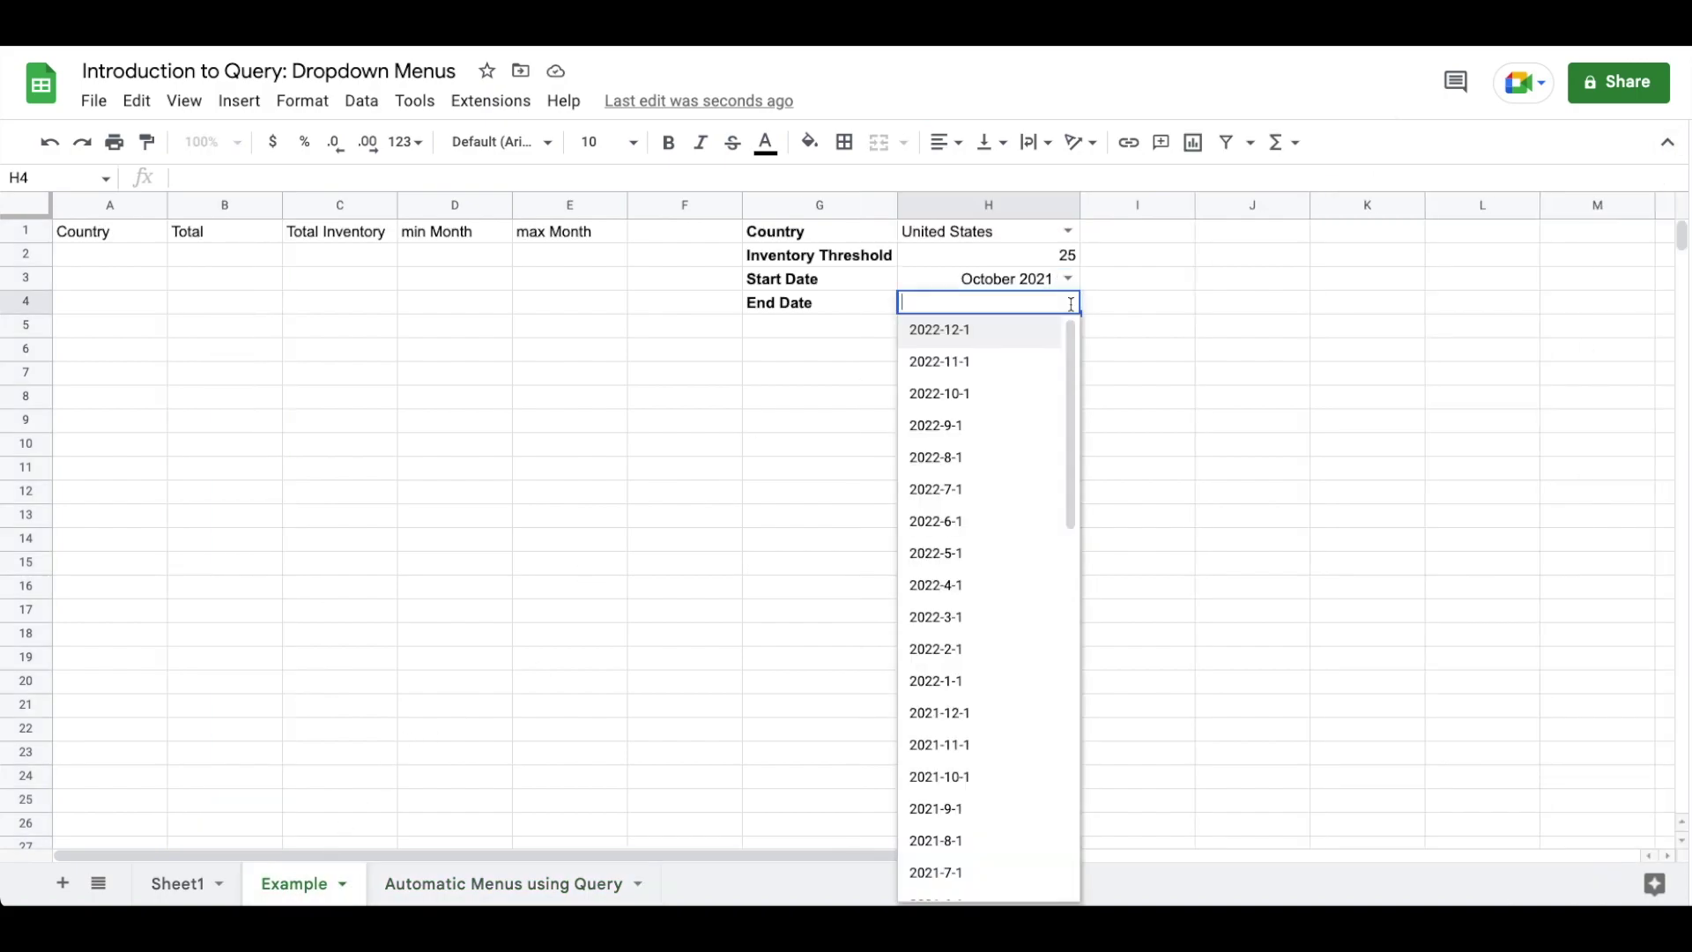
{"action": "left_click", "coordinate": [1011, 363]}
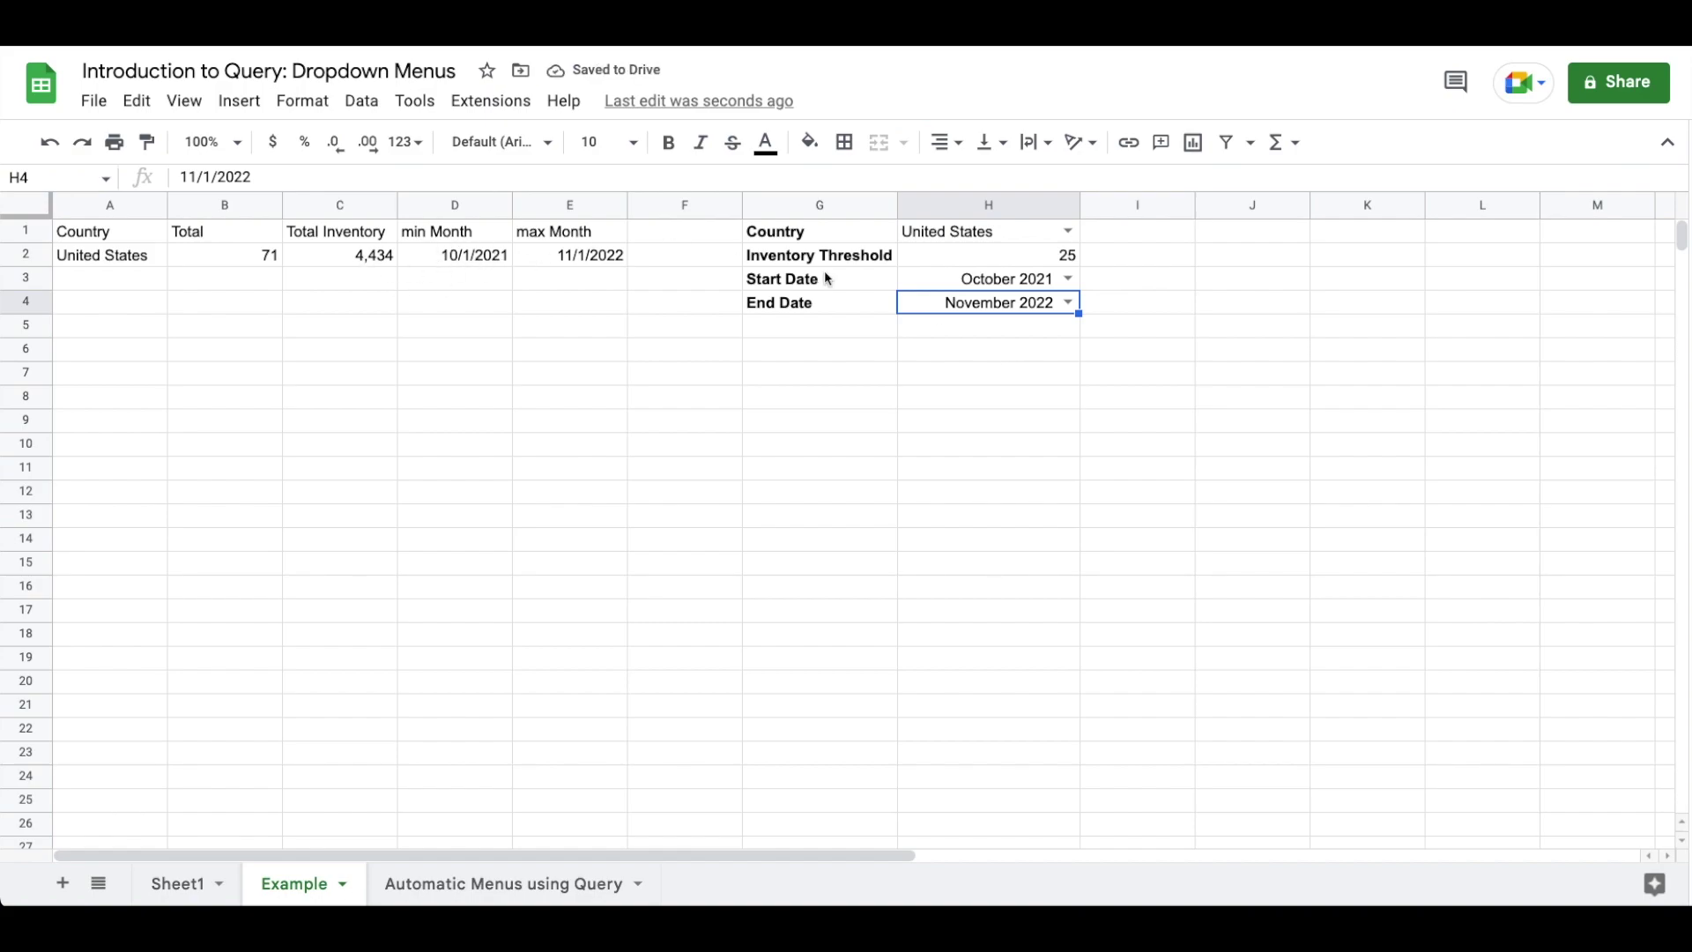
Test the Country dropdown in cell H1 by choosing UK and then Canada.
{"action": "left_click", "coordinate": [1068, 231]}
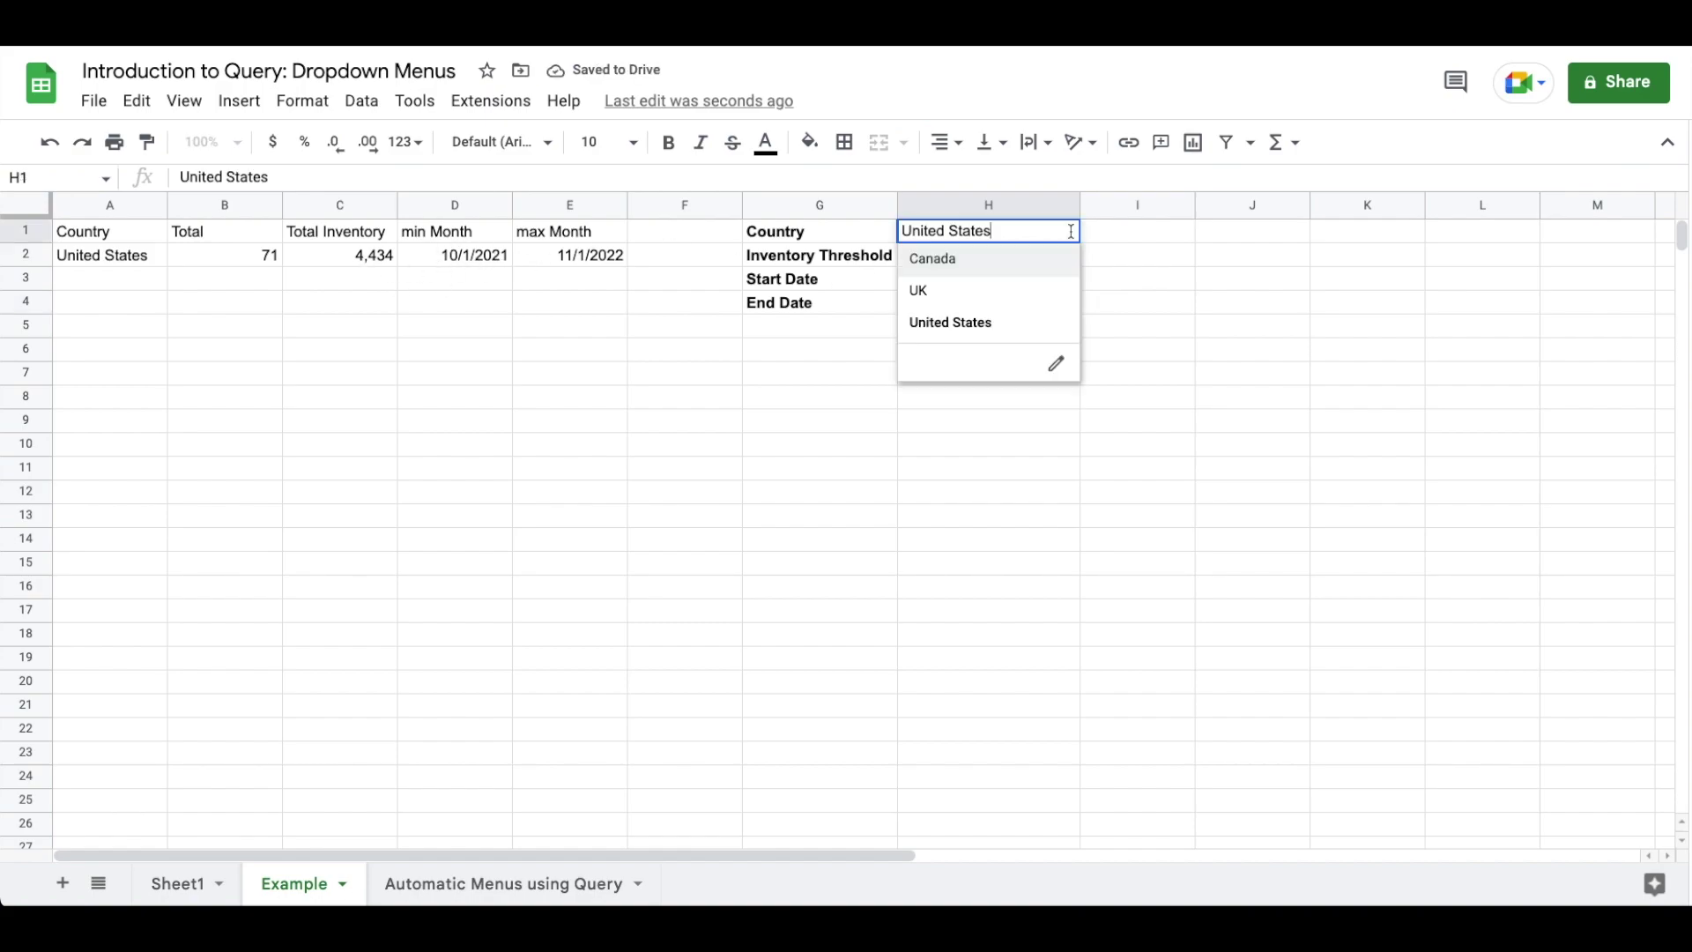
{"action": "left_click", "coordinate": [1025, 296]}
{"action": "left_click", "coordinate": [1068, 231]}
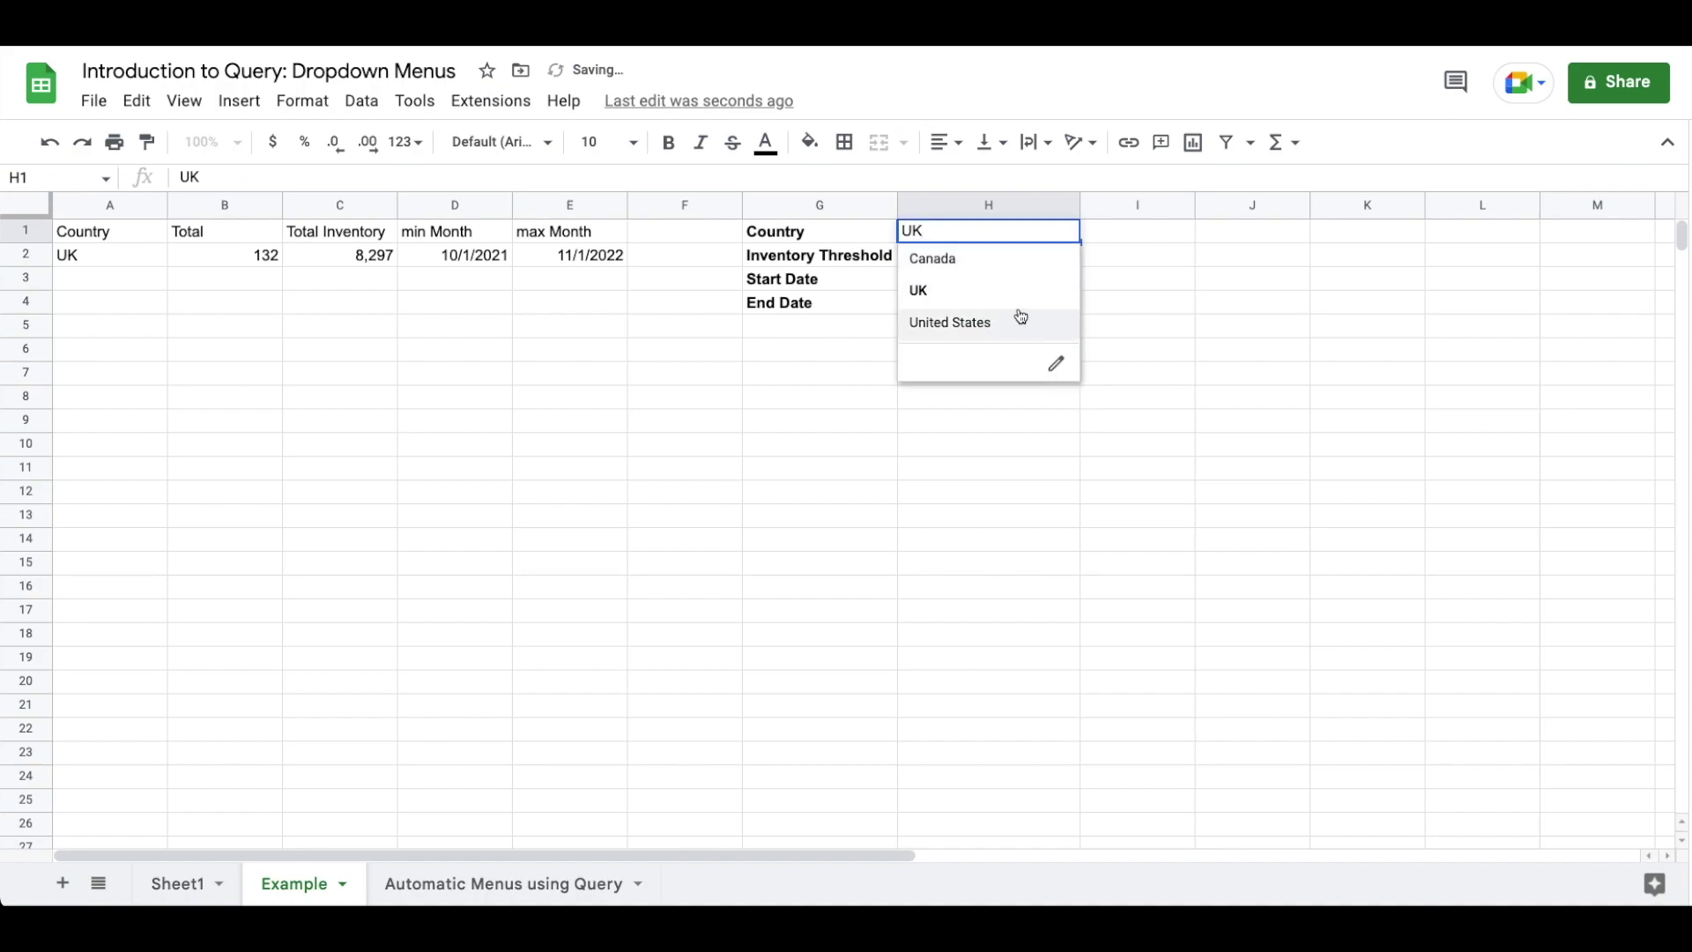
{"action": "left_click", "coordinate": [1011, 261]}
Choose 2022-3-1 as the Start Date in H3 and 2022-6-1 as the End Date in H4.
{"action": "left_click", "coordinate": [1070, 278]}
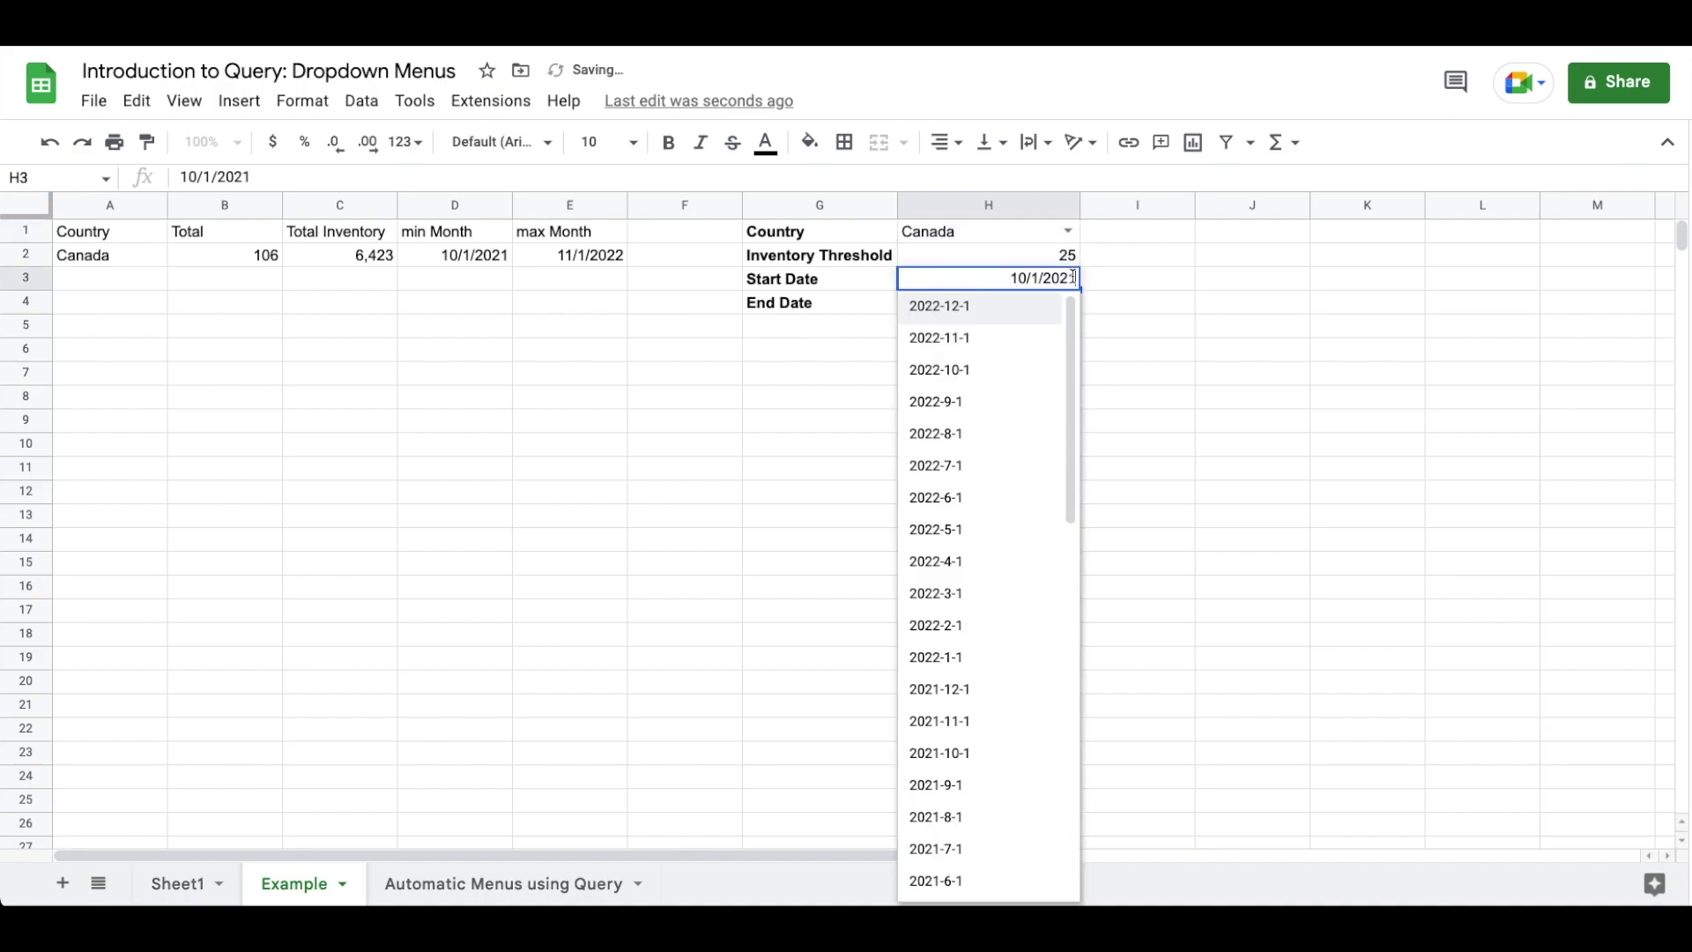
{"action": "left_click", "coordinate": [949, 591]}
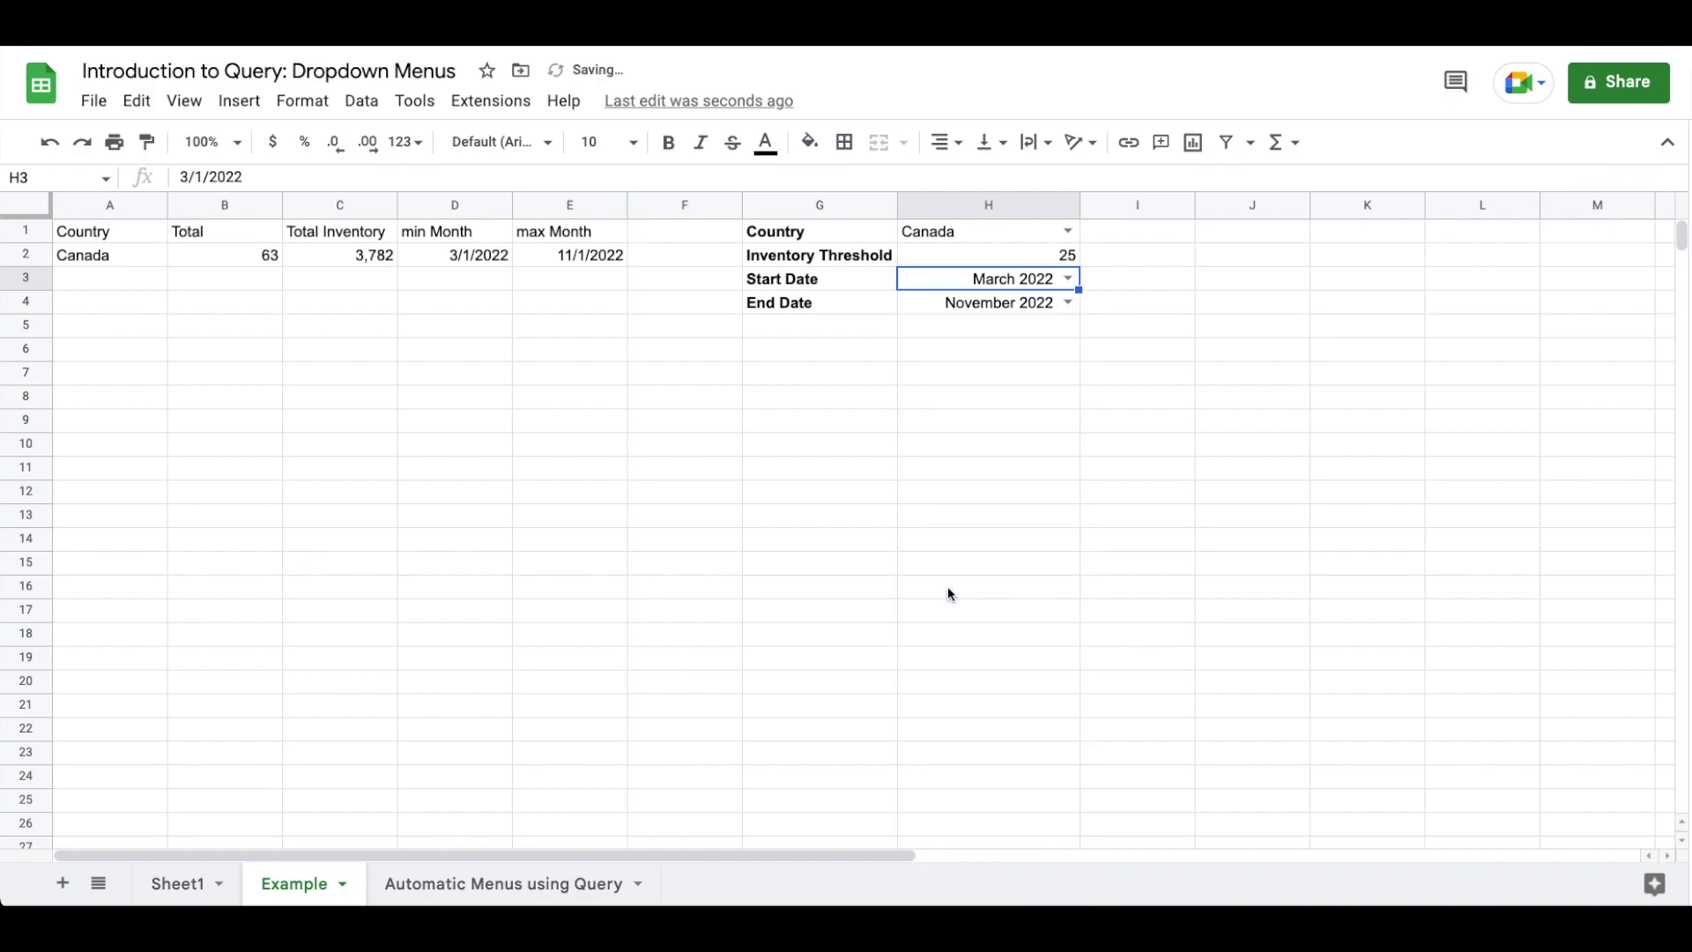
{"action": "left_click", "coordinate": [1068, 302]}
{"action": "left_click", "coordinate": [976, 526]}
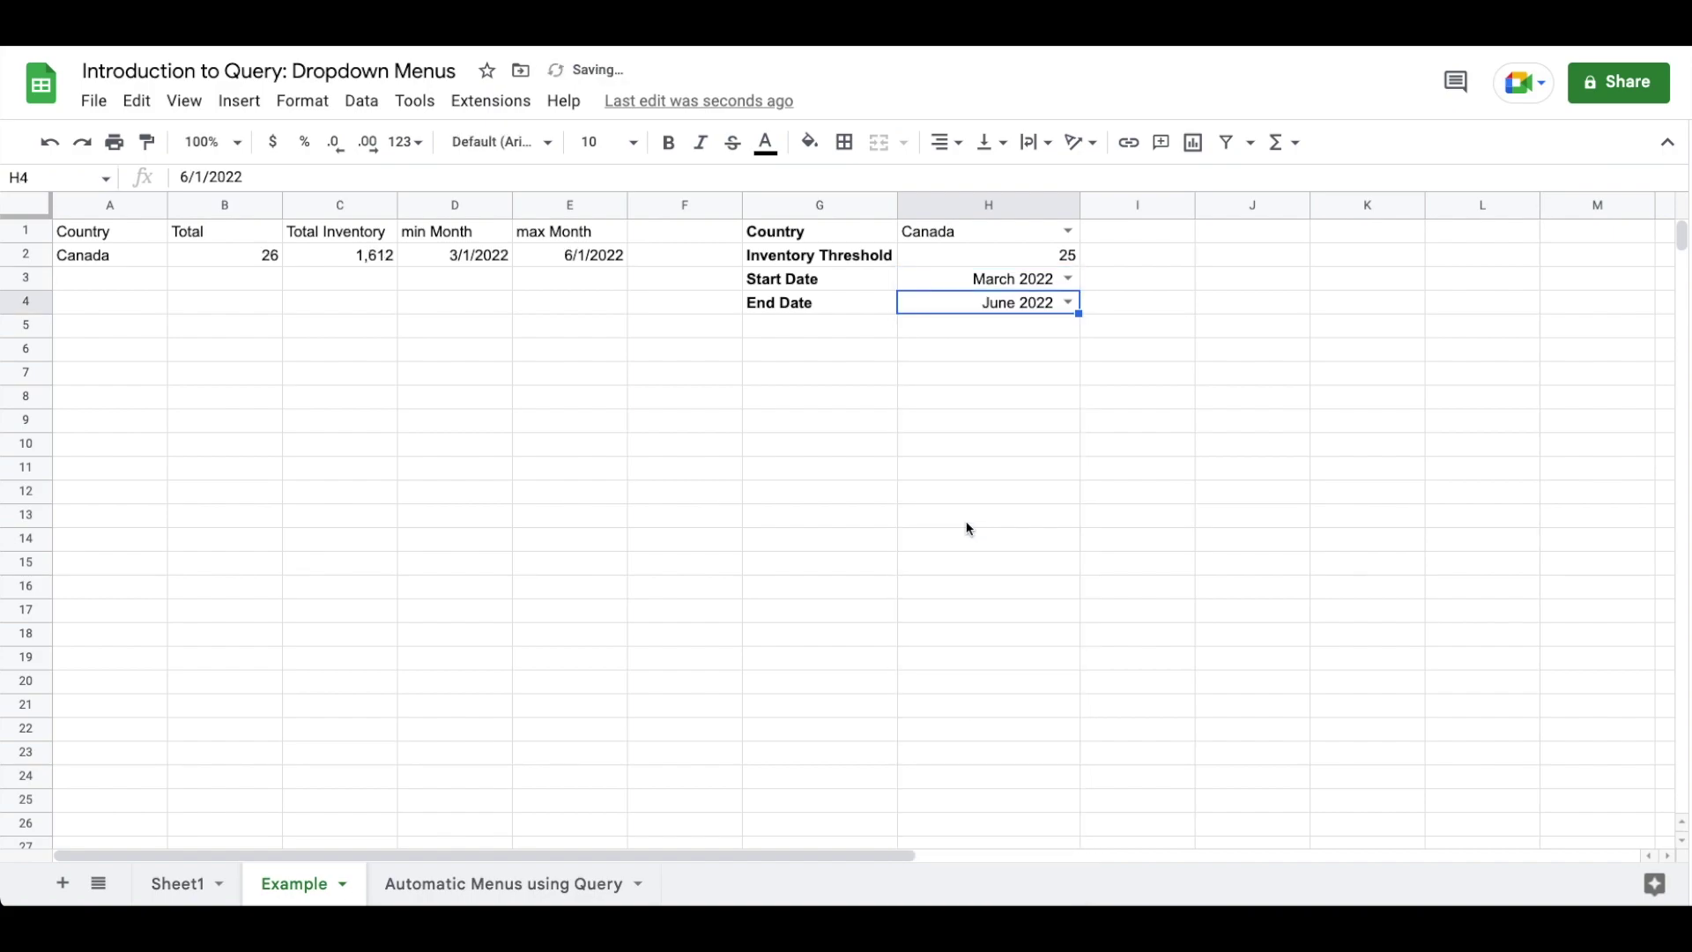